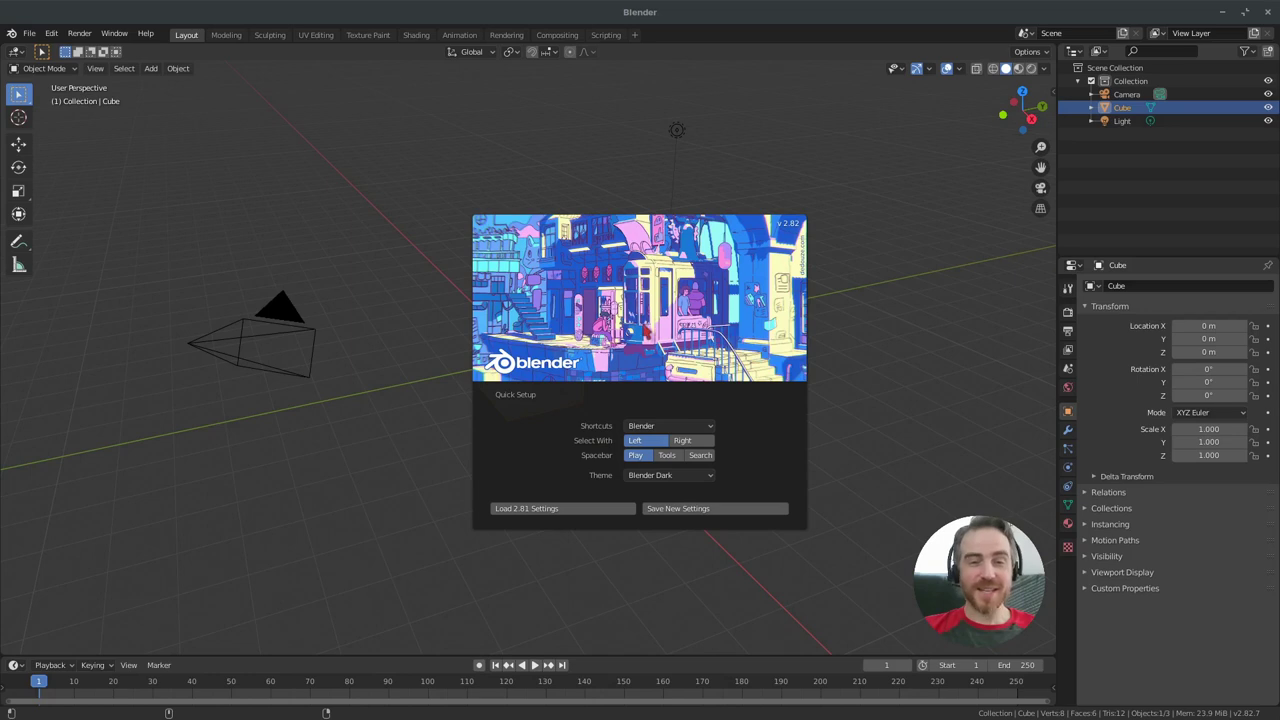
Step: Load the 2.81 settings from the splash screen and add the Video Editing workspace
left_click(566, 513)
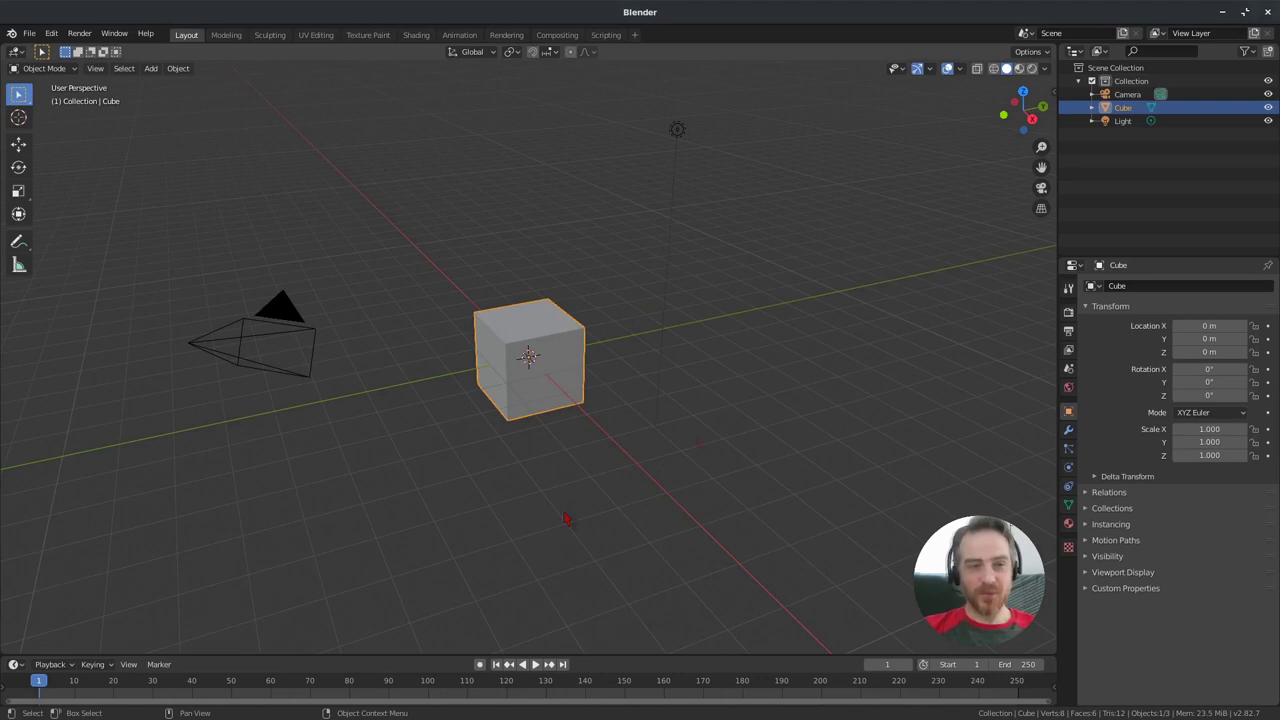
left_click(637, 38)
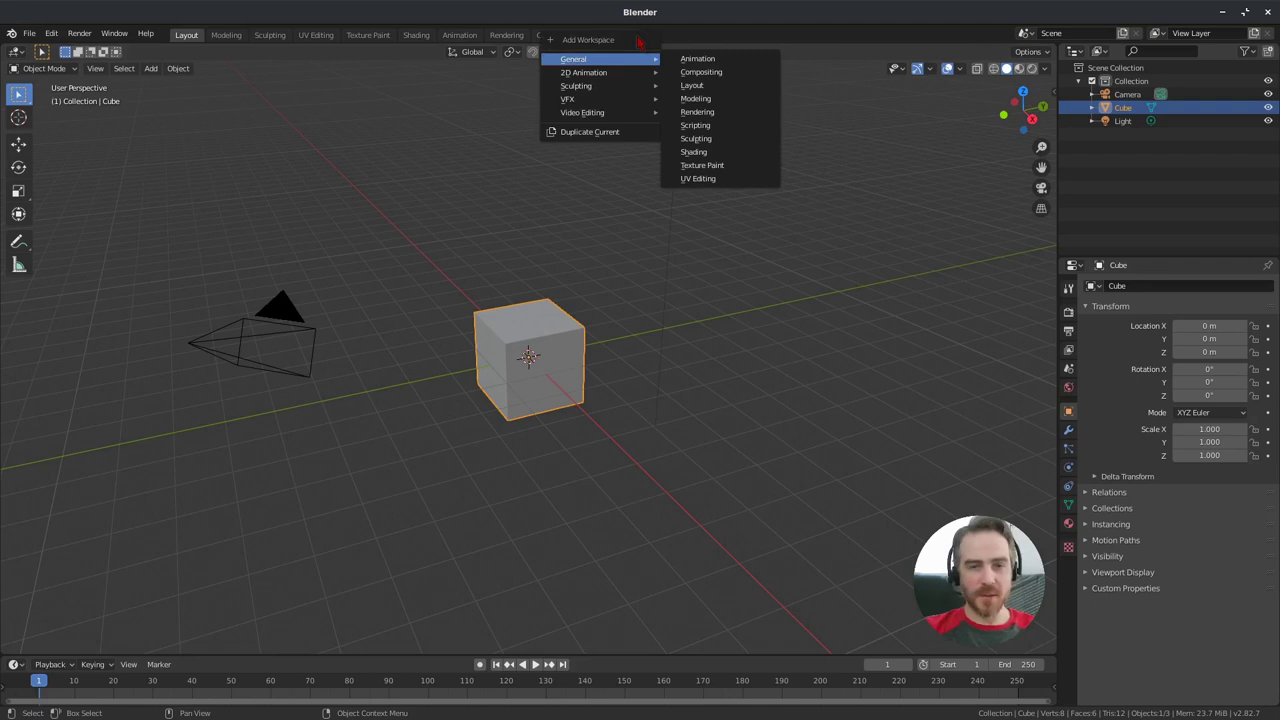
mouse_move(568, 114)
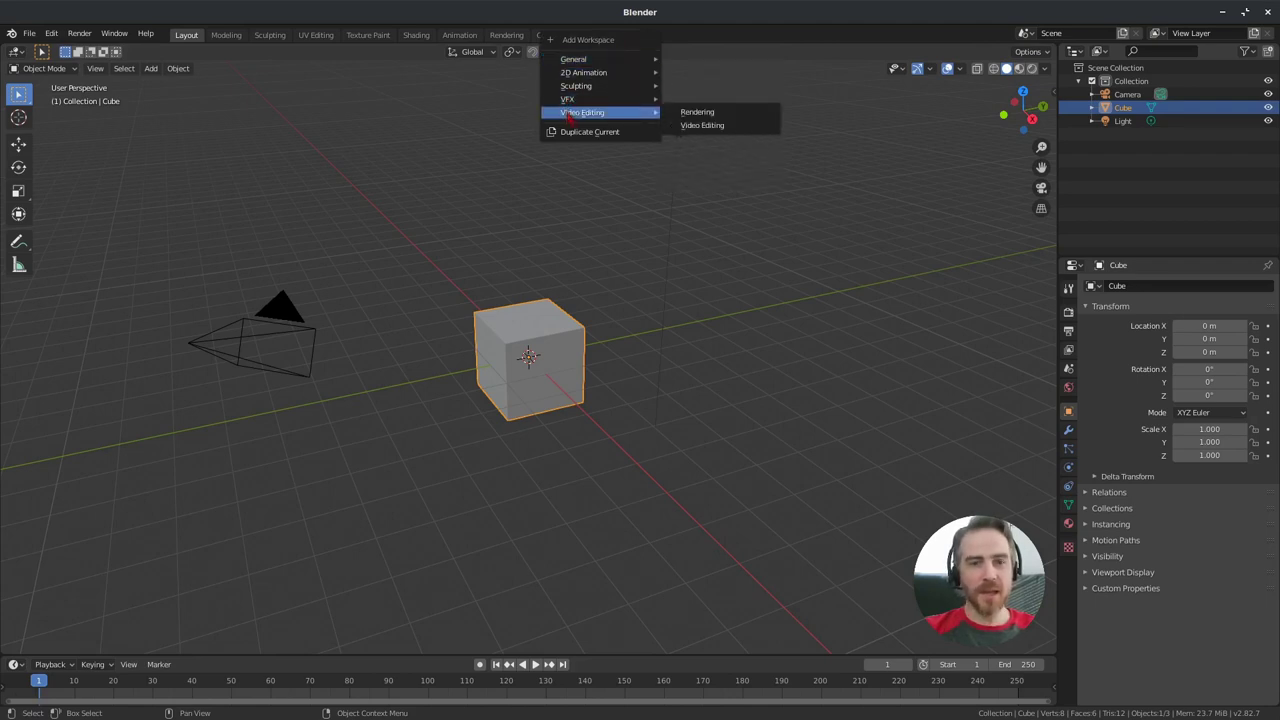
left_click(702, 125)
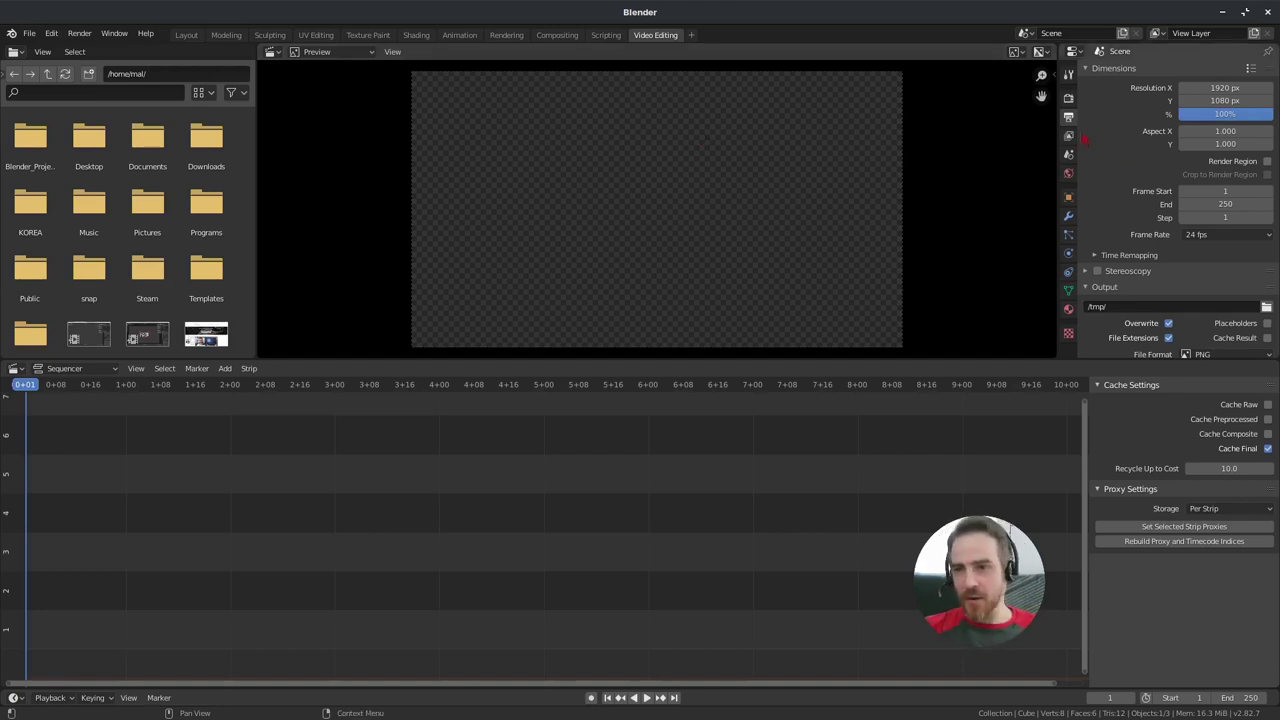
Step: Switch the output file format to FFmpeg video and back to PNG
scroll(1155, 212, "down", 2)
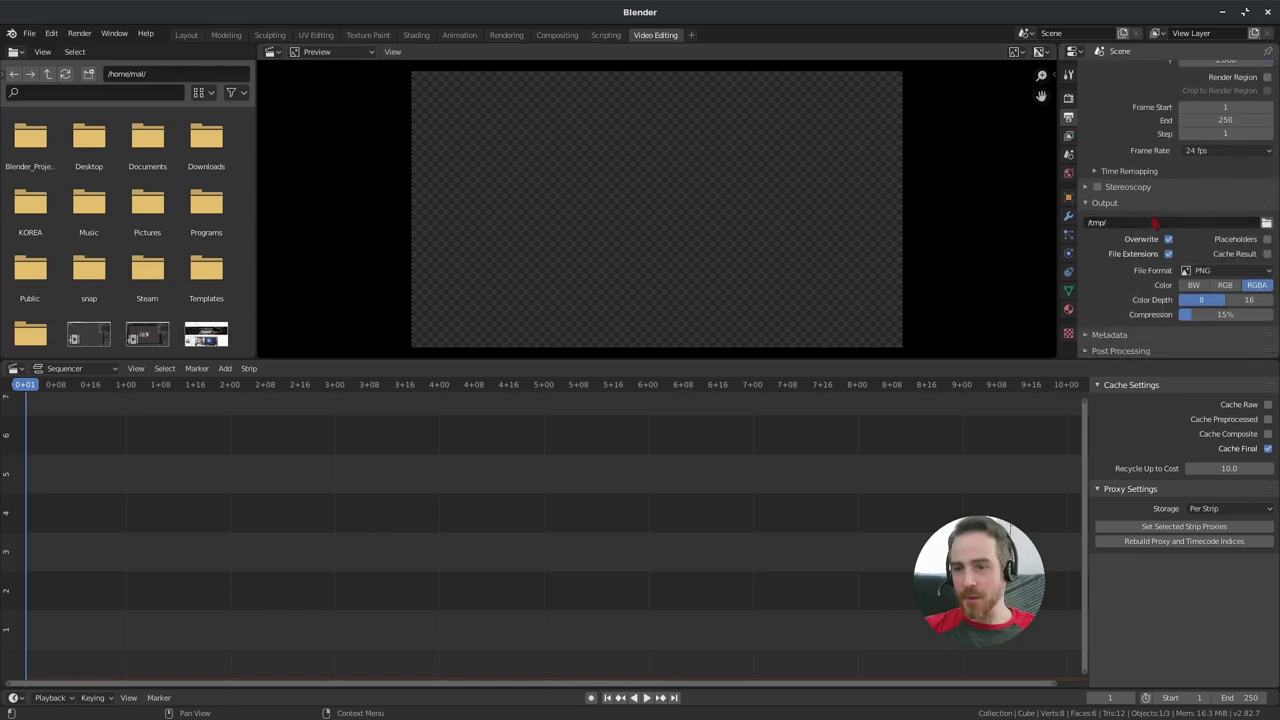
left_click(1236, 272)
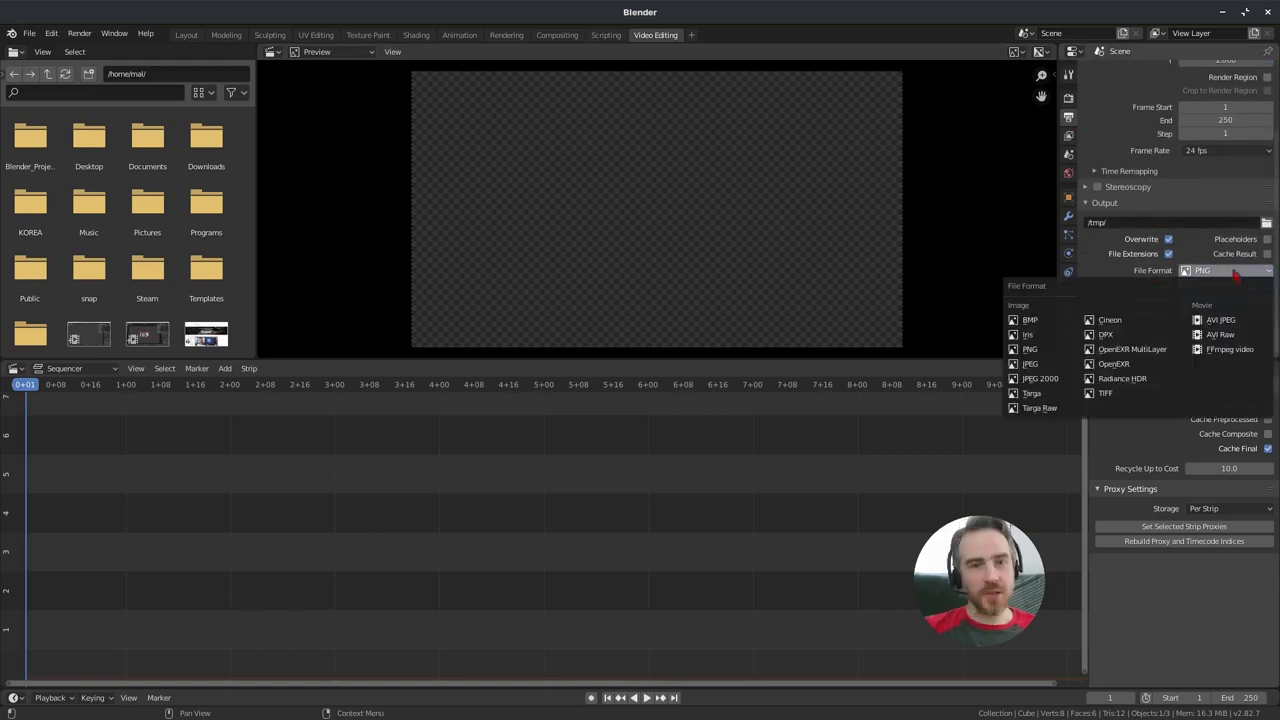
left_click(1228, 356)
left_click(1238, 286)
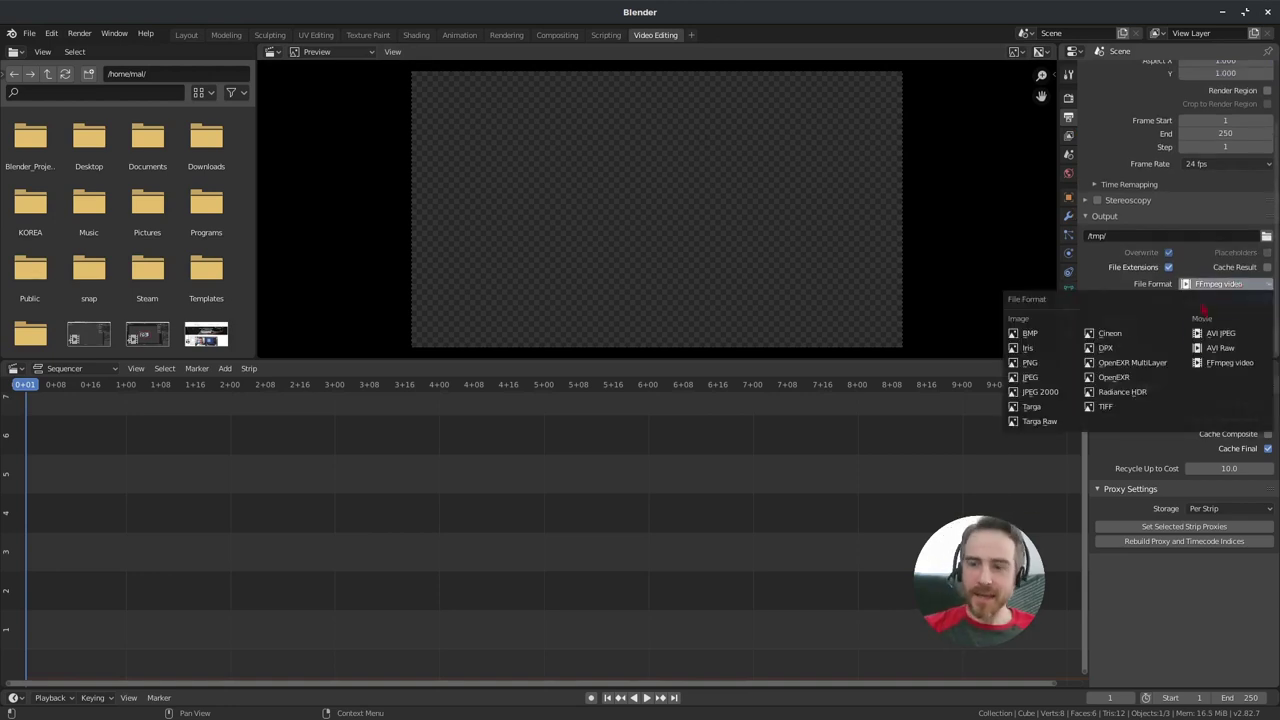
left_click(1048, 362)
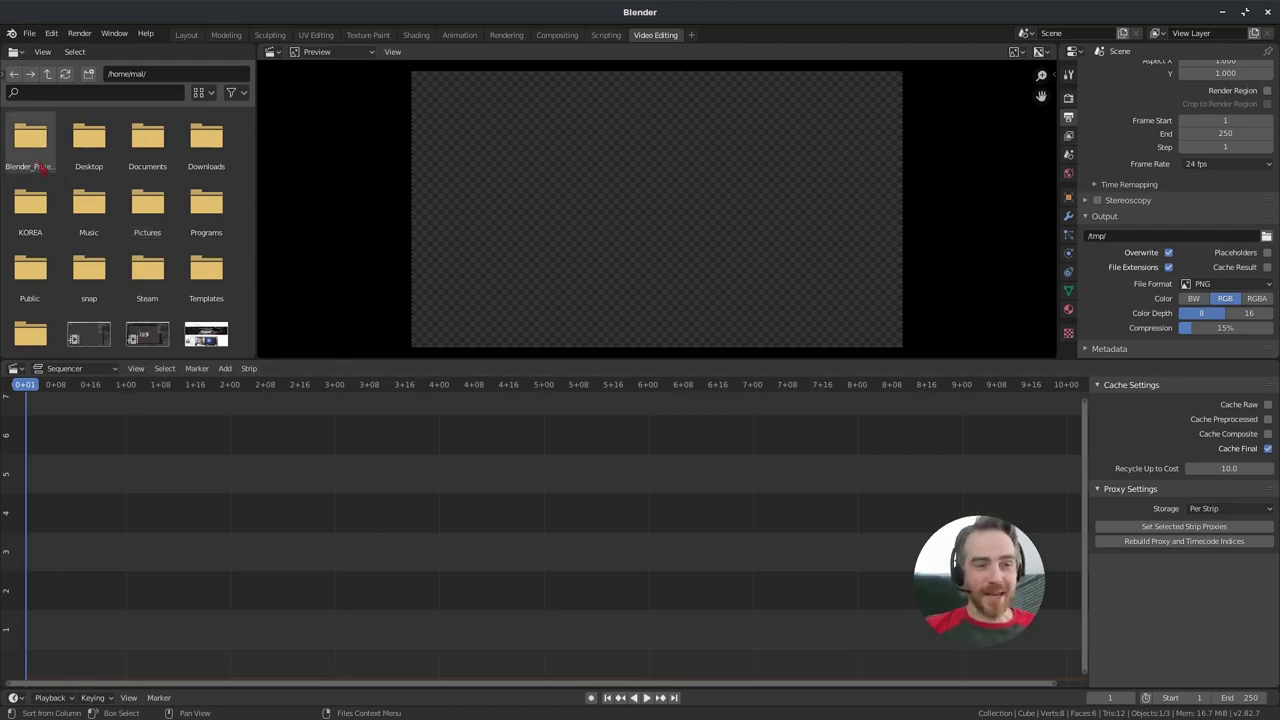
Step: Open the Tutorials folder inside Blender_Projects_Linux in the file browser
left_click(30, 136)
double_click(30, 136)
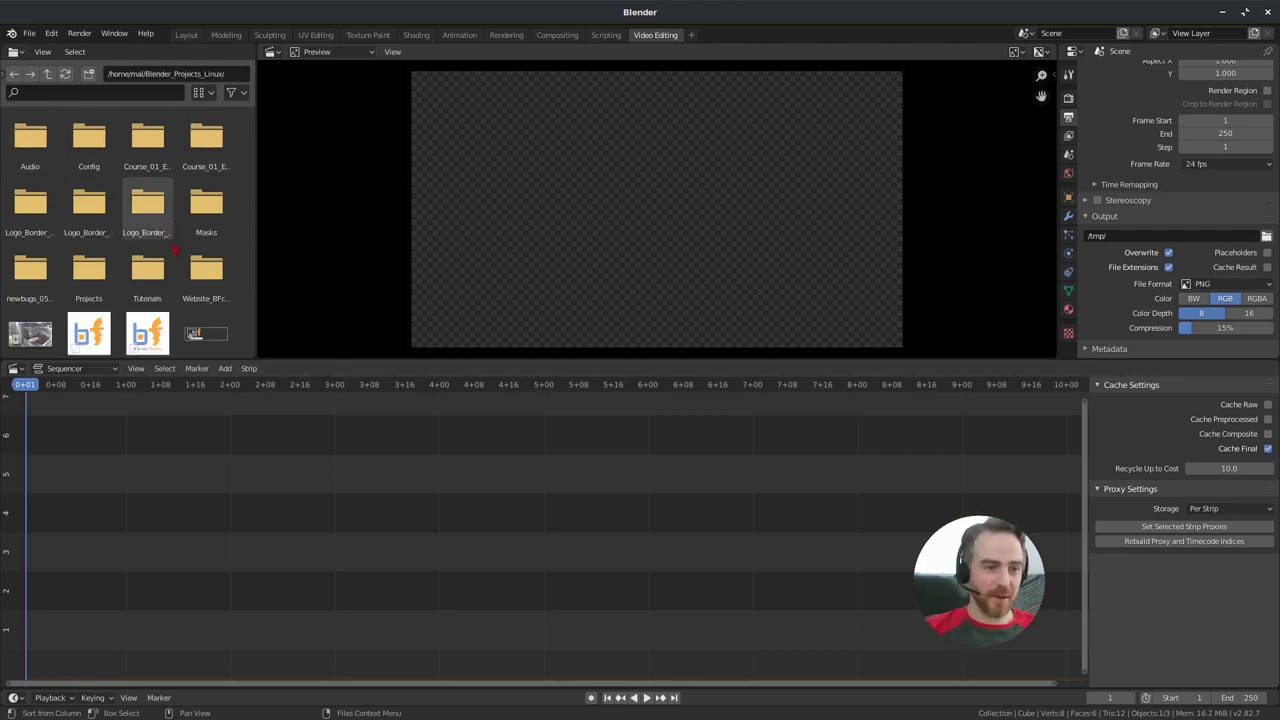
double_click(141, 268)
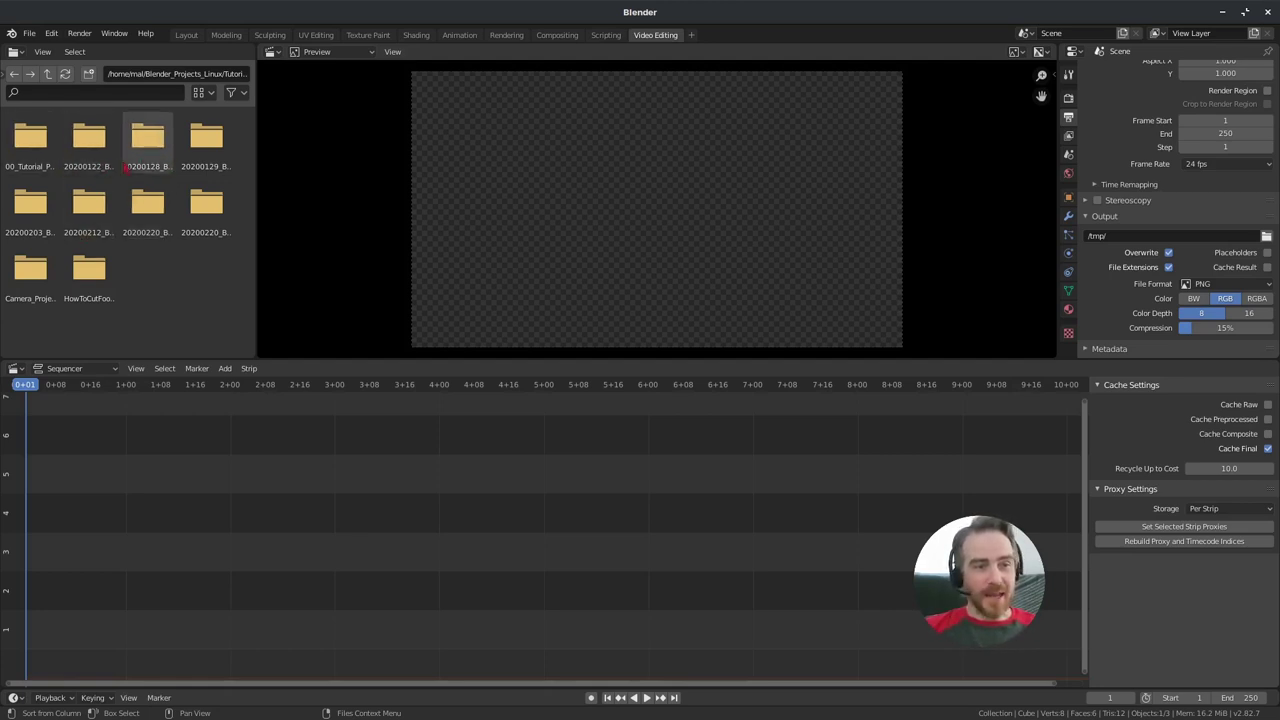
Step: Display the Tutorials folder as a vertical list sorted by name in ascending order
left_click(203, 92)
left_click(191, 137)
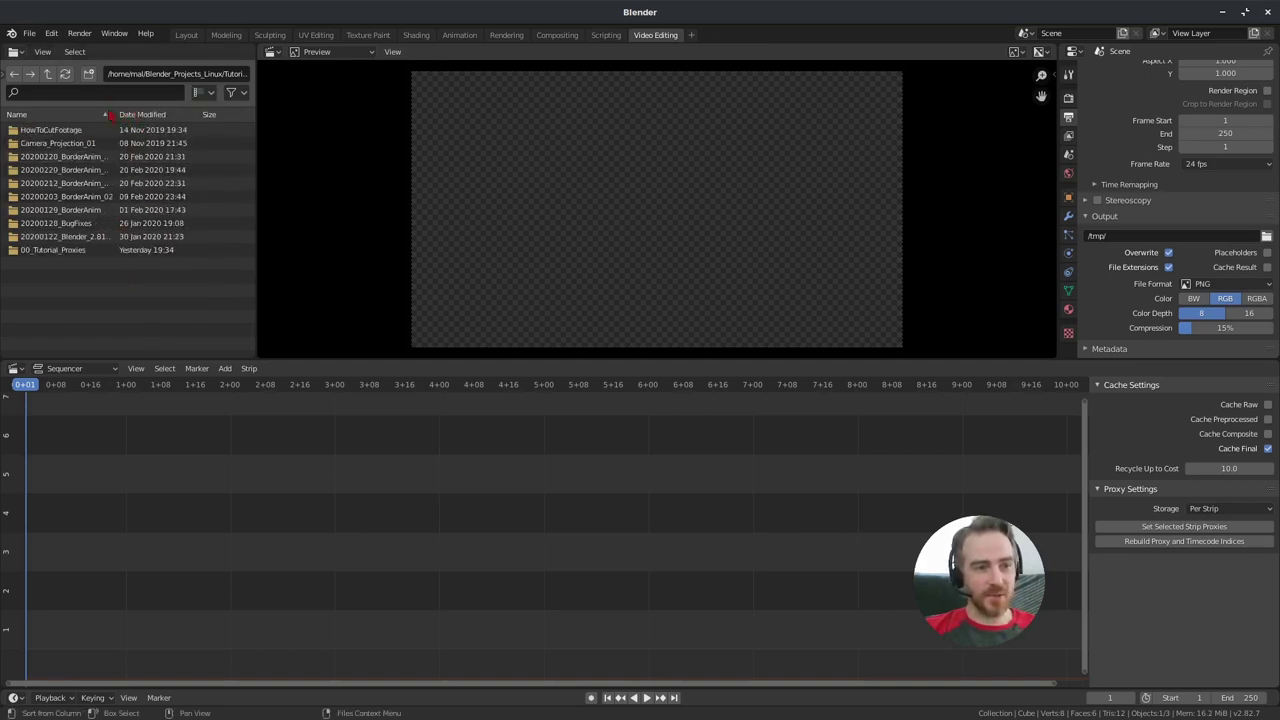
left_click(108, 118)
left_click(111, 118)
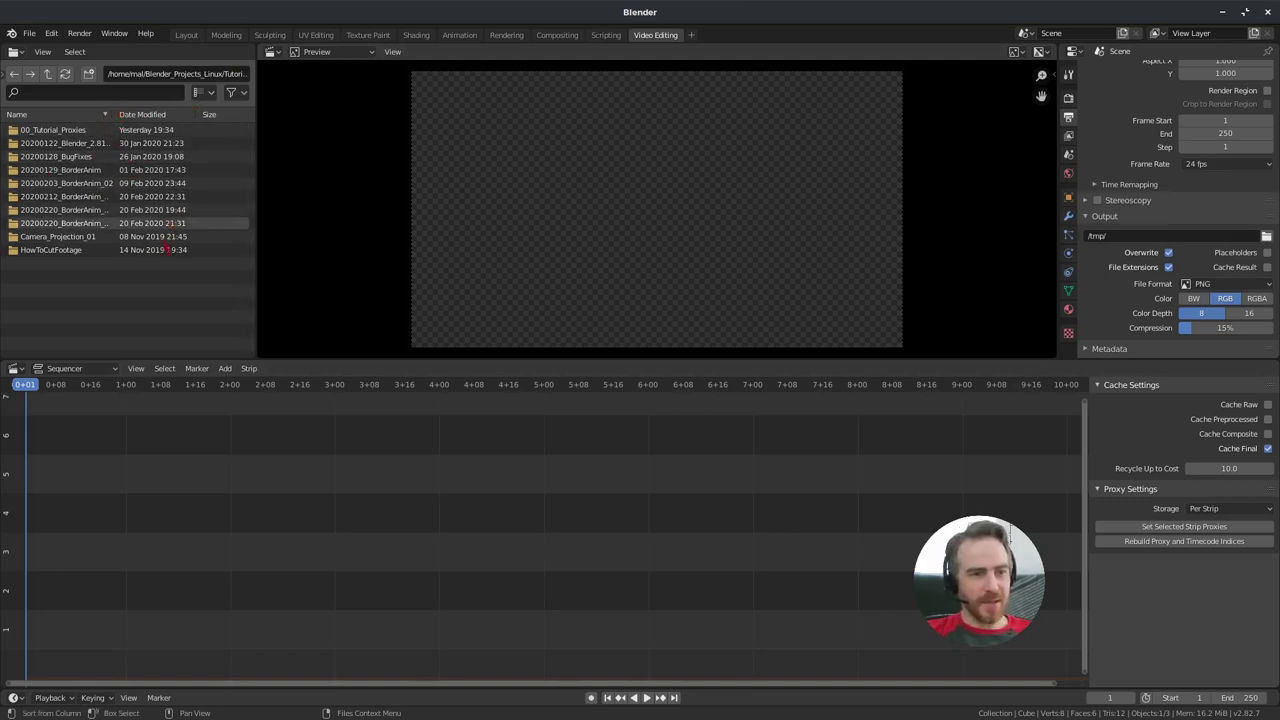
Step: Open the border_line_01 image folder under 20200212_BorderAnim_03_imseq, Blender, imseq
double_click(100, 197)
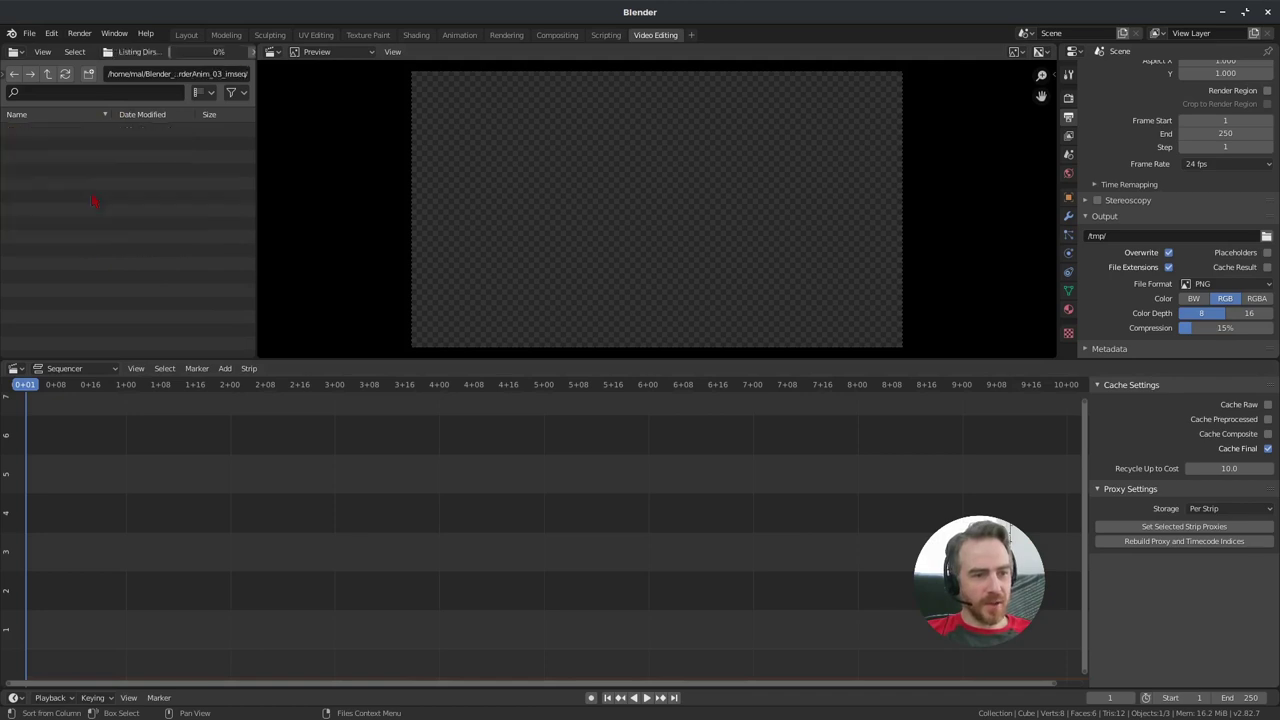
left_click(56, 134)
double_click(57, 134)
double_click(60, 143)
double_click(75, 133)
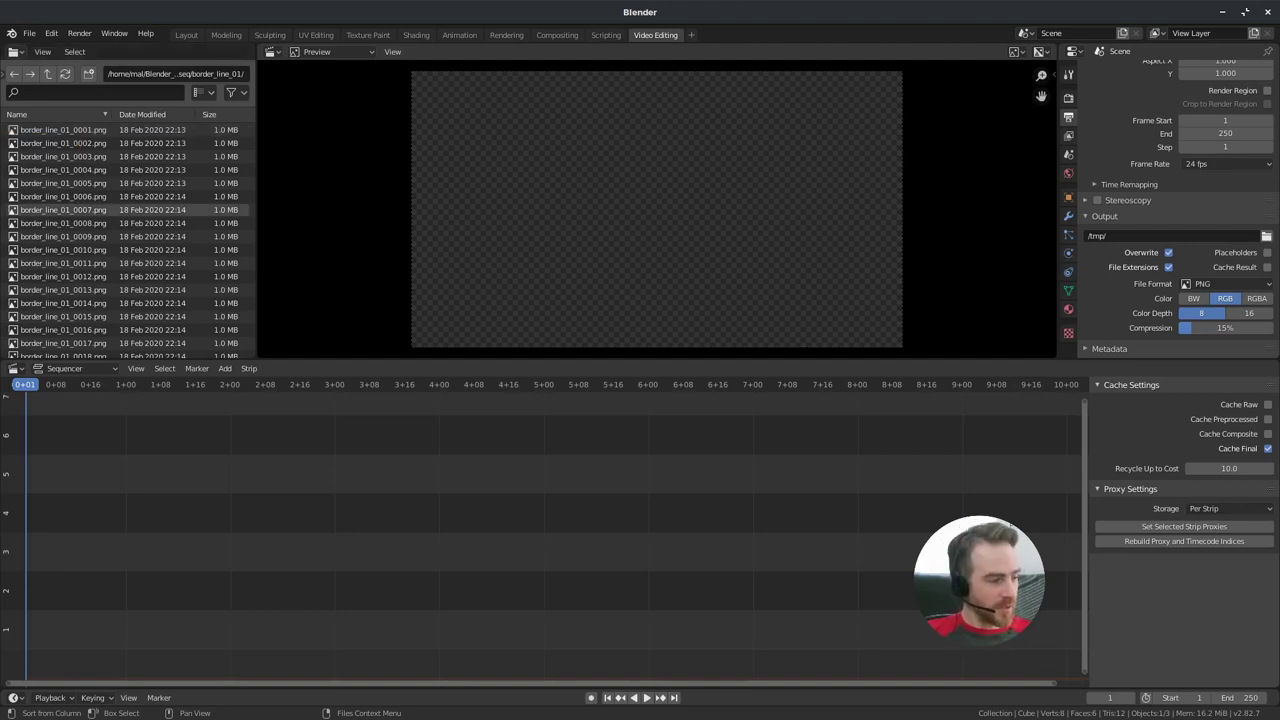
Step: Switch to the system file manager, inspect the border_line_01 frames from 0001 to 0038, and return to Blender
key("alt+Tab")
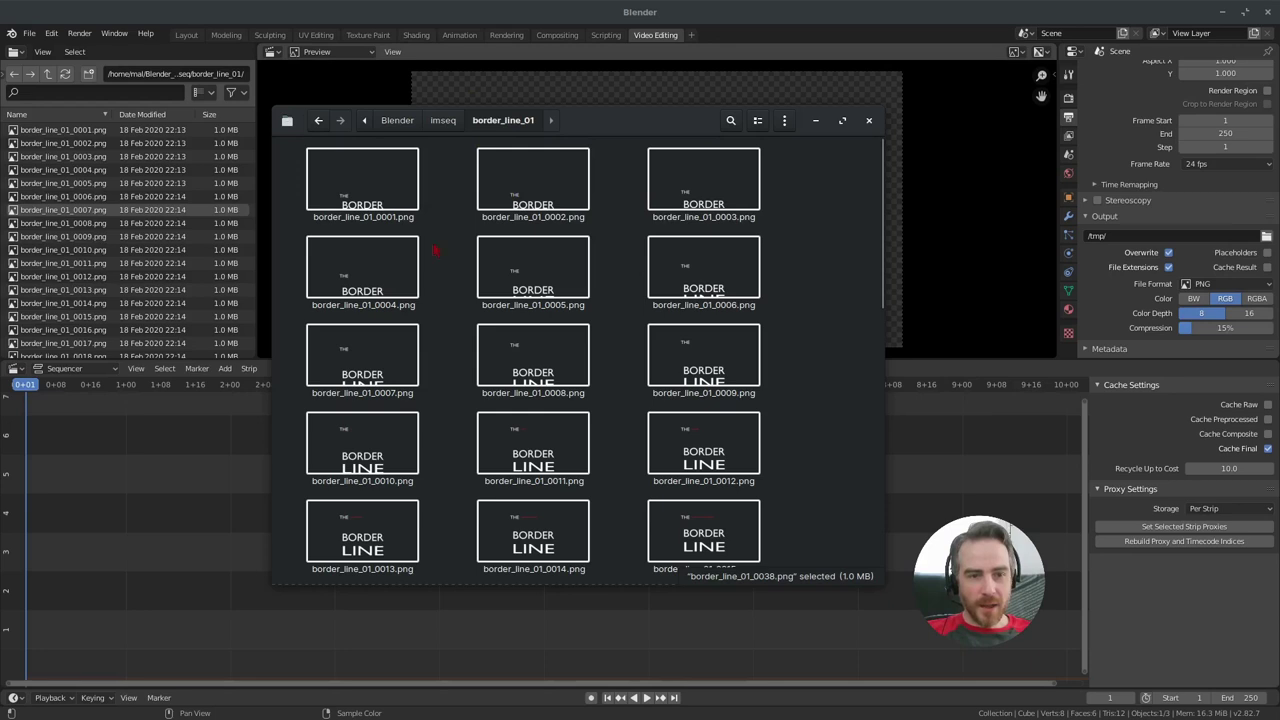
left_click(334, 221)
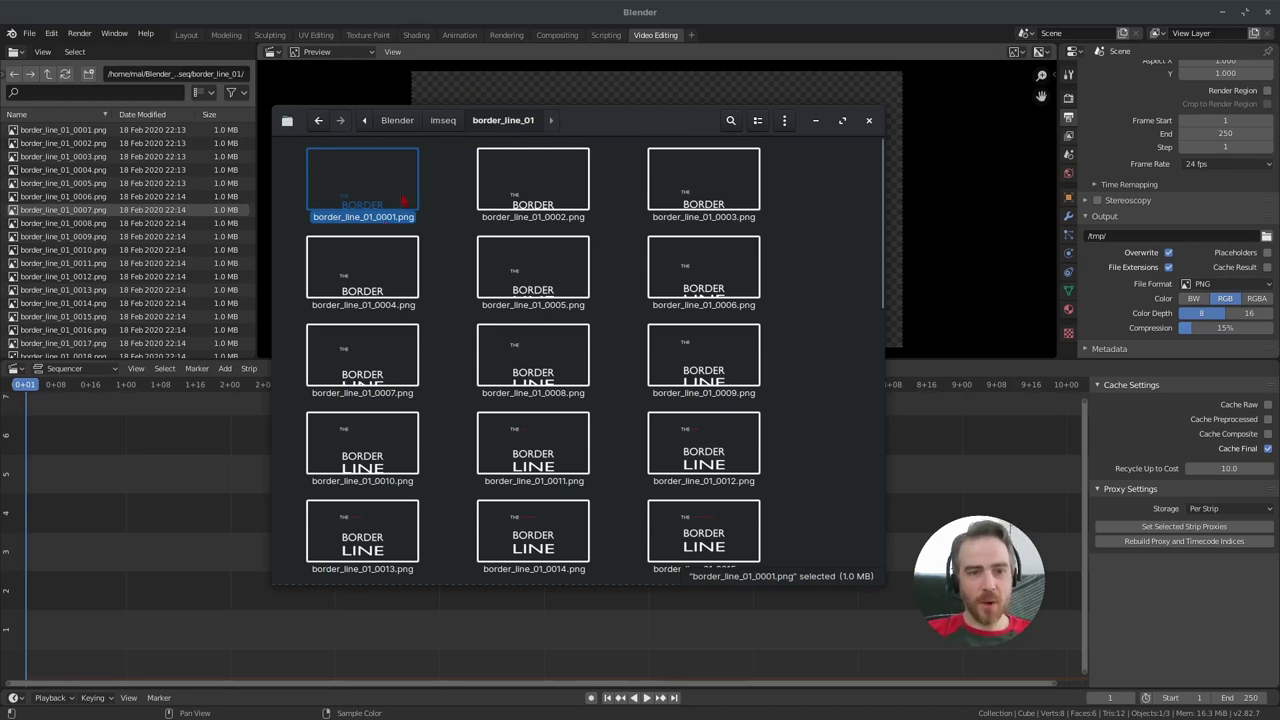
scroll(404, 201, "down", 8)
left_click(580, 541)
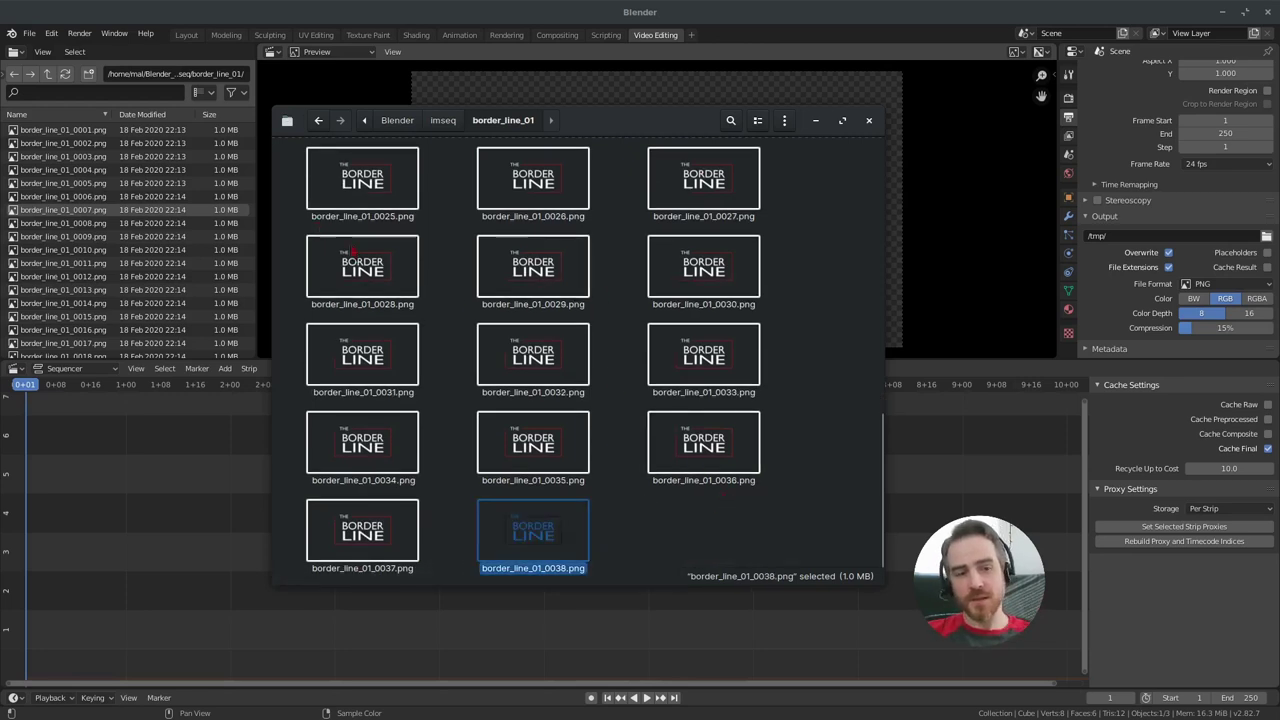
scroll(370, 275, "up", 2)
scroll(390, 295, "down", 2)
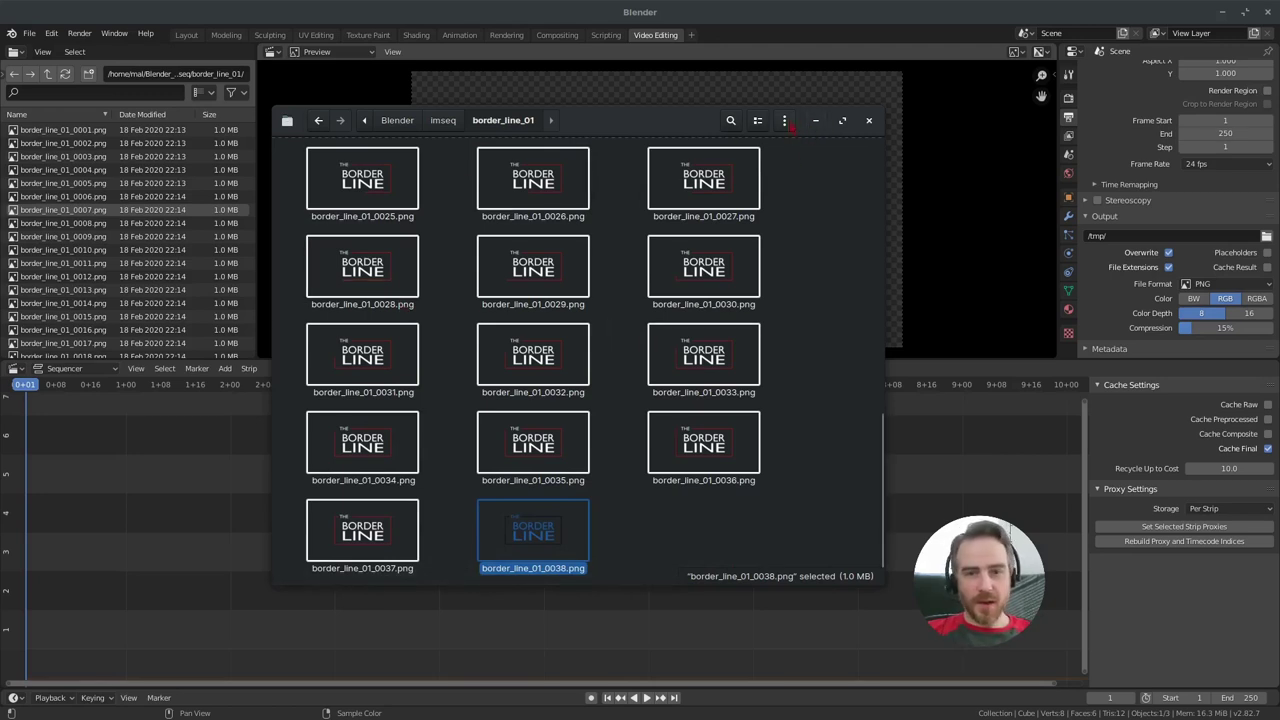
left_click(790, 62)
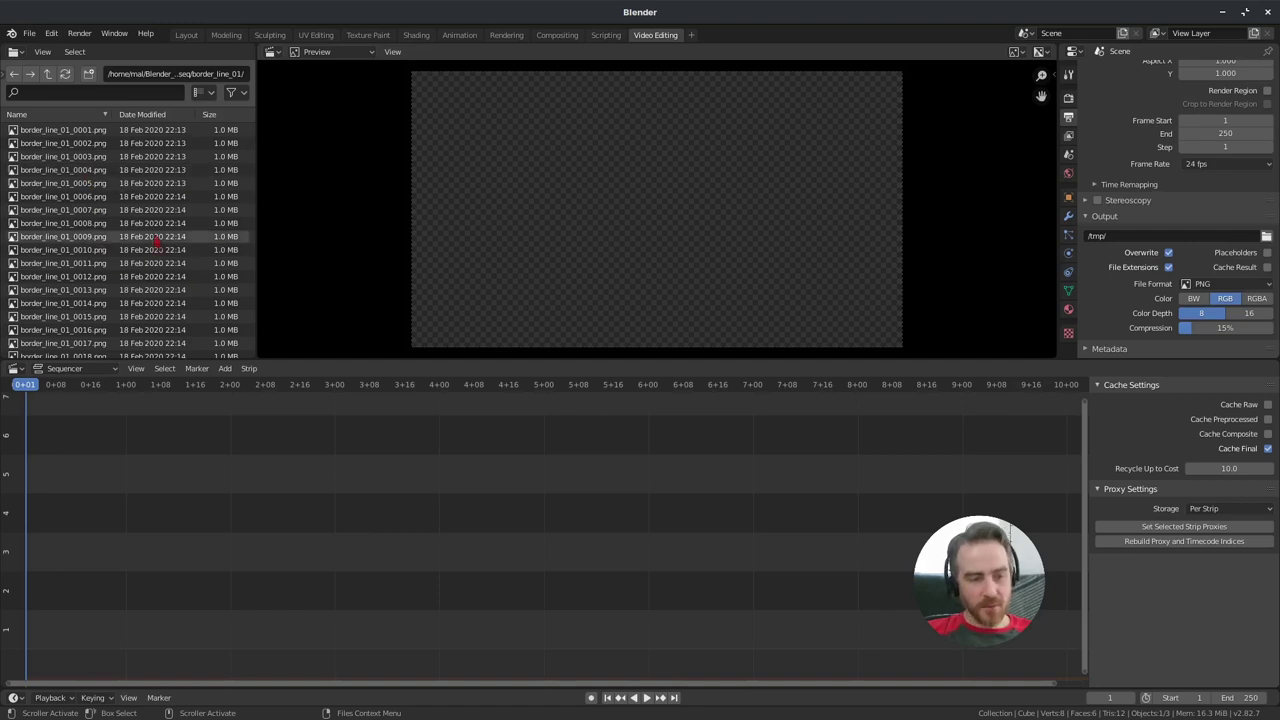
Step: Try to bring the selected border_line_01 frames from the file list into the sequencer
key("a")
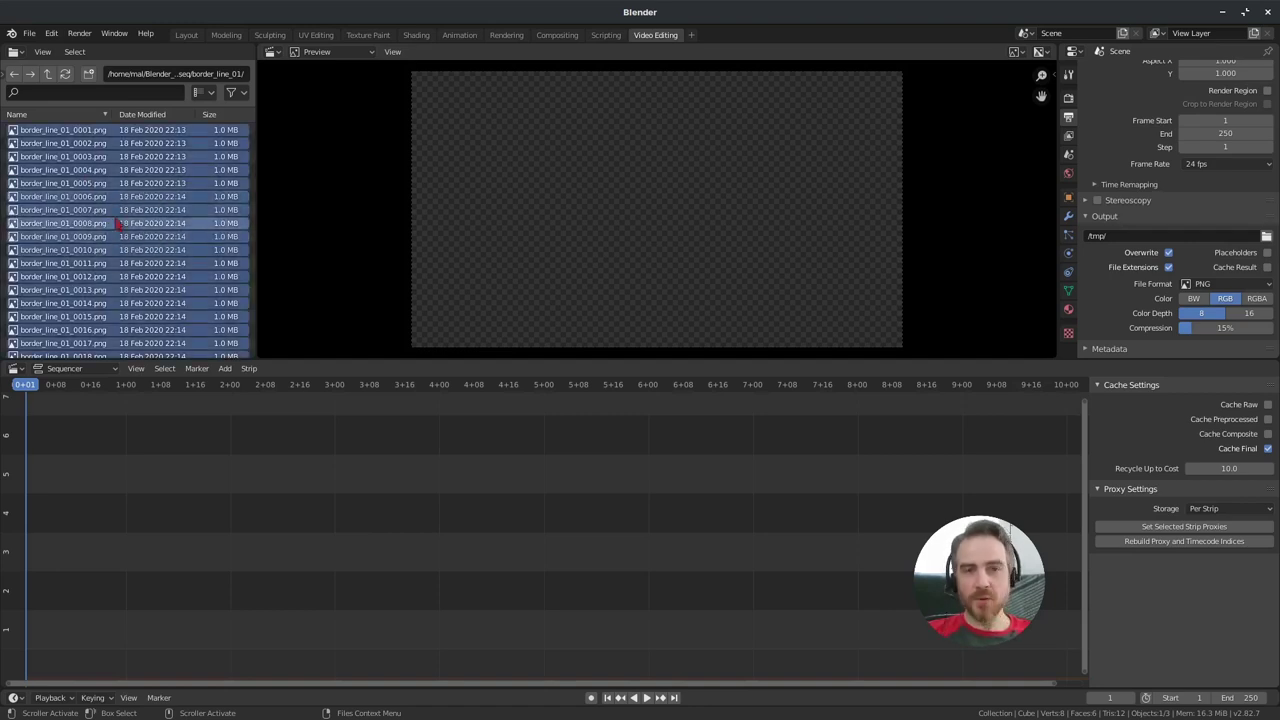
left_click_drag(120, 217, 482, 643)
left_click_drag(455, 532, 375, 541)
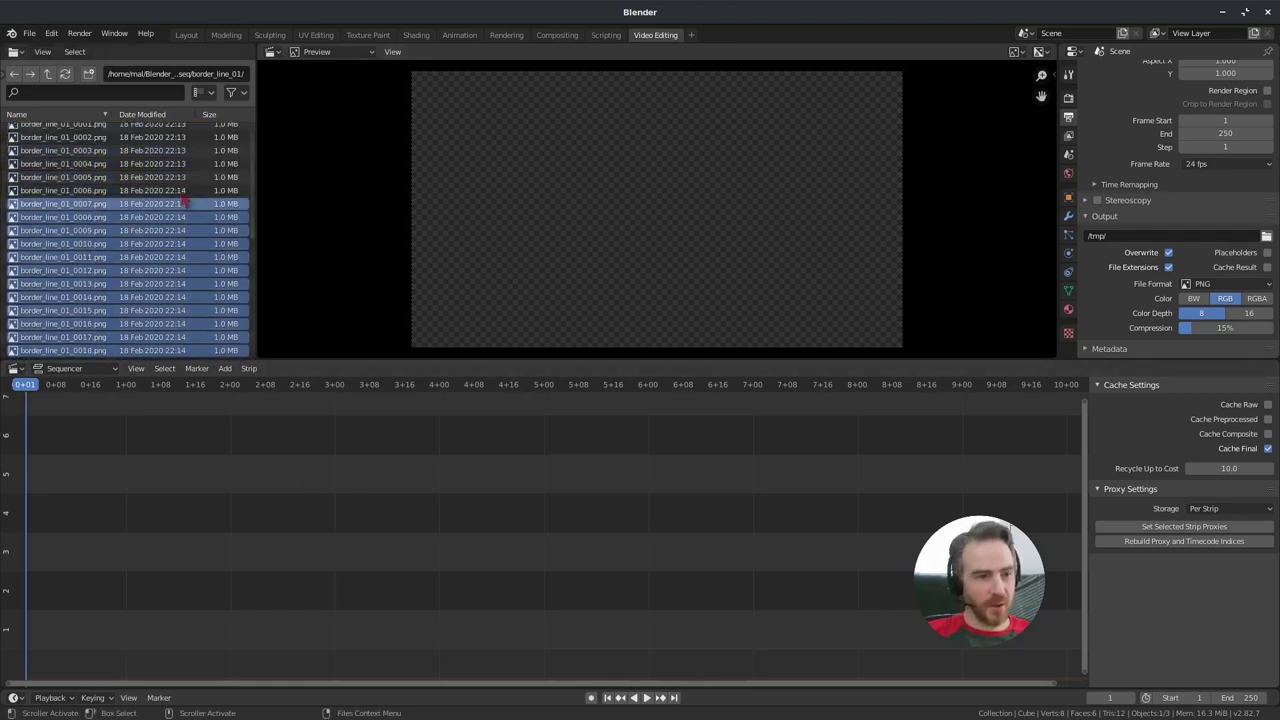
left_click_drag(40, 150, 75, 312)
left_click_drag(73, 163, 135, 240)
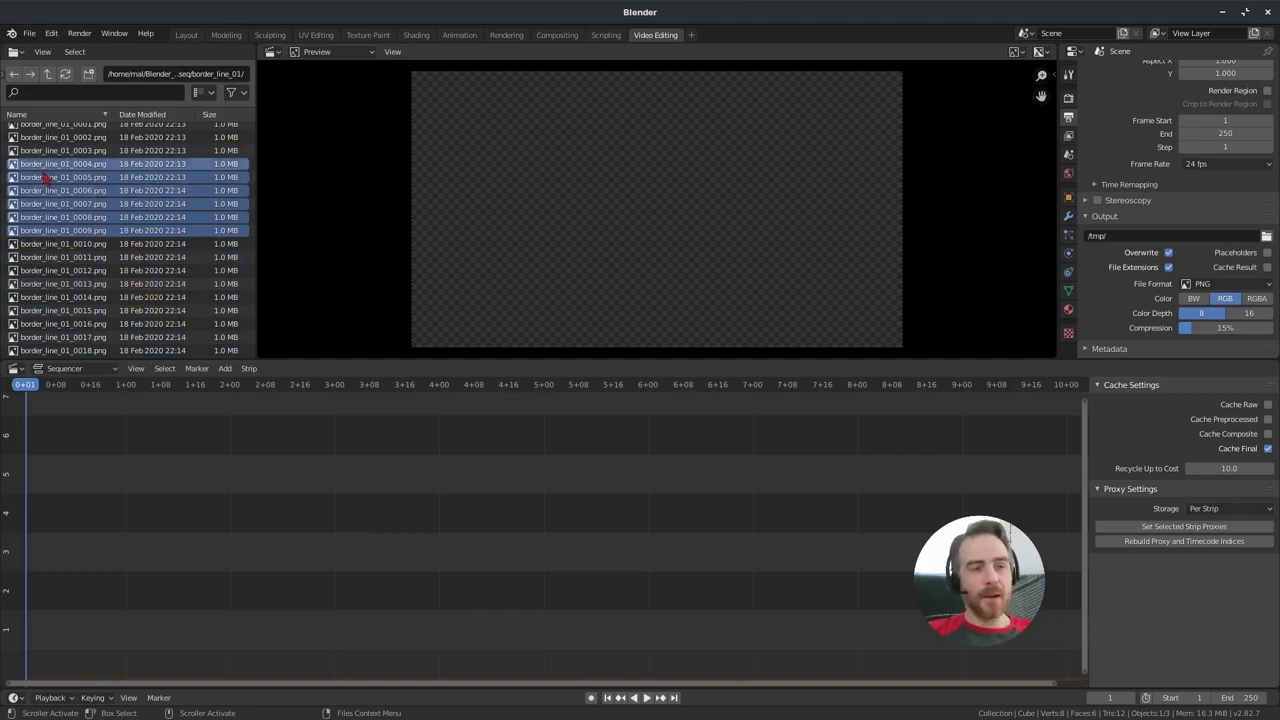
left_click_drag(73, 168, 172, 328)
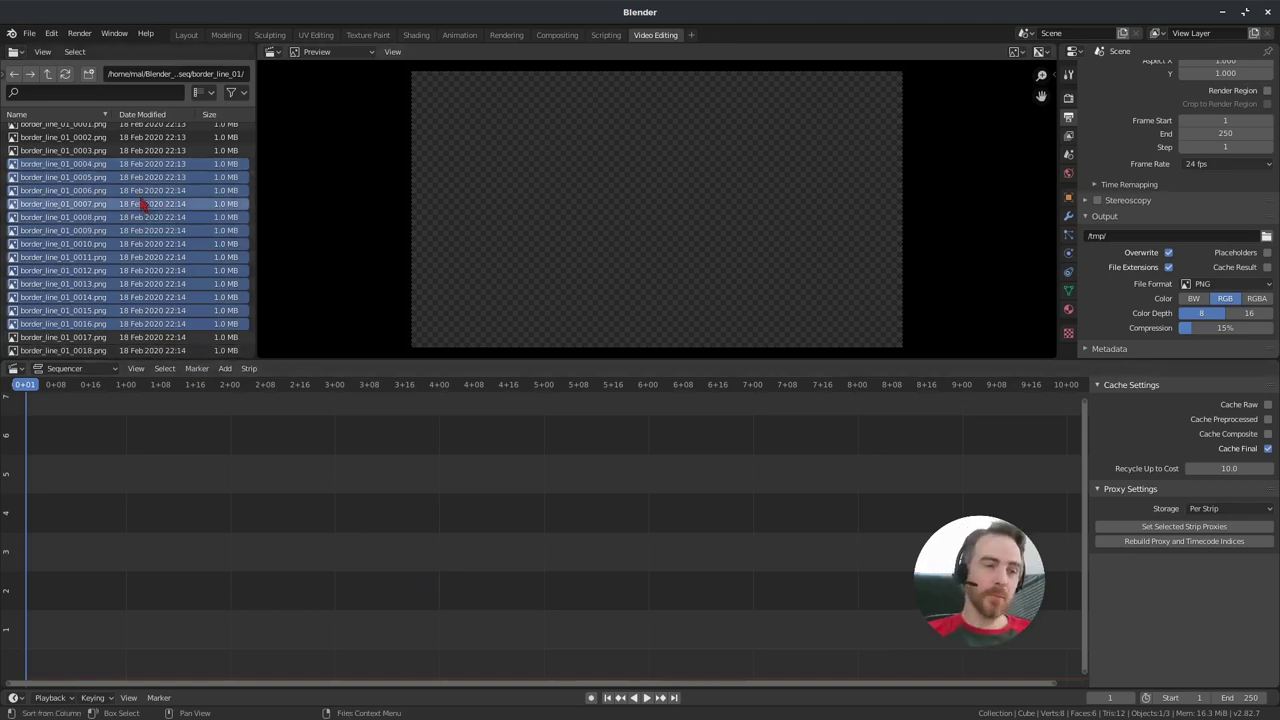
Step: With all frames selected, add border_line_01_0003.png as an image strip on channel 2 at the first frame and play it
key("a")
left_click_drag(16, 150, 152, 588)
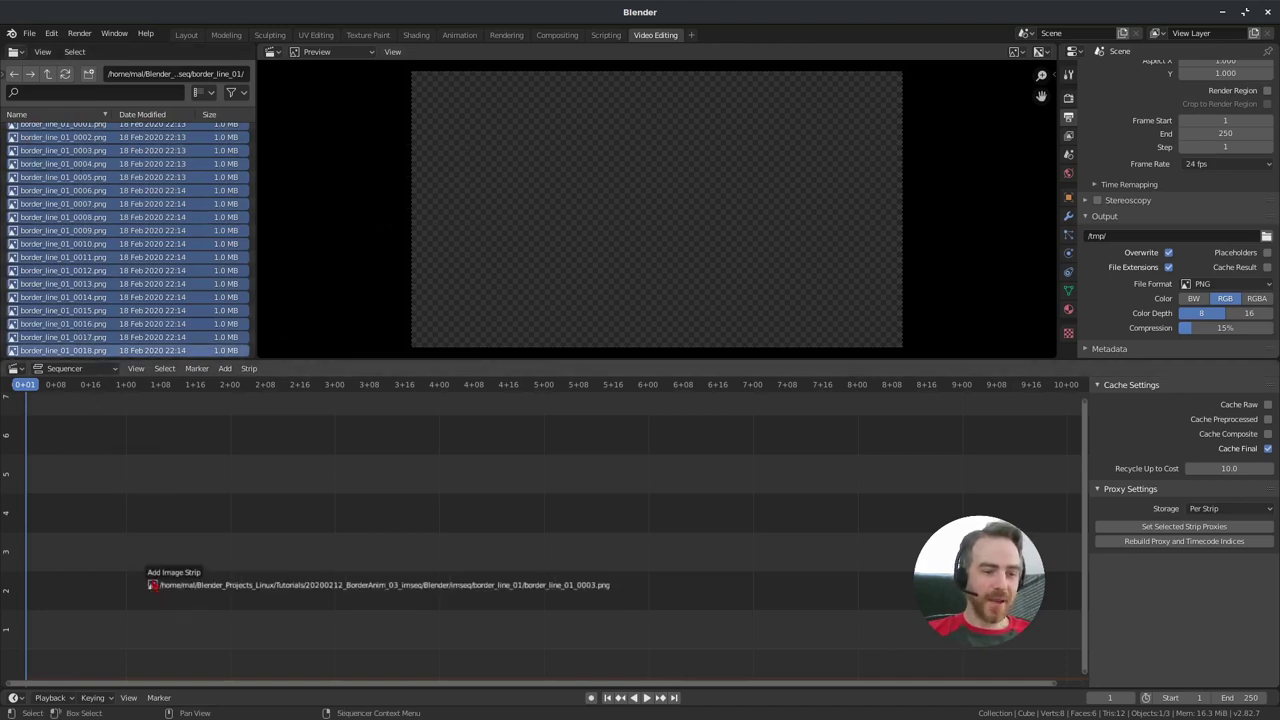
left_click_drag(152, 585, 154, 586)
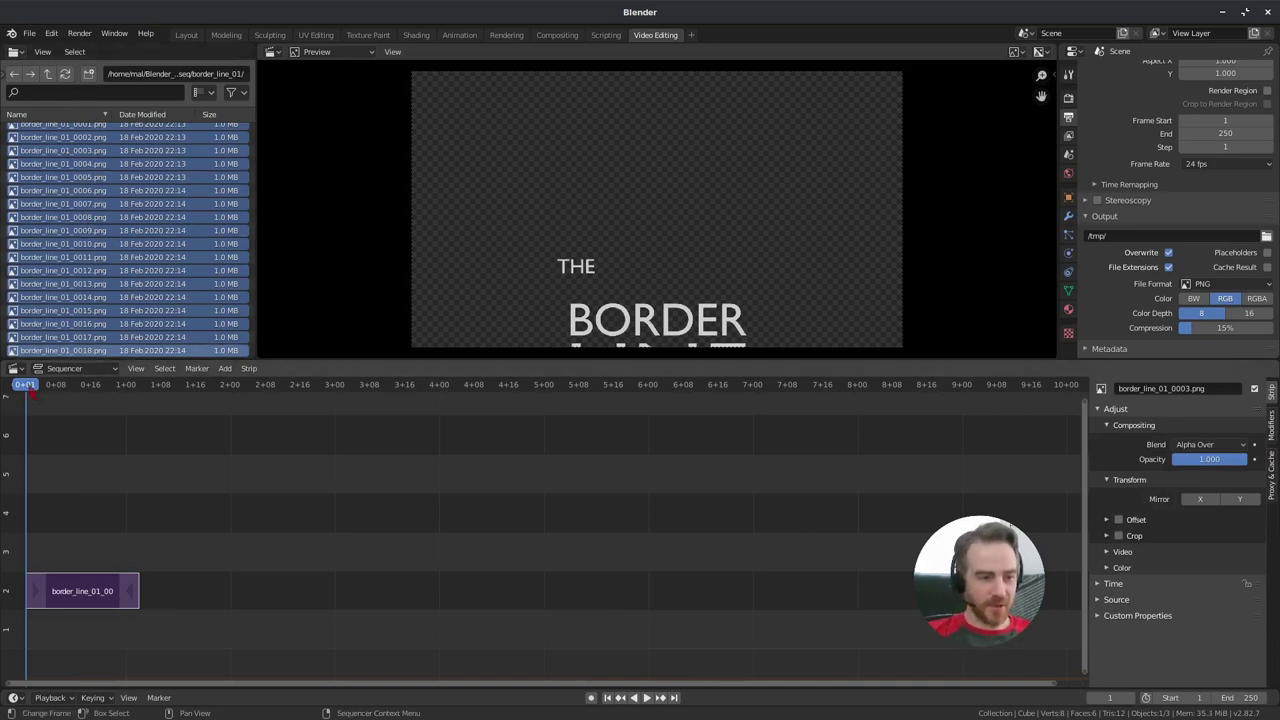
key("space")
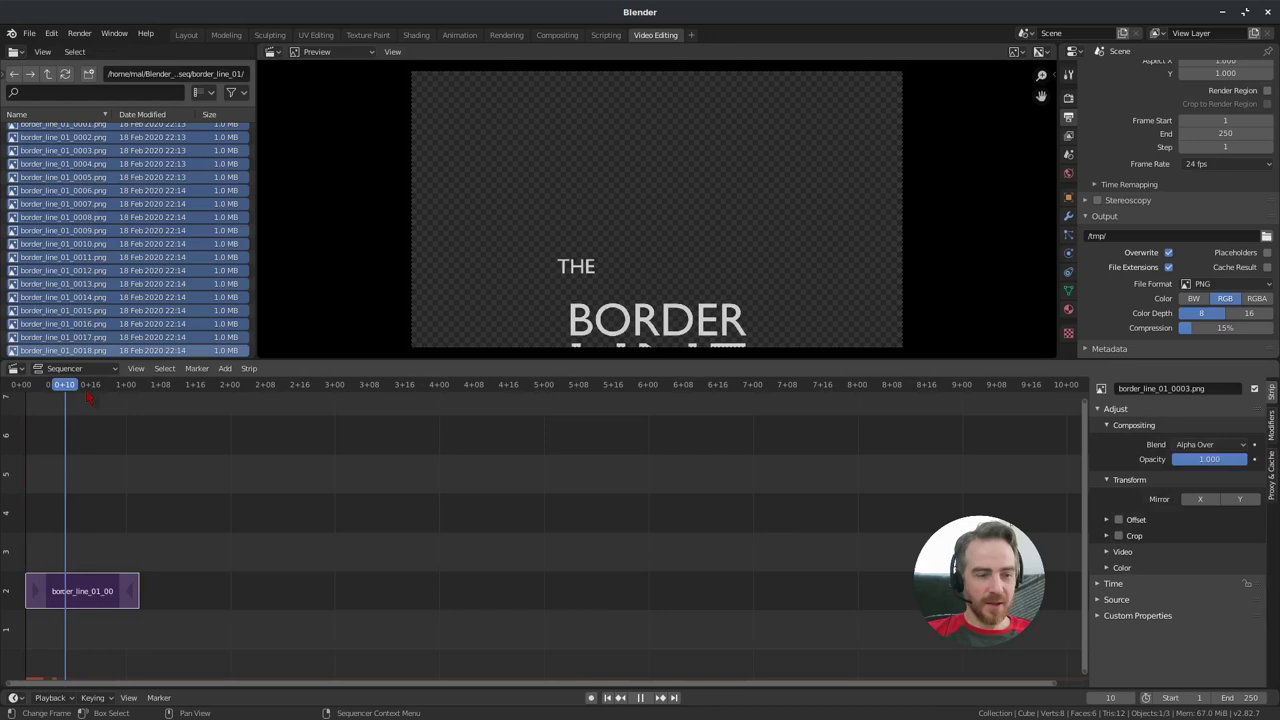
key("space")
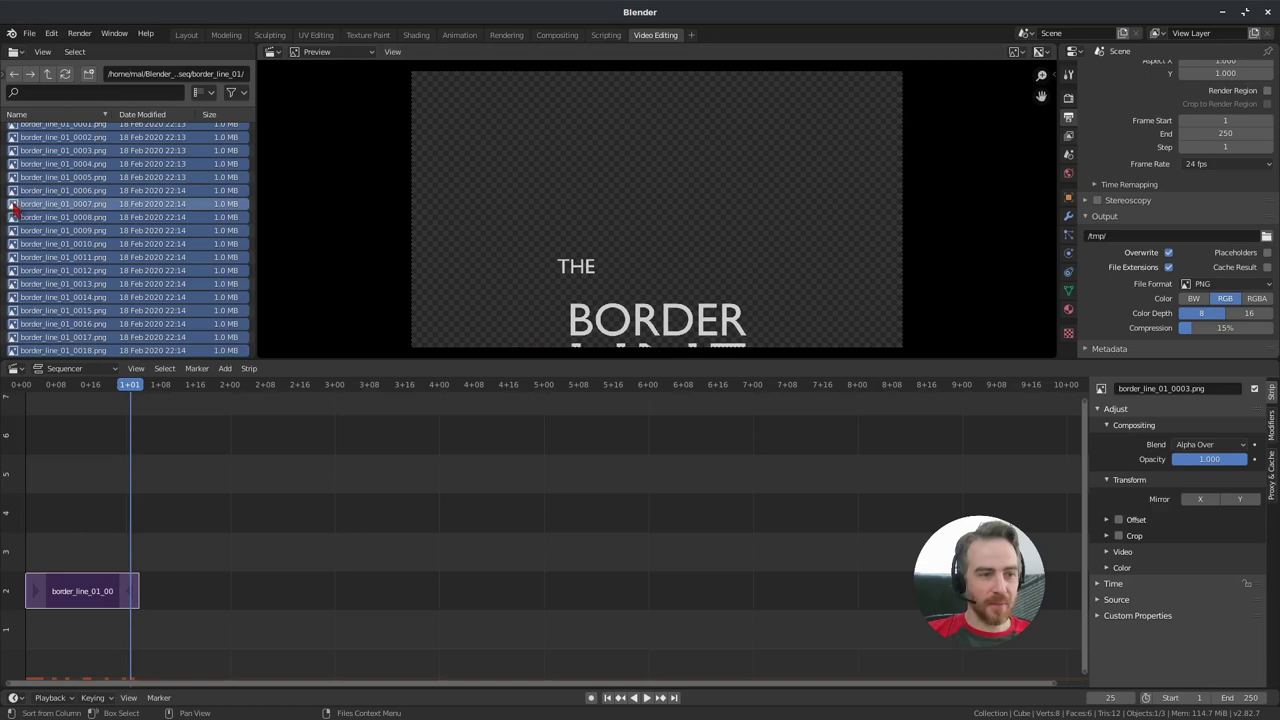
Step: Add border_line_01_0007.png as an image strip on channel 3 and scrub the playhead to 1+14
left_click_drag(14, 208, 290, 549)
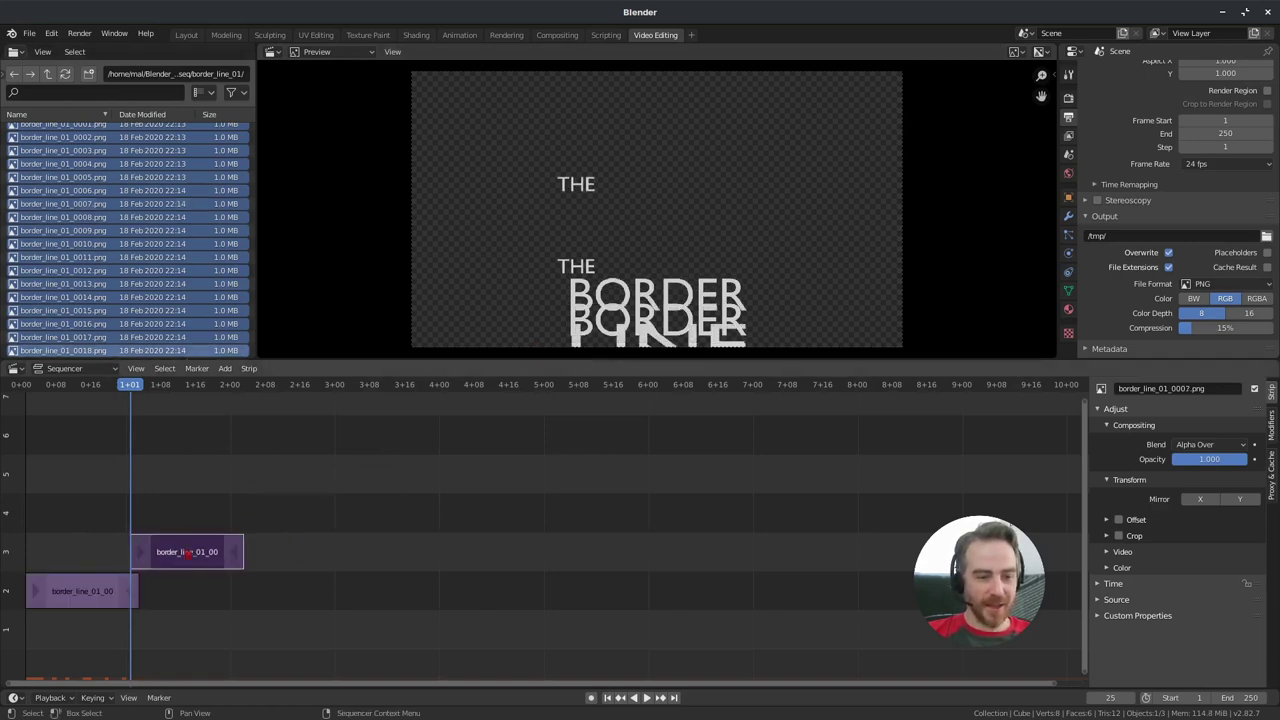
left_click_drag(165, 394, 189, 388)
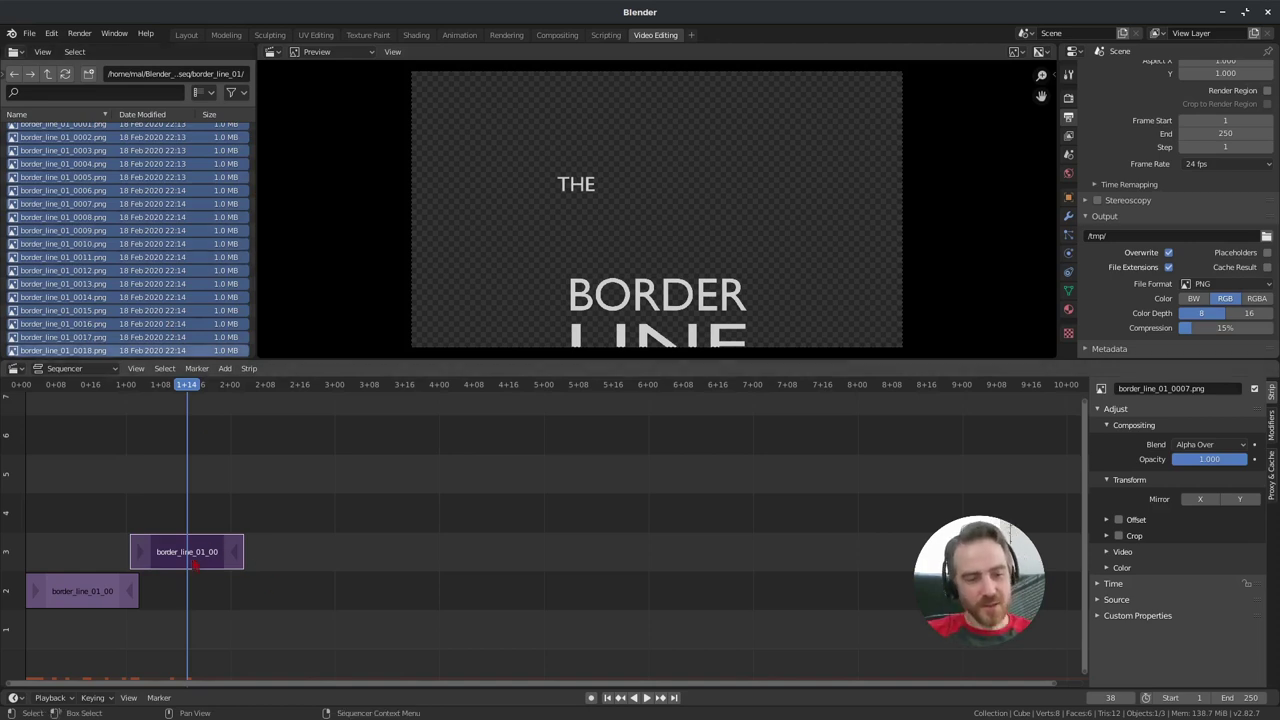
Step: Delete both image strips from channels 3 and 2 of the sequencer
key("x")
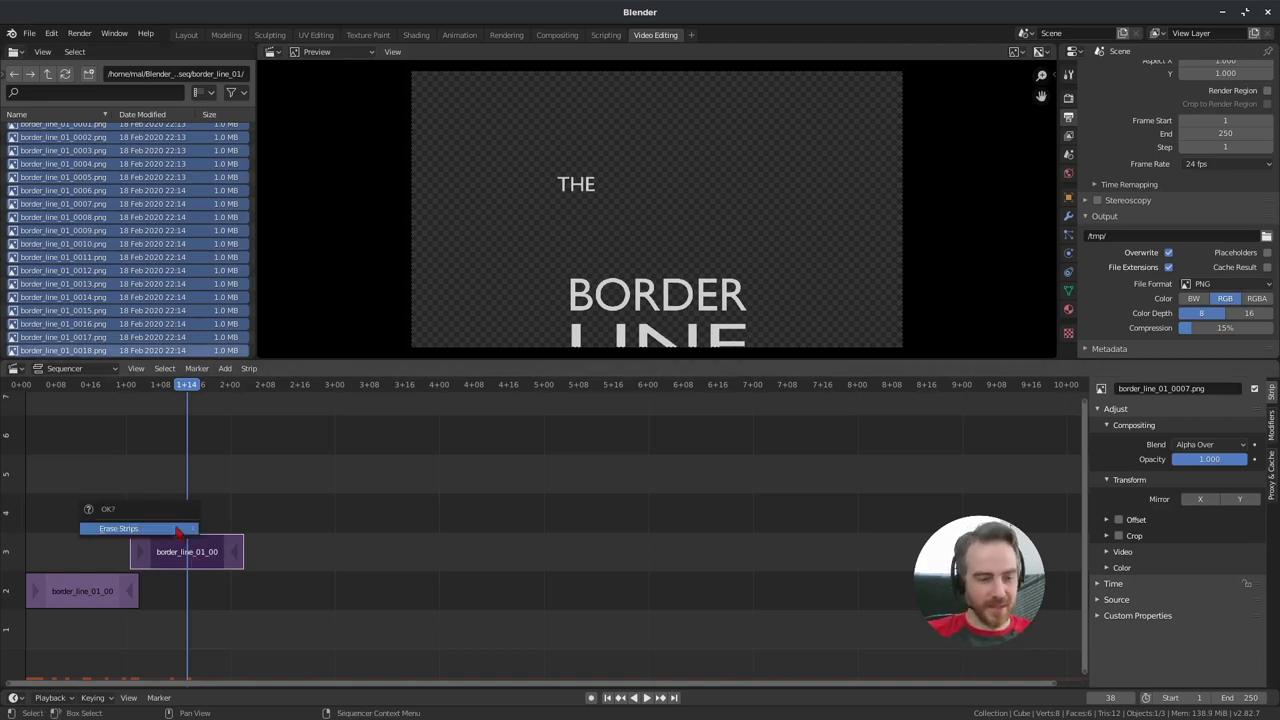
left_click(176, 531)
left_click(88, 591)
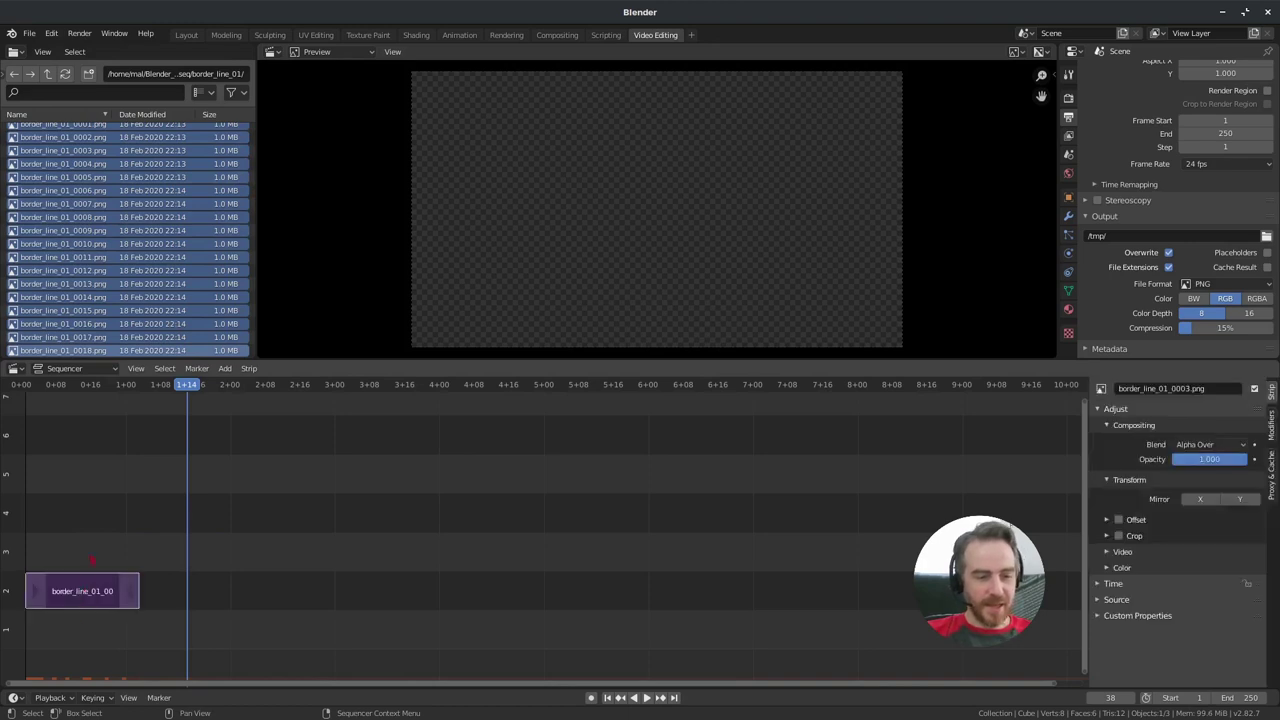
key("x")
left_click(88, 582)
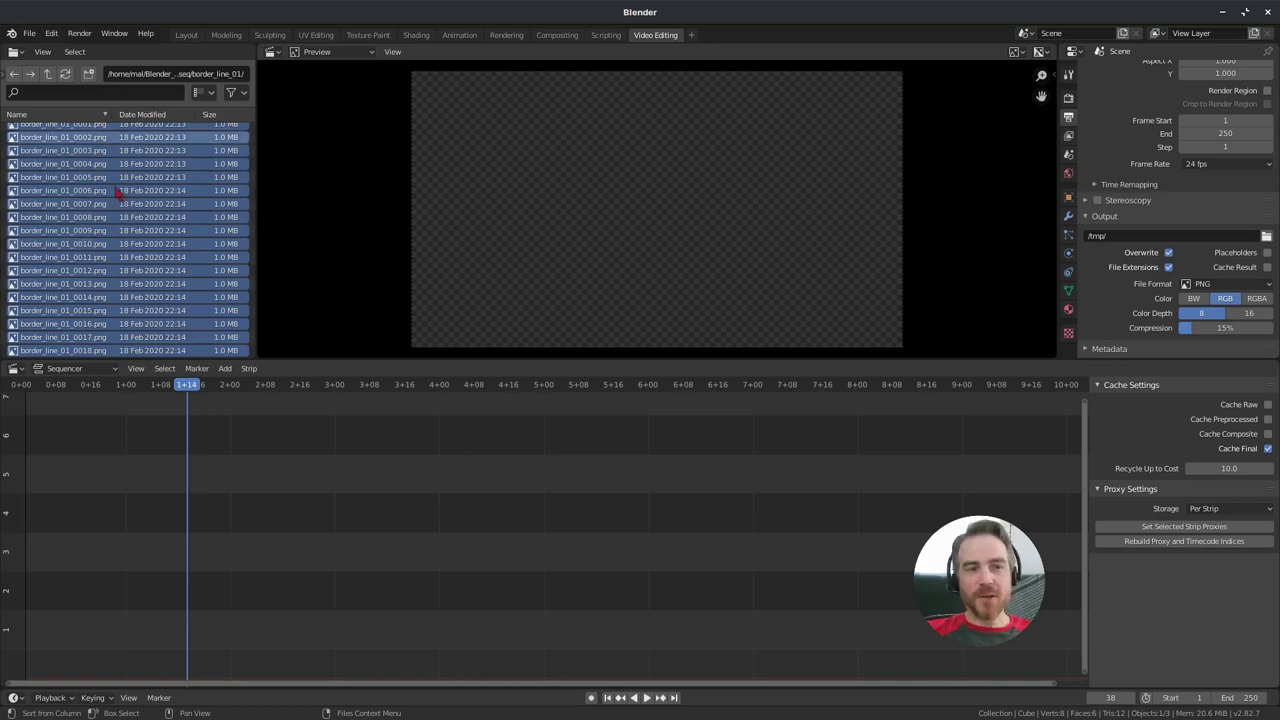
Step: Widen the file browser area and change it to an Image Editor
left_click_drag(257, 98, 354, 95)
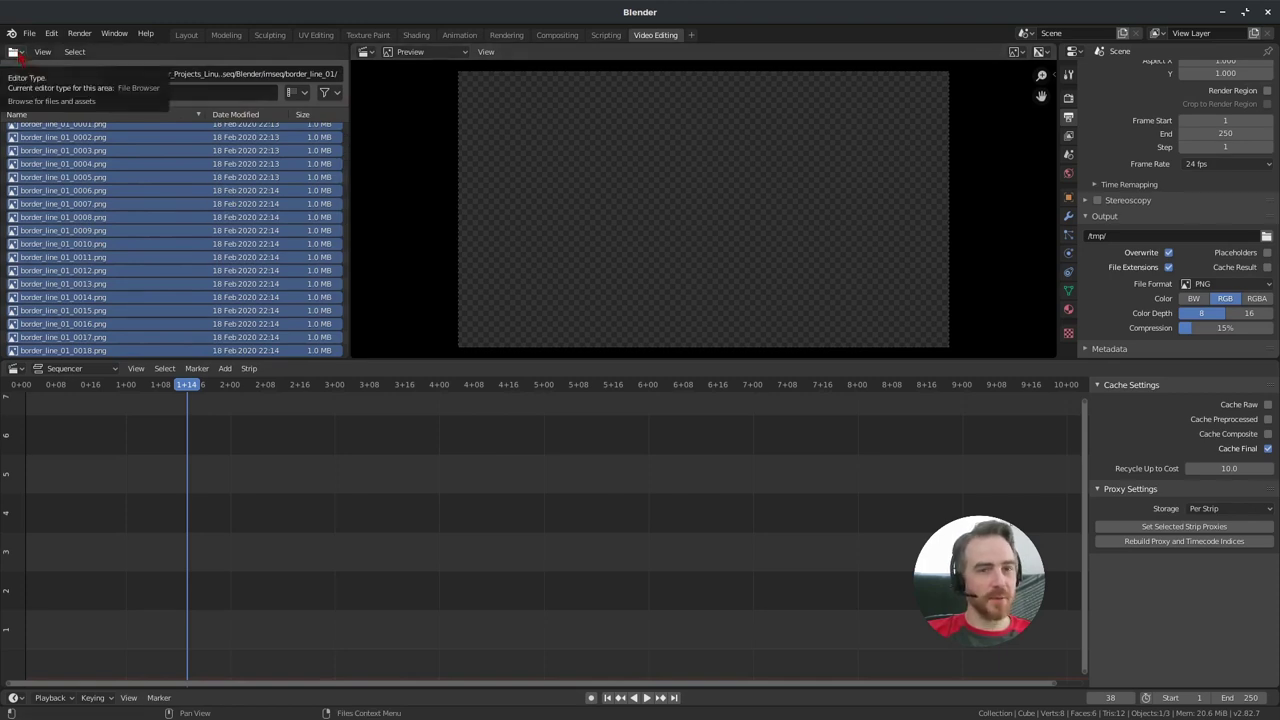
left_click(14, 52)
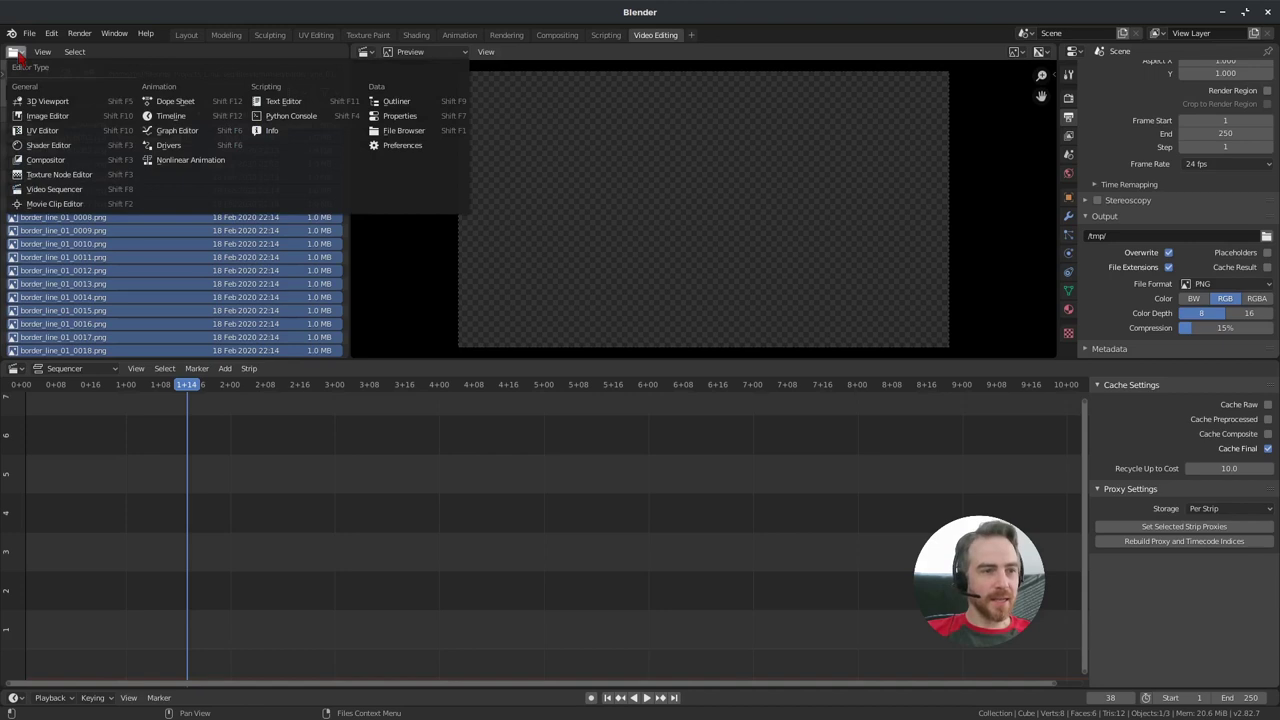
left_click(33, 118)
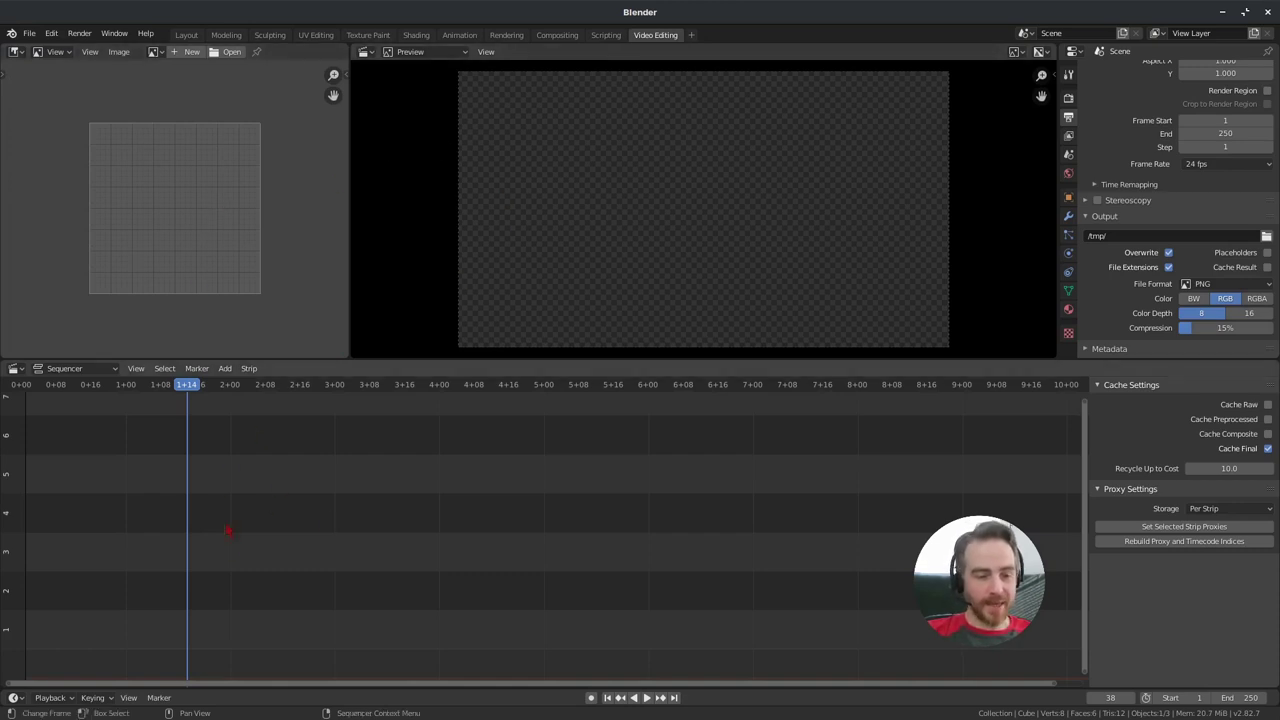
Step: Start adding an image sequence strip at the playhead and display the border_line_01 files as thumbnails
left_click(225, 368)
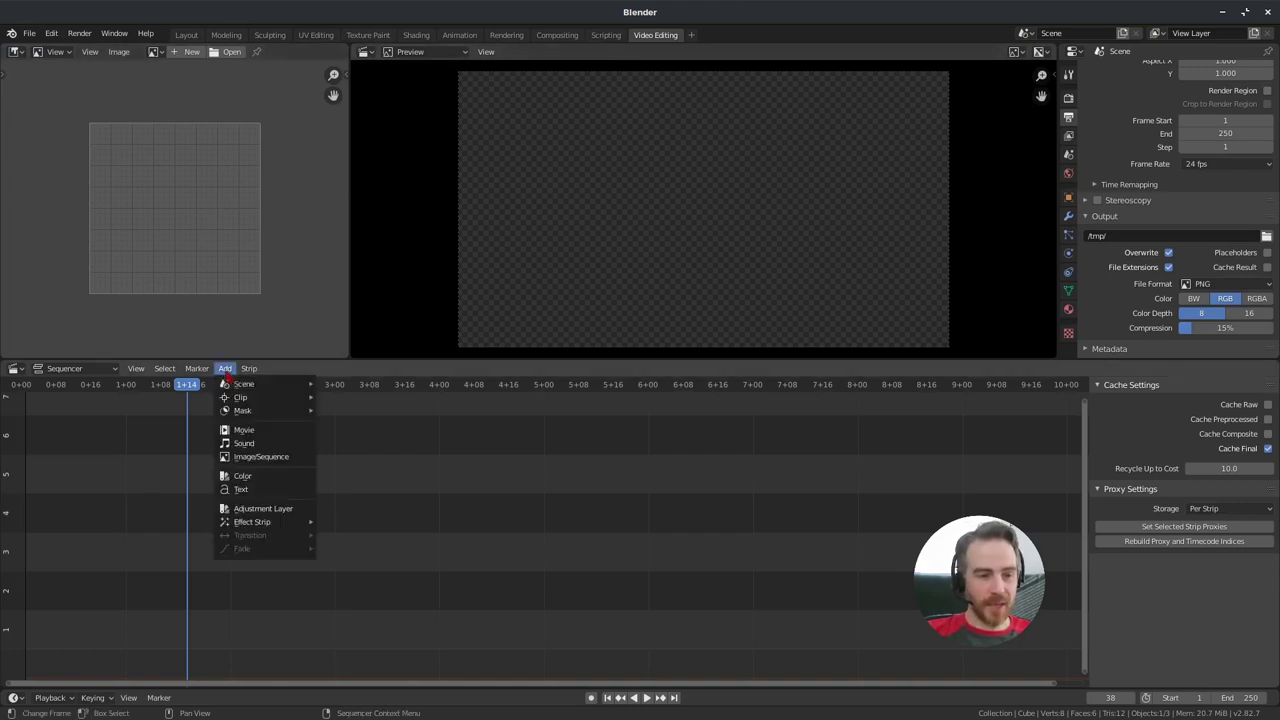
left_click(261, 457)
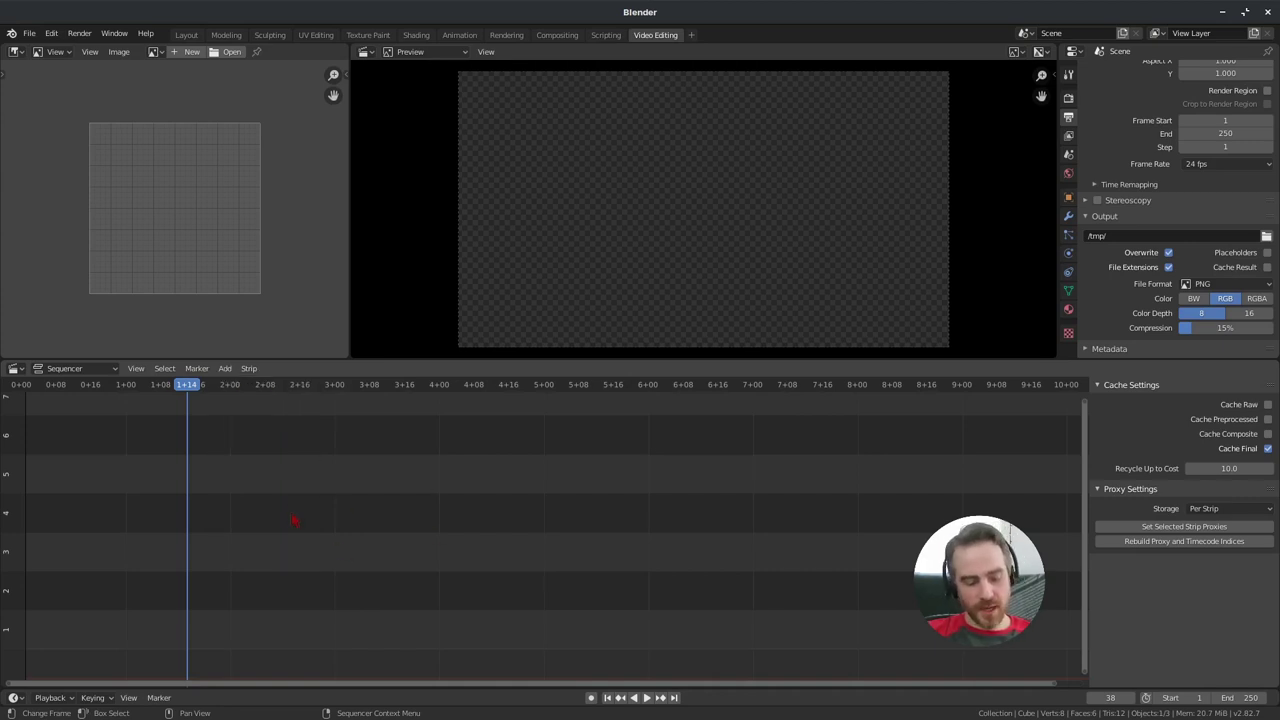
key("shift+a")
mouse_move(295, 517)
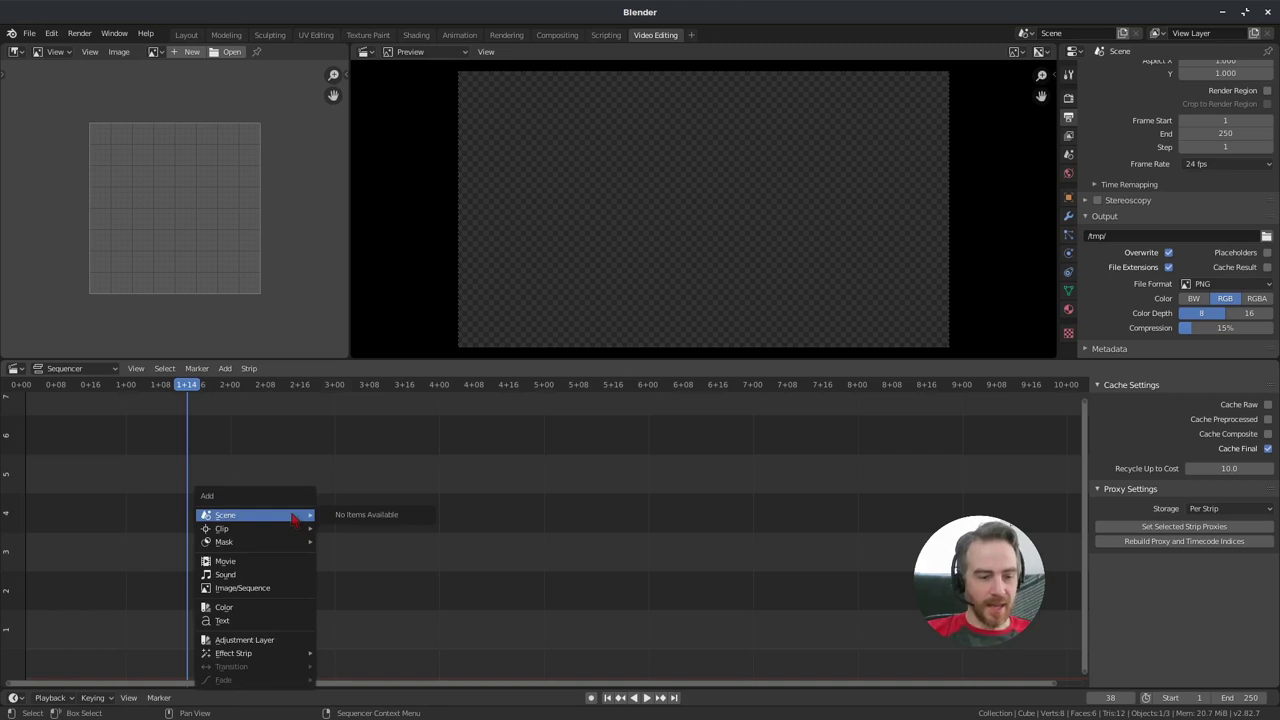
left_click(268, 588)
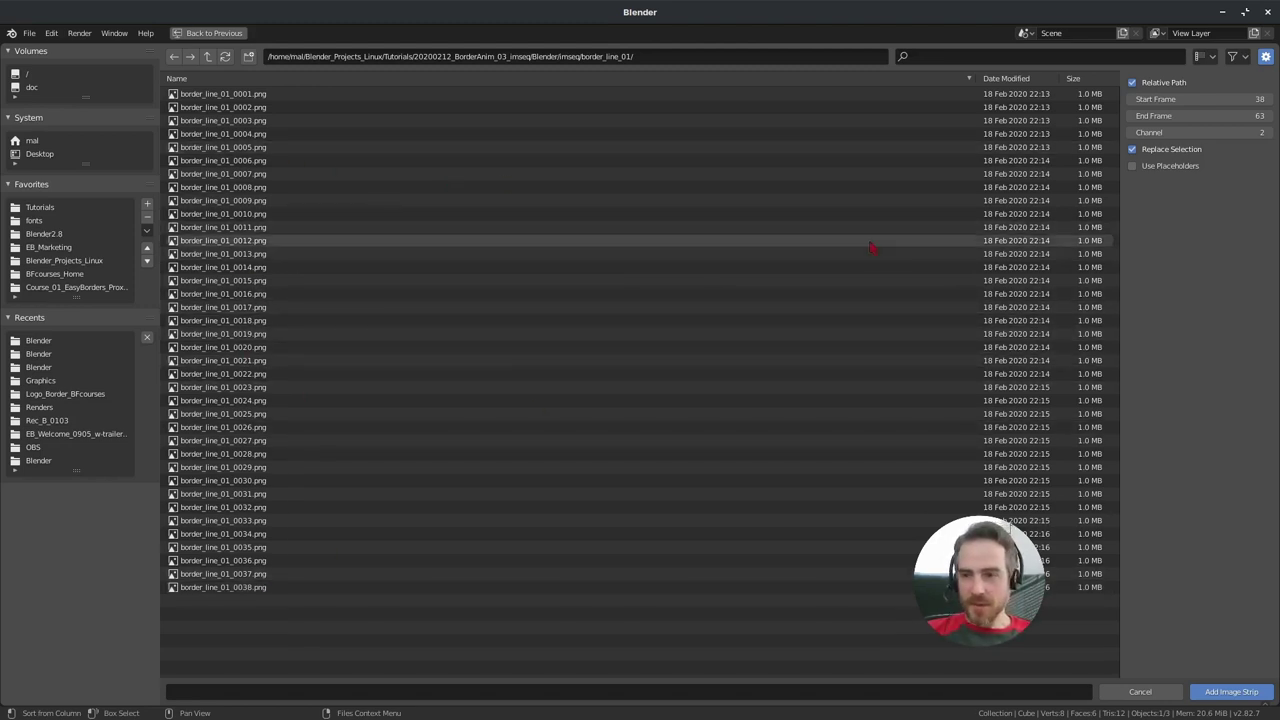
right_click(487, 305)
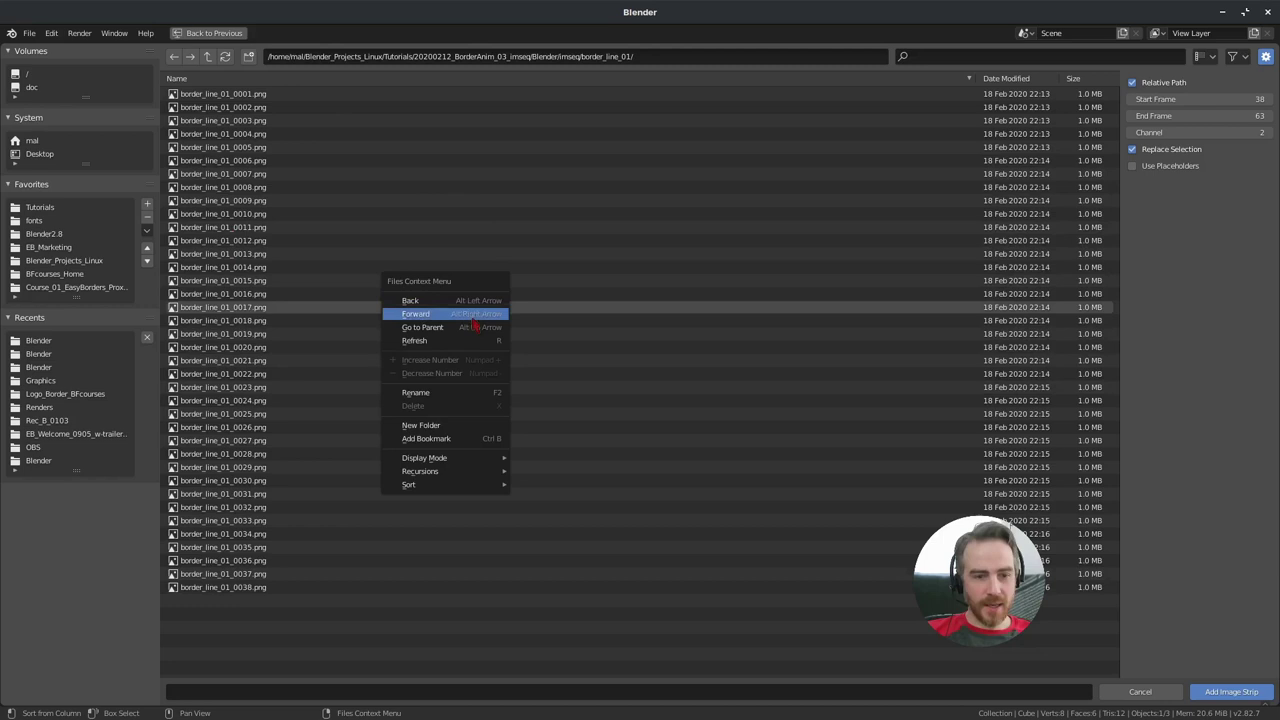
mouse_move(438, 460)
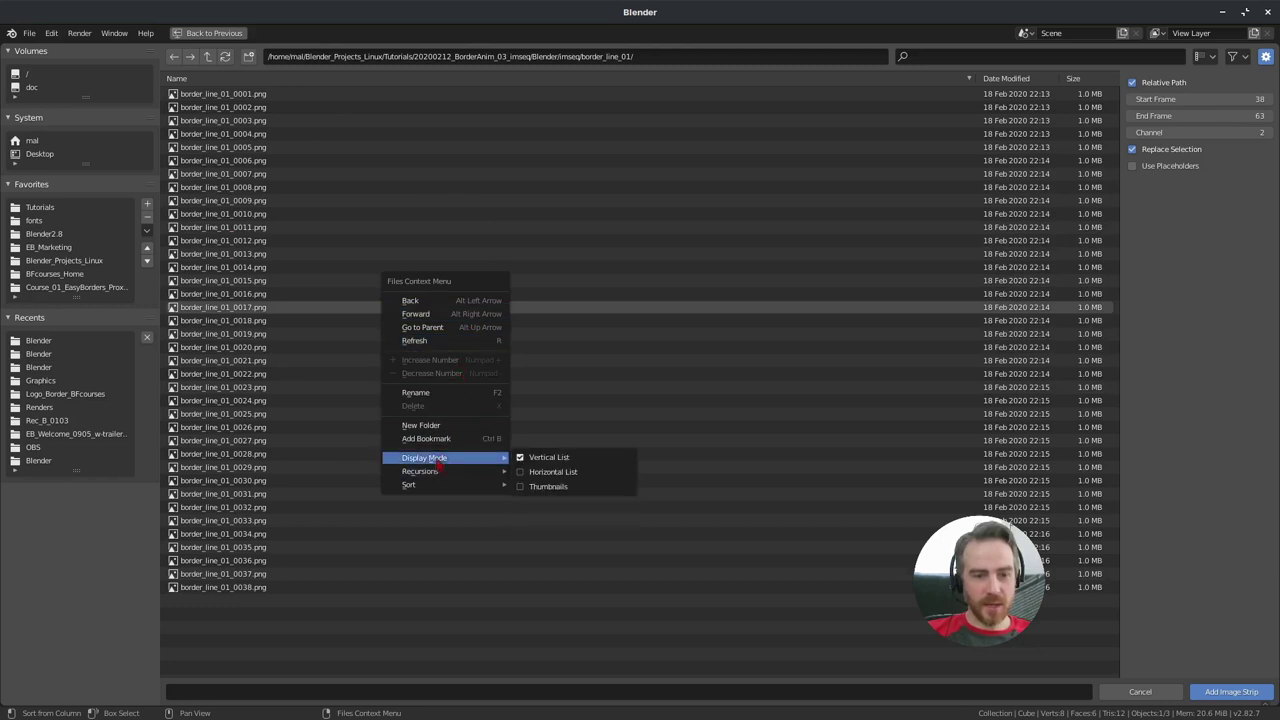
left_click(545, 486)
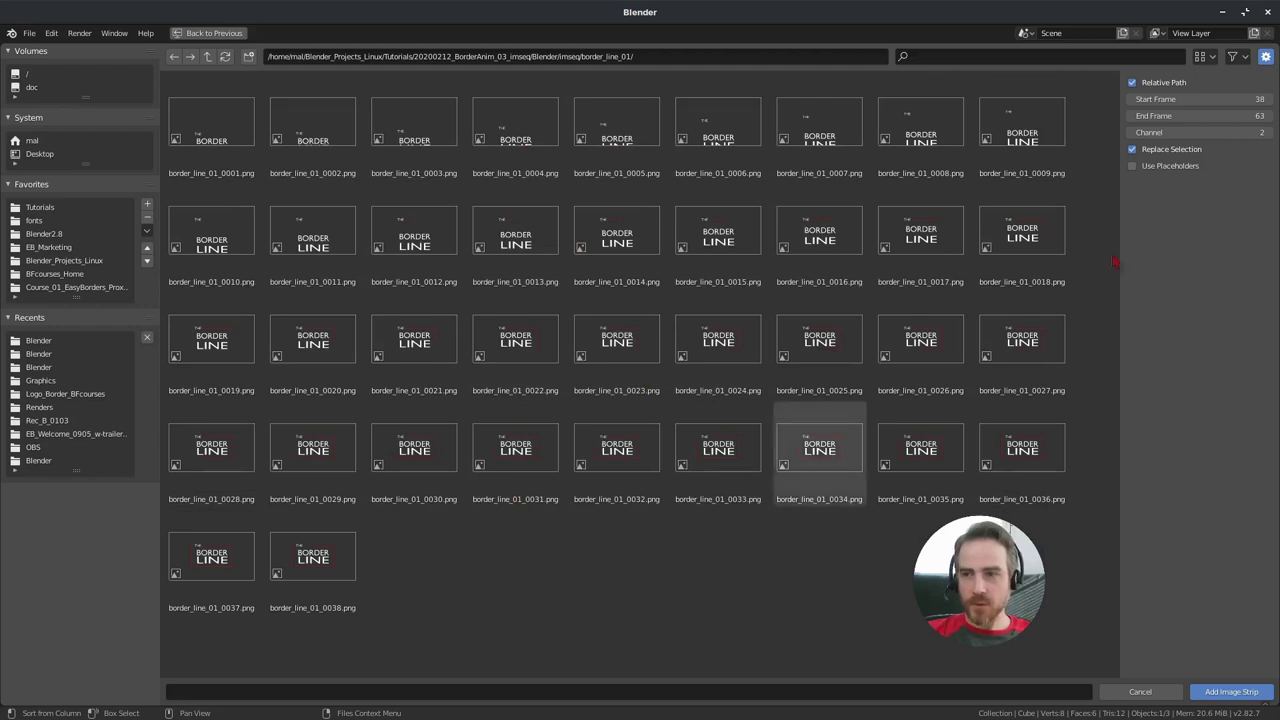
Step: Review the file browser's display and sorting options and return the file display to Vertical List
left_click(1206, 58)
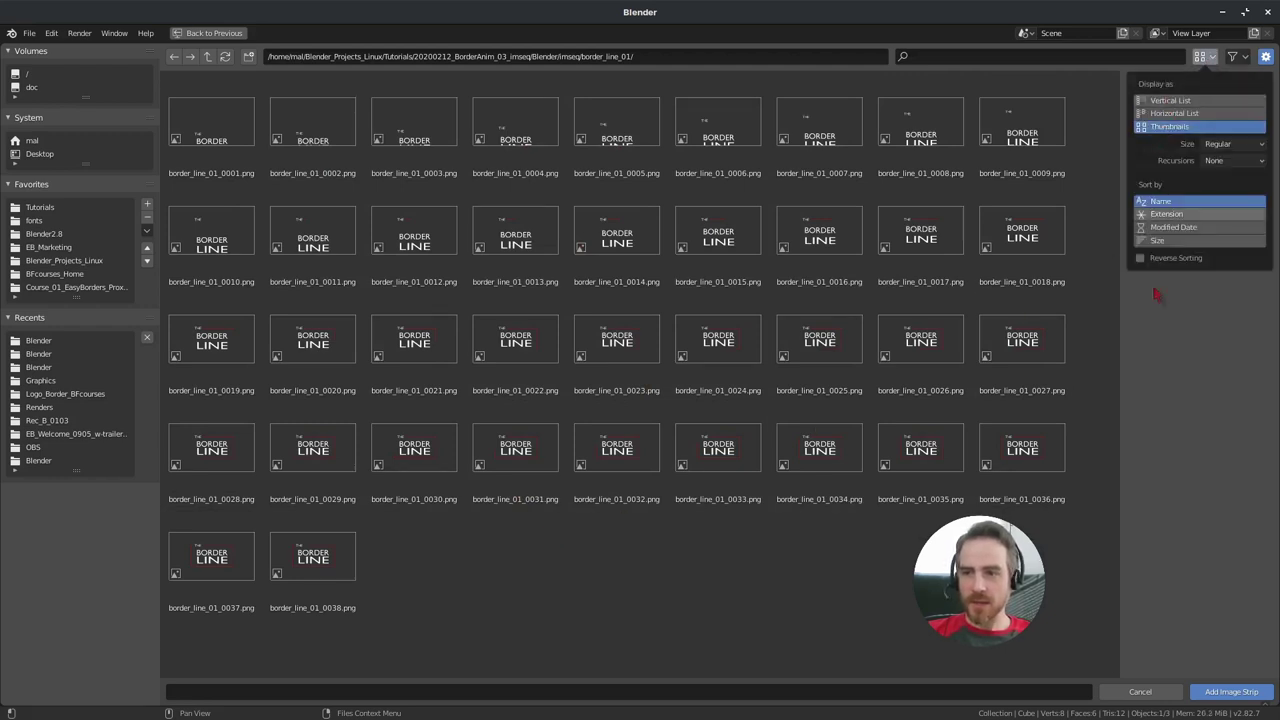
left_click(1236, 56)
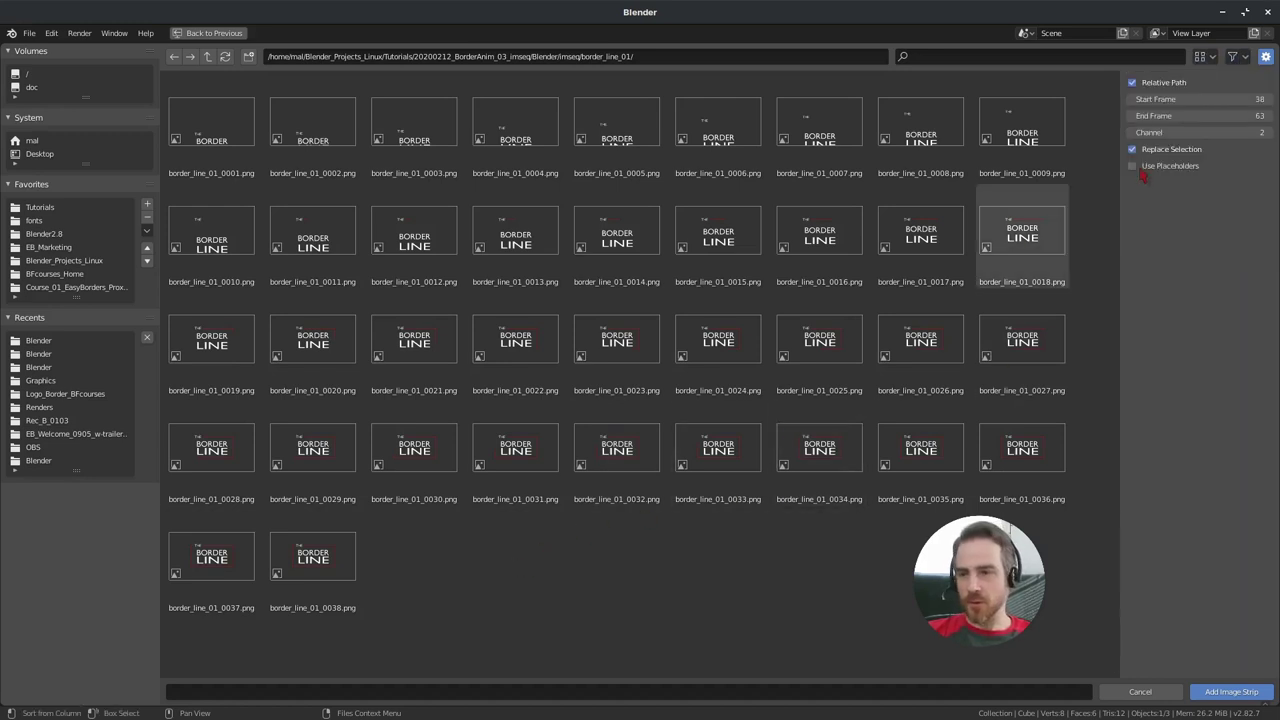
left_click(1206, 57)
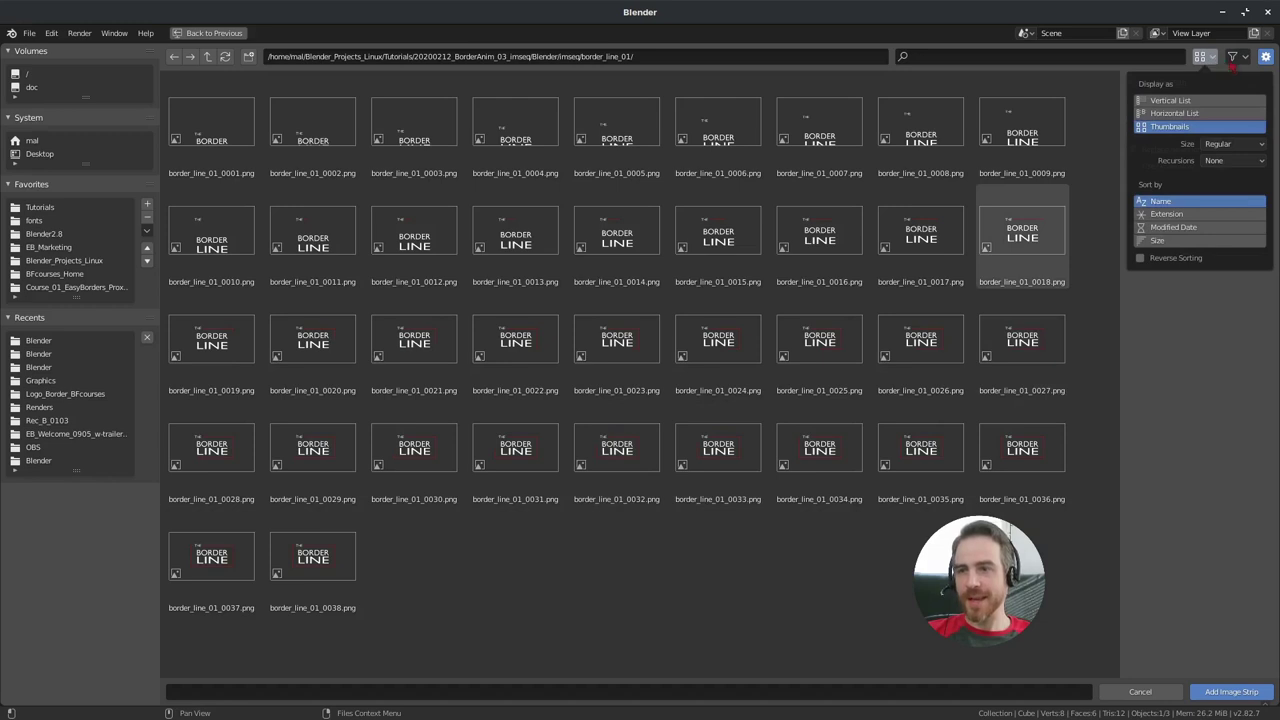
right_click(540, 530)
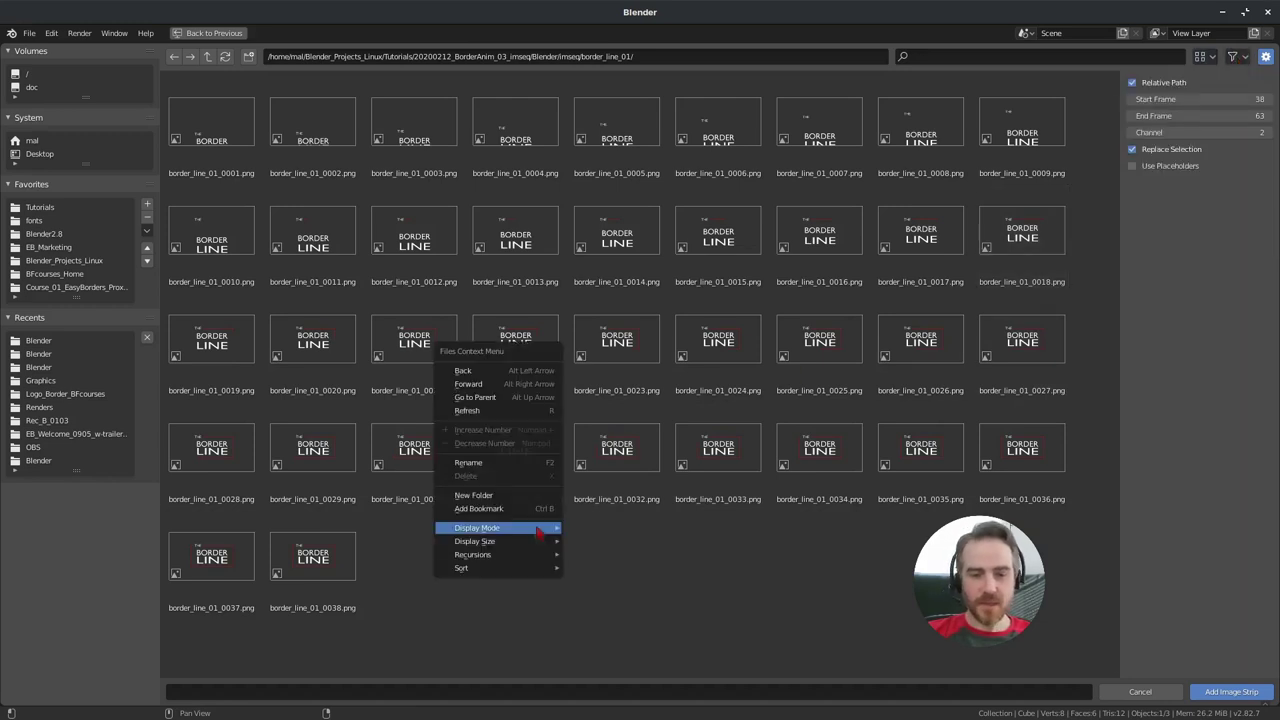
mouse_move(539, 530)
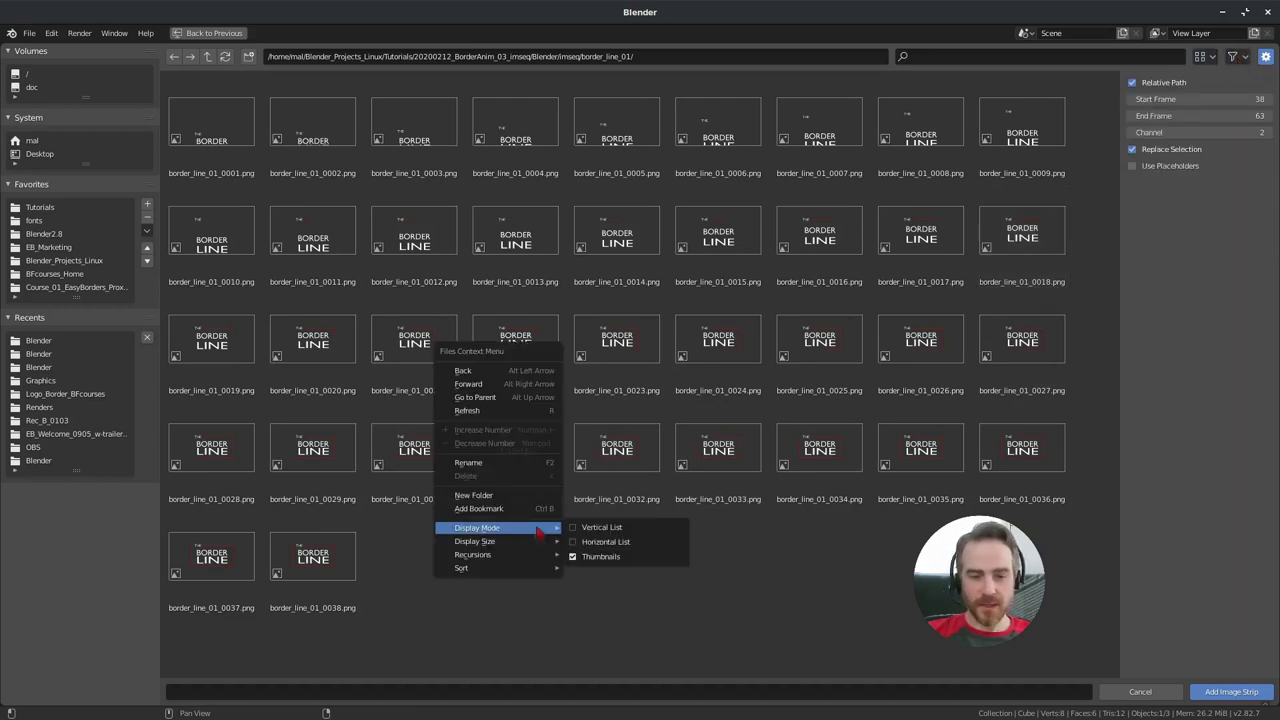
left_click(601, 527)
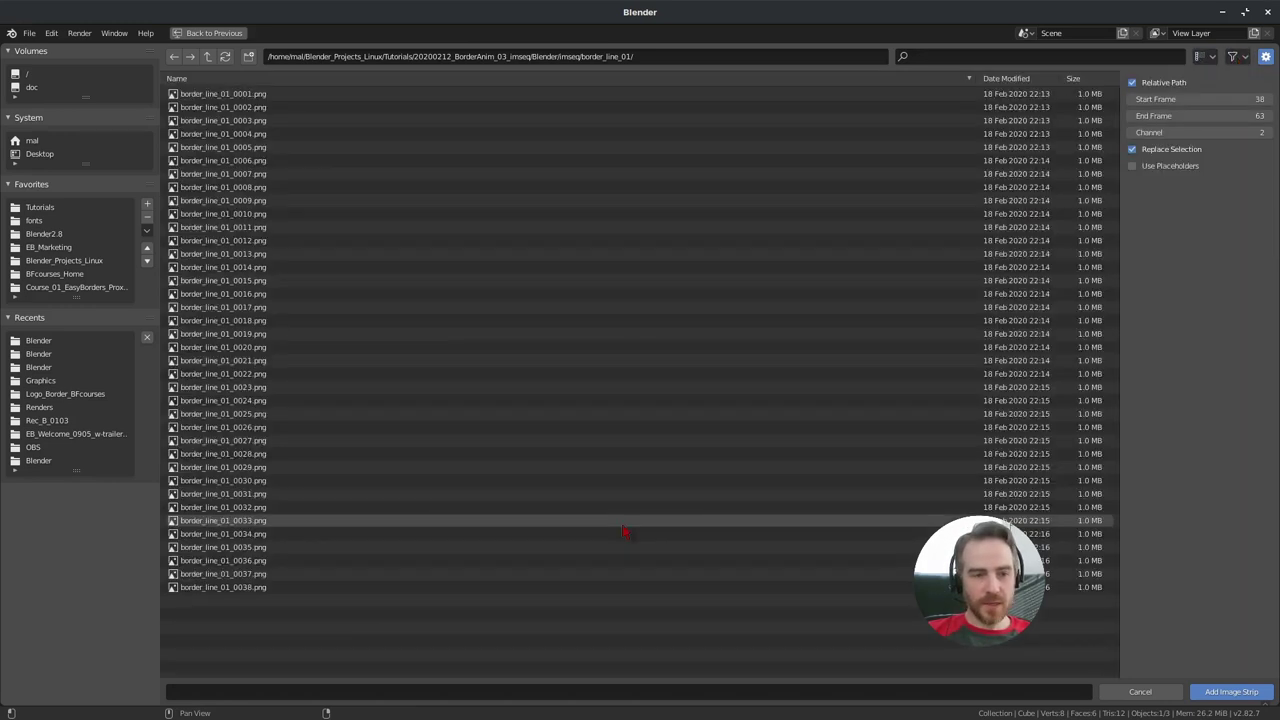
Step: Sort the border_line_01 files by name in descending order and add all of them as an image strip on channel 2 at frame 38
left_click(250, 95)
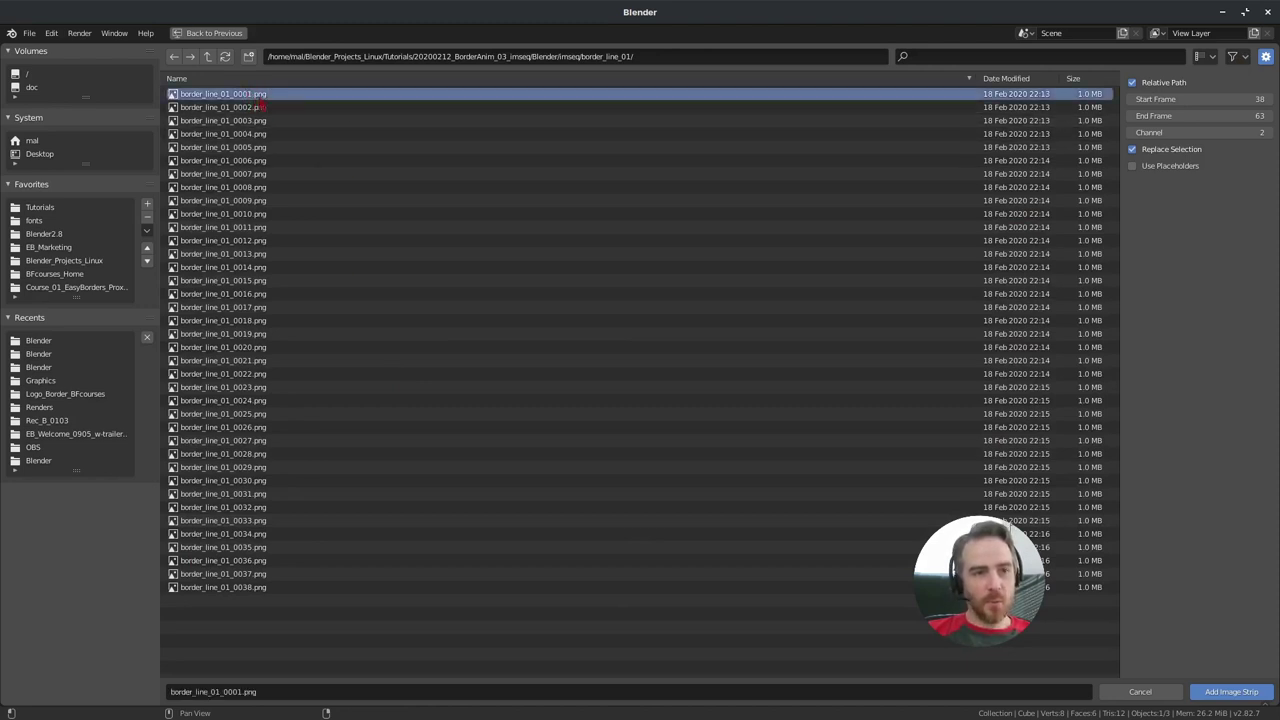
left_click(278, 588)
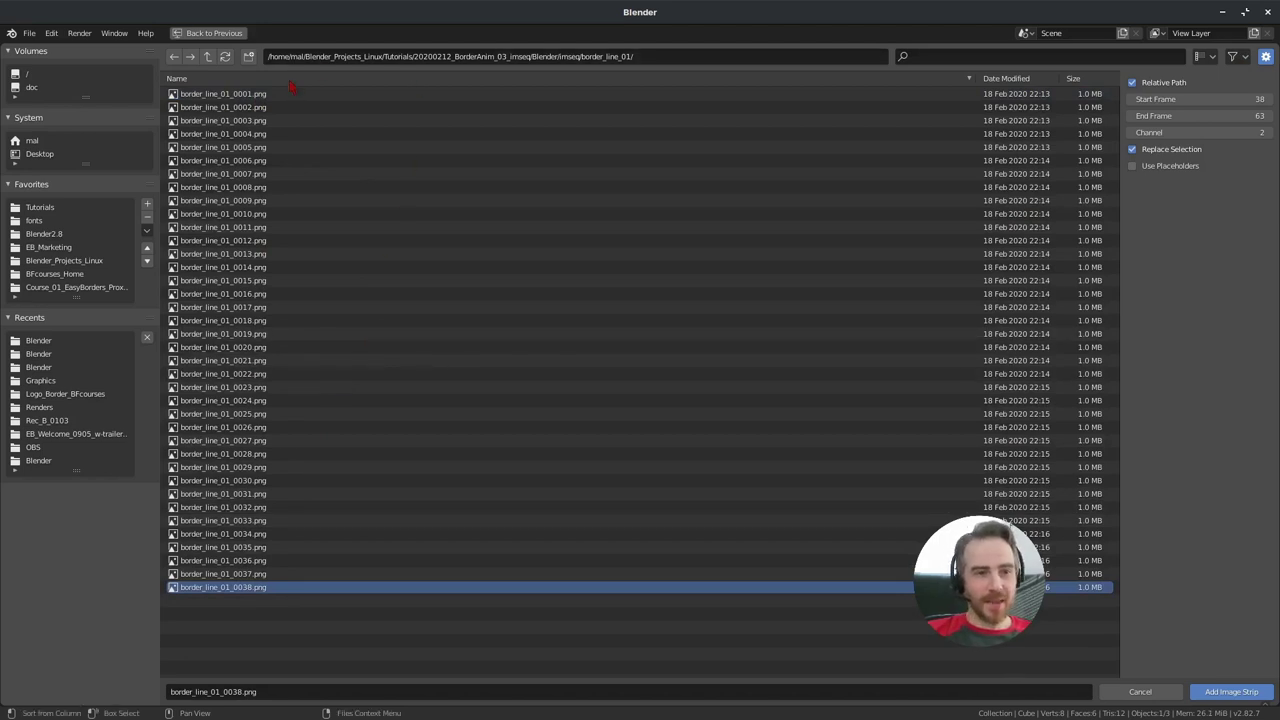
left_click(218, 79)
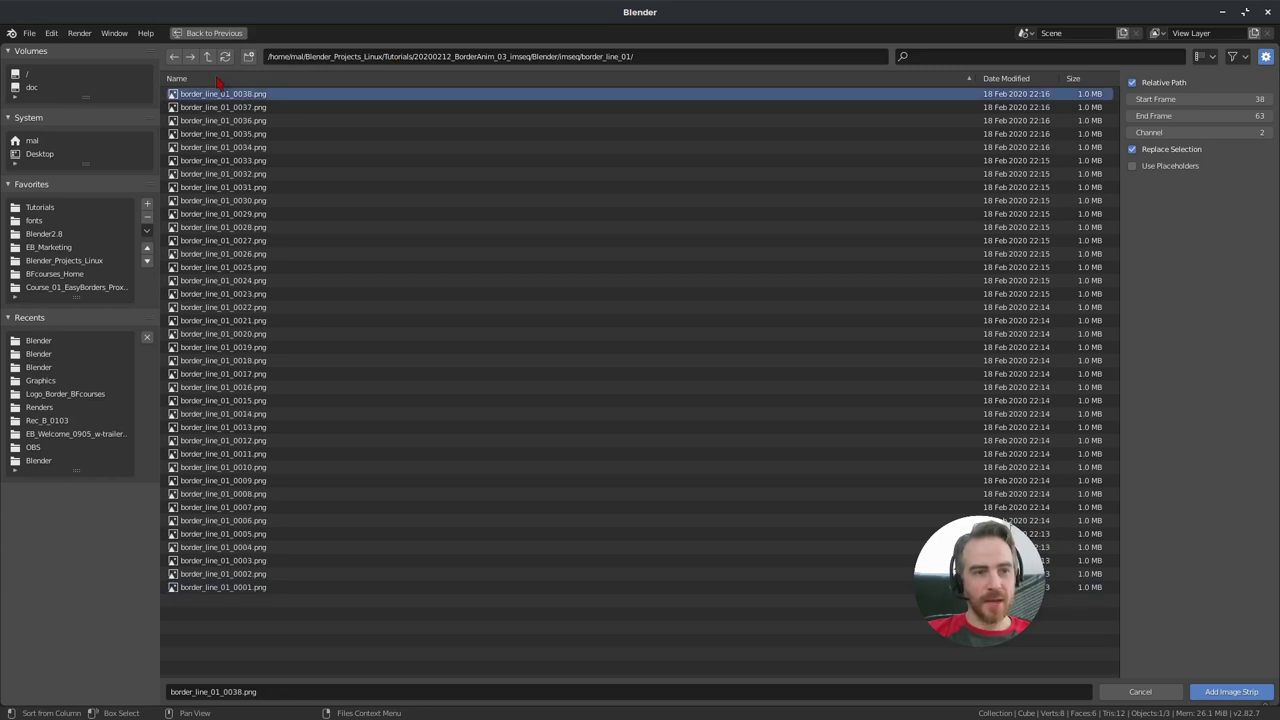
left_click(220, 79)
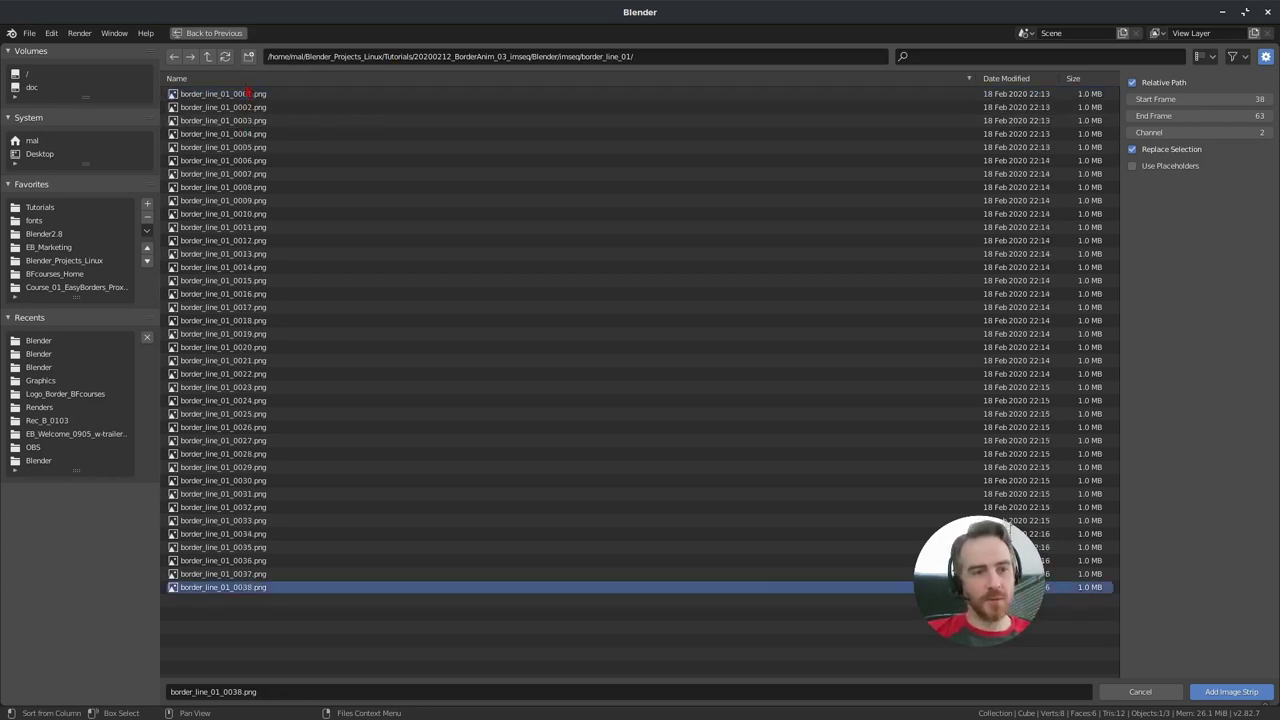
left_click(238, 94)
left_click(222, 587)
left_click(220, 79)
left_click(188, 587)
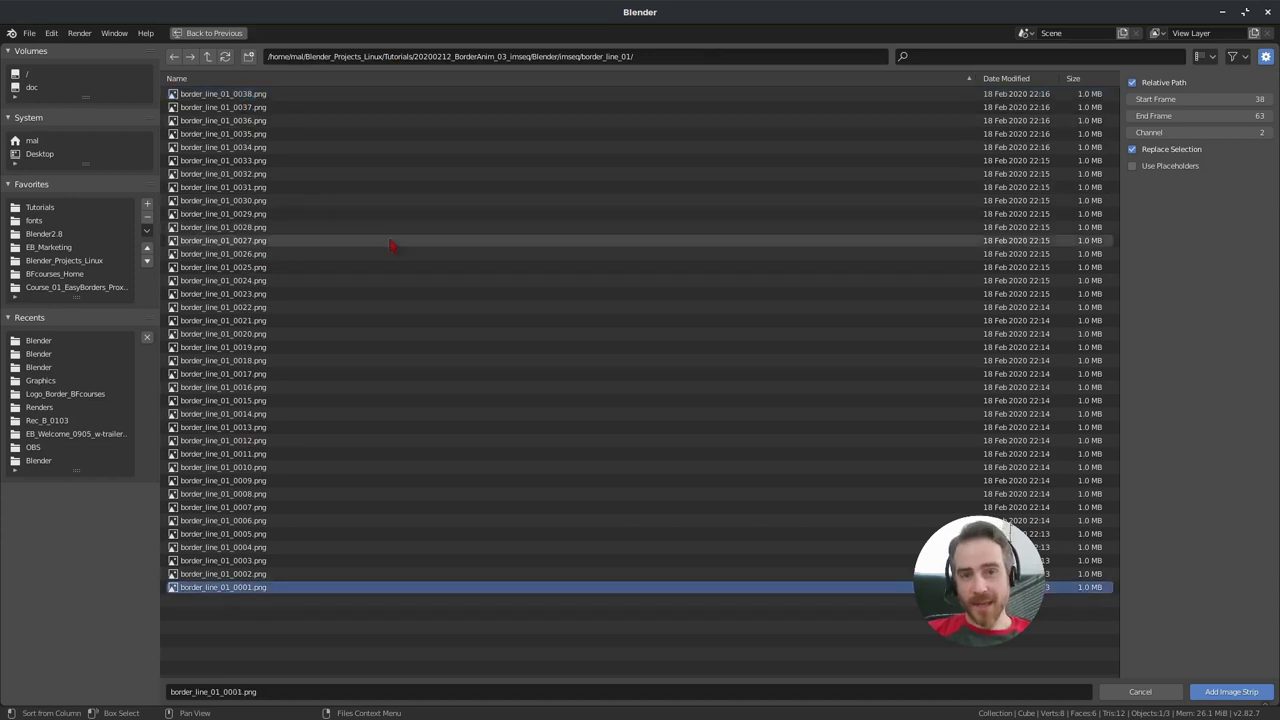
key("a")
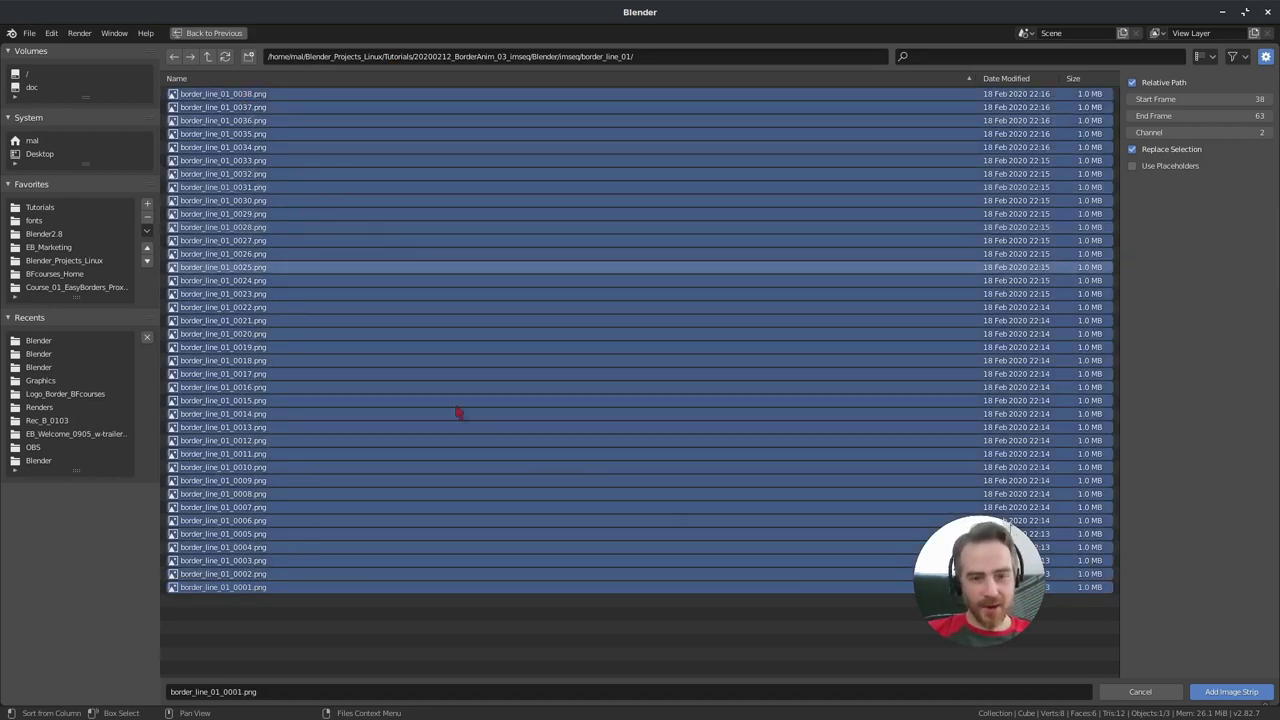
left_click(1226, 698)
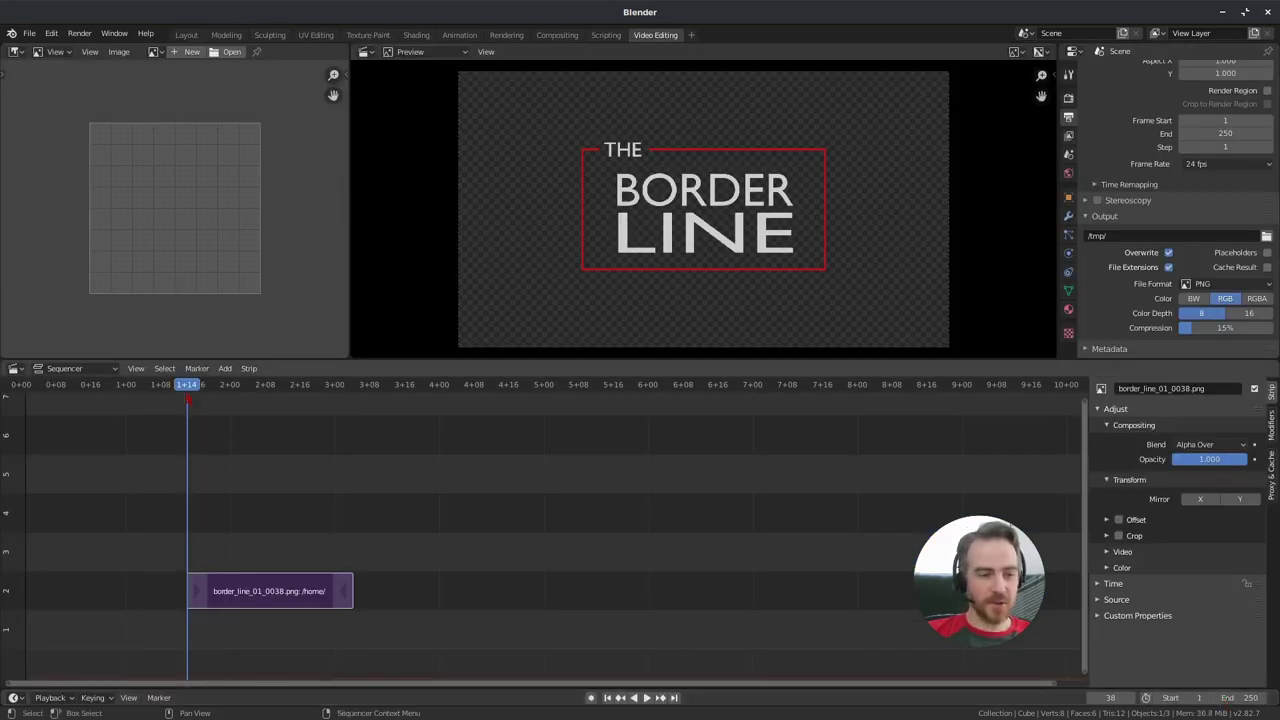
Step: Play the reversed strip twice, restarting from just before its beginning and stopping at 3+10
key("space")
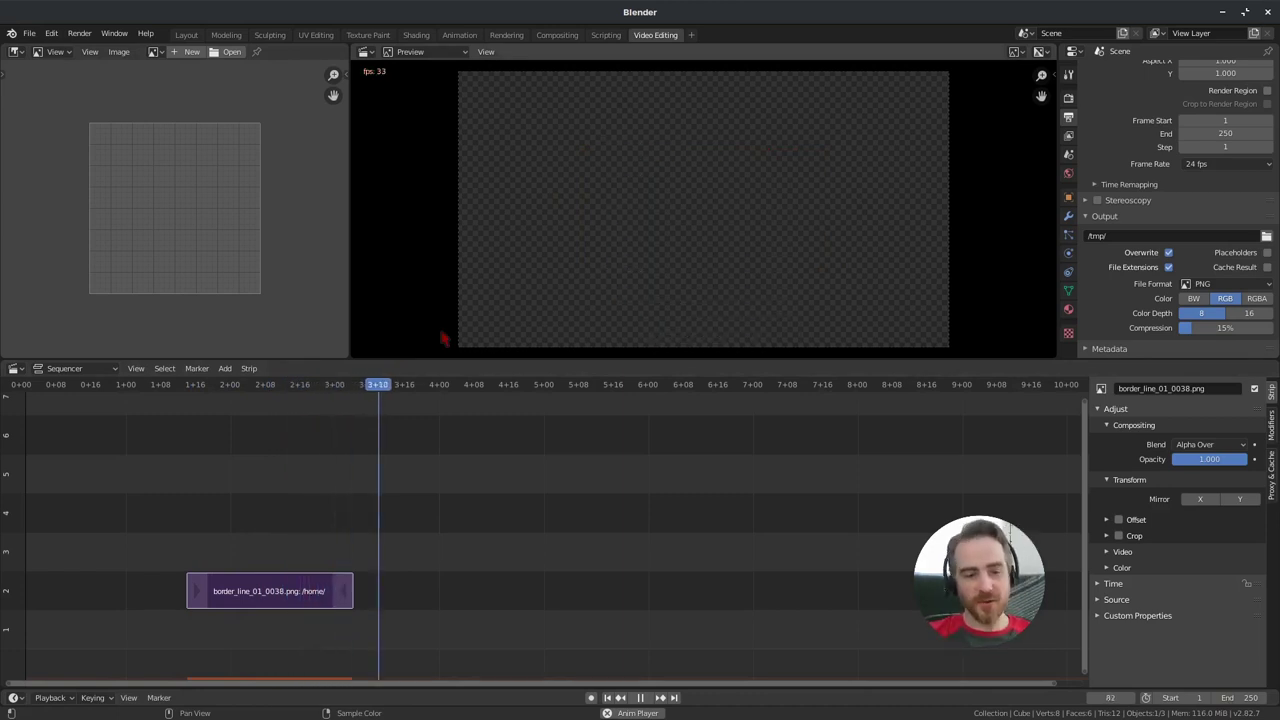
key("space")
right_click(203, 481)
key("Escape")
left_click_drag(229, 402, 170, 402)
key("space")
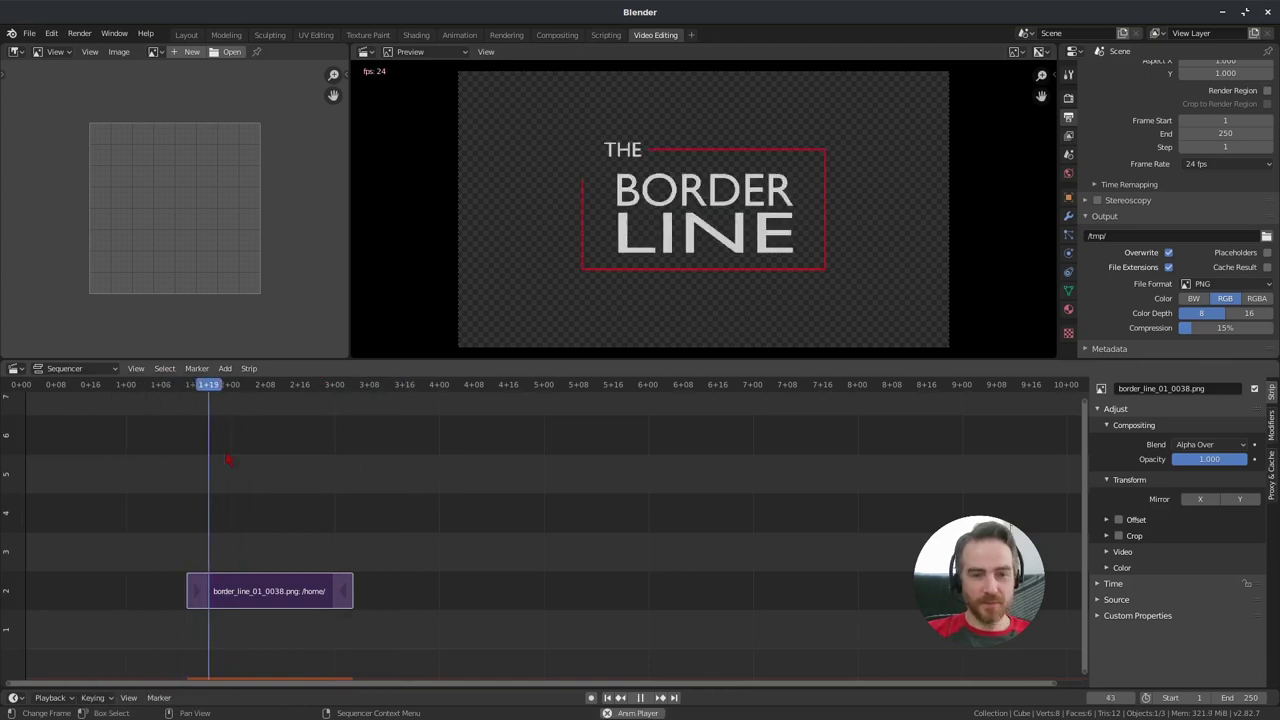
key("space")
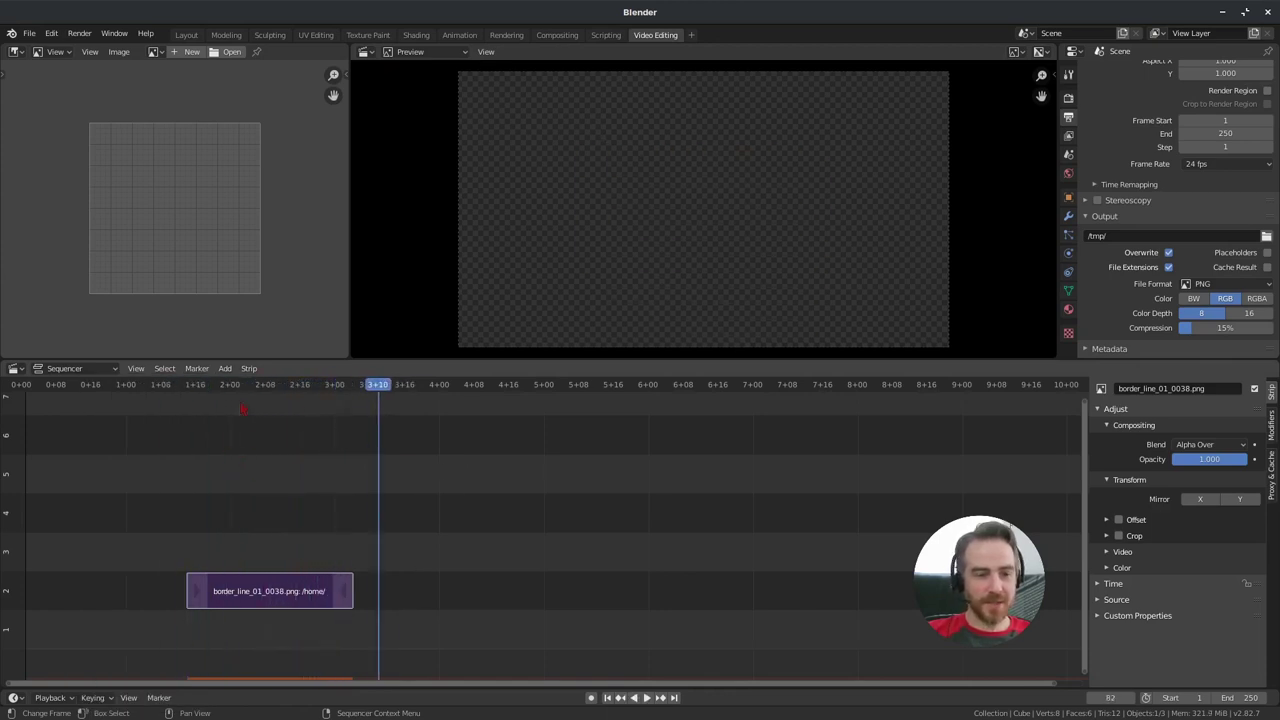
Step: Replace the reversed strip with the full border_line_01 sequence sorted by ascending name, placed on channel 2 at frame 82
key("x")
left_click(276, 596)
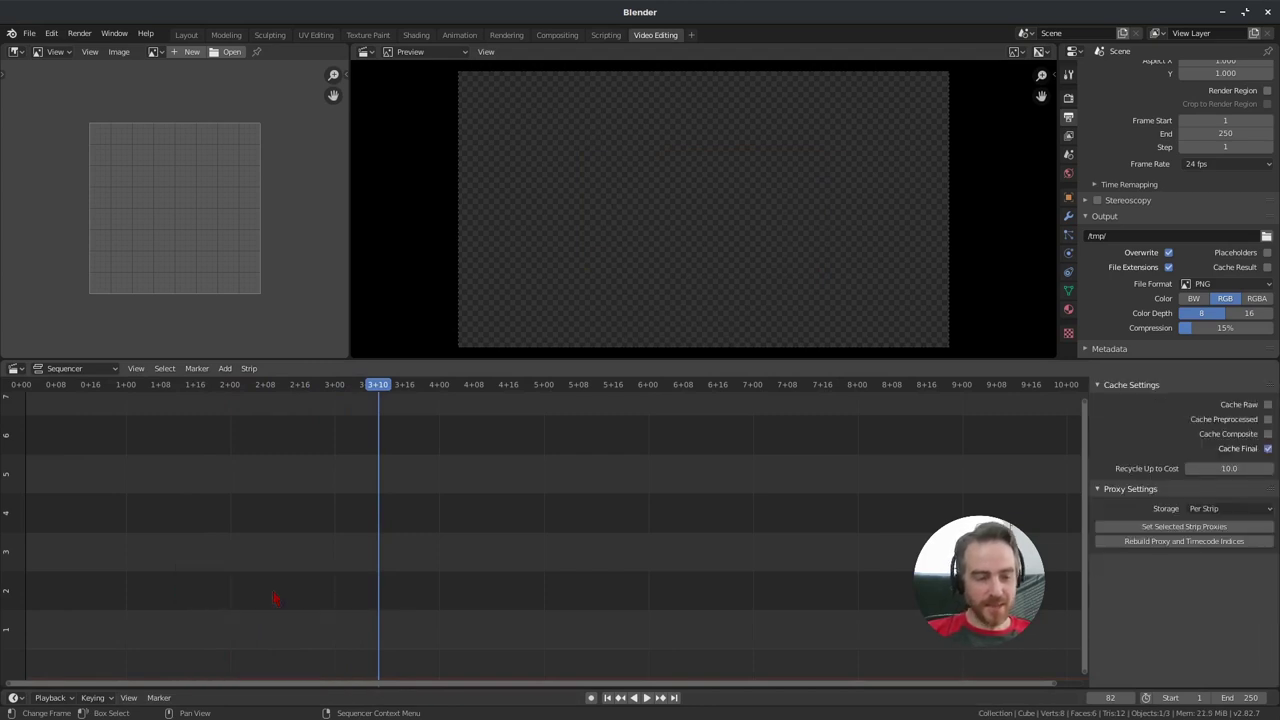
key("shift+a")
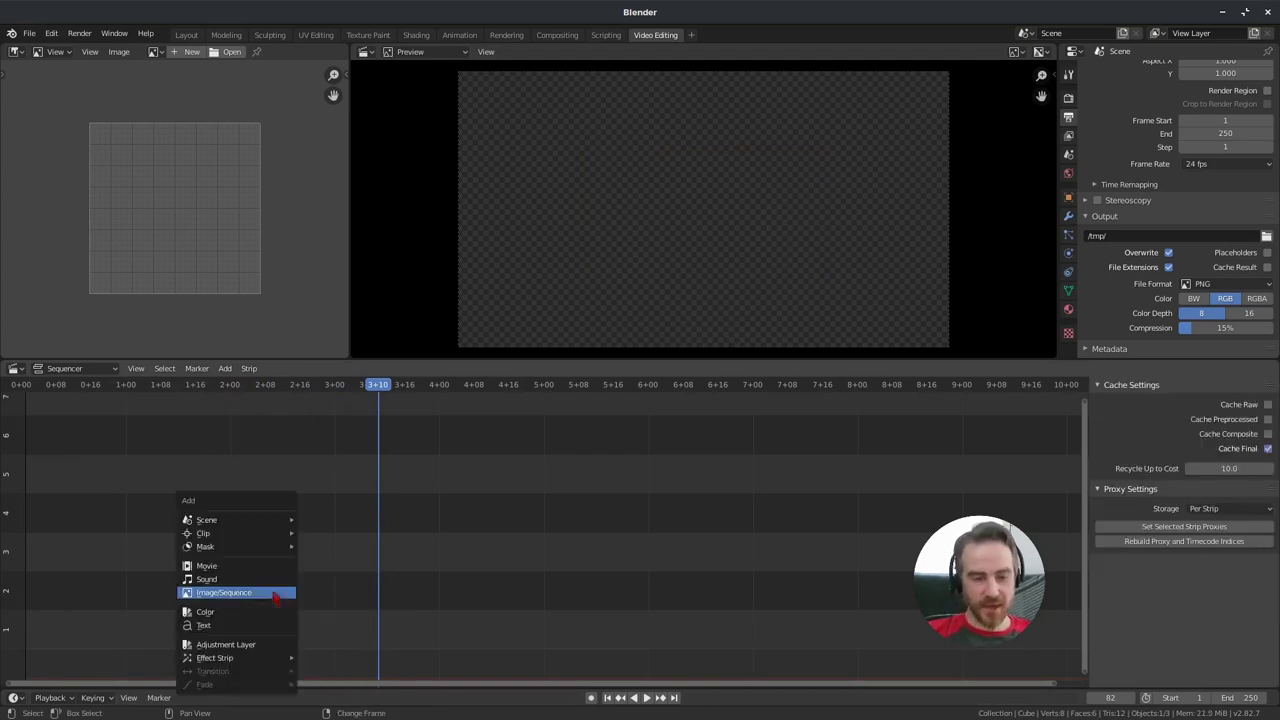
left_click(276, 597)
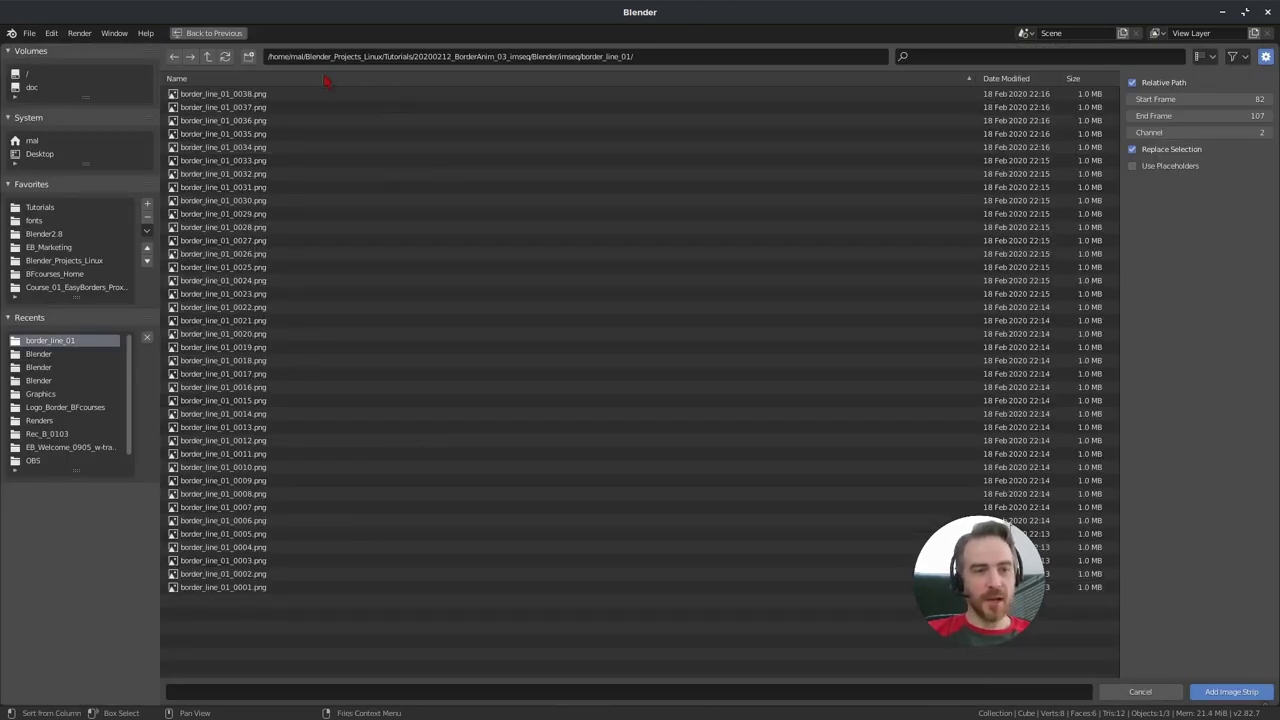
left_click(318, 80)
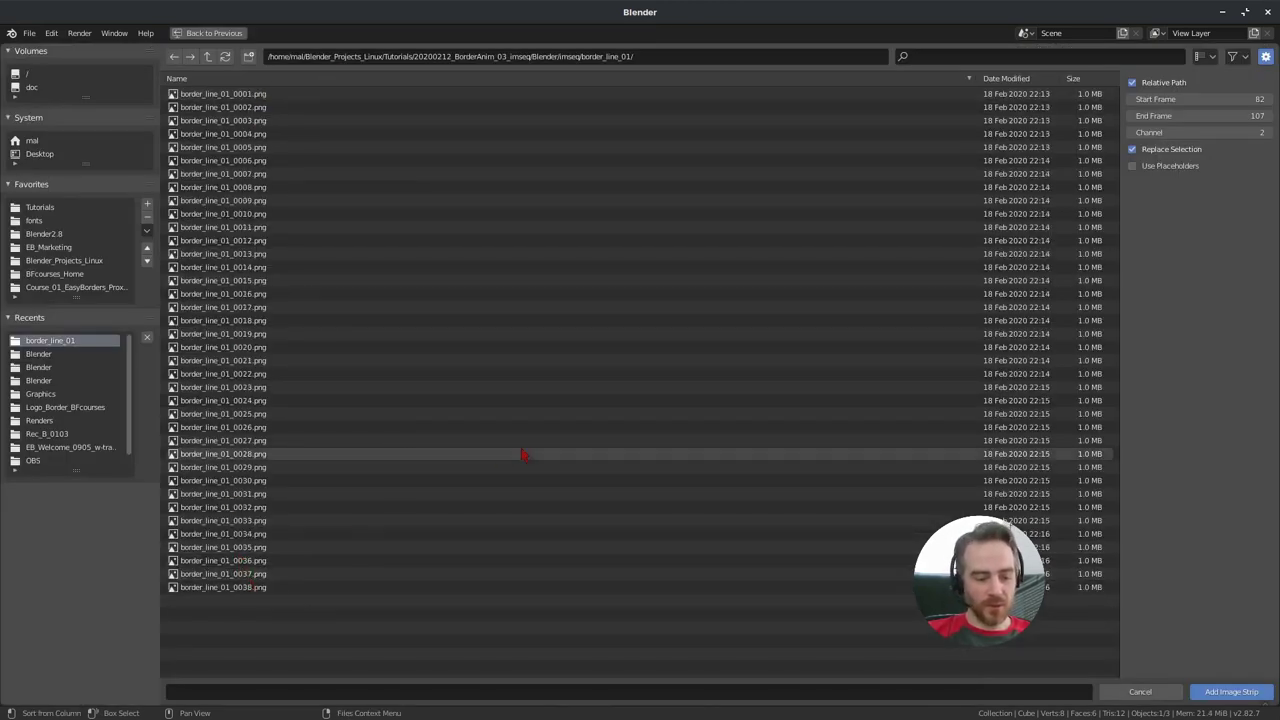
key("a")
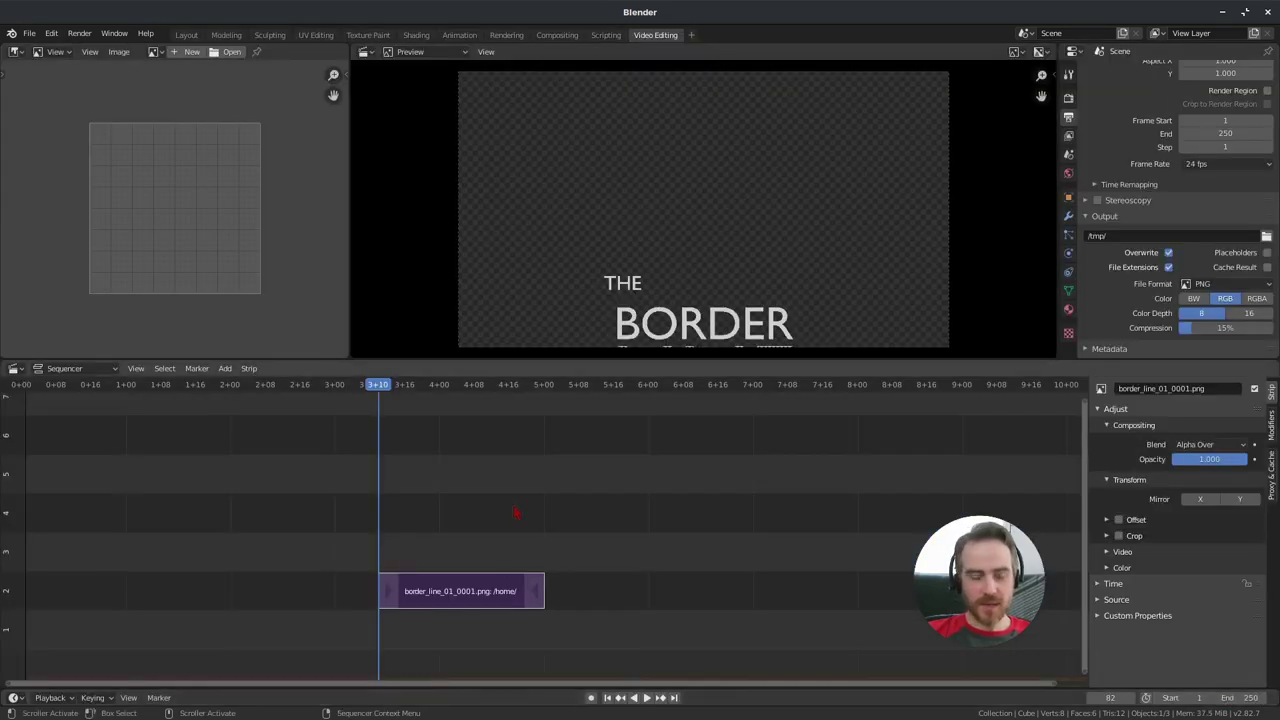
Step: Play the new image sequence strip several times, each time restarting from at or just before its start
key("space")
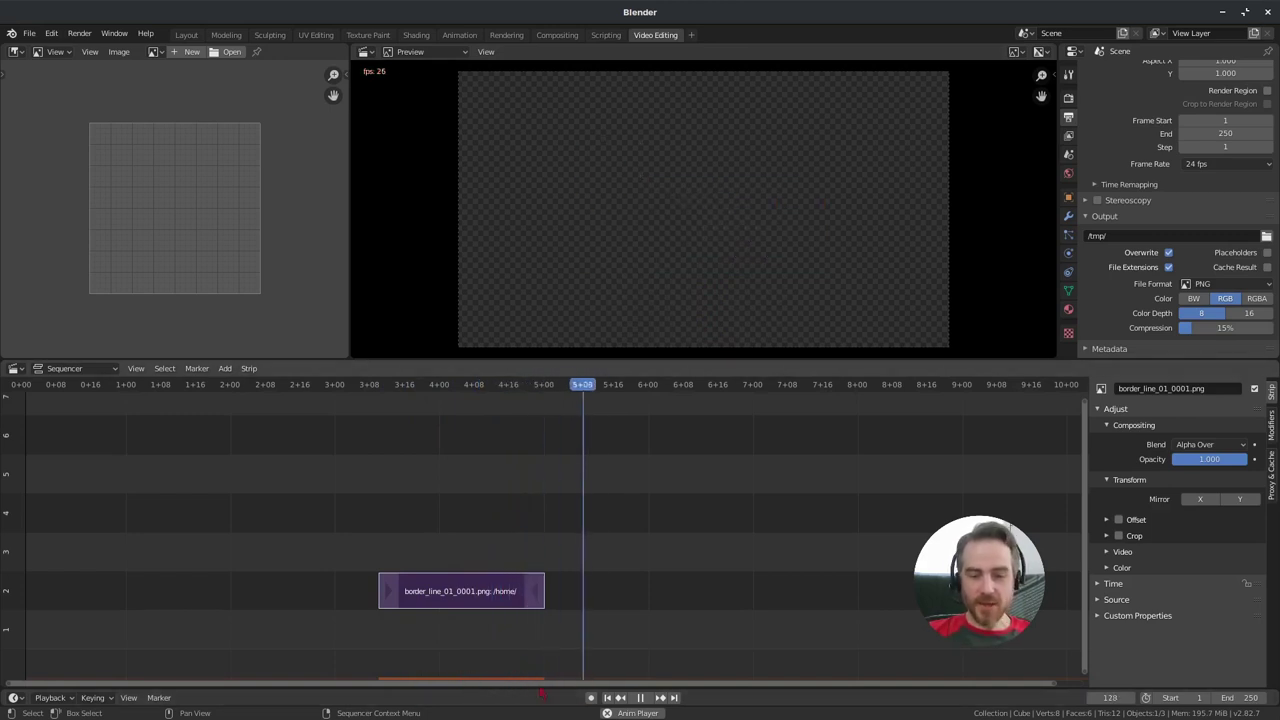
key("space")
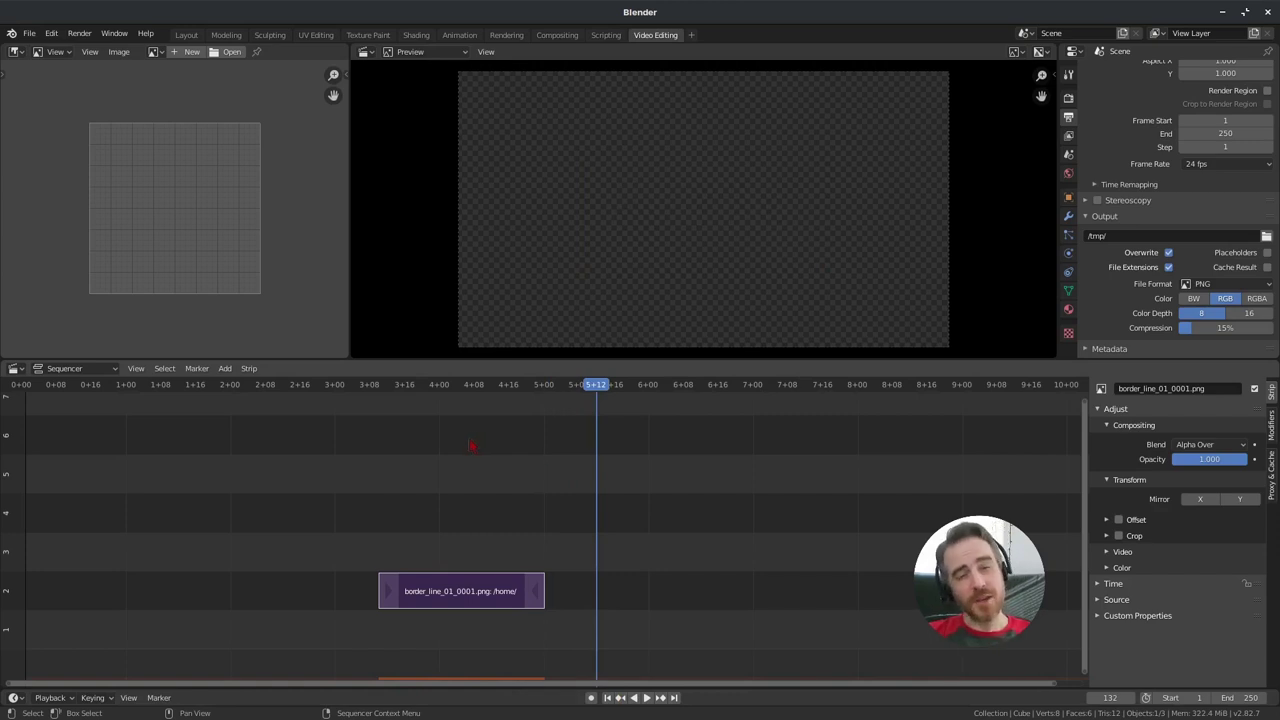
left_click(380, 386)
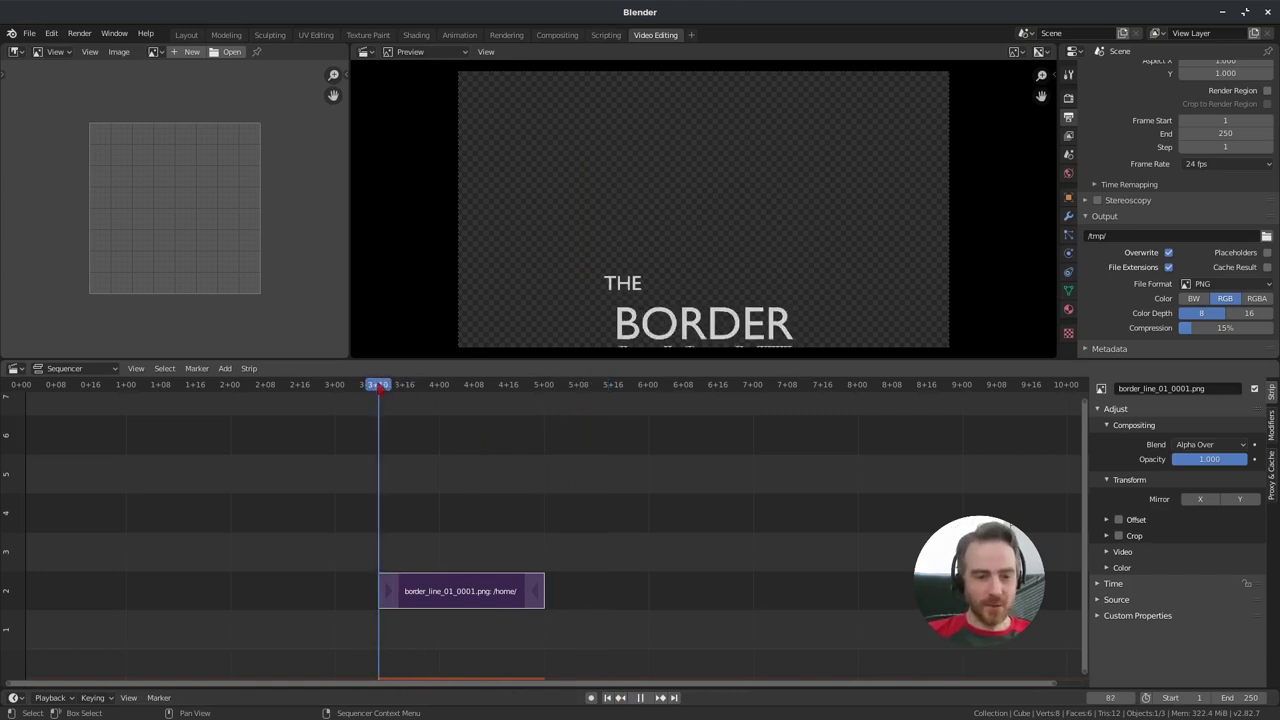
key("space")
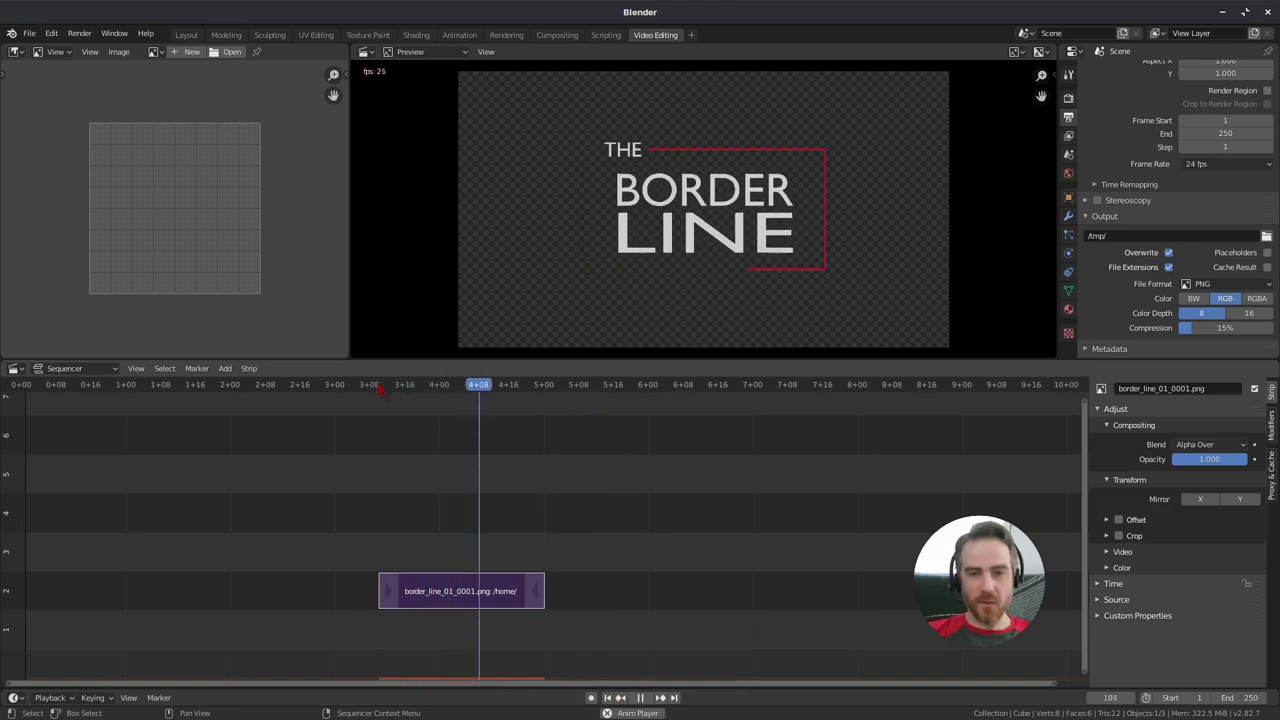
key("space")
left_click(355, 392)
key("space")
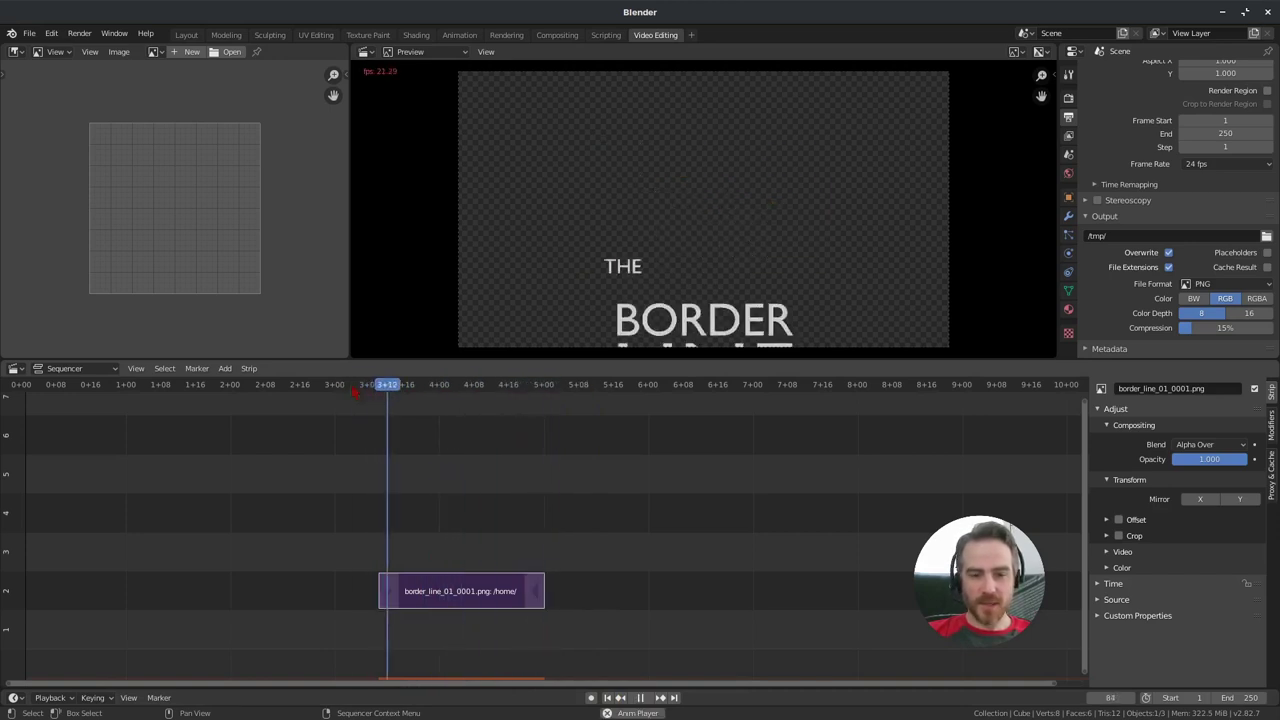
left_click(355, 392)
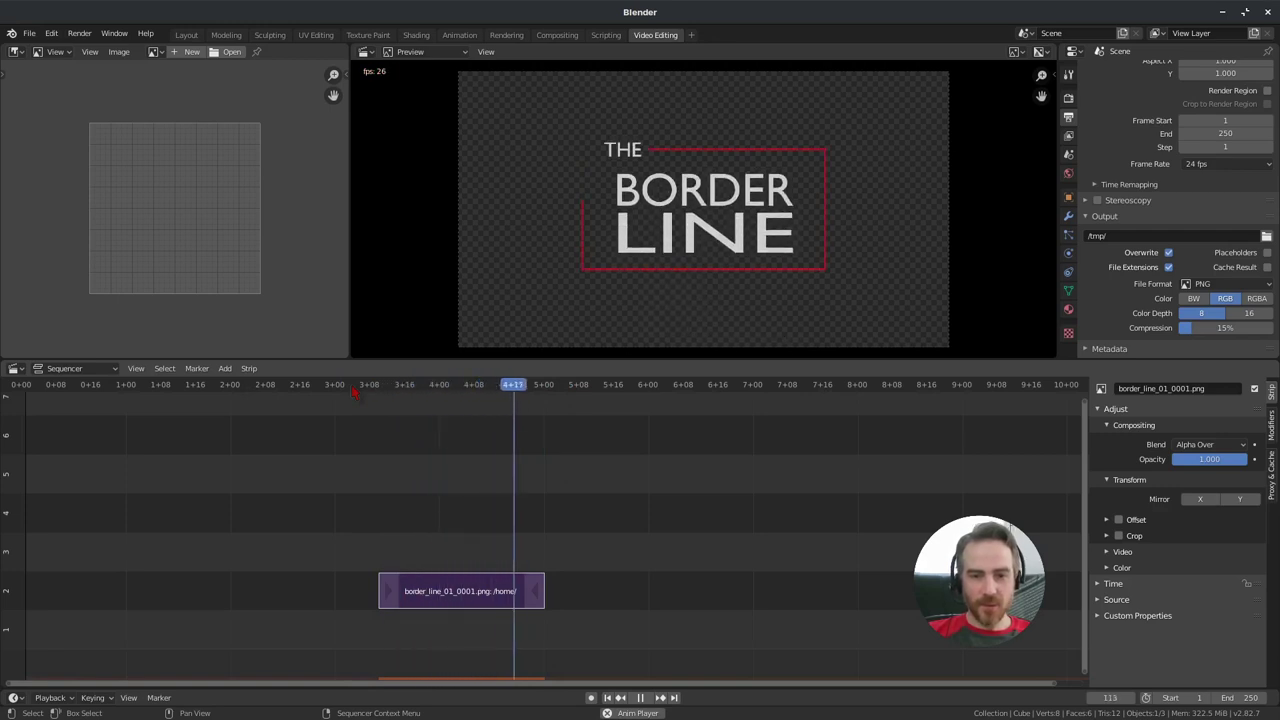
key("space")
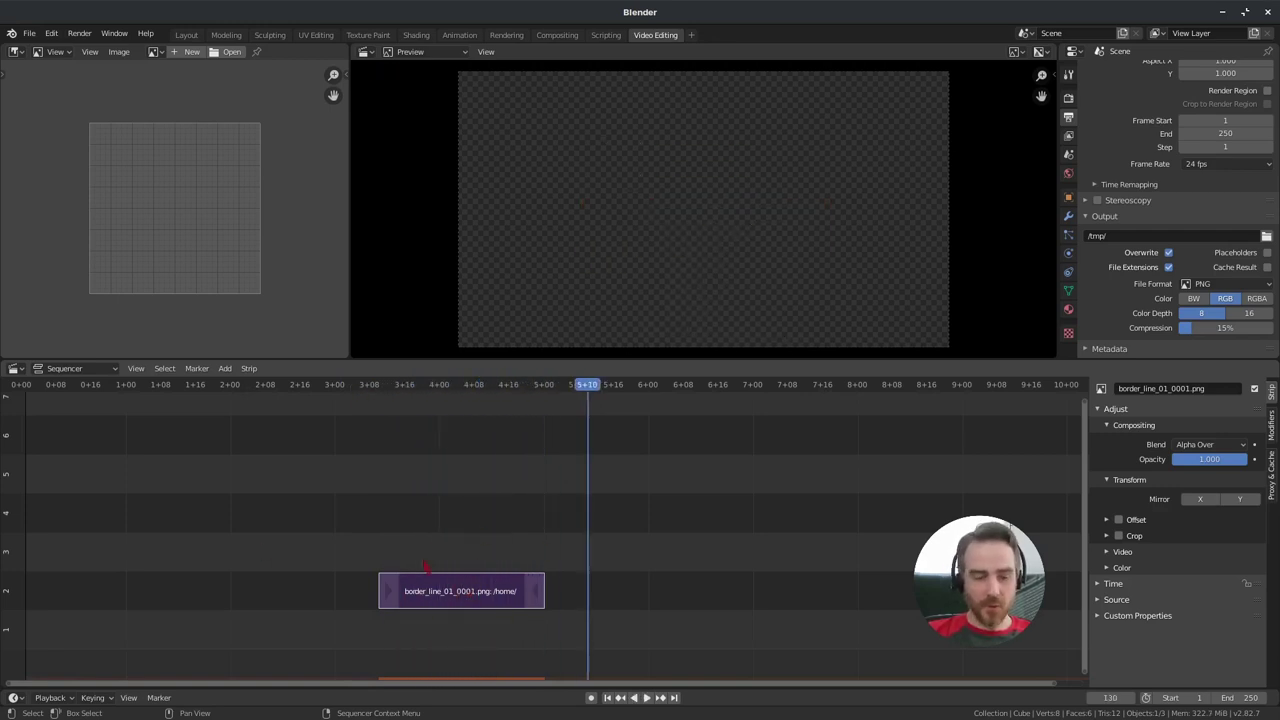
Step: Move the image sequence strip freely on the timeline and place it on channel 3, starting at about frame 83
key("g")
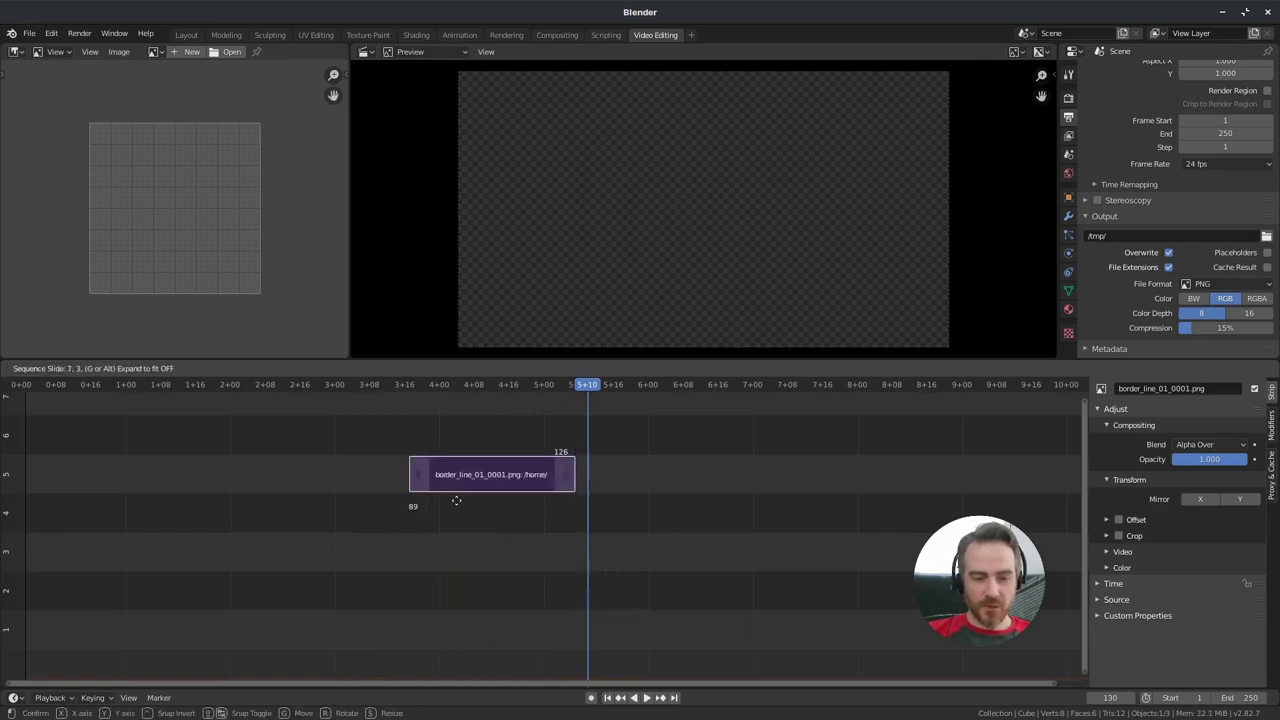
left_click(483, 564)
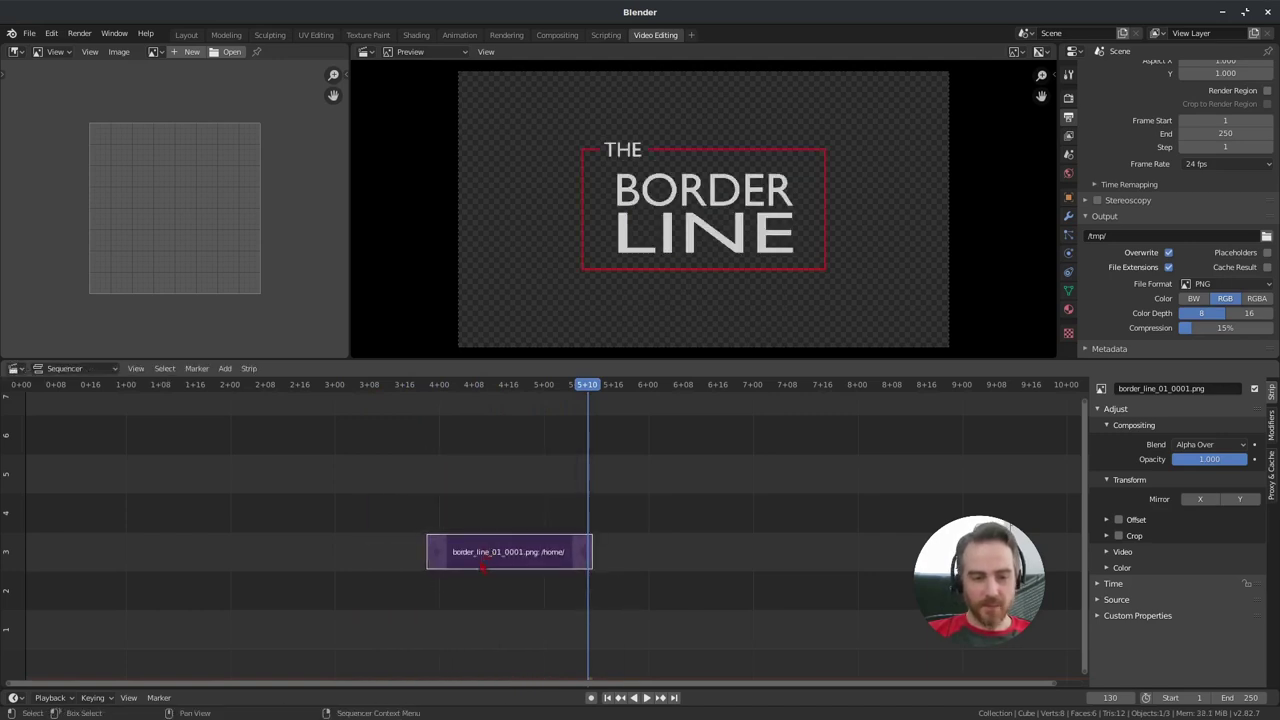
key("g")
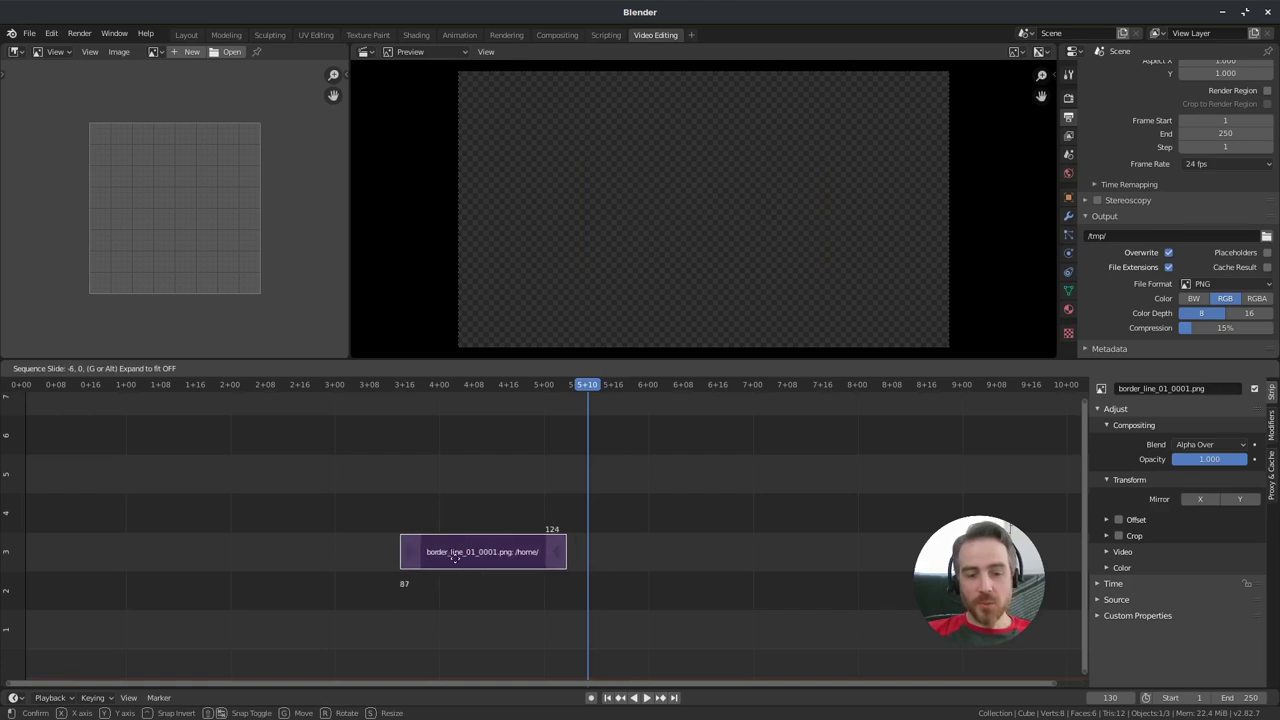
left_click(395, 592)
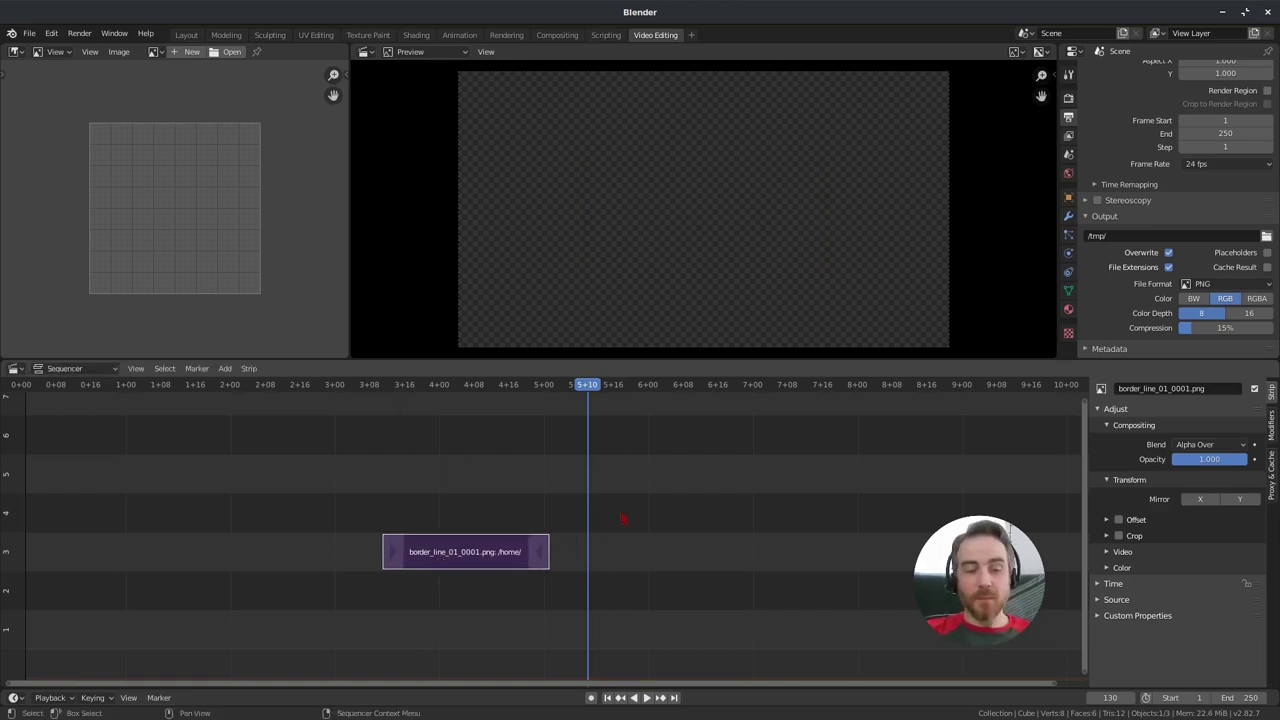
Step: Add all border_line_01 images as a second image strip on channel 4 at frame 130, then delete that strip
key("shift+a")
left_click(597, 422)
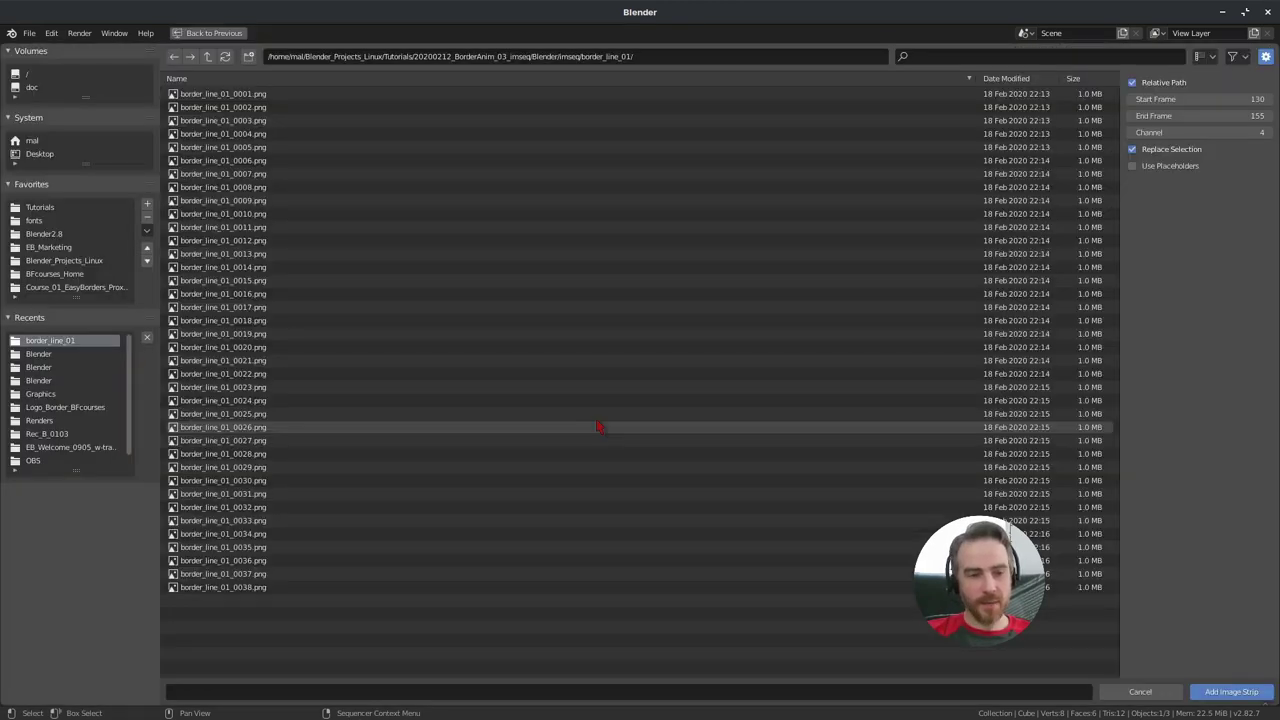
key("a")
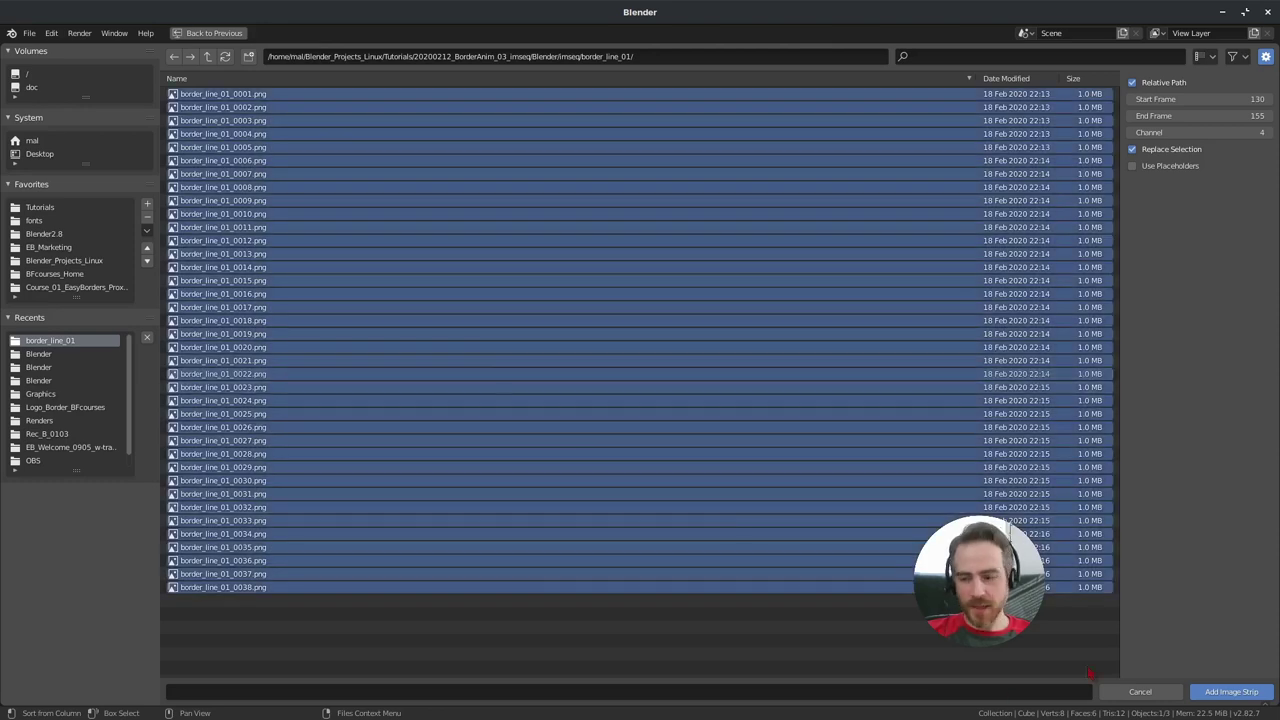
left_click(1230, 691)
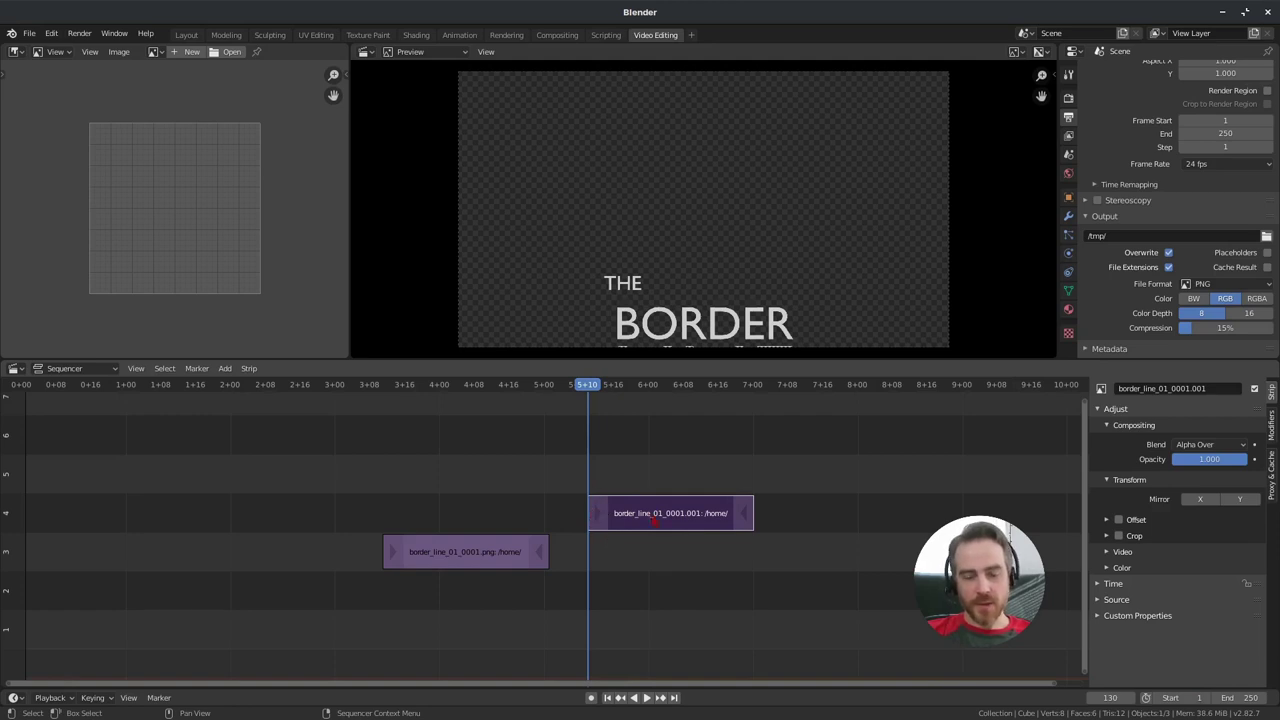
key("x")
left_click(620, 505)
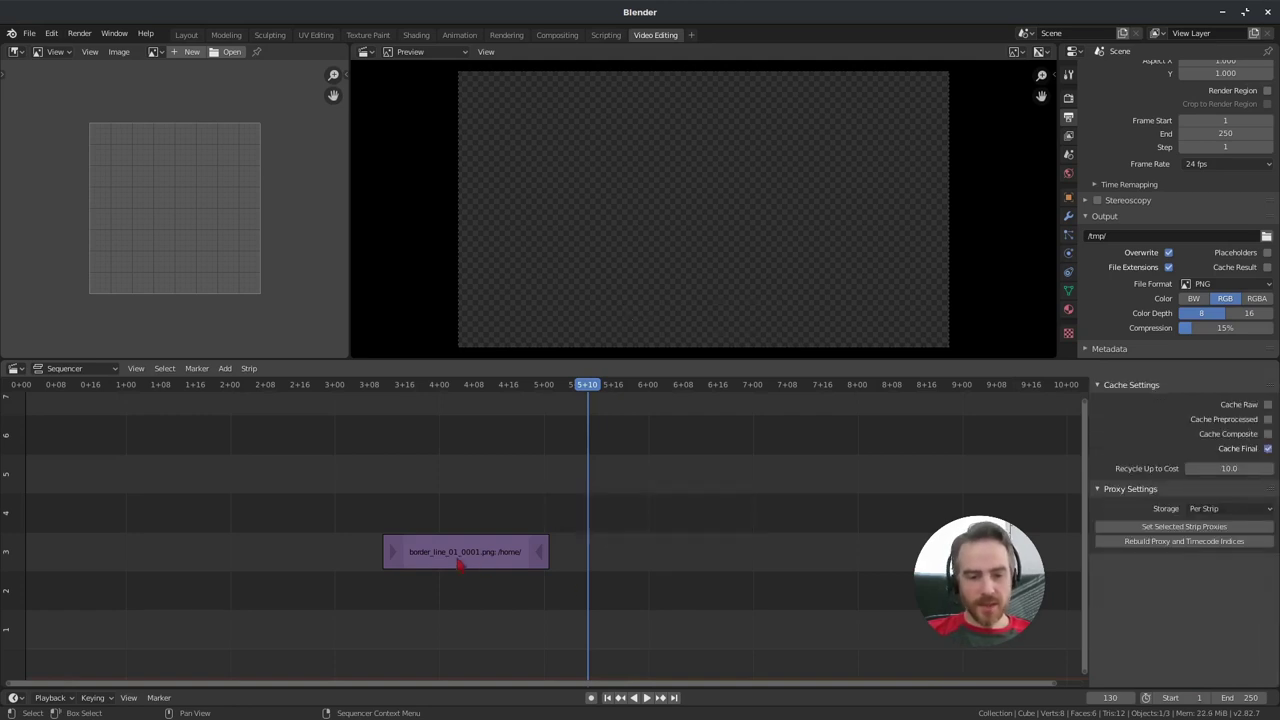
Step: Play the timeline briefly from frame 1, then place the playhead at 5+04, just past the strip's end
left_click_drag(596, 391, 30, 398)
key("space")
key("Escape")
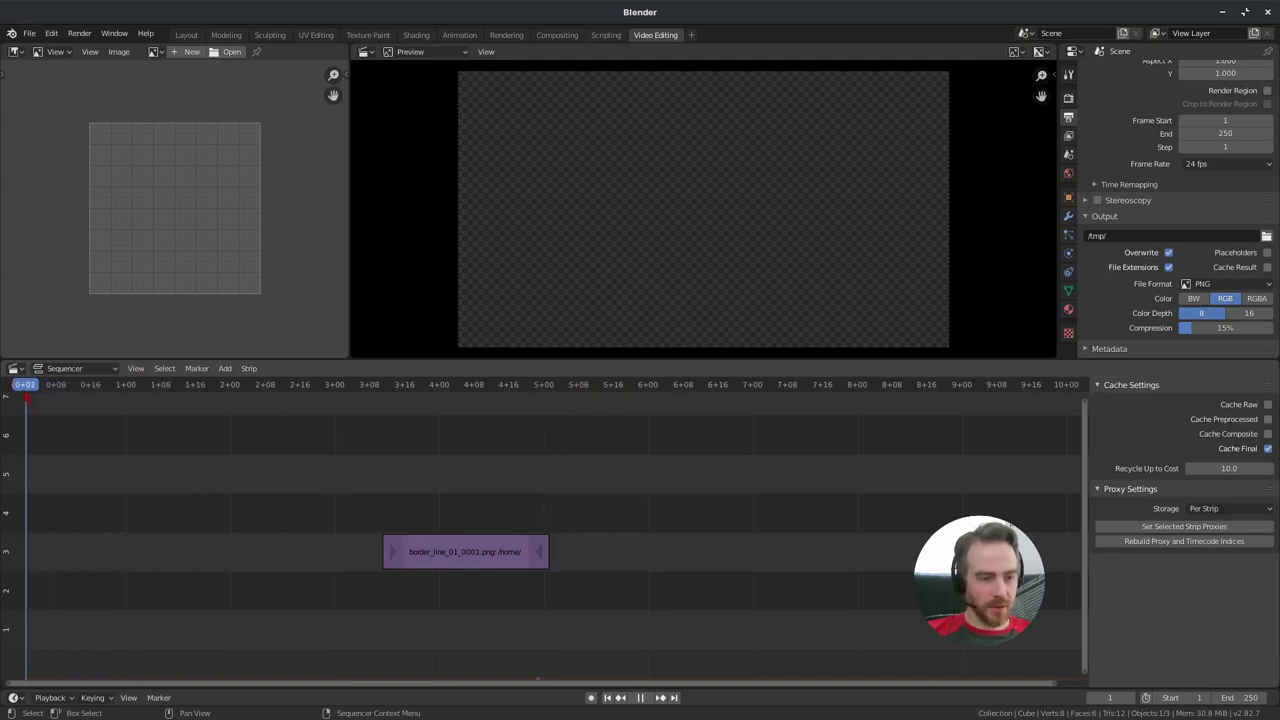
left_click(563, 396)
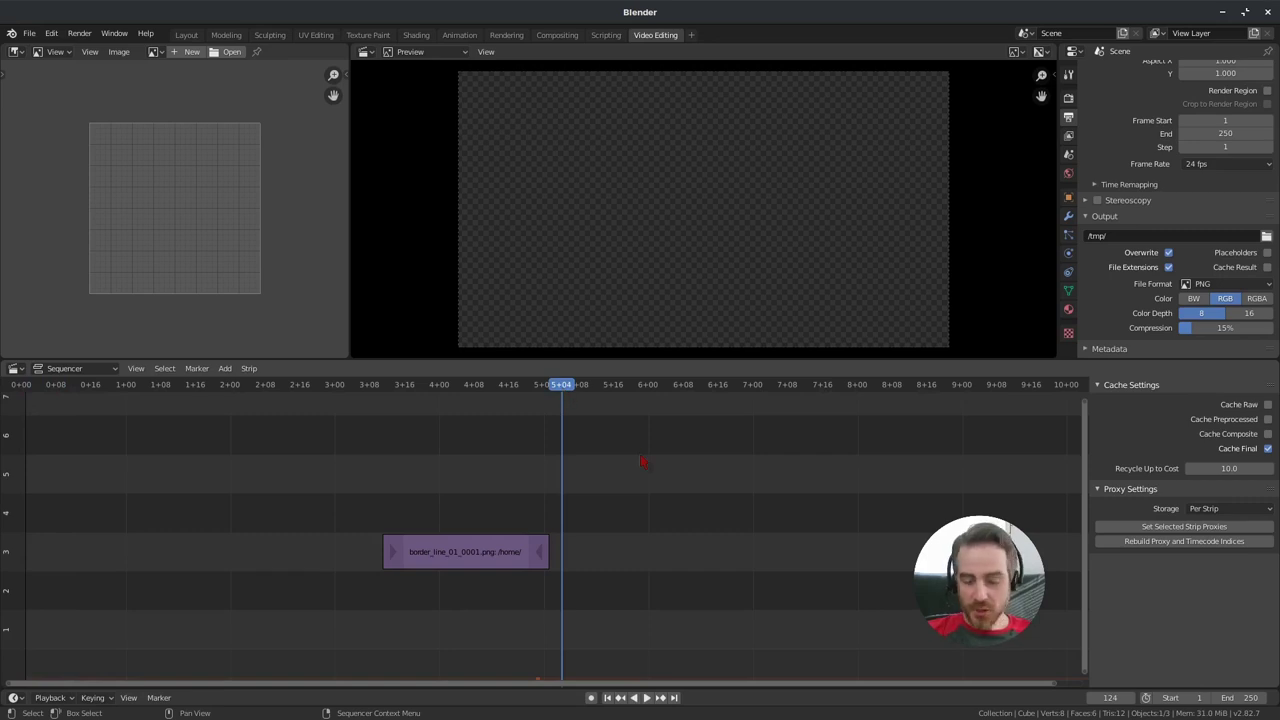
Step: Return the playhead to frame 1 and snap the image strip's start to it
key("shift+Left")
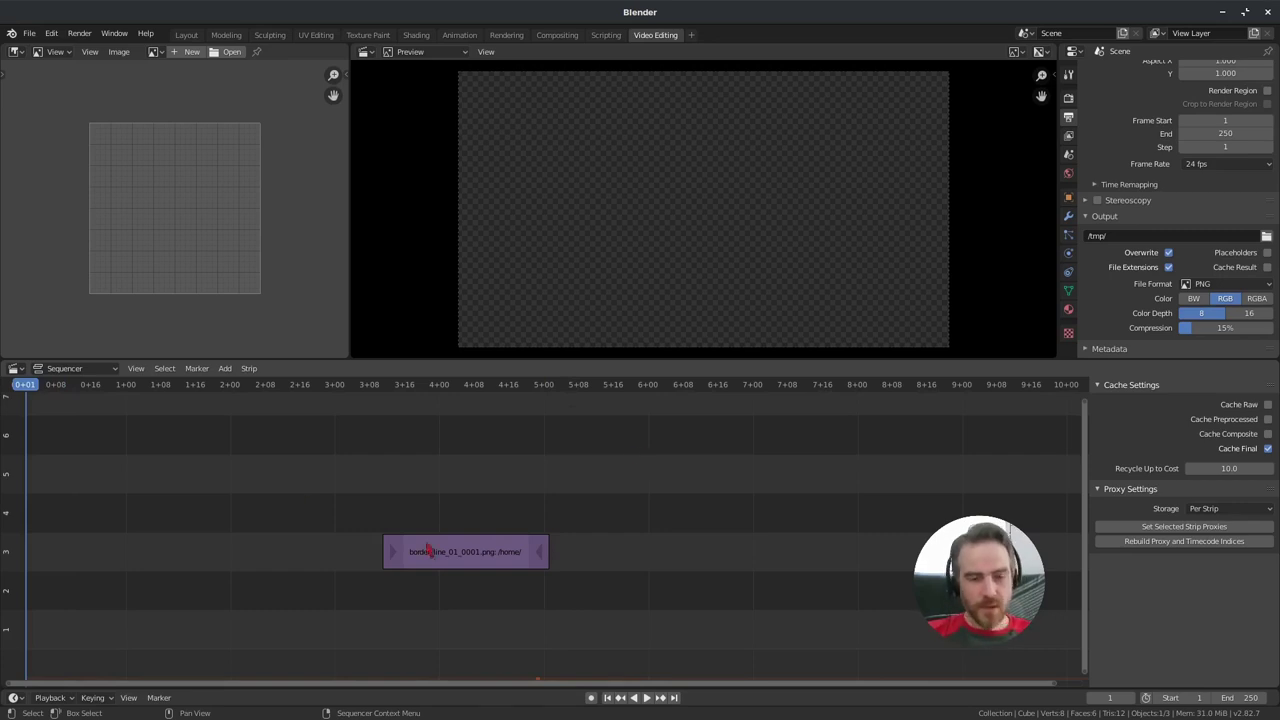
left_click(458, 565)
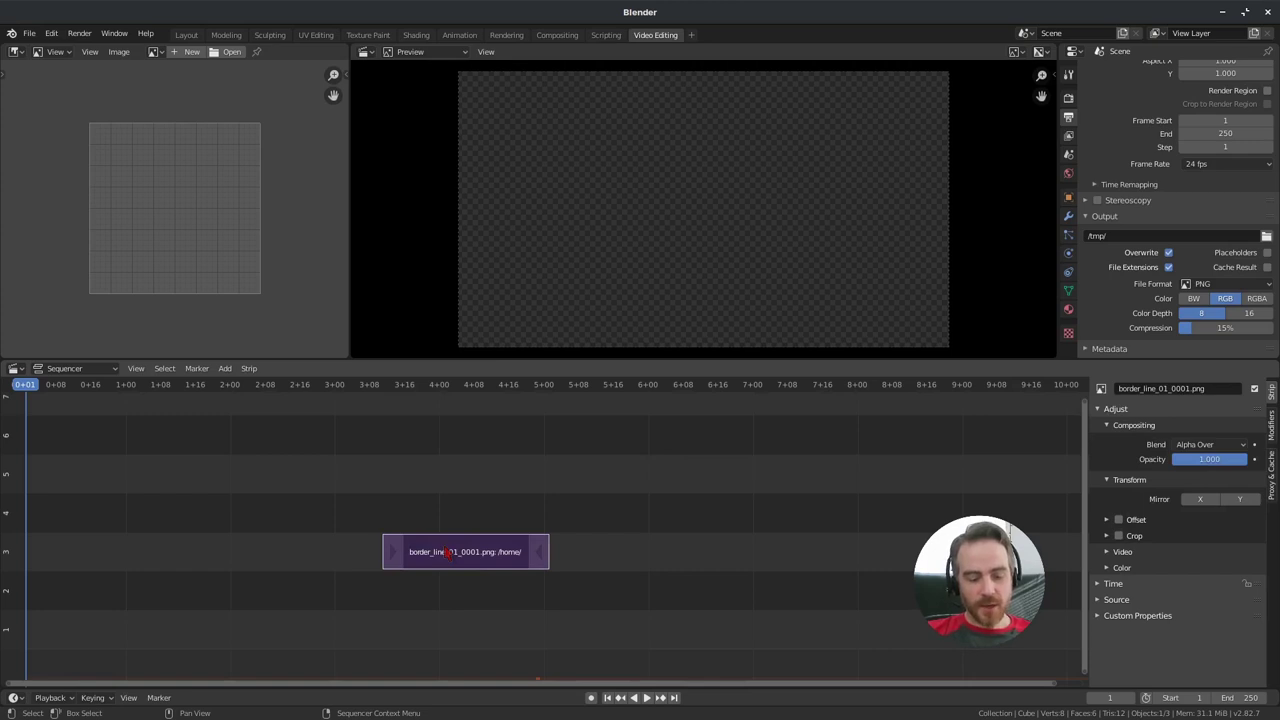
key("shift+s")
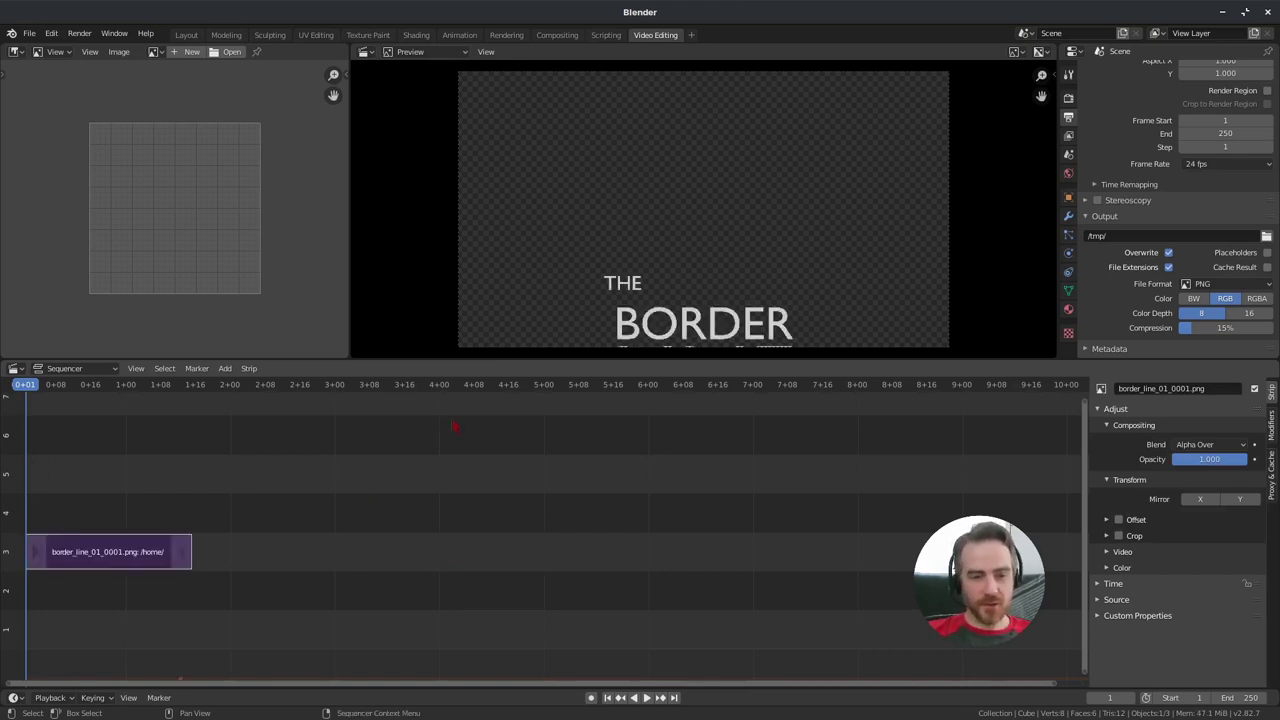
Step: Snap the image strip to the playhead at 4+10, at 2+20, and finally back at frame 1
left_click(484, 392)
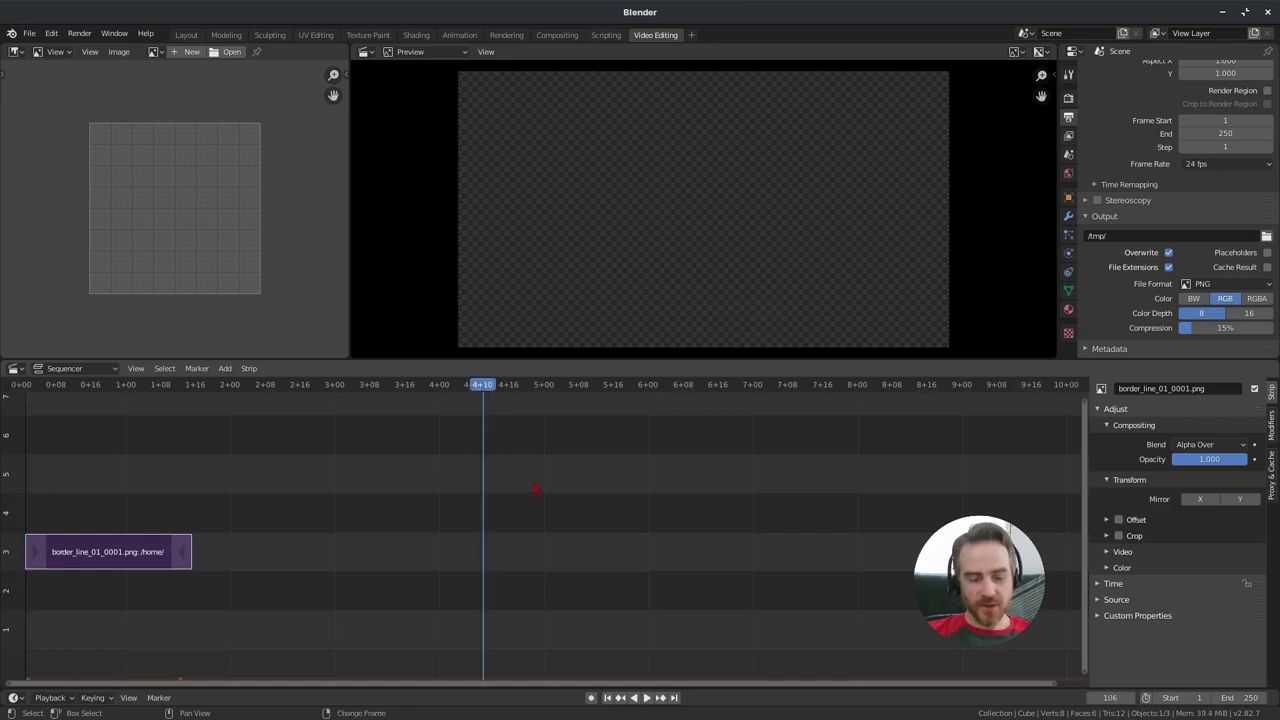
key("shift+s")
left_click(320, 387)
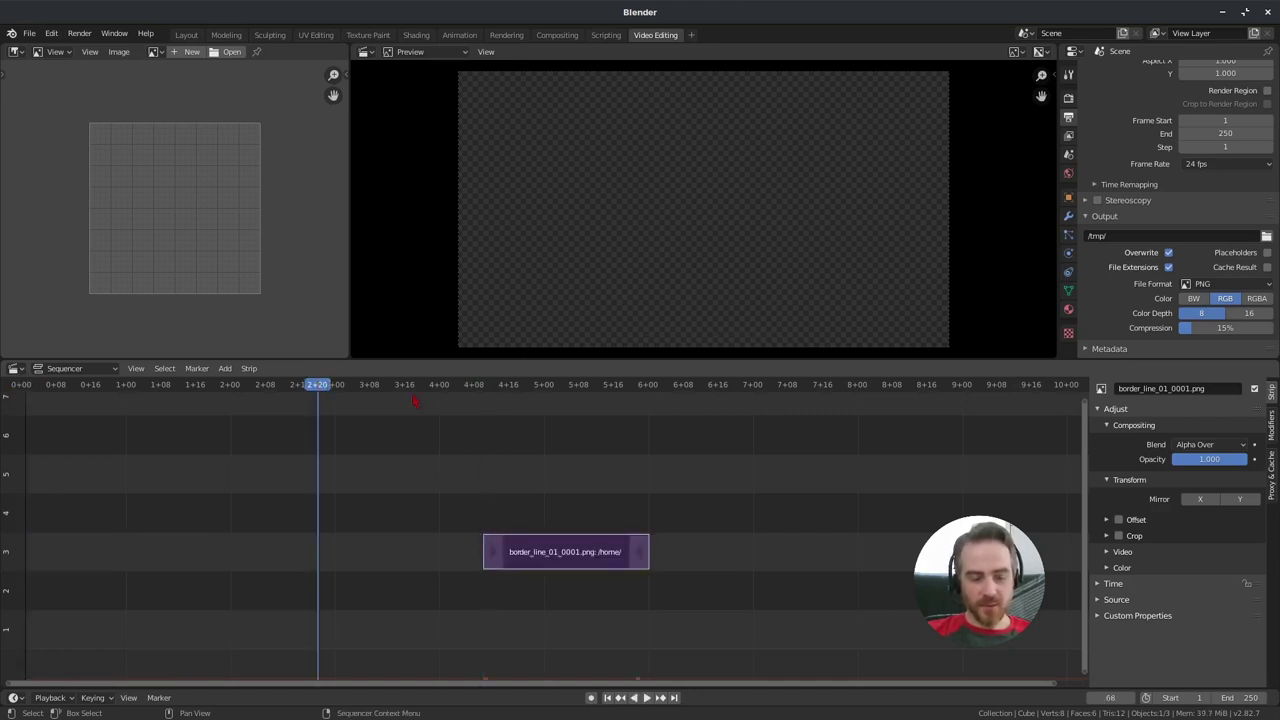
key("shift+s")
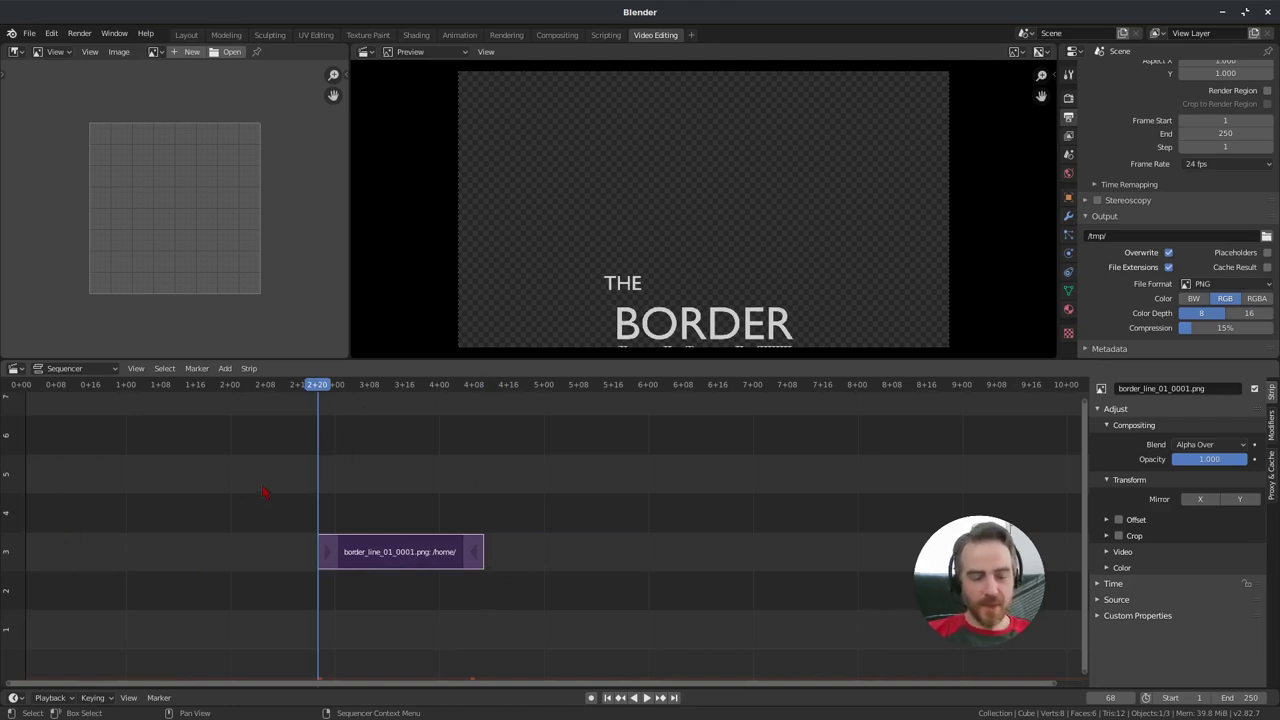
key("shift+Left")
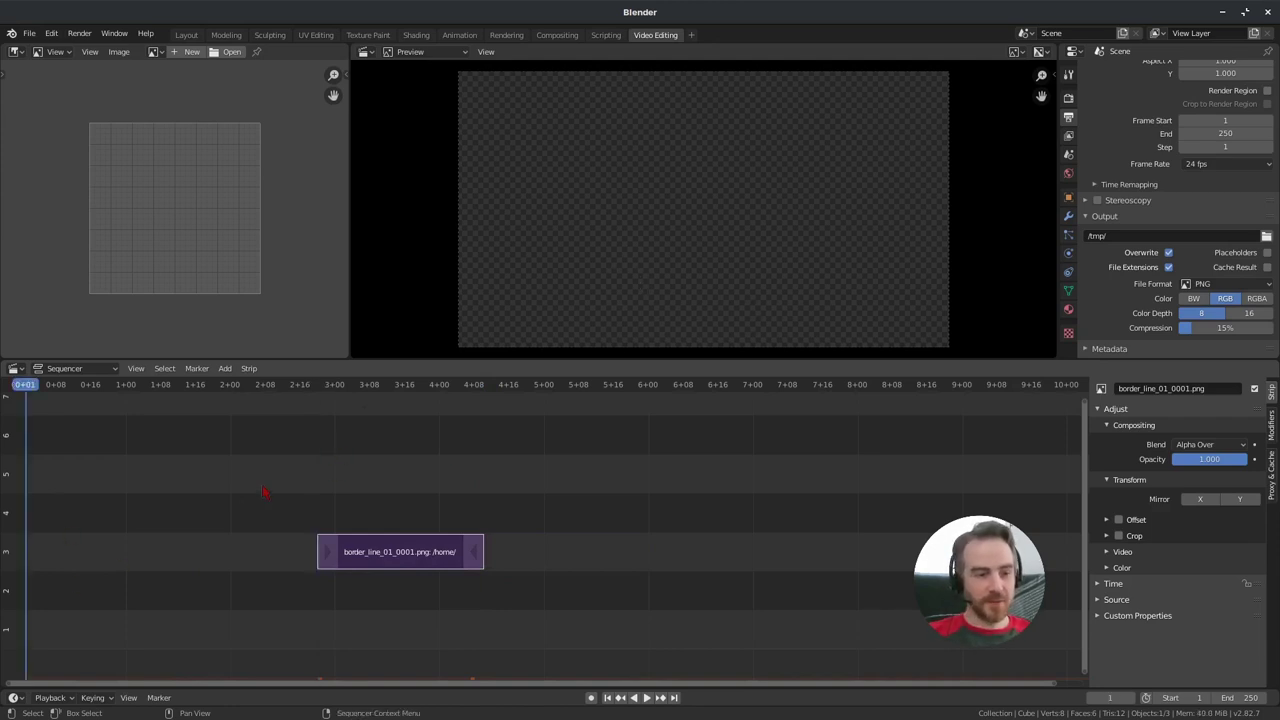
key("shift+s")
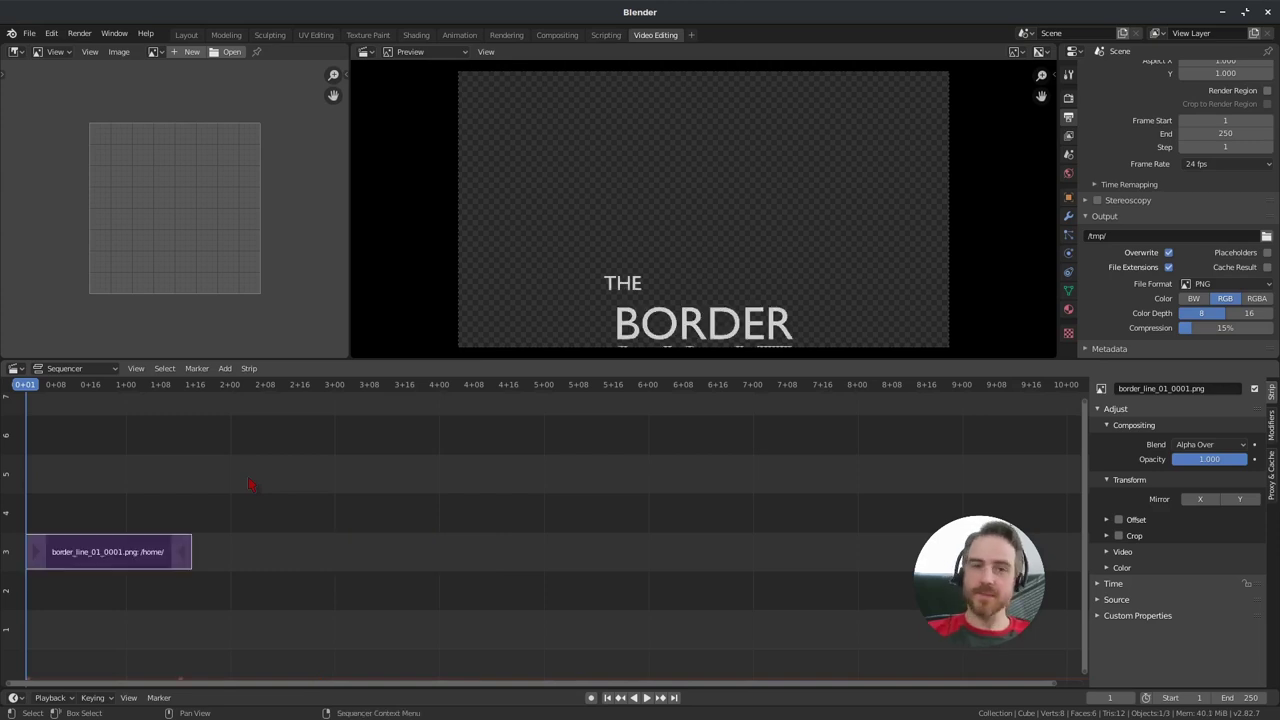
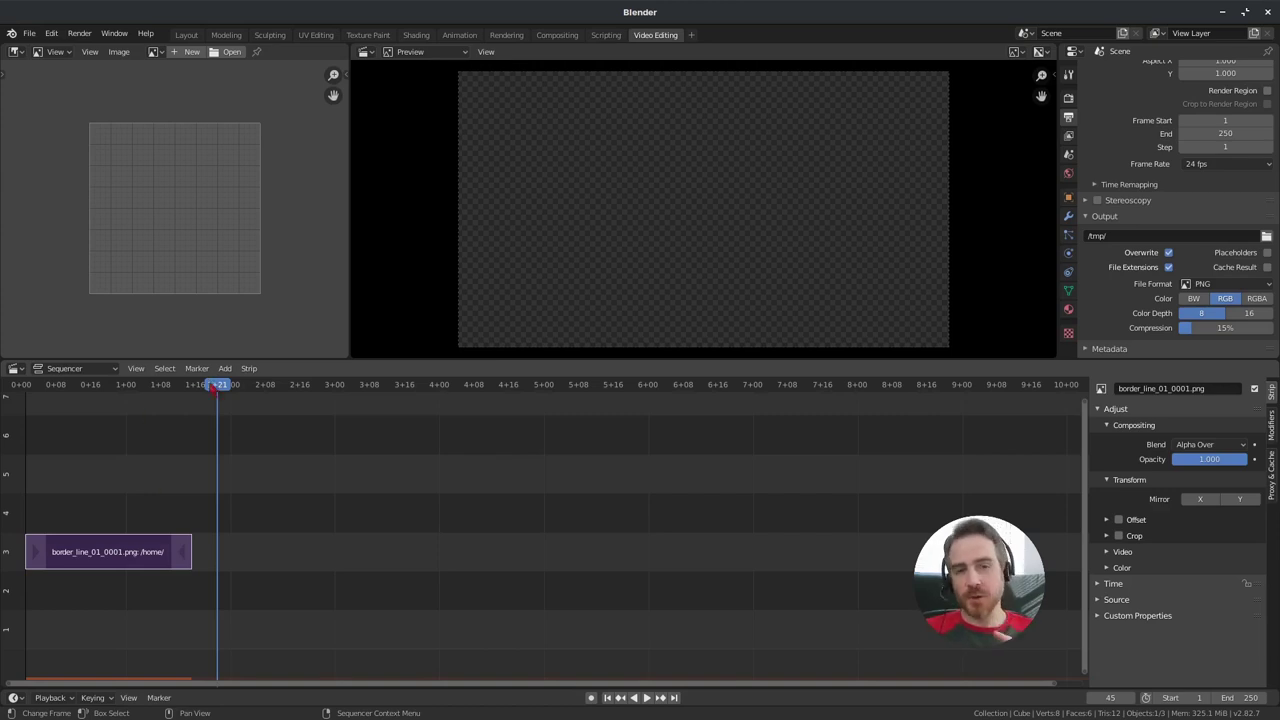
Step: Scrub and play the snapped image sequence several times from points near its start, stopping at 1+23
left_click_drag(213, 388, 46, 400)
key("space")
left_click(70, 405)
key("space")
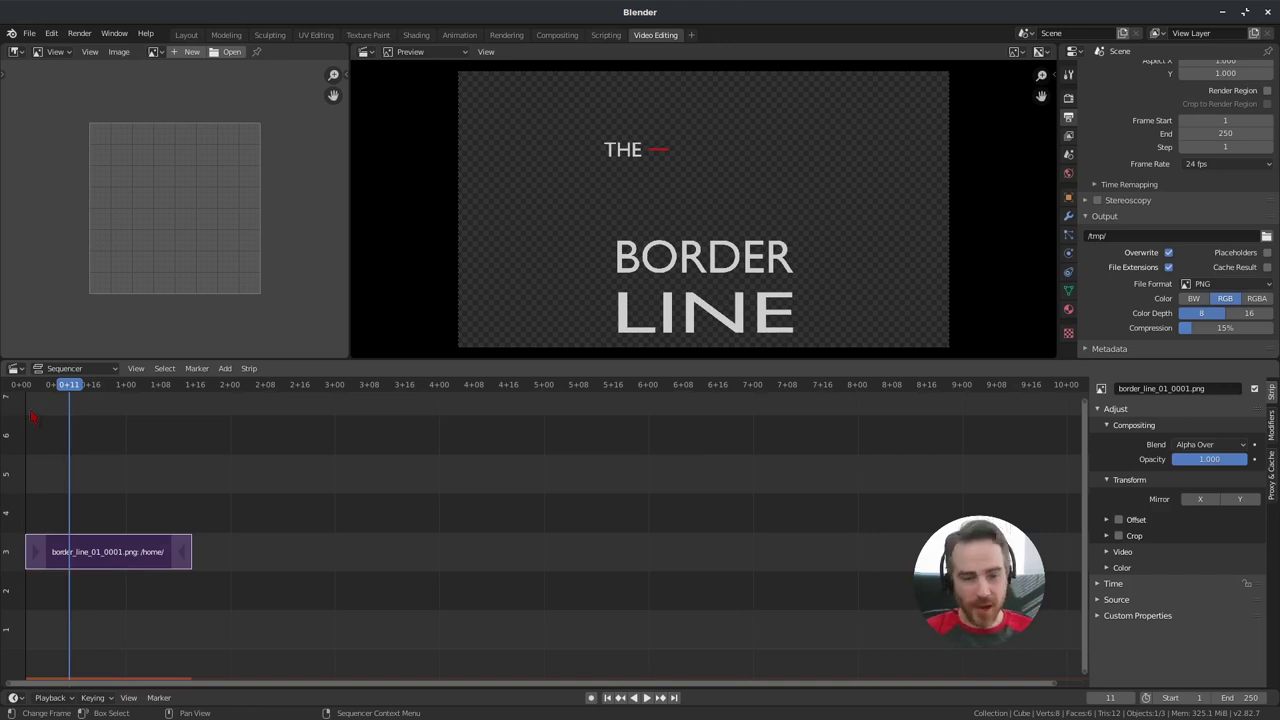
key("space")
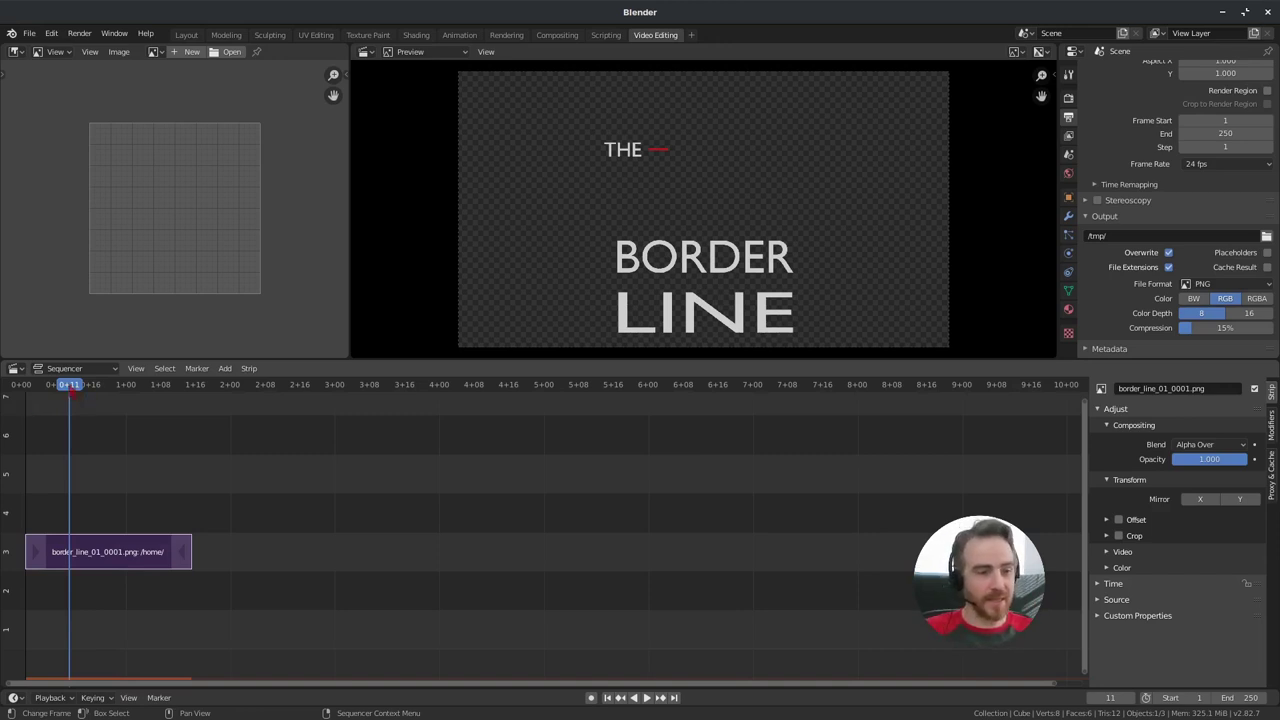
key("space")
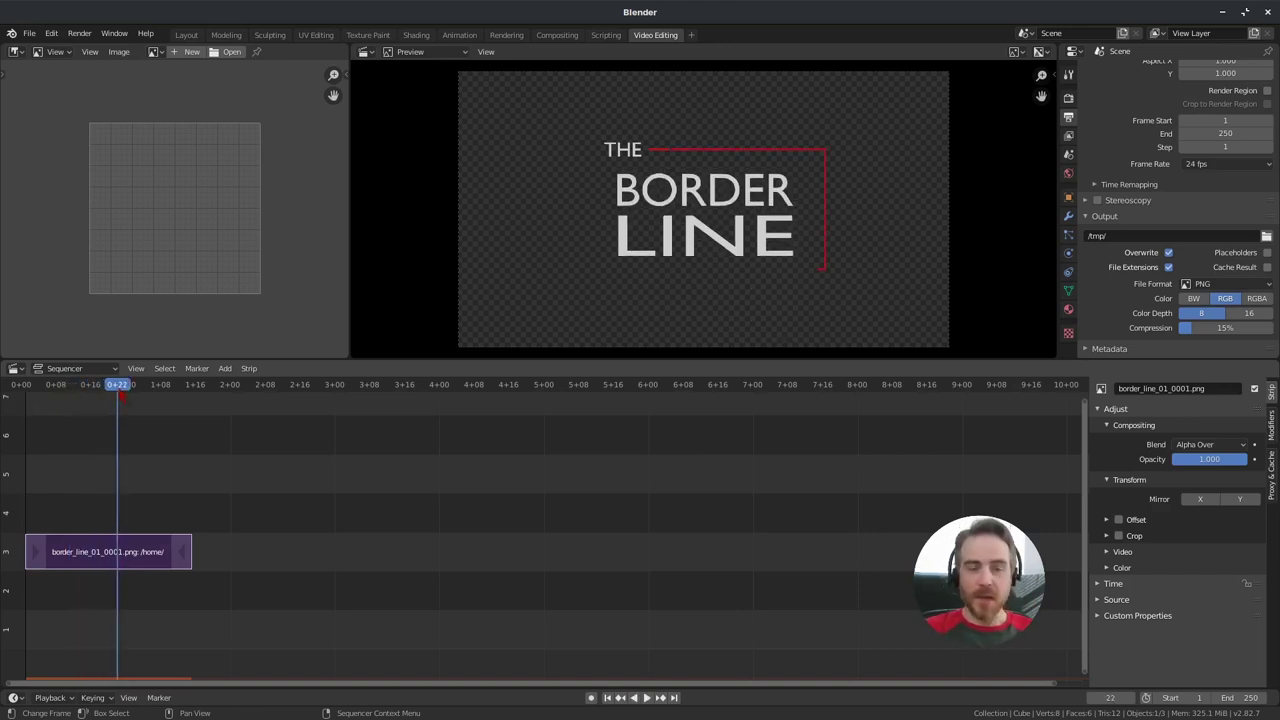
key("space")
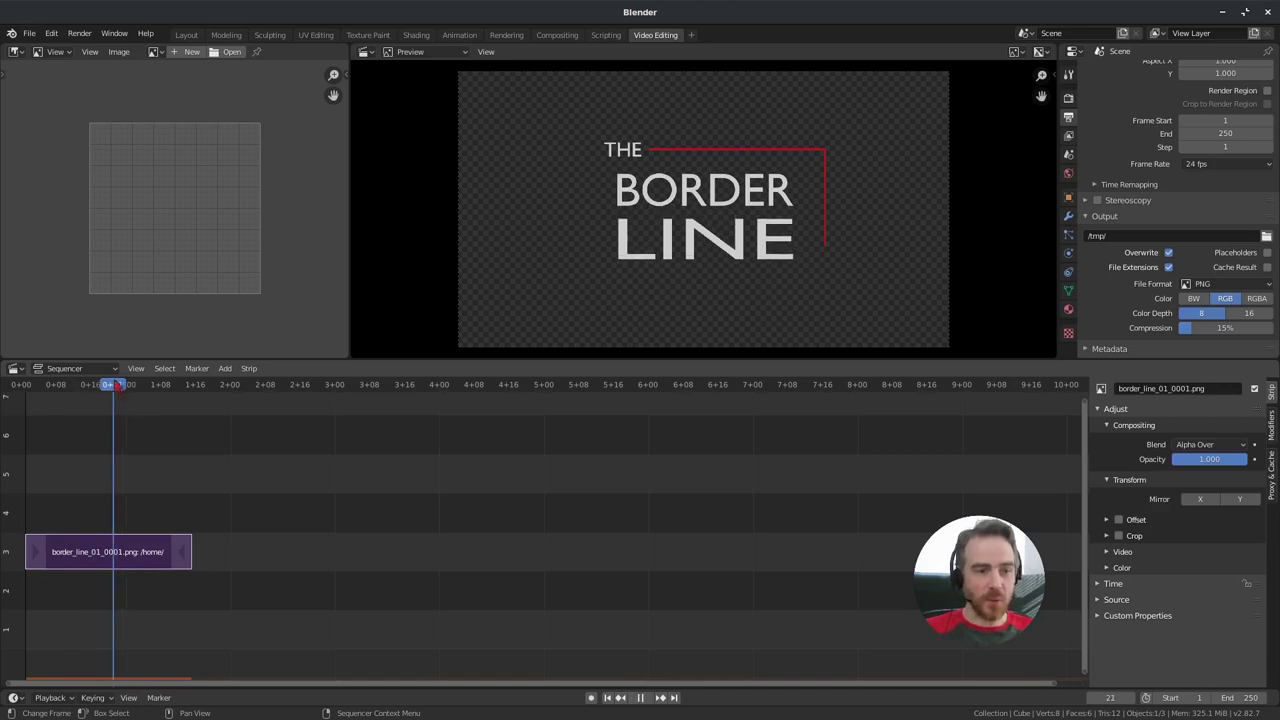
key("space")
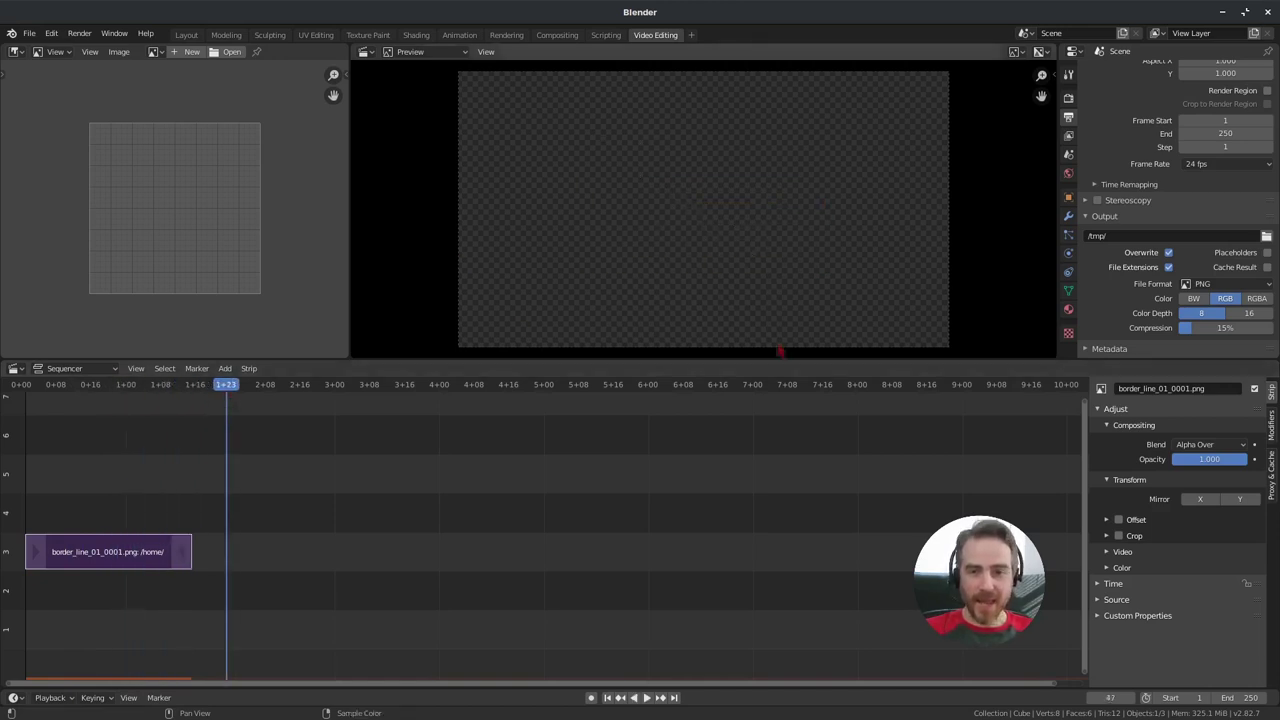
Step: Try extending the image strip's end to frame 115, play past its original end, and undo the extension
left_click(186, 560)
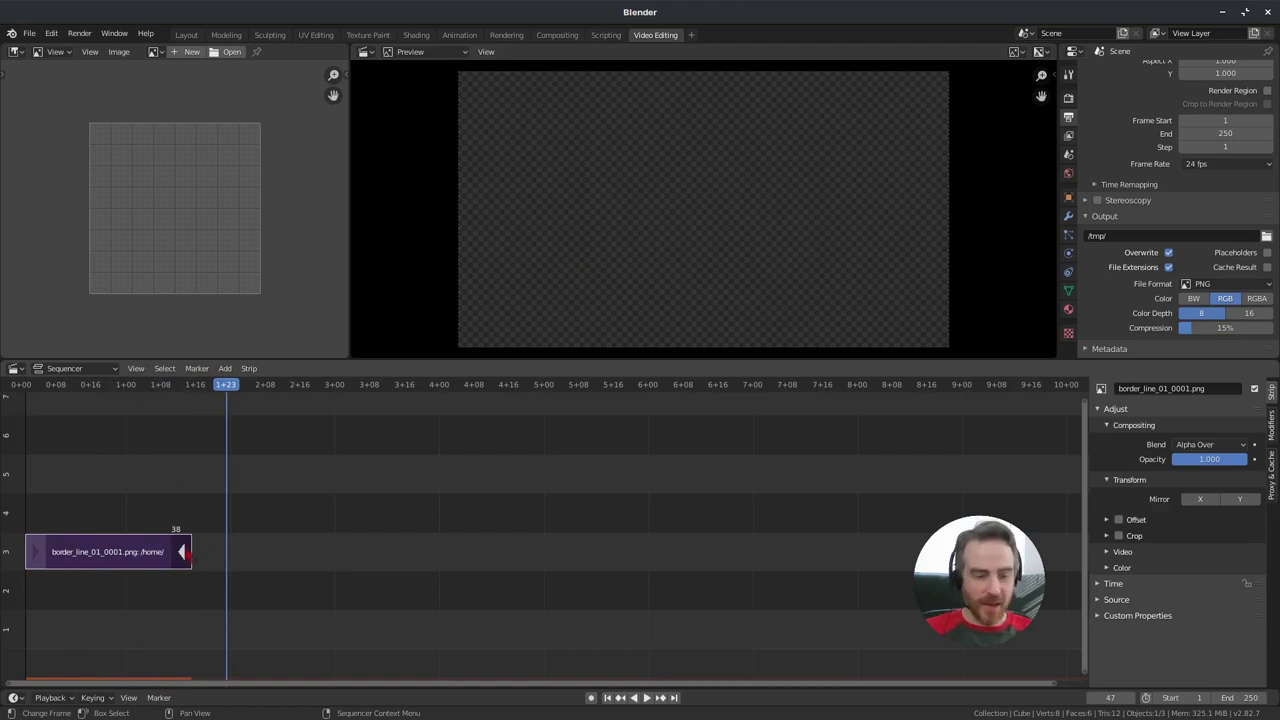
left_click_drag(186, 552, 542, 550)
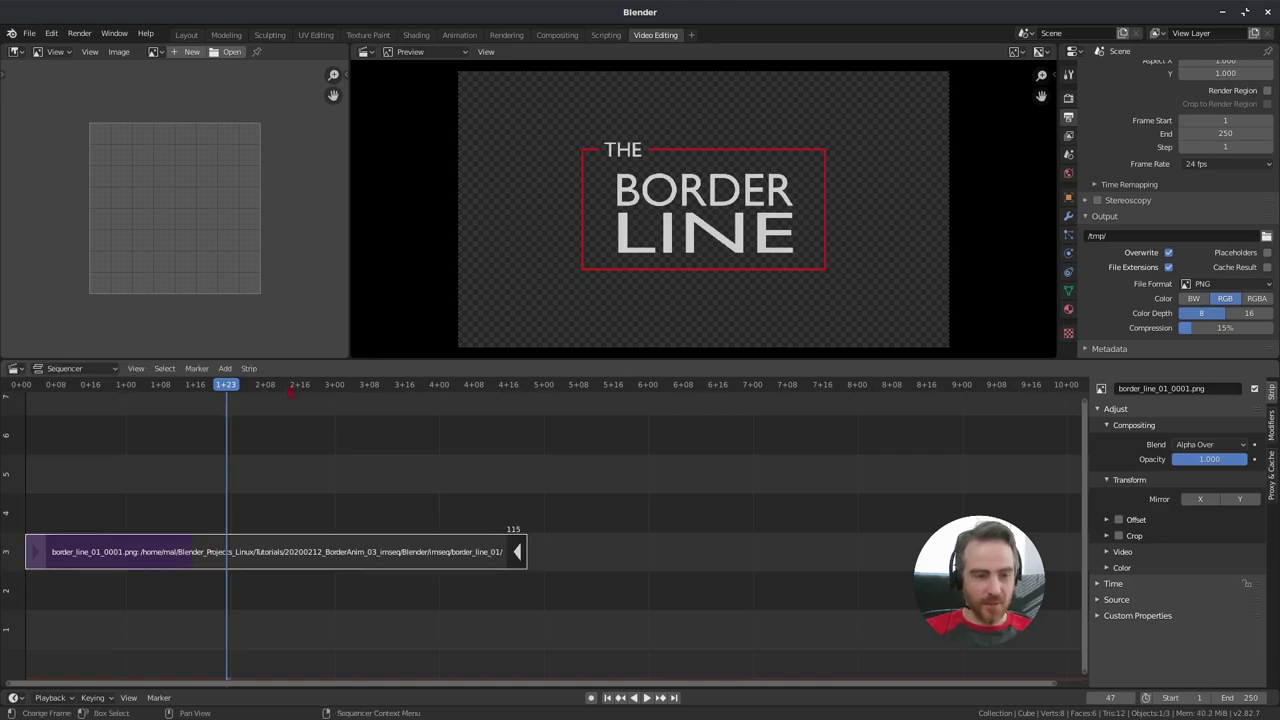
key("space")
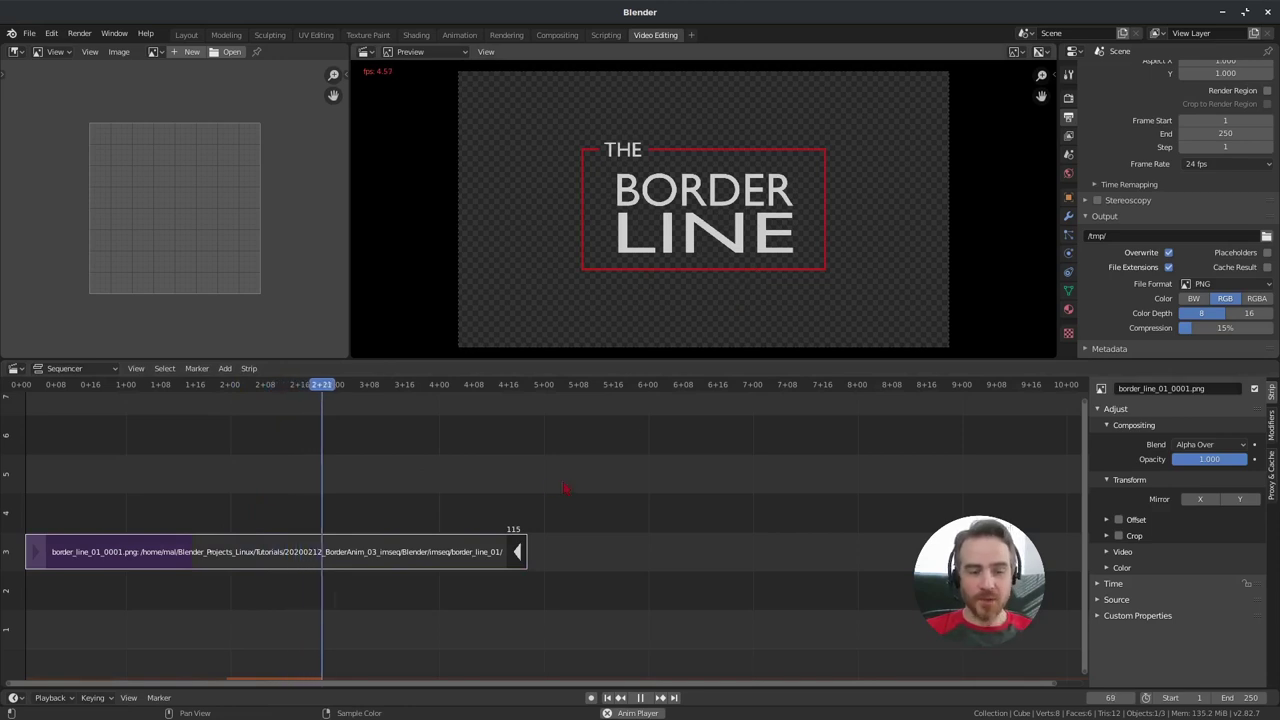
key("space")
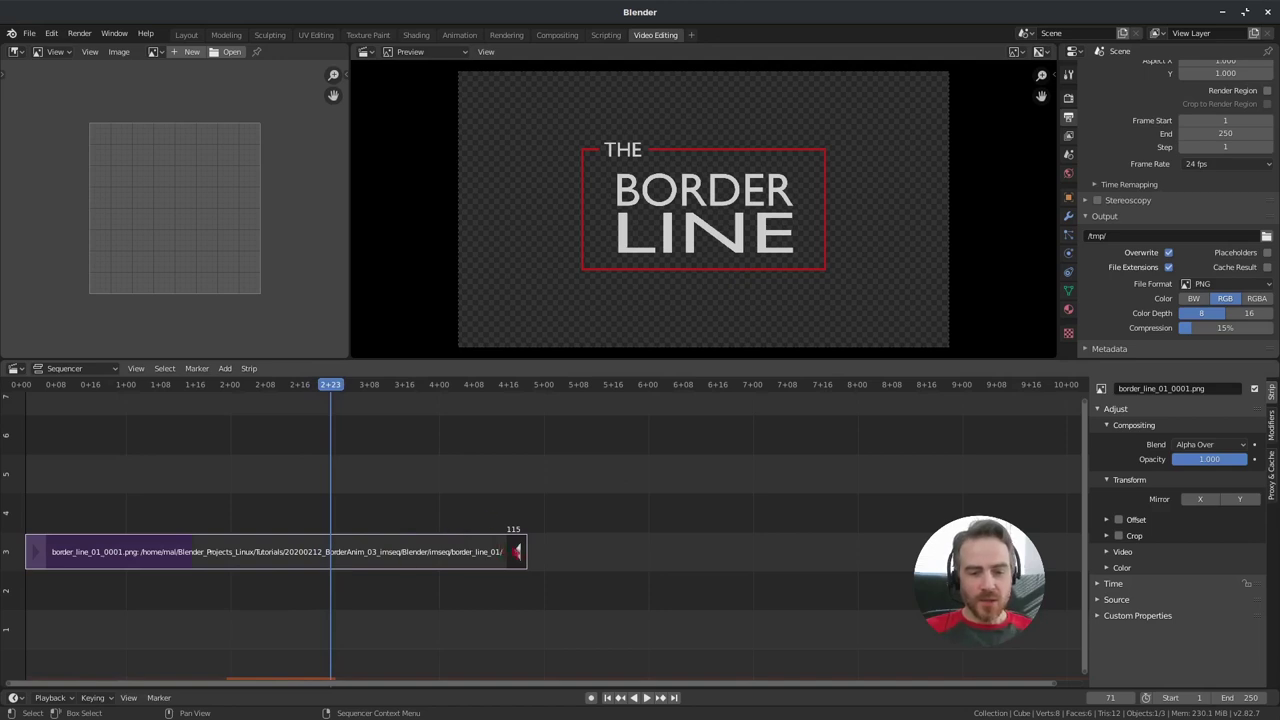
key("ctrl+z")
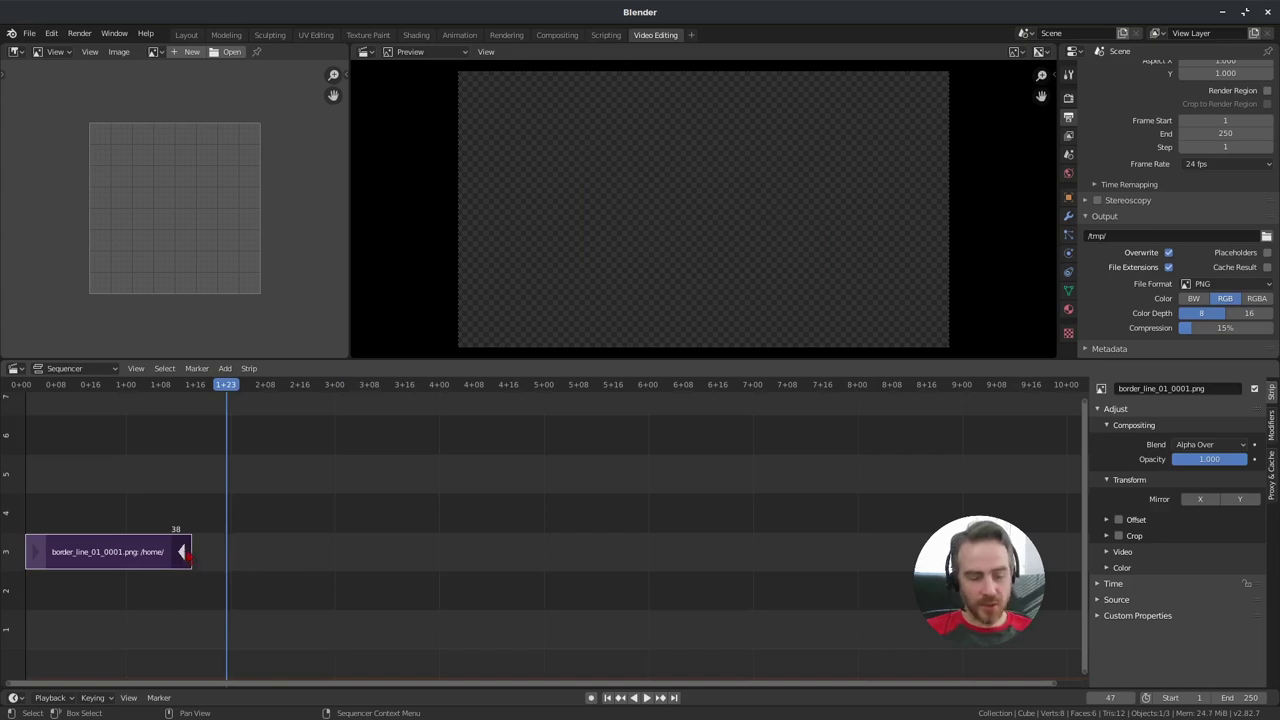
Step: Extend the image strip's end to frame 88 so that it holds the last image
left_click_drag(186, 556, 185, 551)
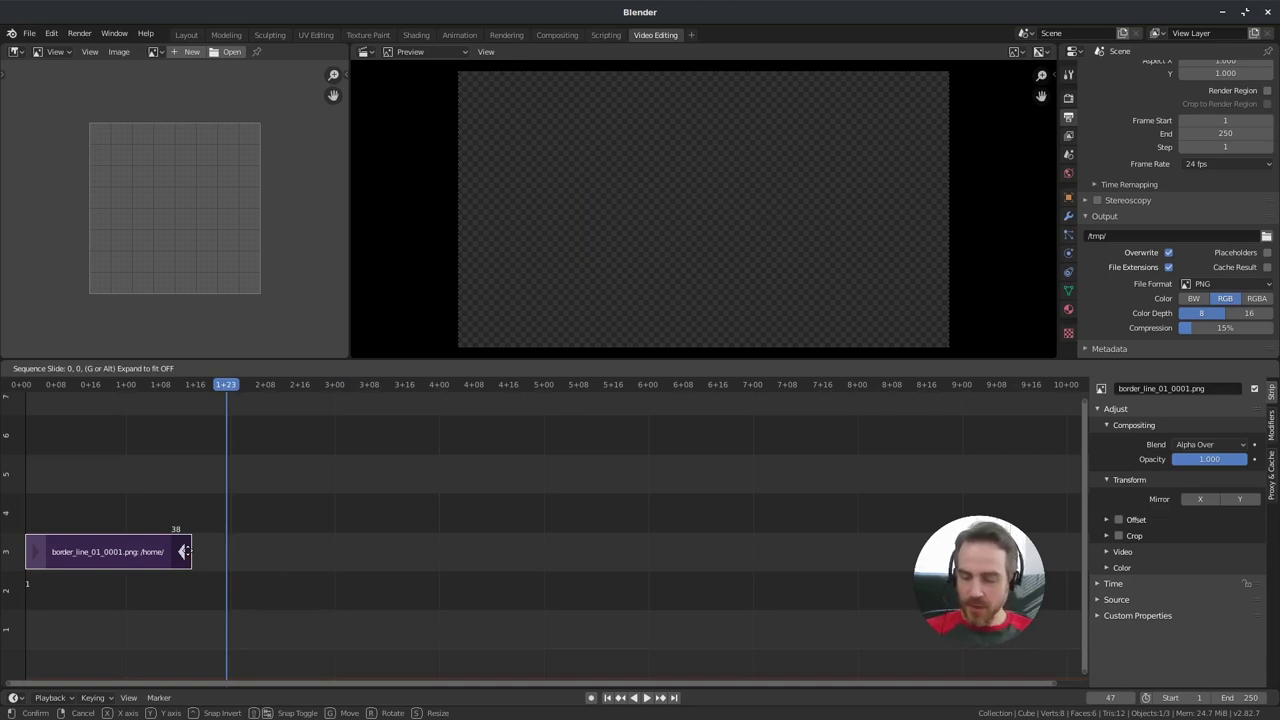
left_click_drag(185, 551, 399, 551)
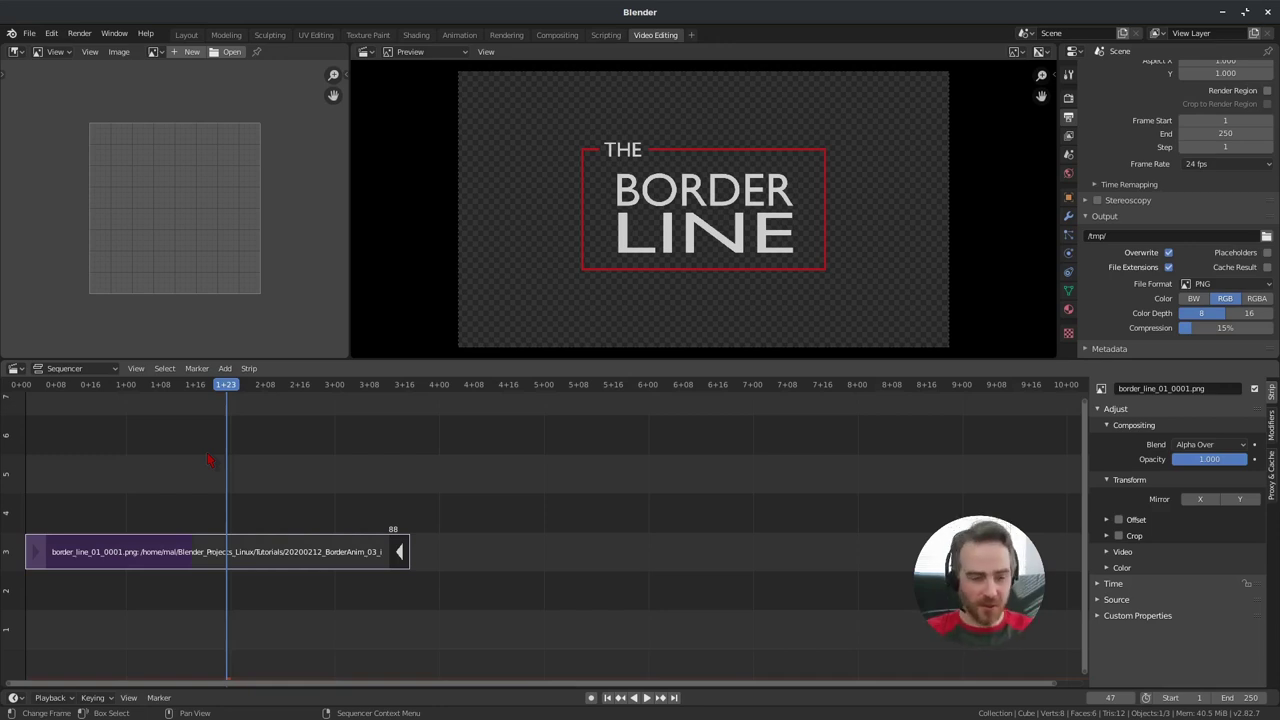
Step: Play the extended strip twice from frame 1, stopping at 3+08
key("shift+Left")
key("space")
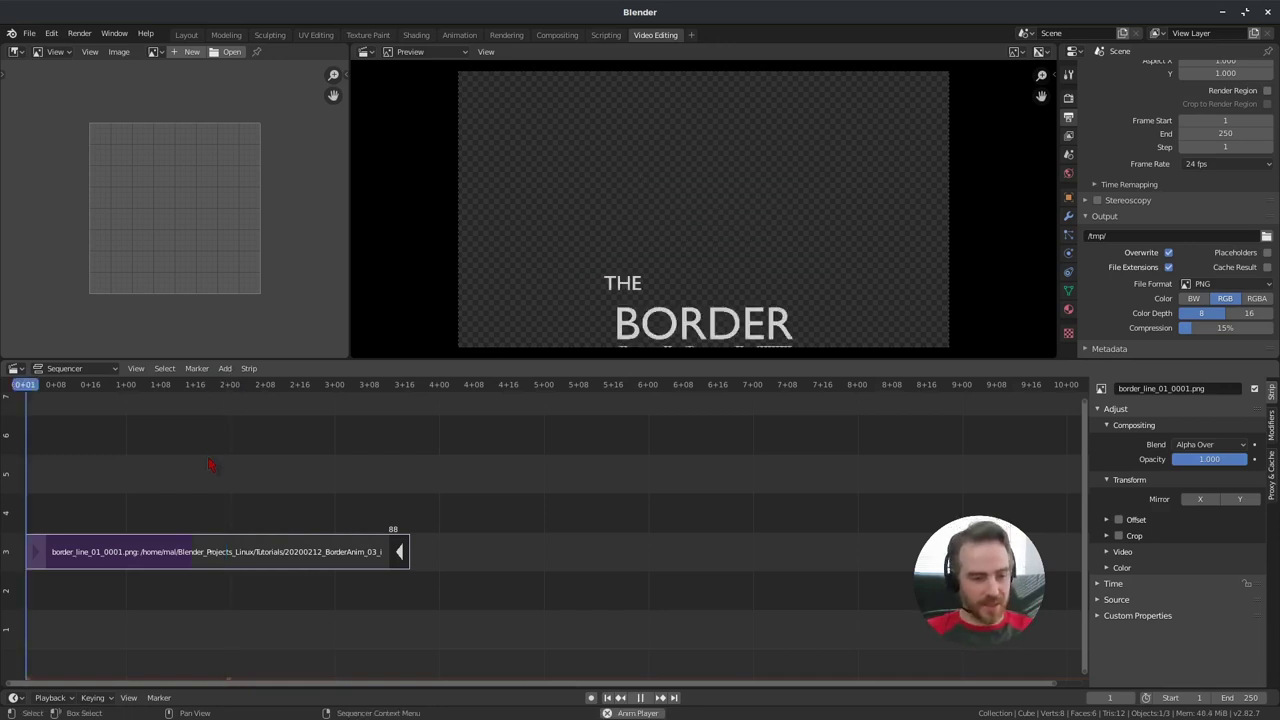
key("Escape")
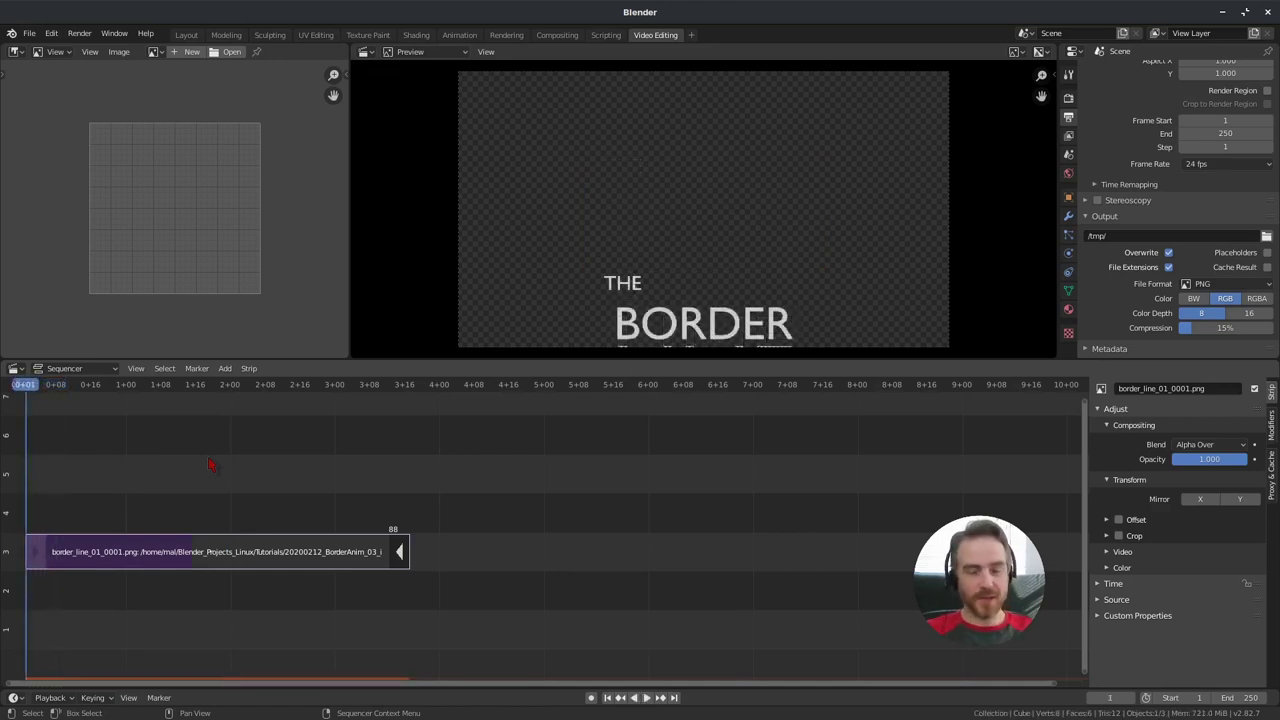
key("space")
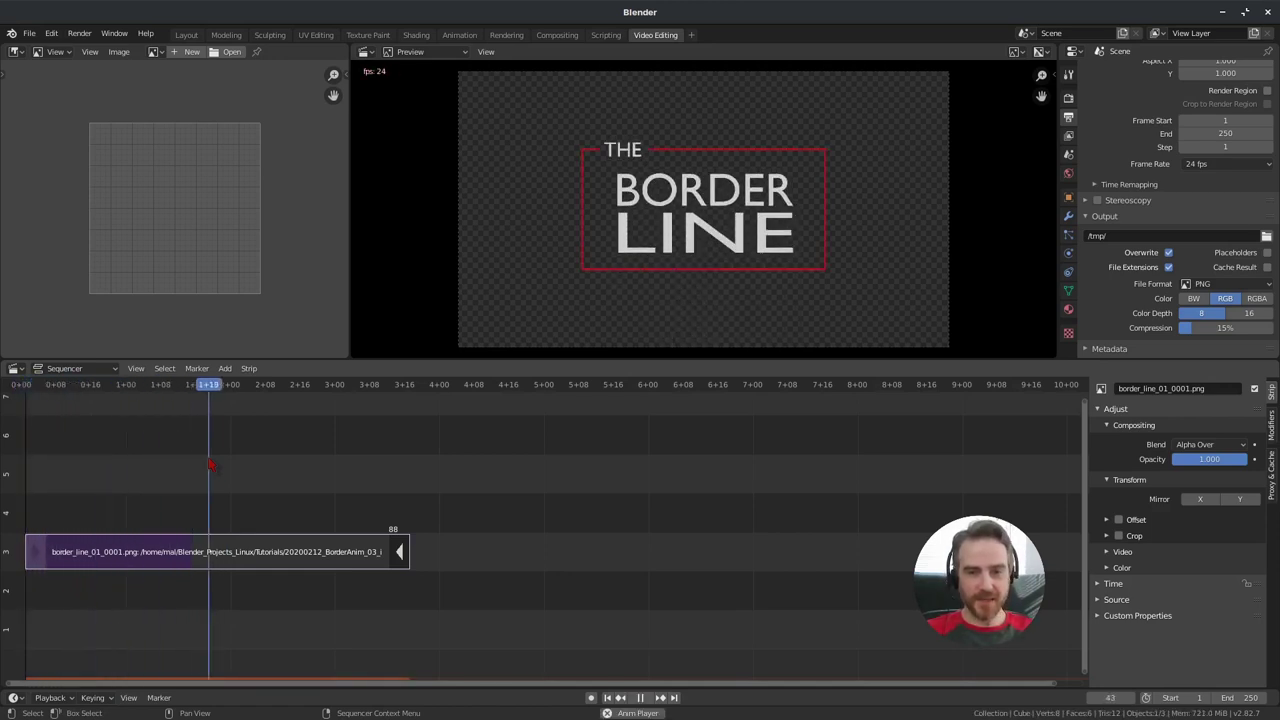
key("space")
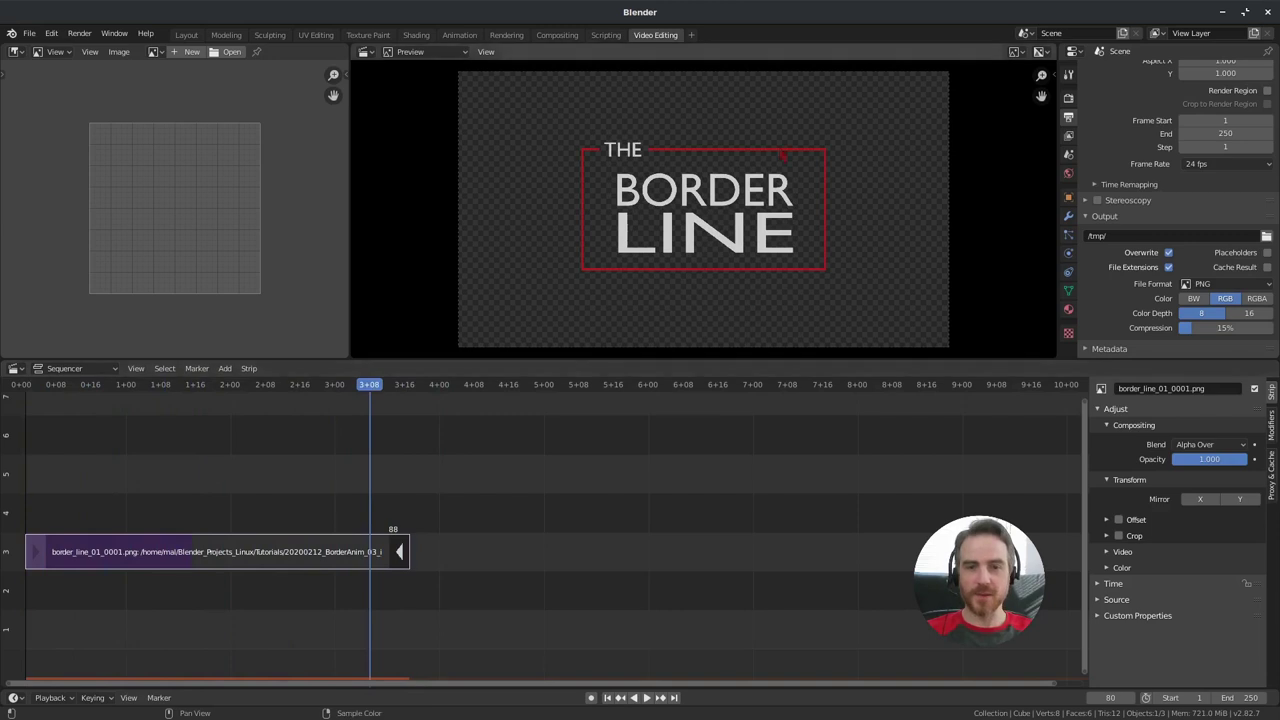
Step: Step frame by frame past the extended strip's end to 3+20, and scrub back to 3+14
key("Right")
key("Right")
key("Right")
key("Right")
key("Right")
key("Right")
key("Right")
key("Right")
key("Right")
key("Right")
key("Right")
key("Right")
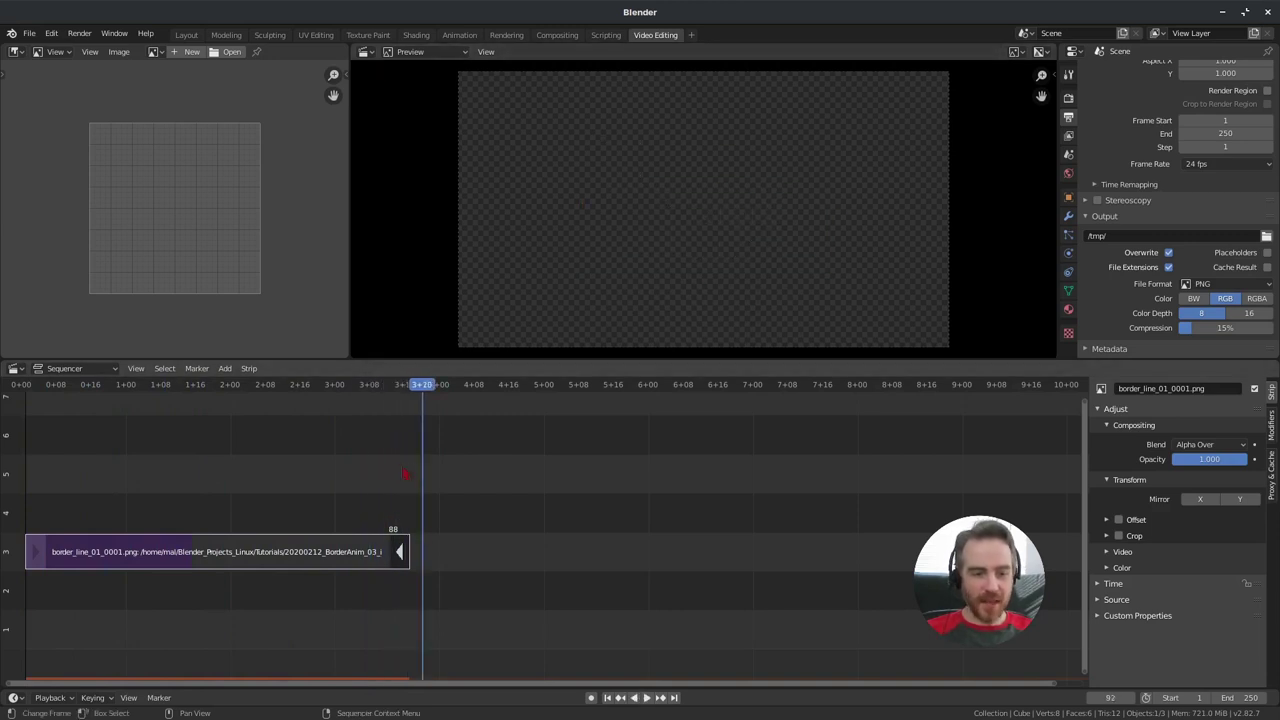
left_click_drag(331, 405, 398, 397)
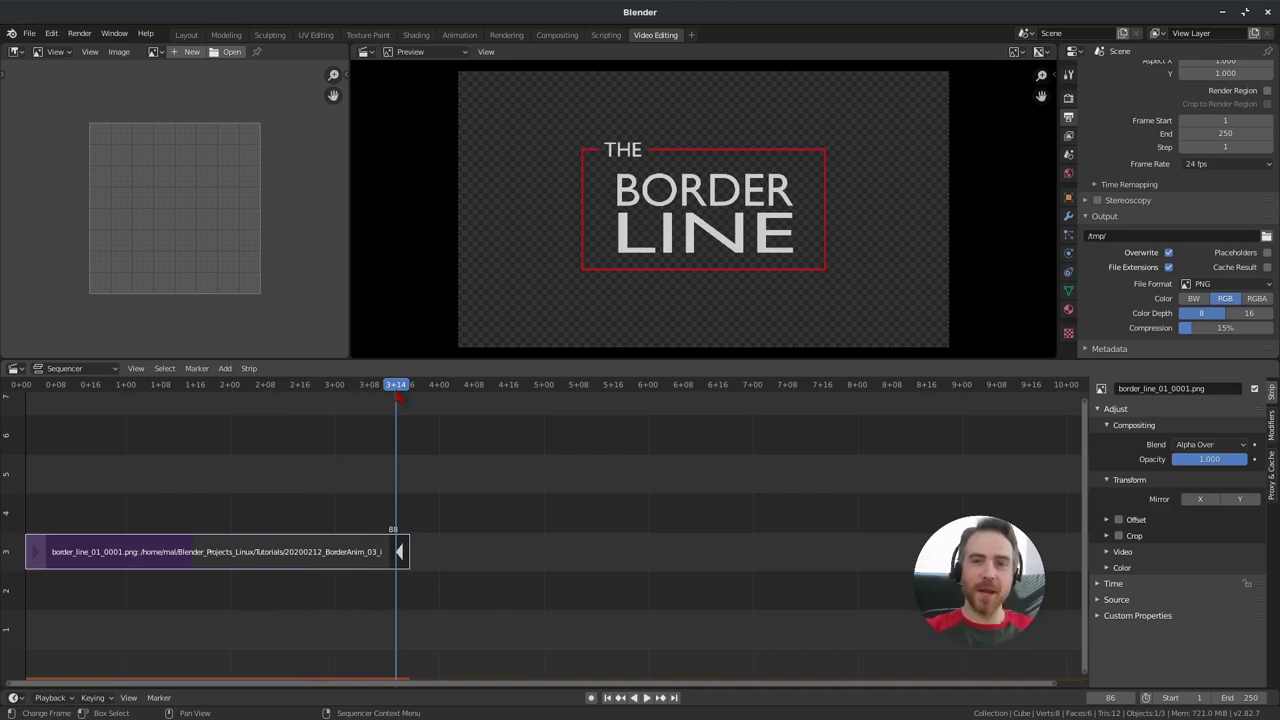
Step: Duplicate the extended image strip, place the copy directly after the original on channel 3, and play across the join
key("shift+d")
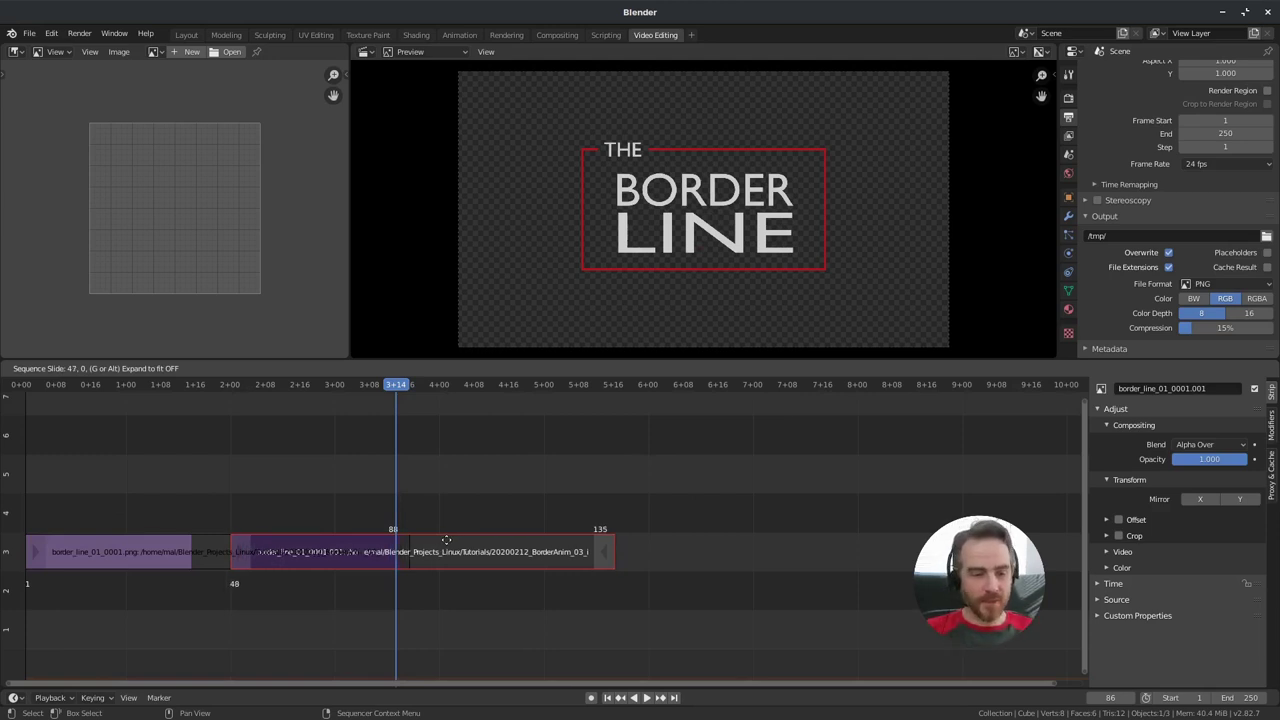
left_click(446, 540)
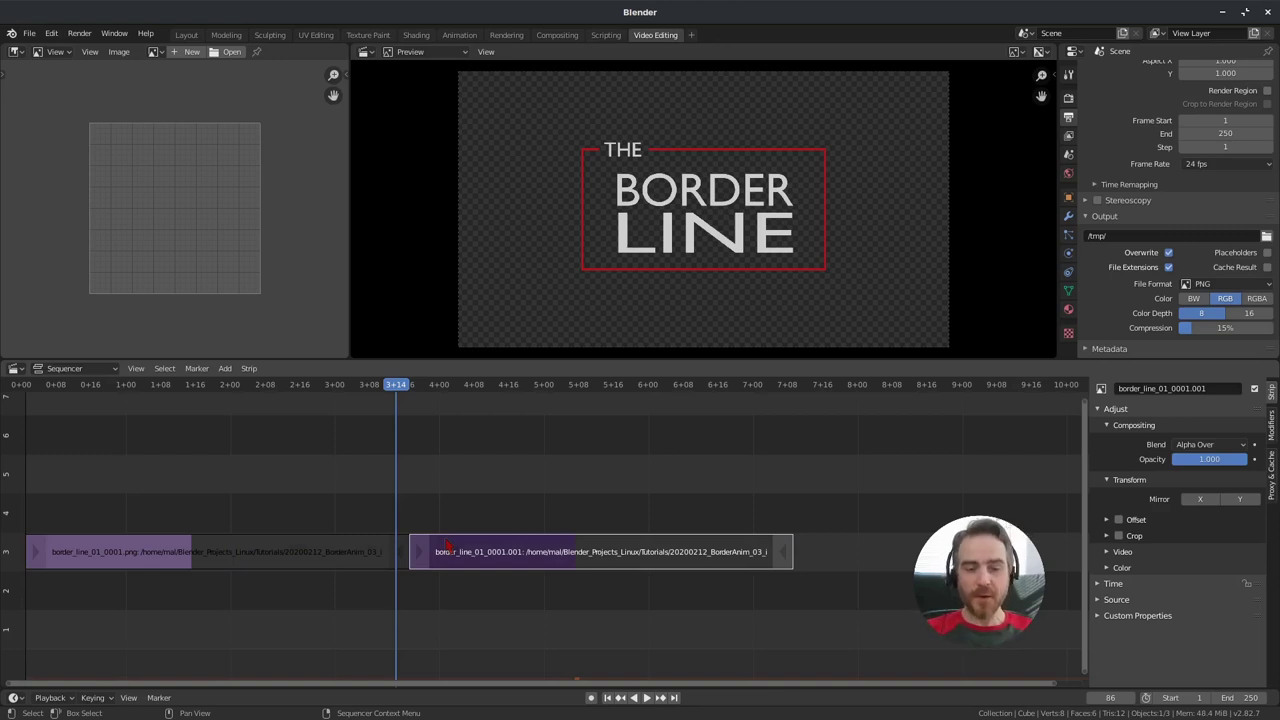
key("space")
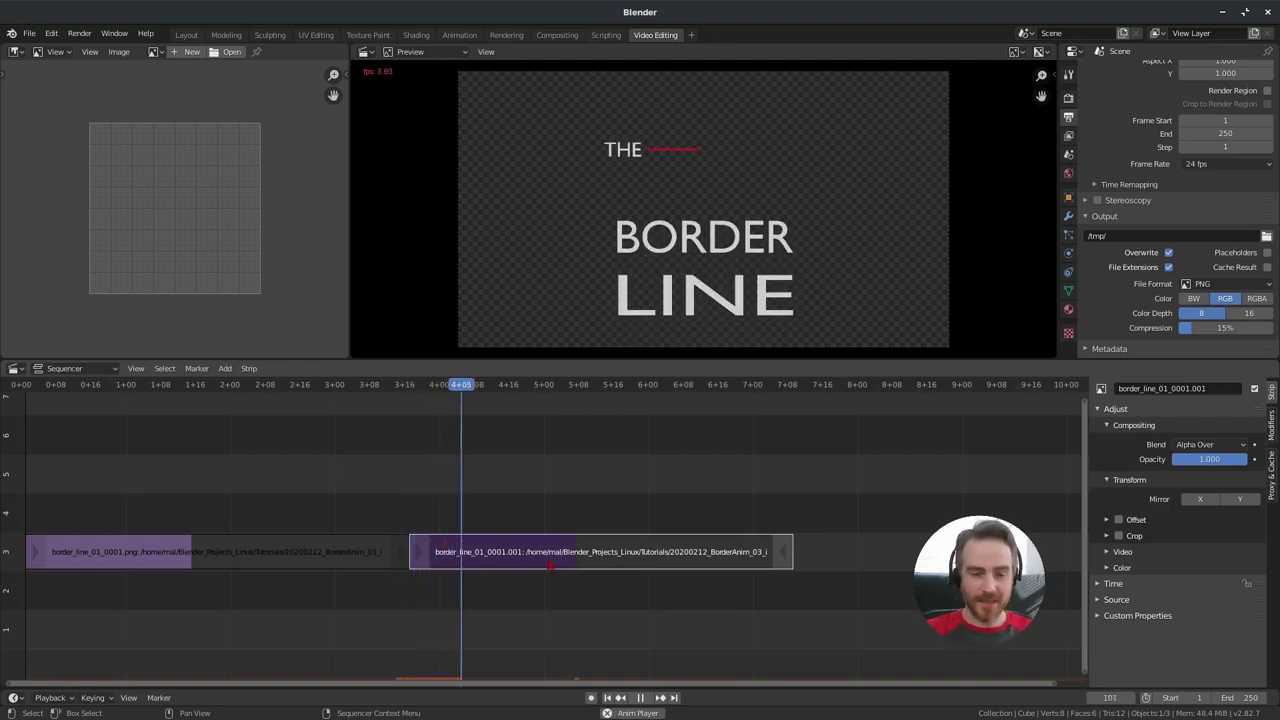
key("space")
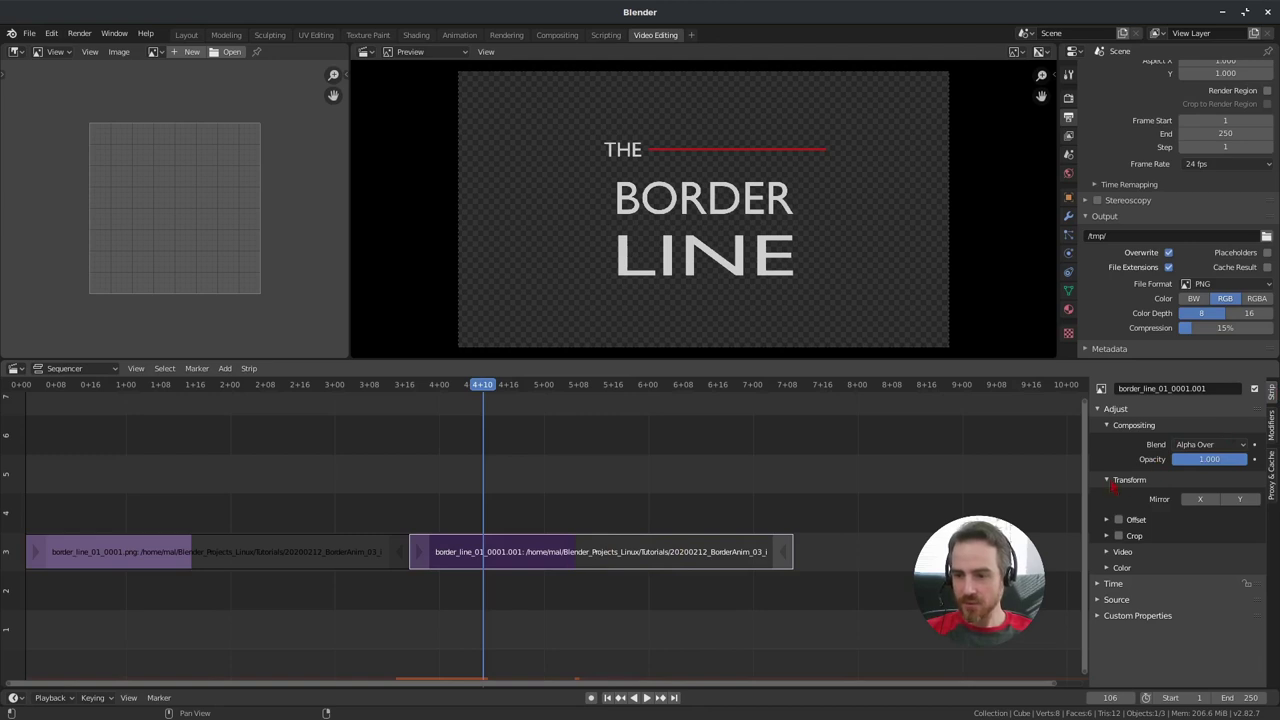
Step: Enable Reverse Frames for the duplicated strip and play it to 5+03
left_click(1111, 558)
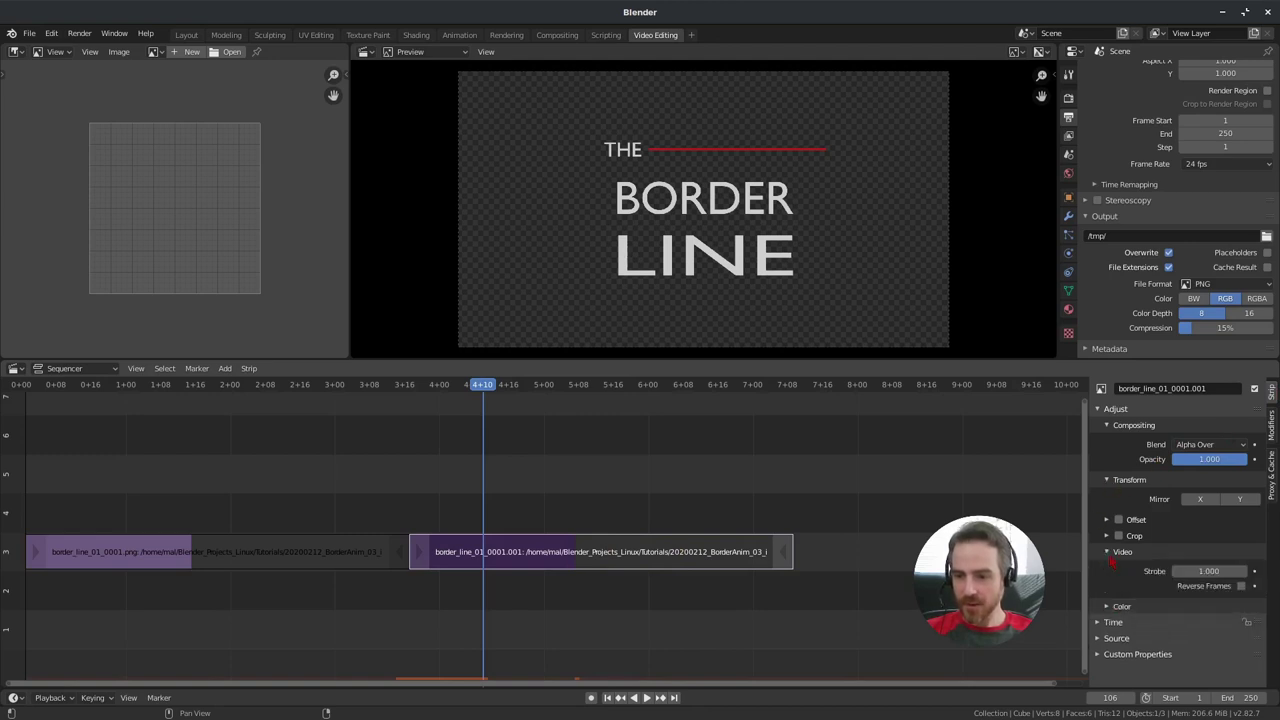
left_click(1241, 586)
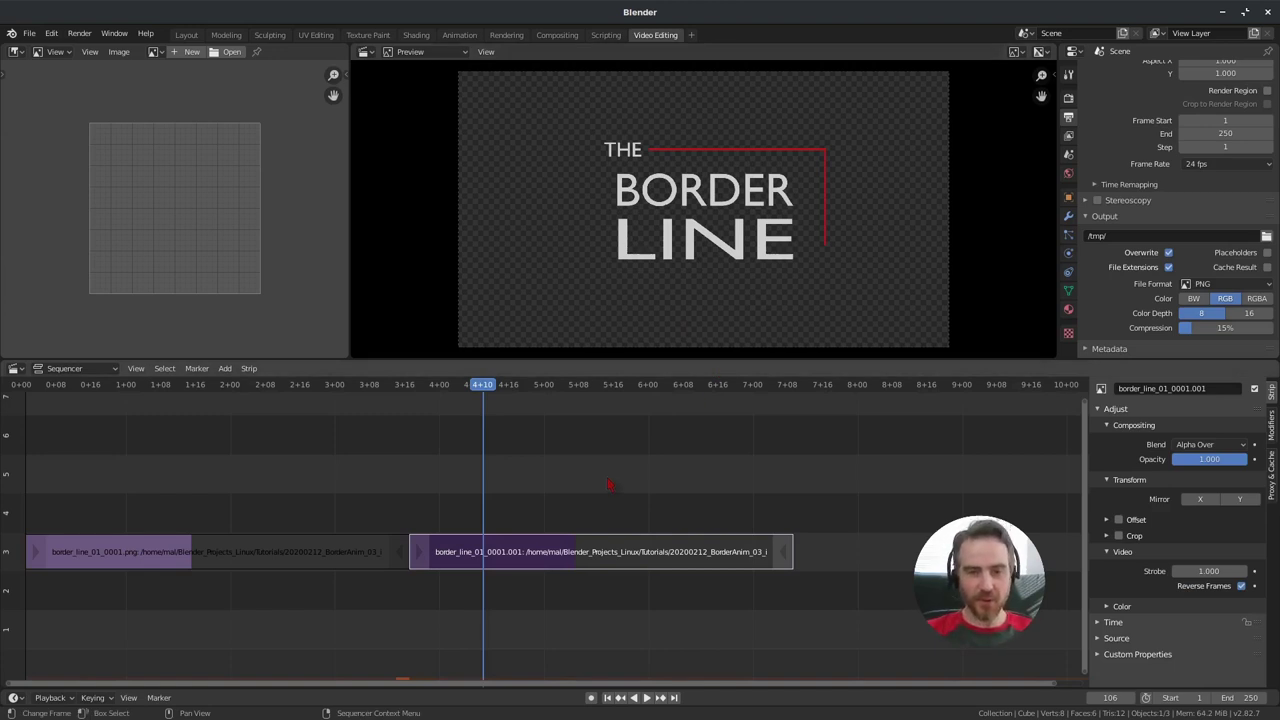
key("space")
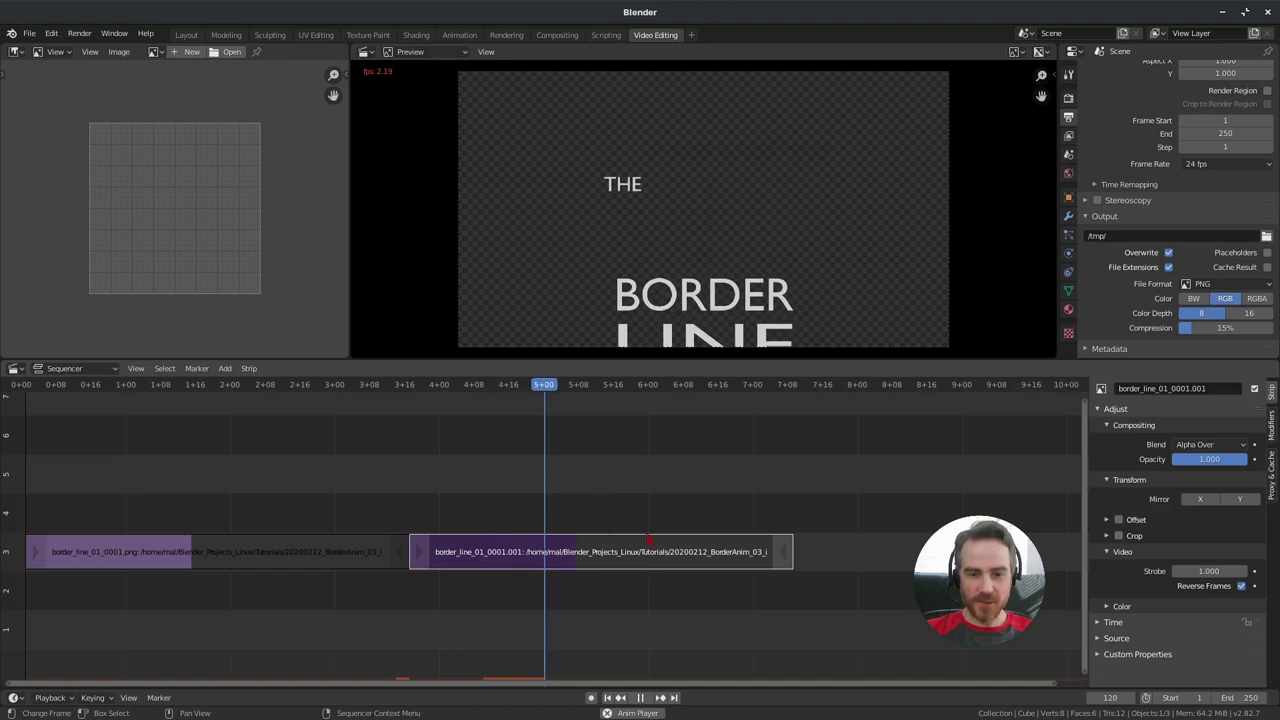
key("space")
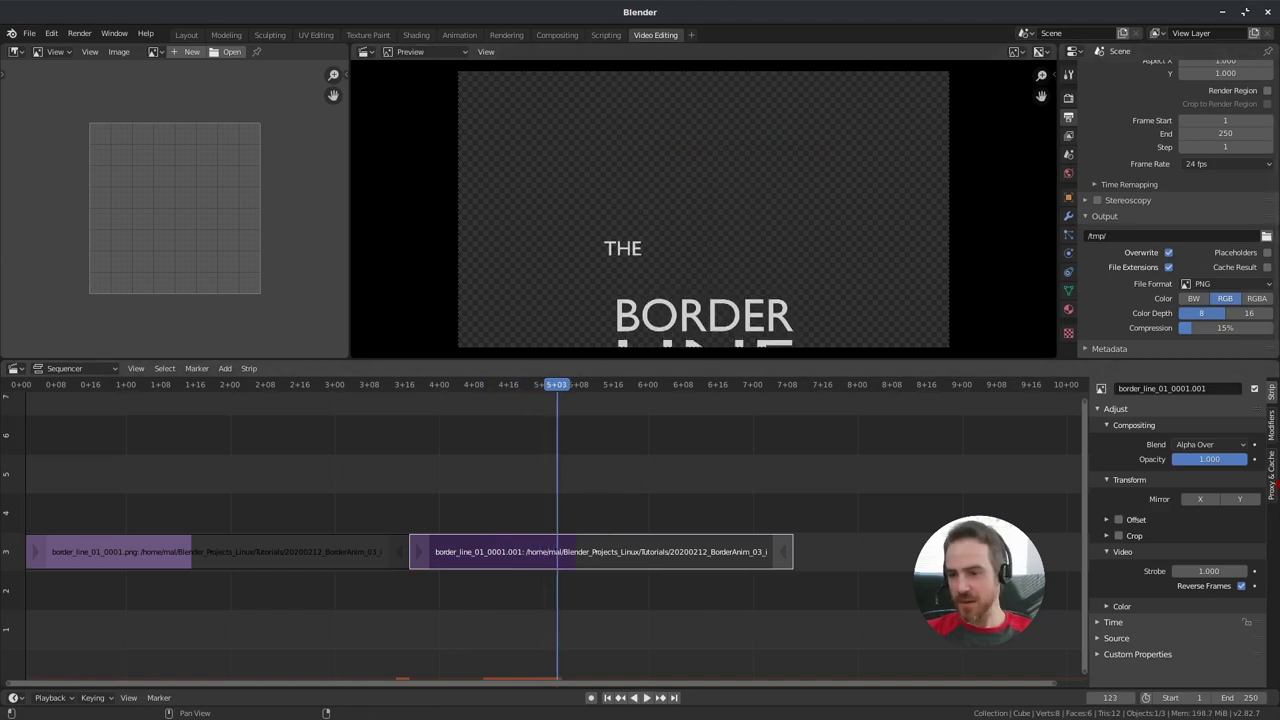
left_click(1271, 484)
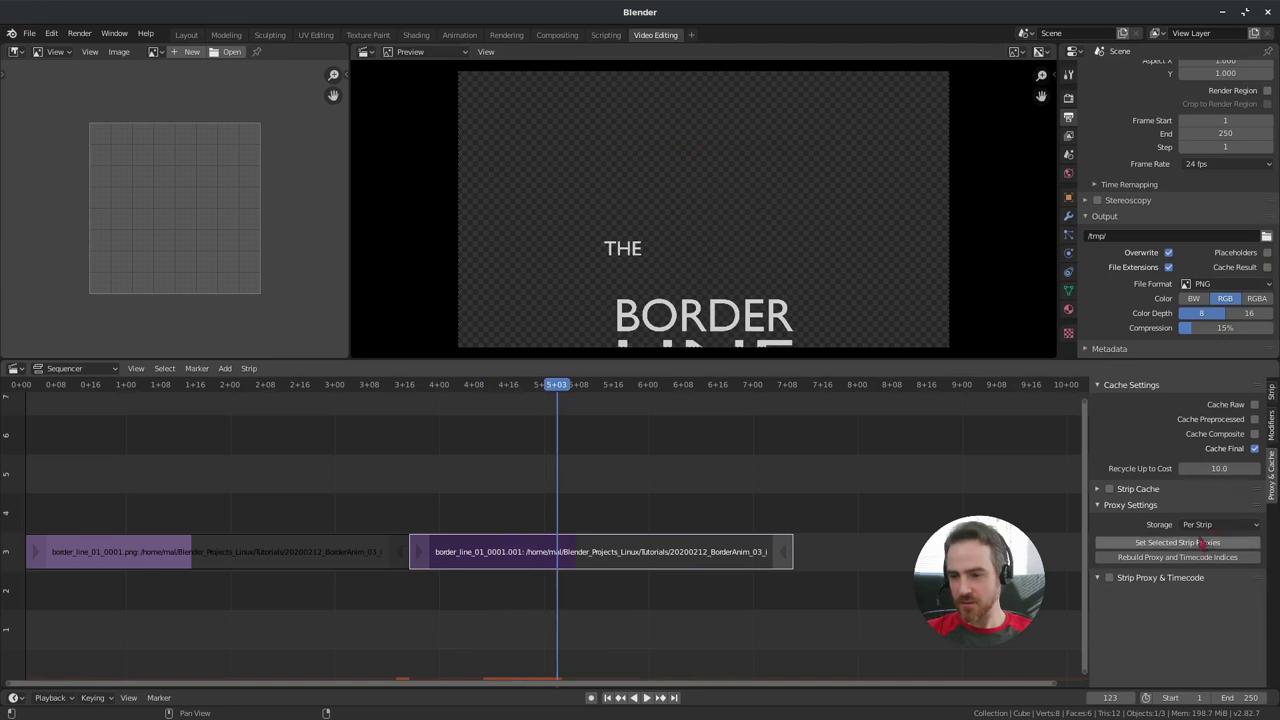
left_click(1271, 428)
left_click(1272, 408)
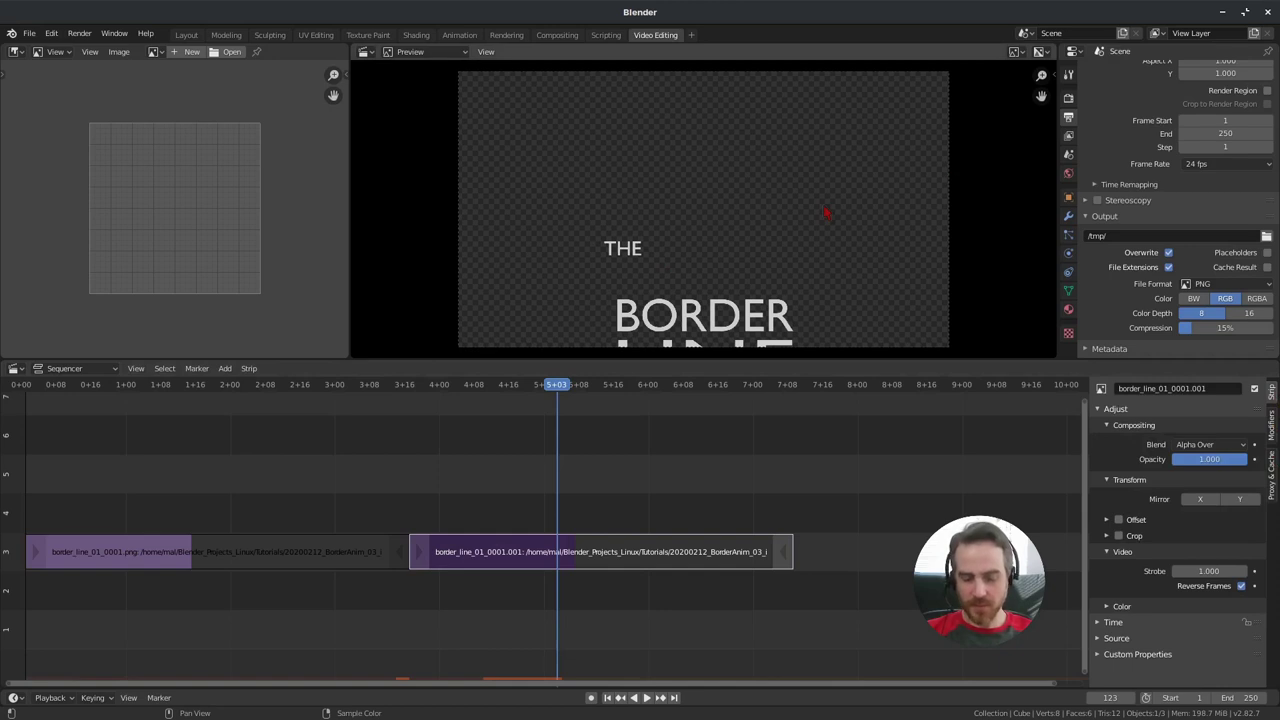
Step: Show the preview's view settings, set the proxy render size to 25%, and play the reversed strip
key("n")
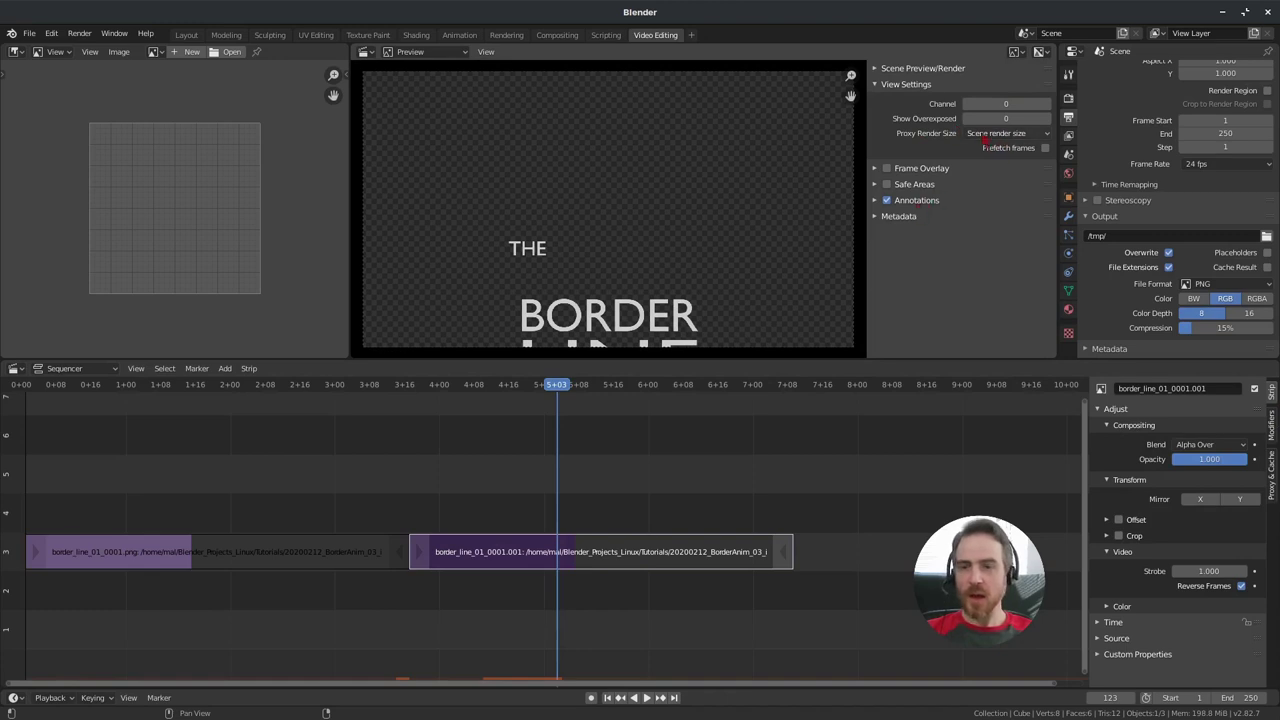
left_click(984, 140)
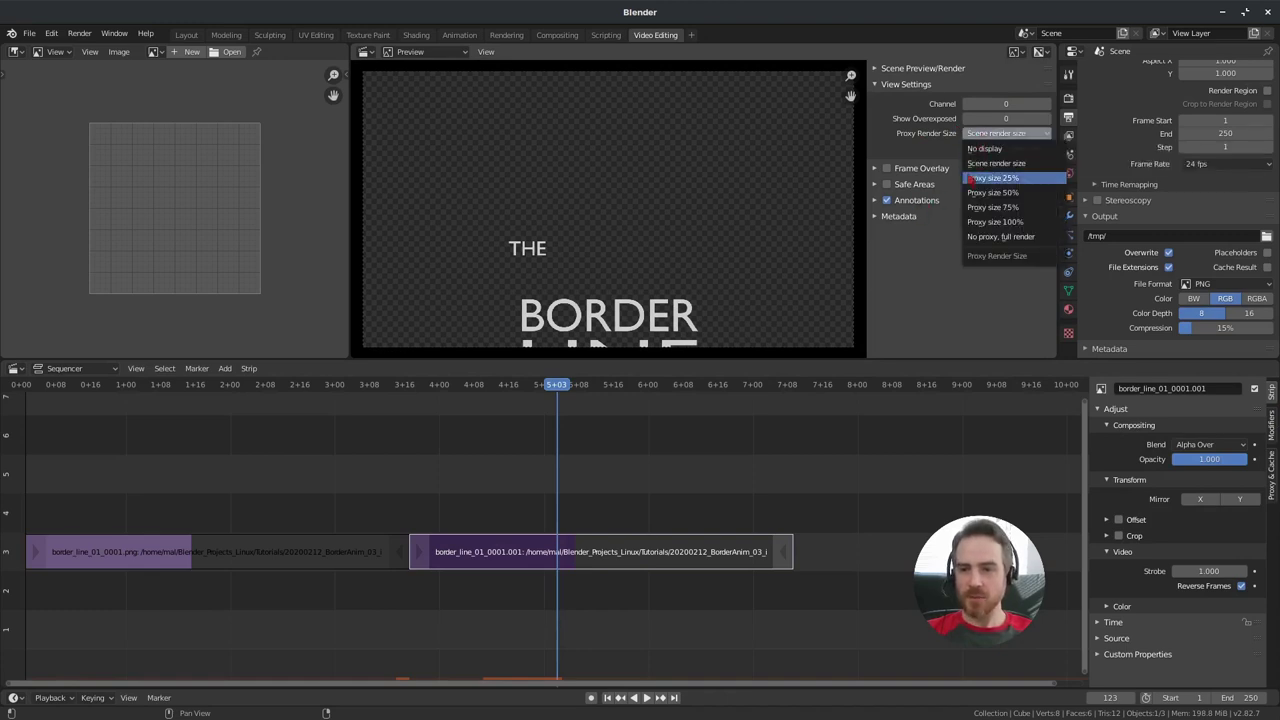
left_click(970, 178)
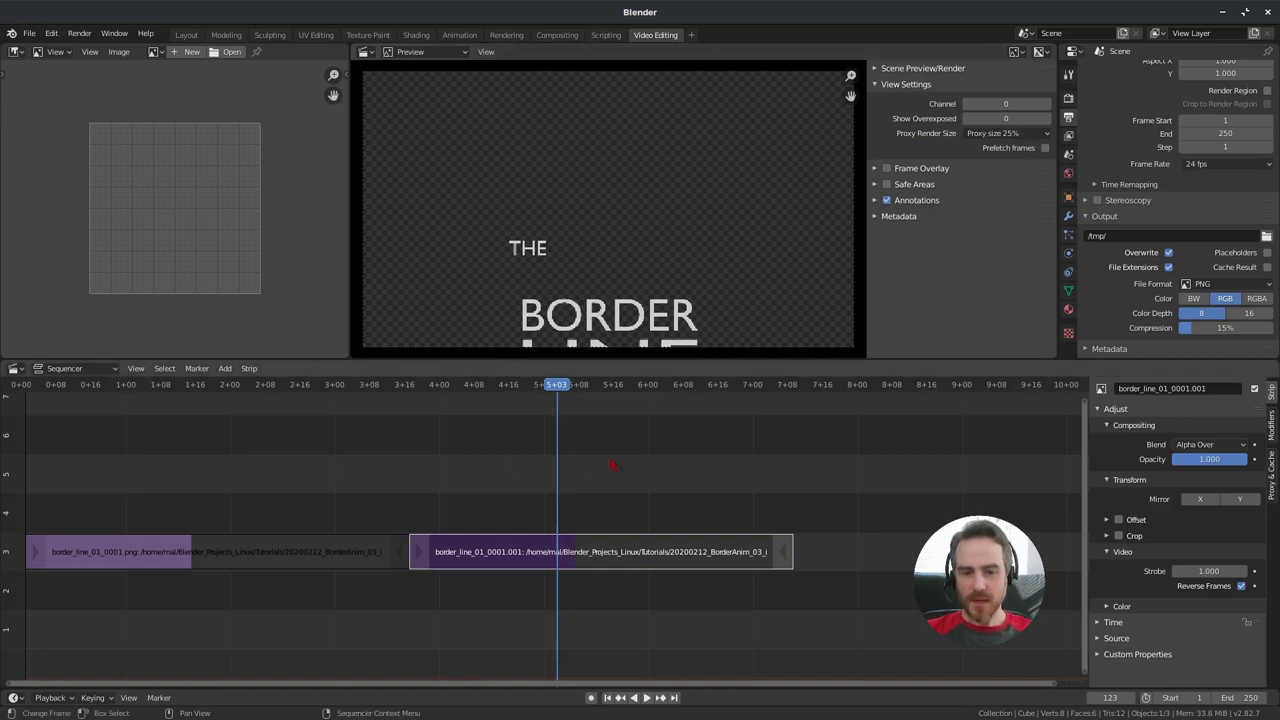
key("space")
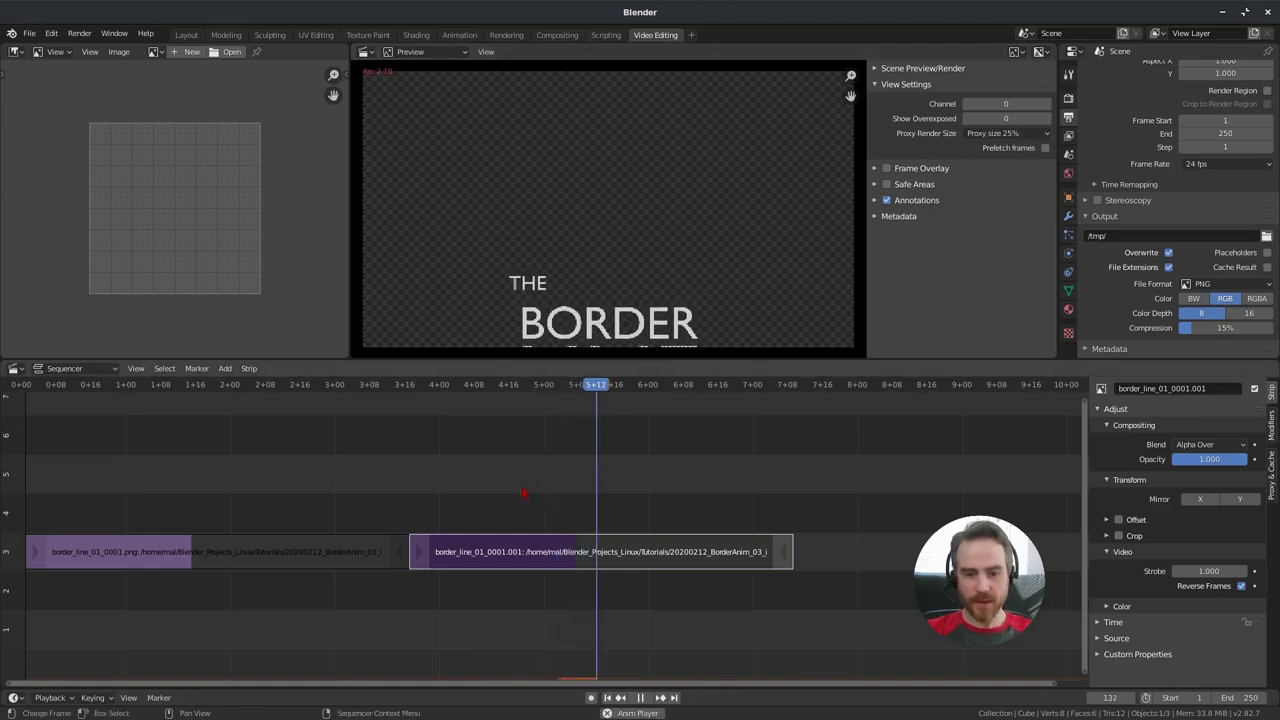
key("space")
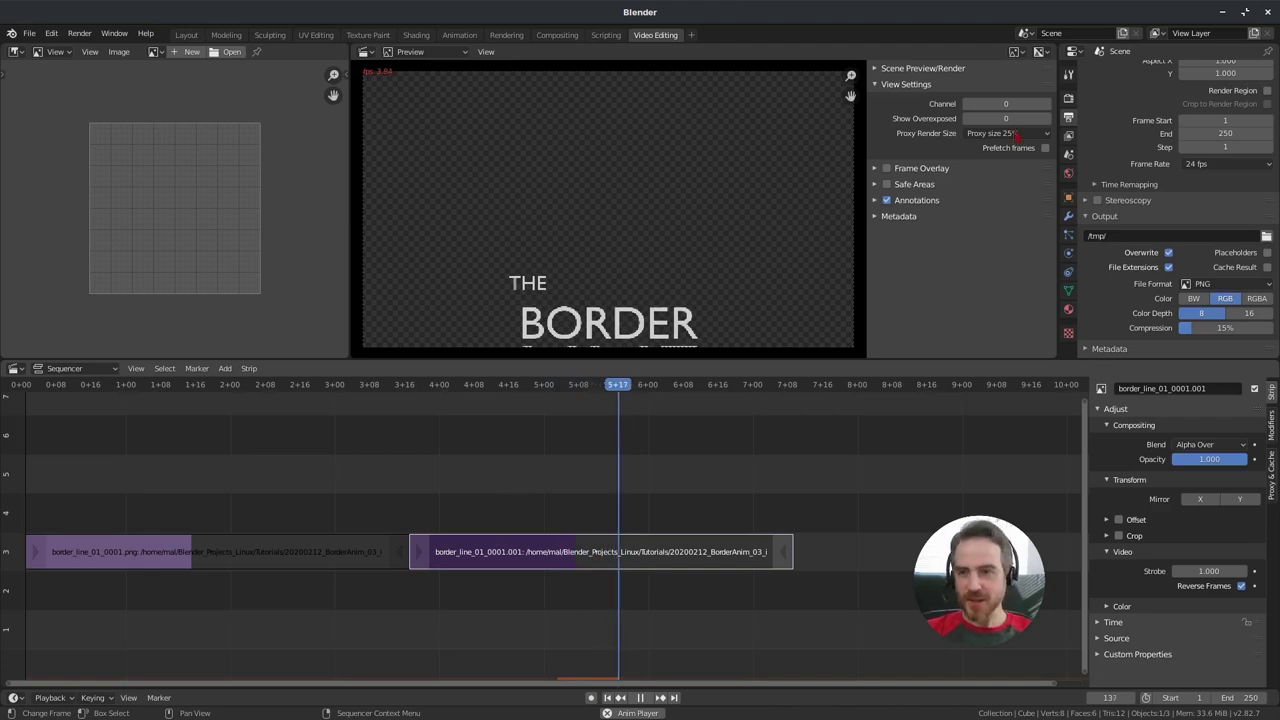
Step: Set the preview's proxy render size to 100% and play the reversed strip to 6+02
left_click(1005, 133)
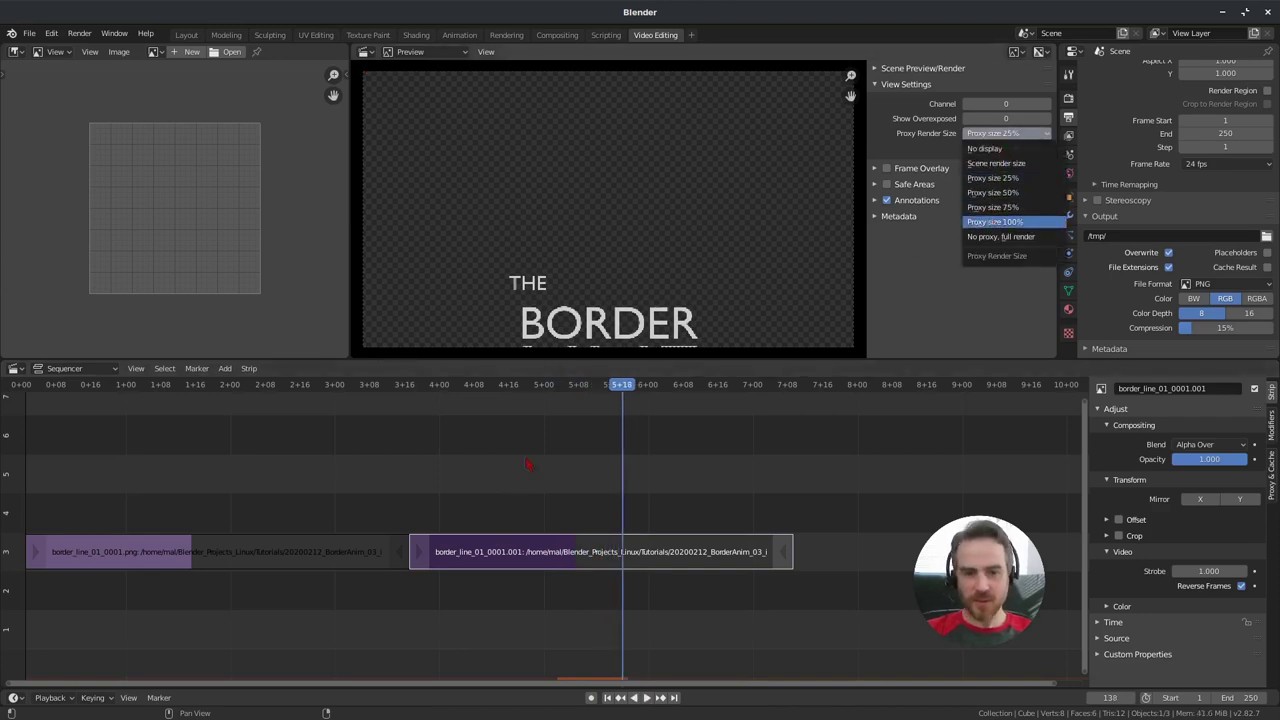
left_click(992, 222)
key("space")
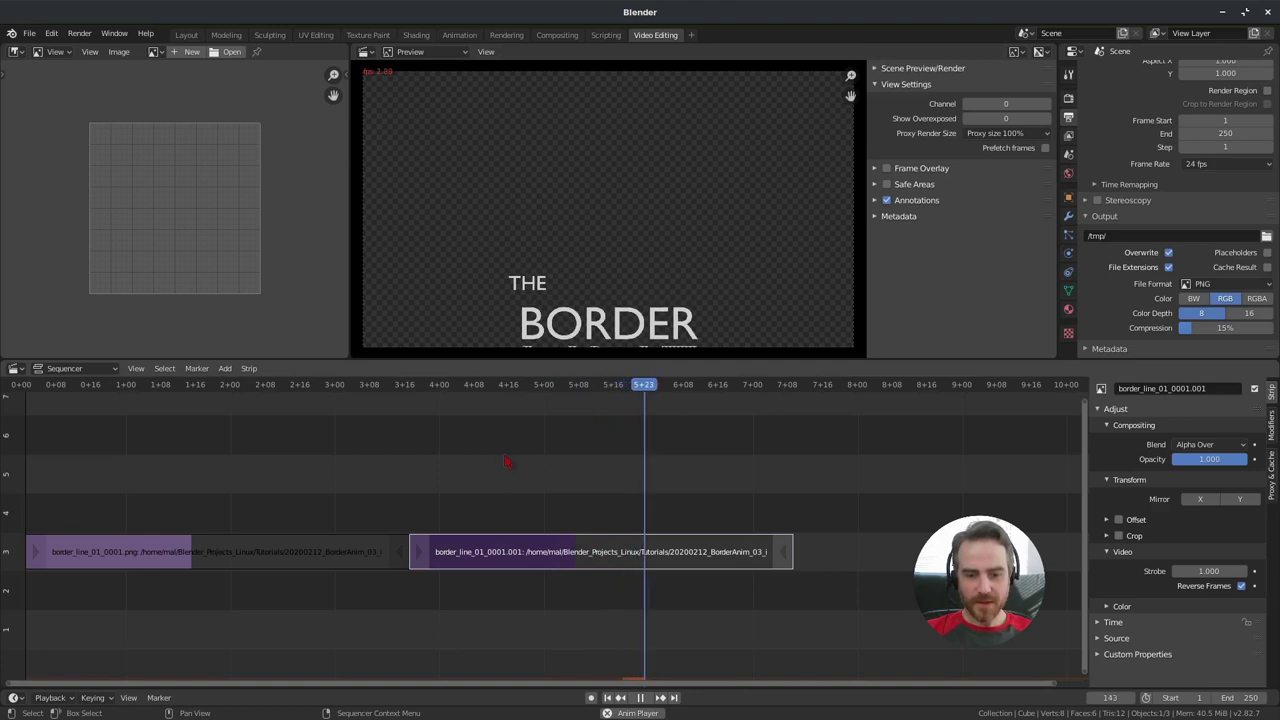
key("space")
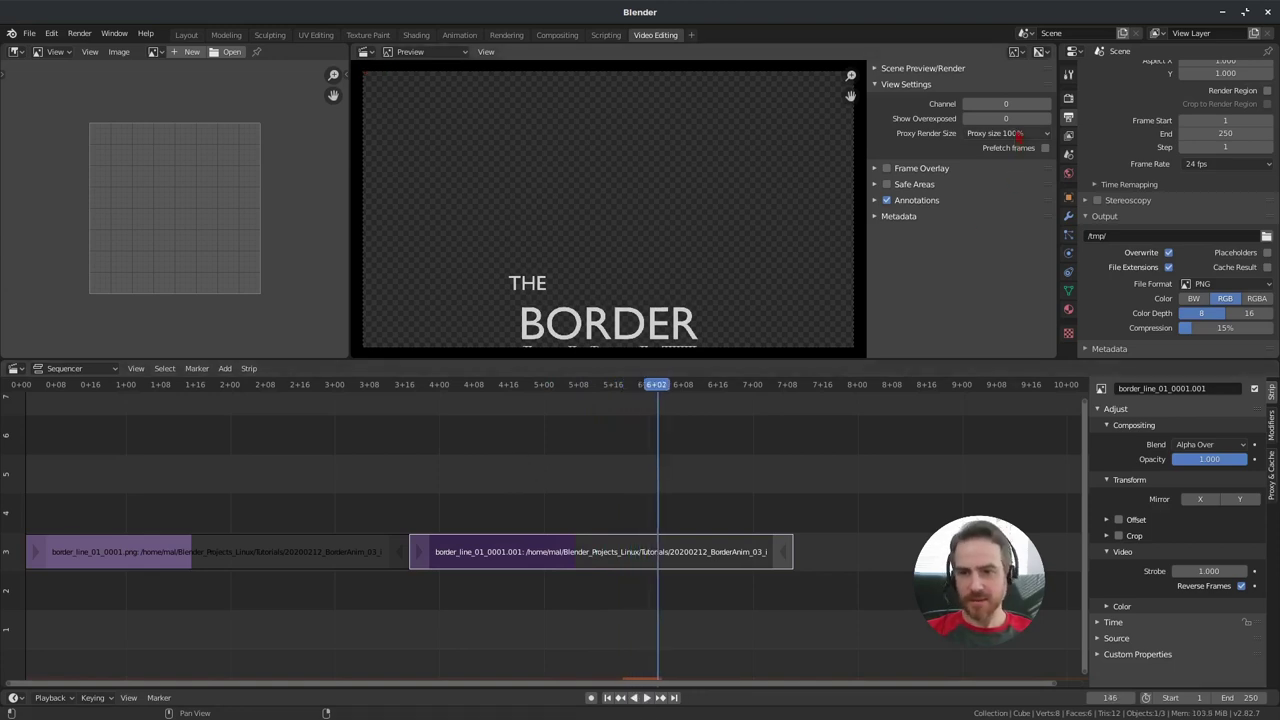
Step: Set the preview's proxy render size to 50% and check several frames across both strips, ending at 2+12
left_click(1018, 133)
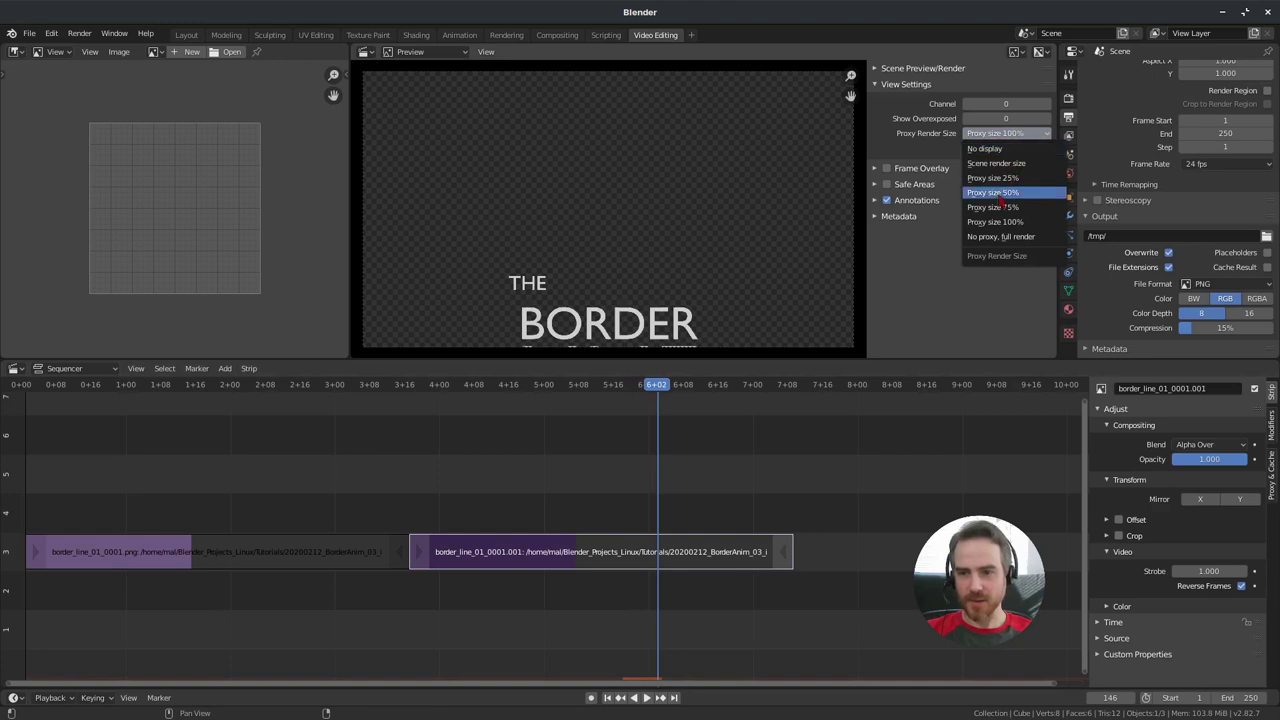
key("Return")
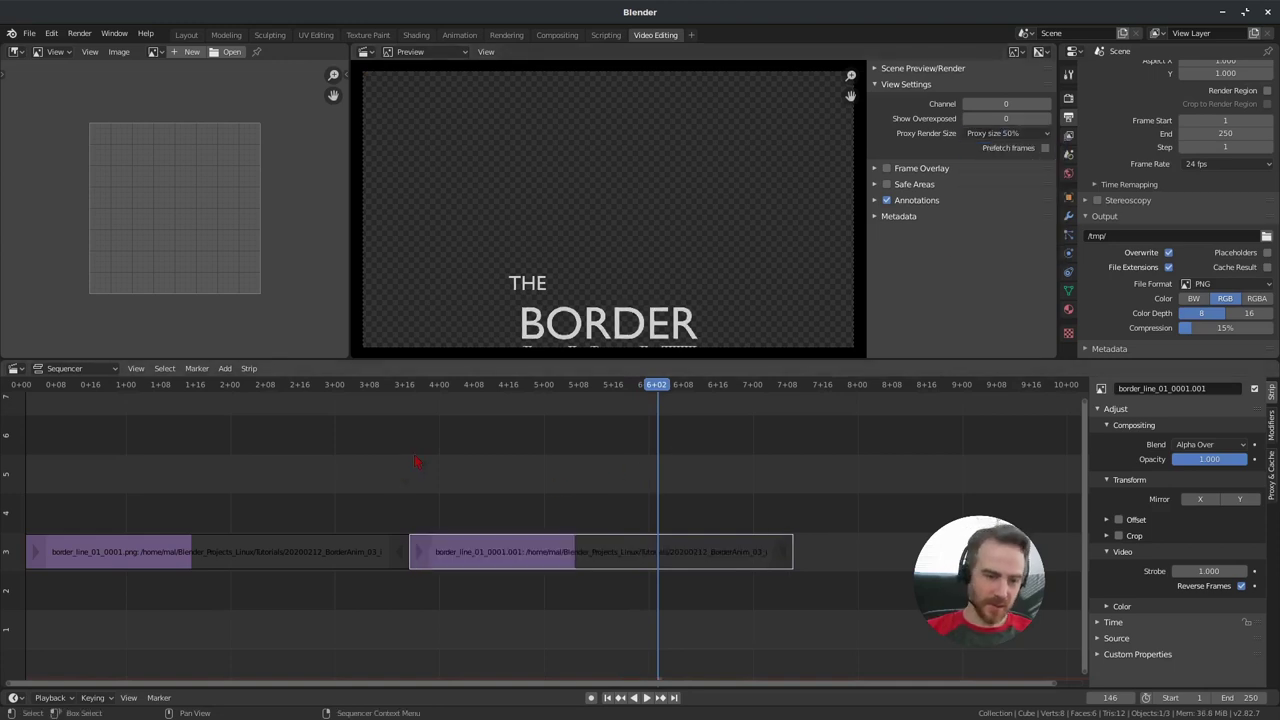
left_click(319, 384)
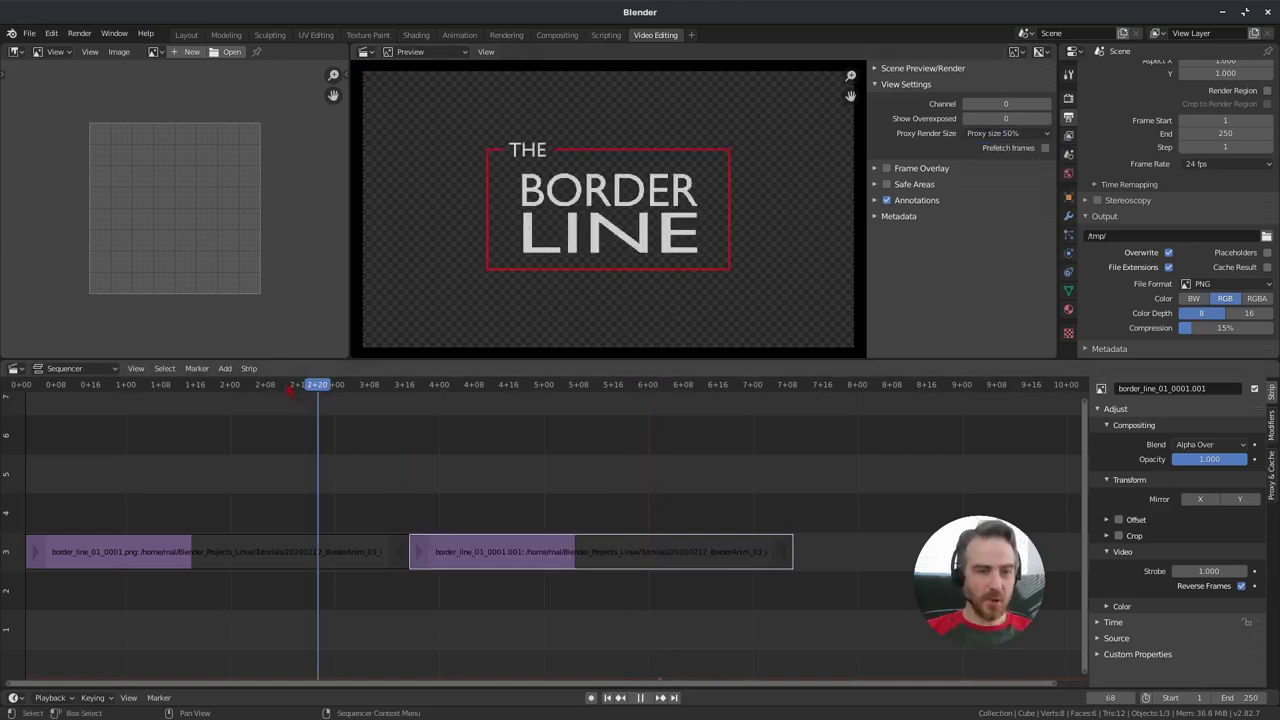
left_click(274, 384)
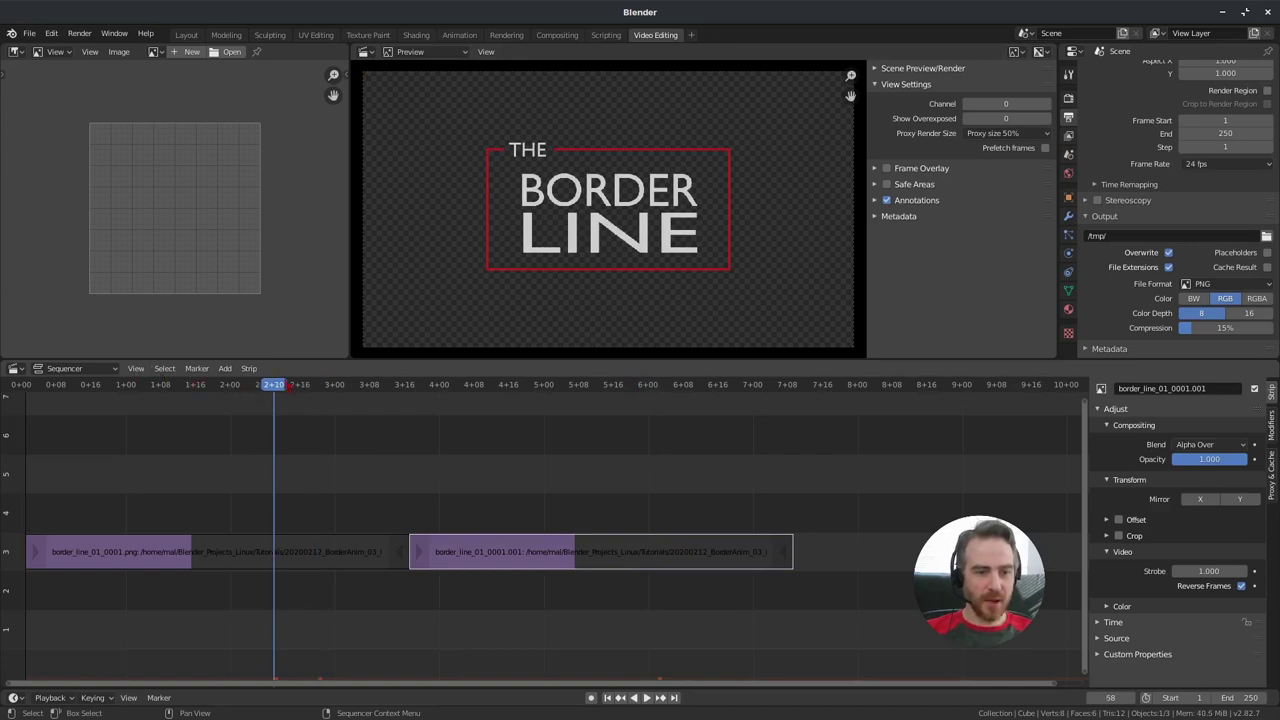
left_click(362, 389)
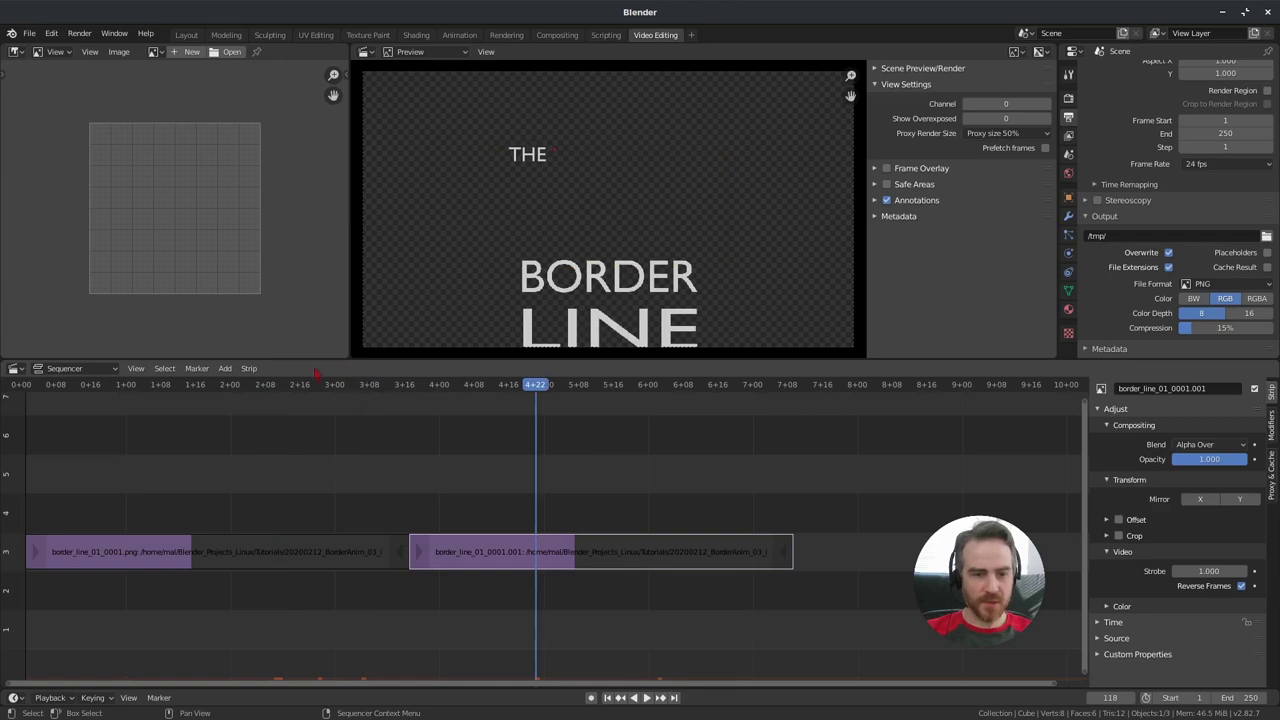
left_click(282, 388)
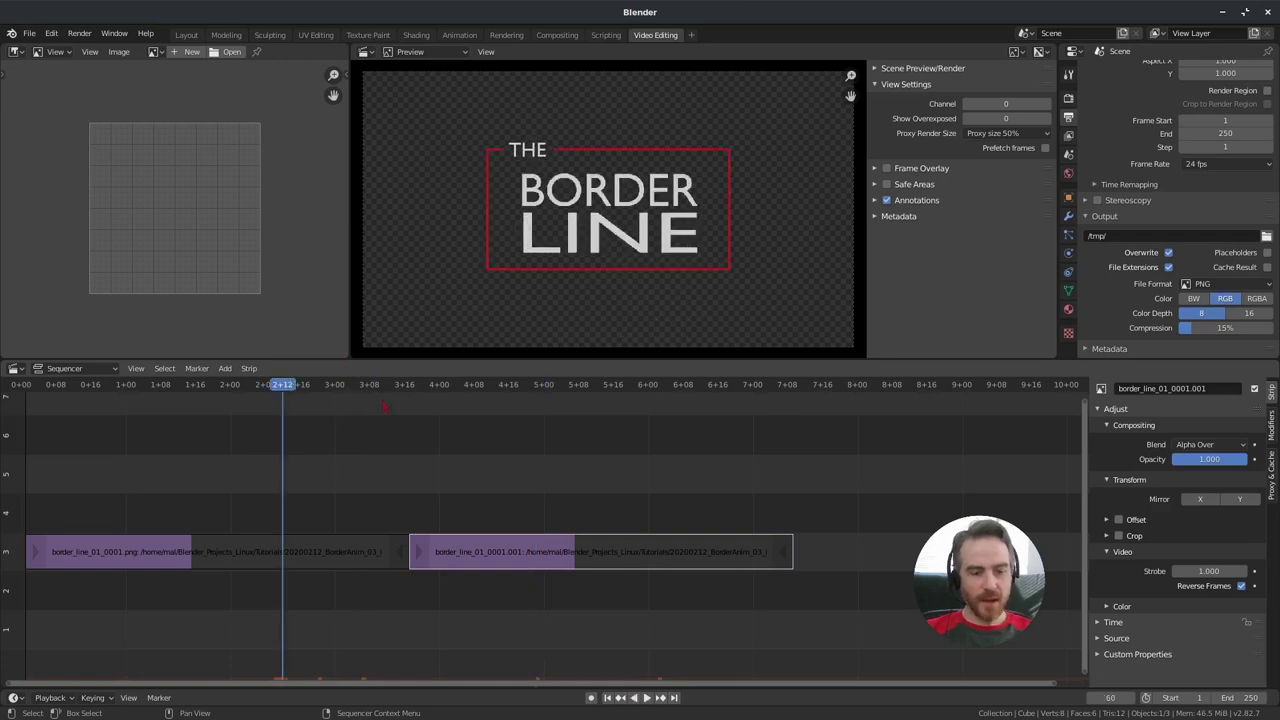
Step: Play both strips through, restart from frame 1, and stop at 6+16 within the reversed strip
key("space")
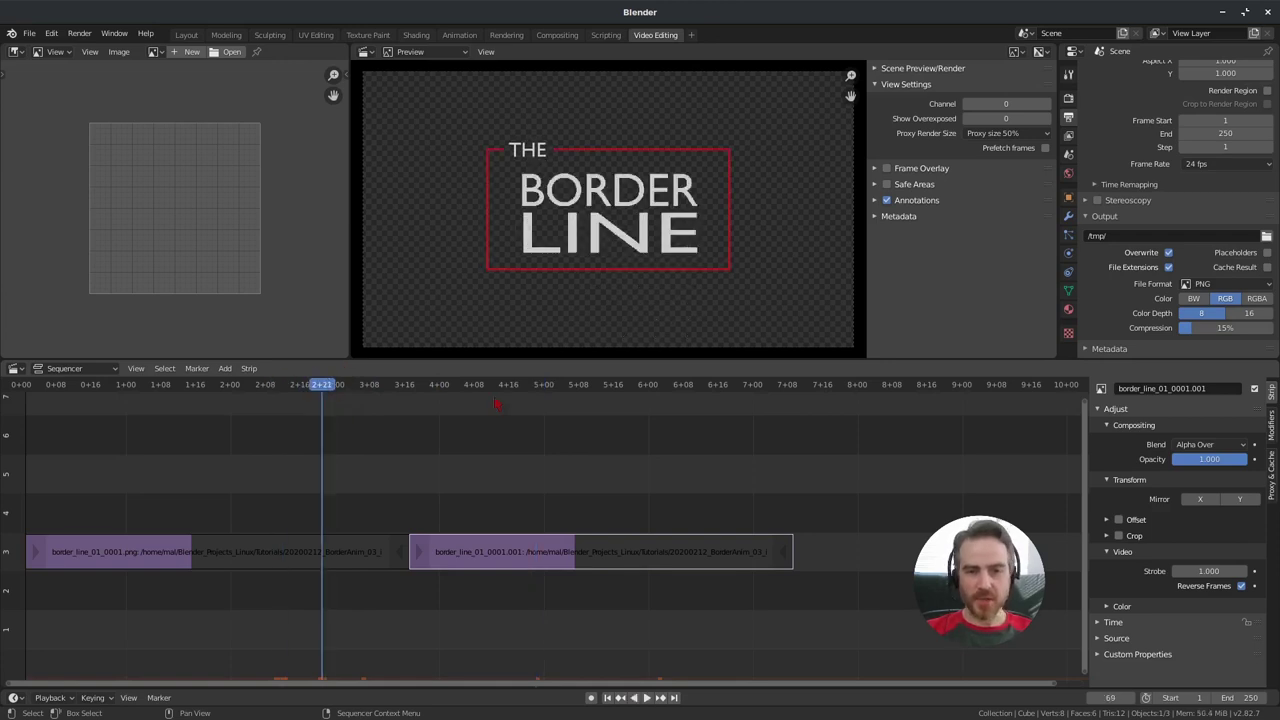
key("space")
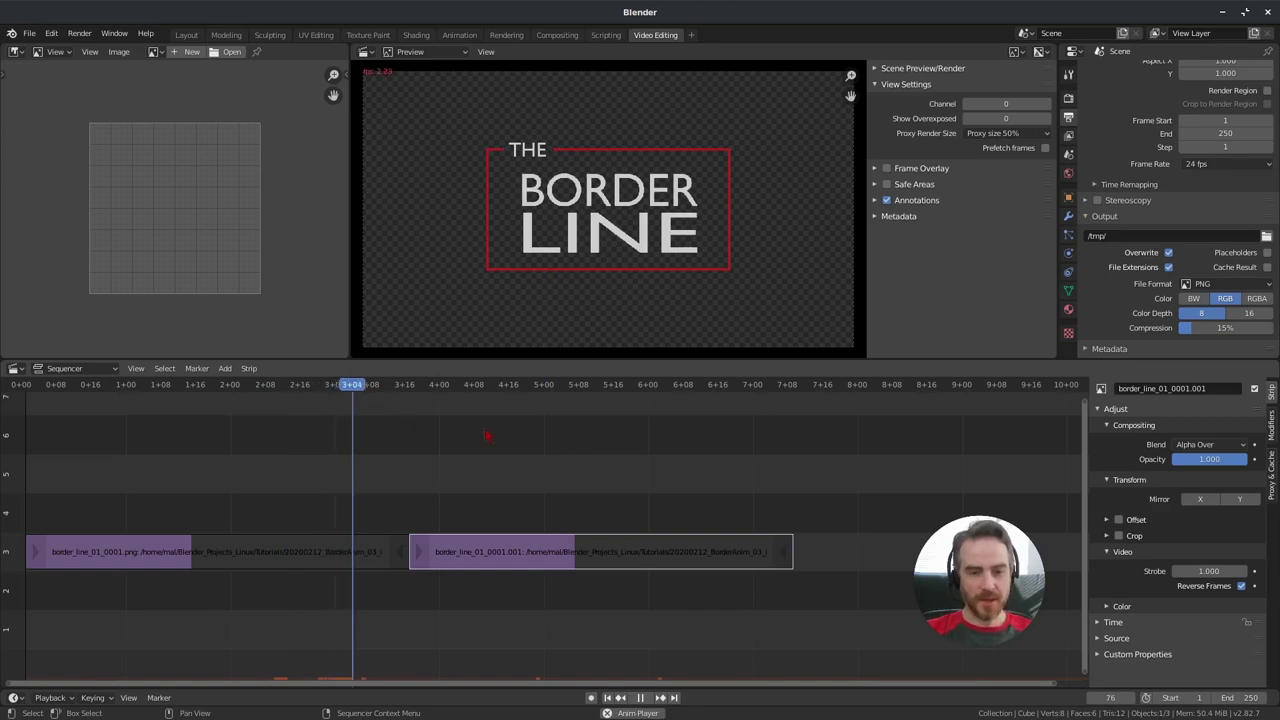
key("shift+Left")
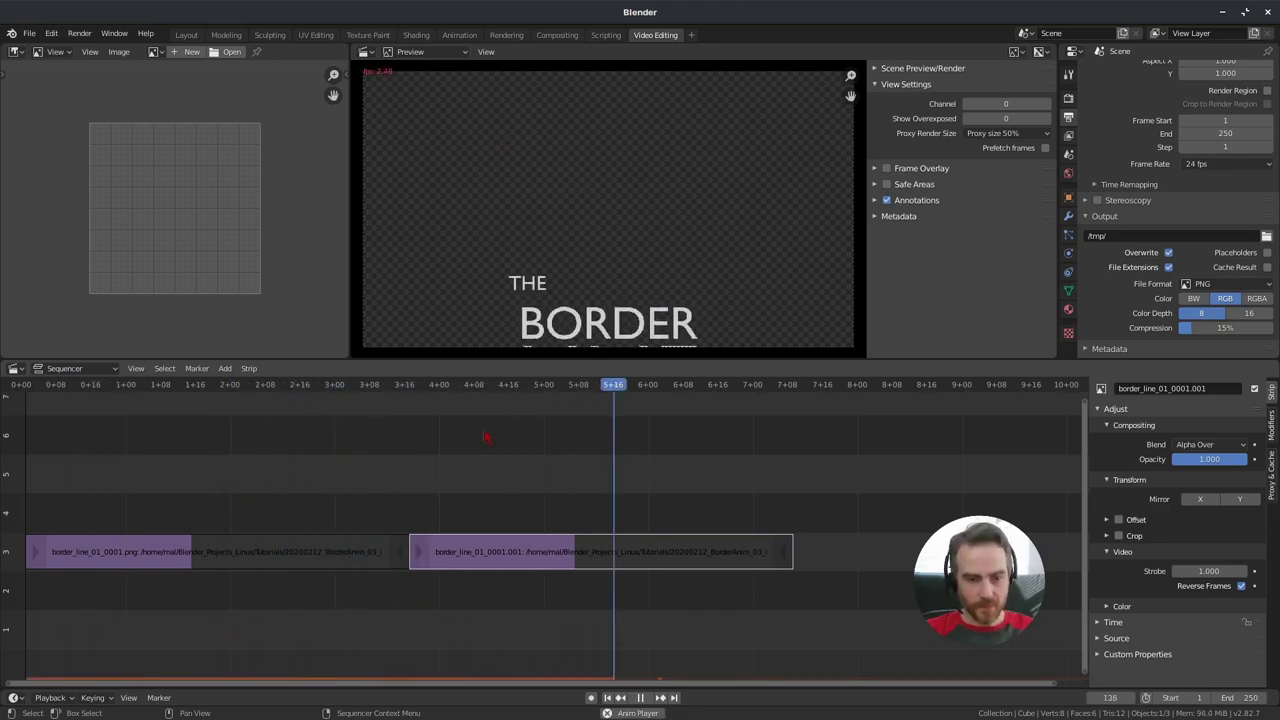
key("space")
key("shift+Left")
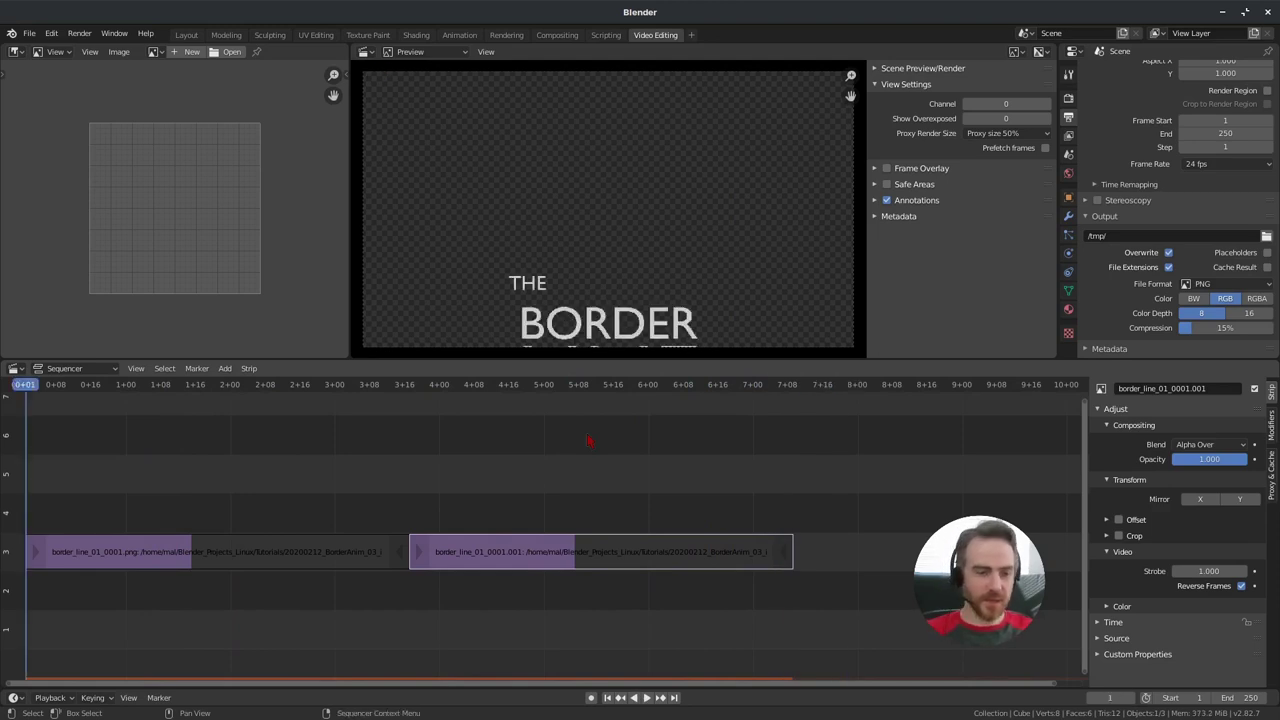
key("space")
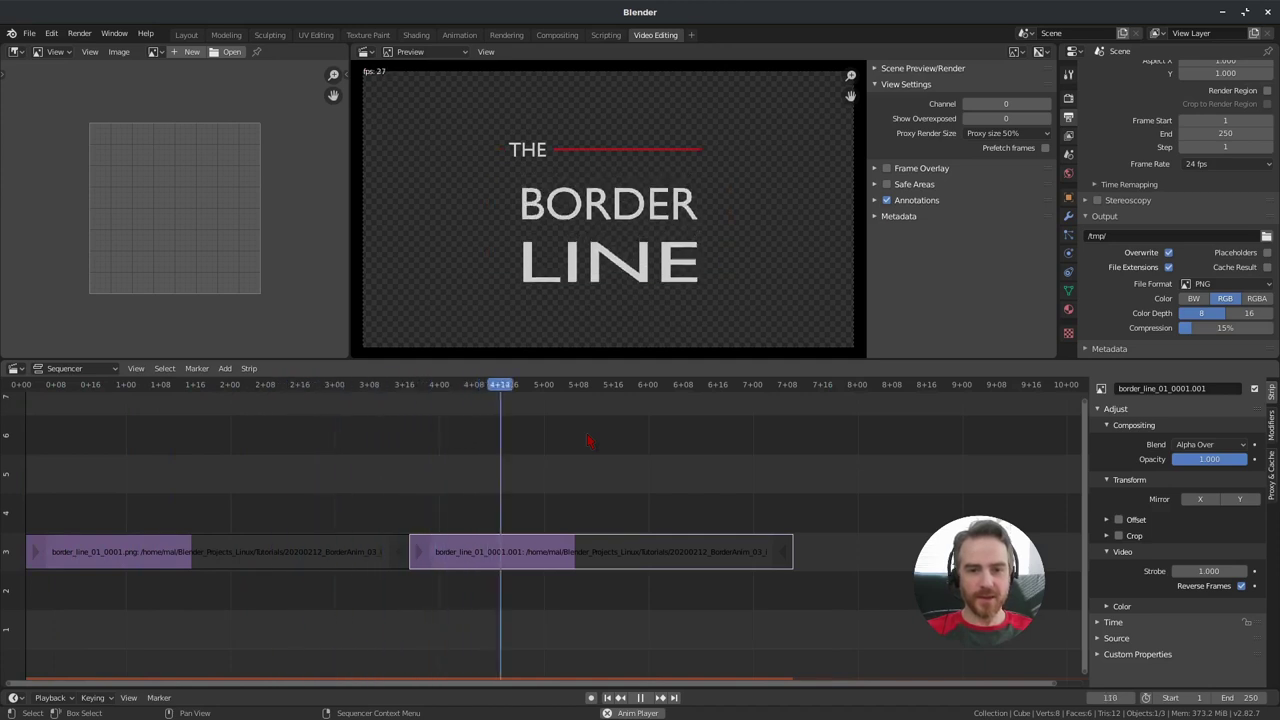
key("space")
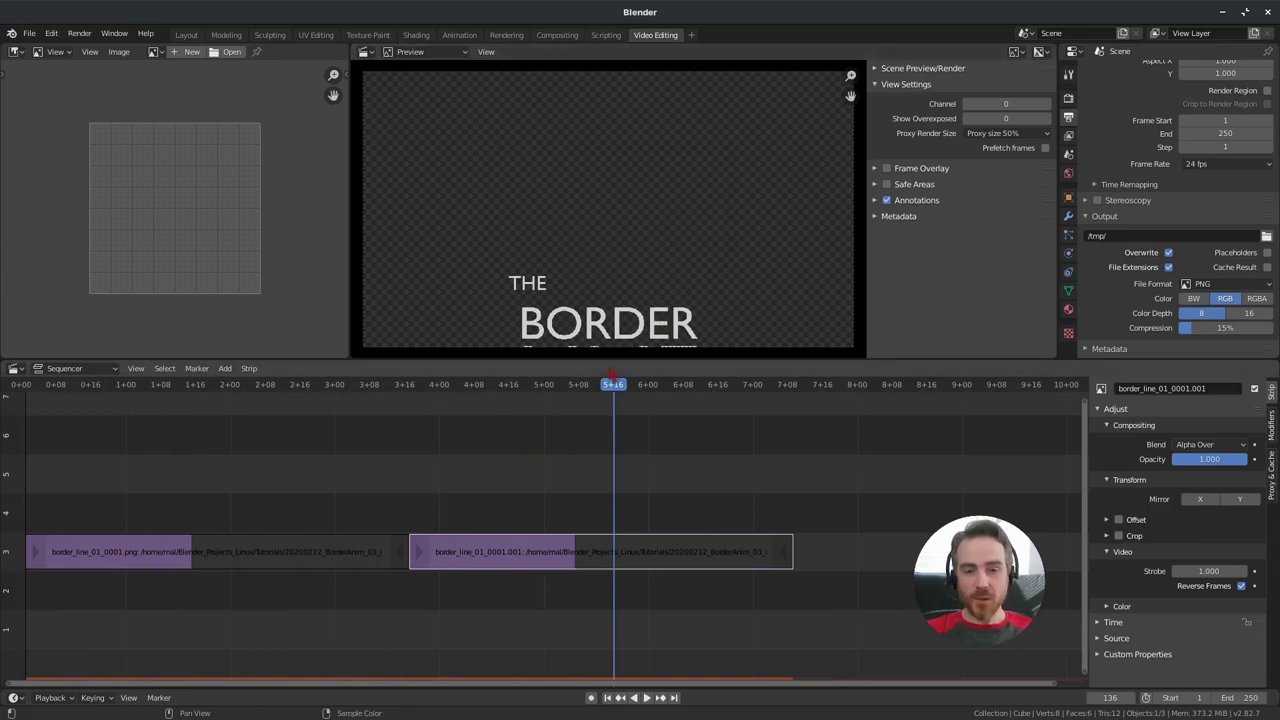
key("space")
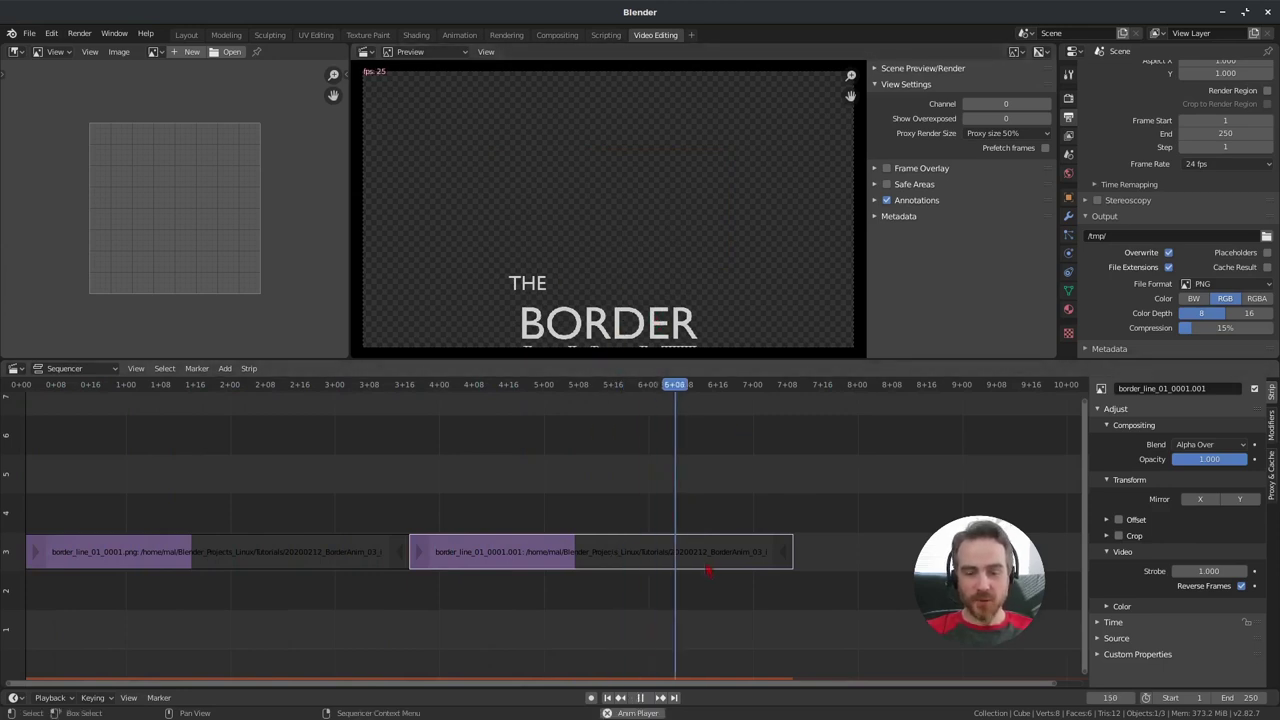
key("space")
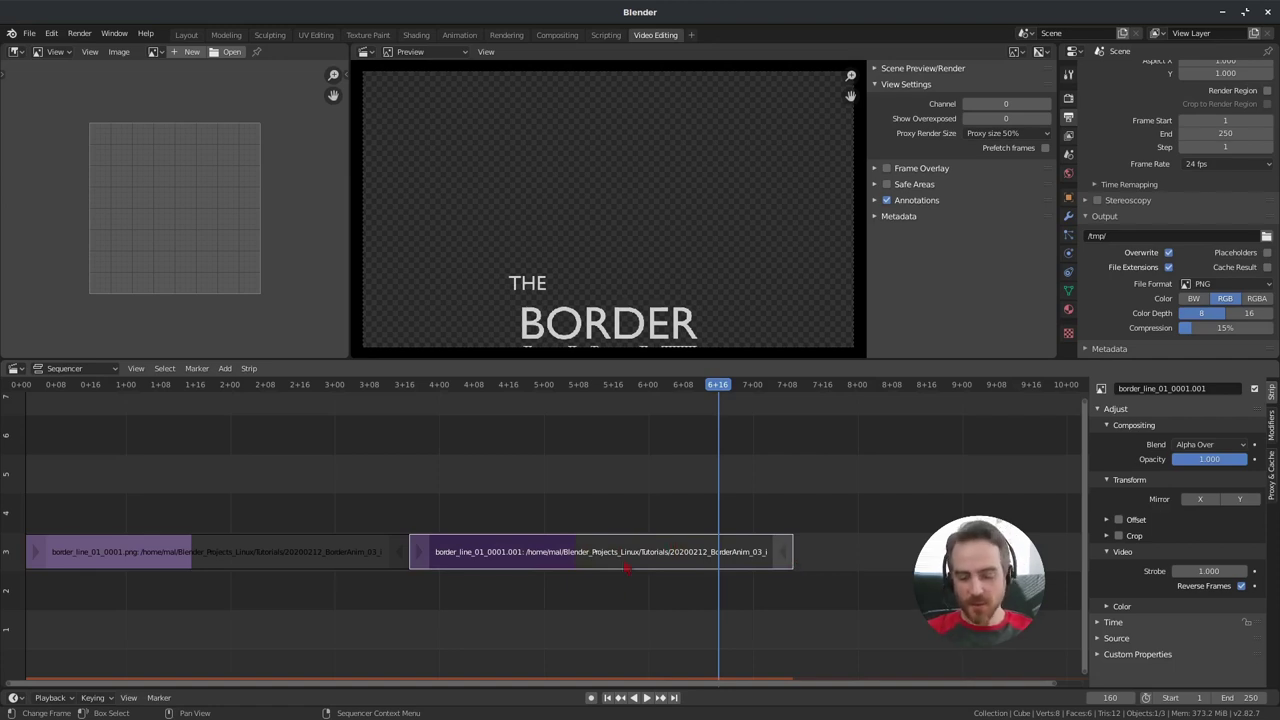
Step: Shorten the reversed strip's end so that it stops at its last source image
key("ctrl+z")
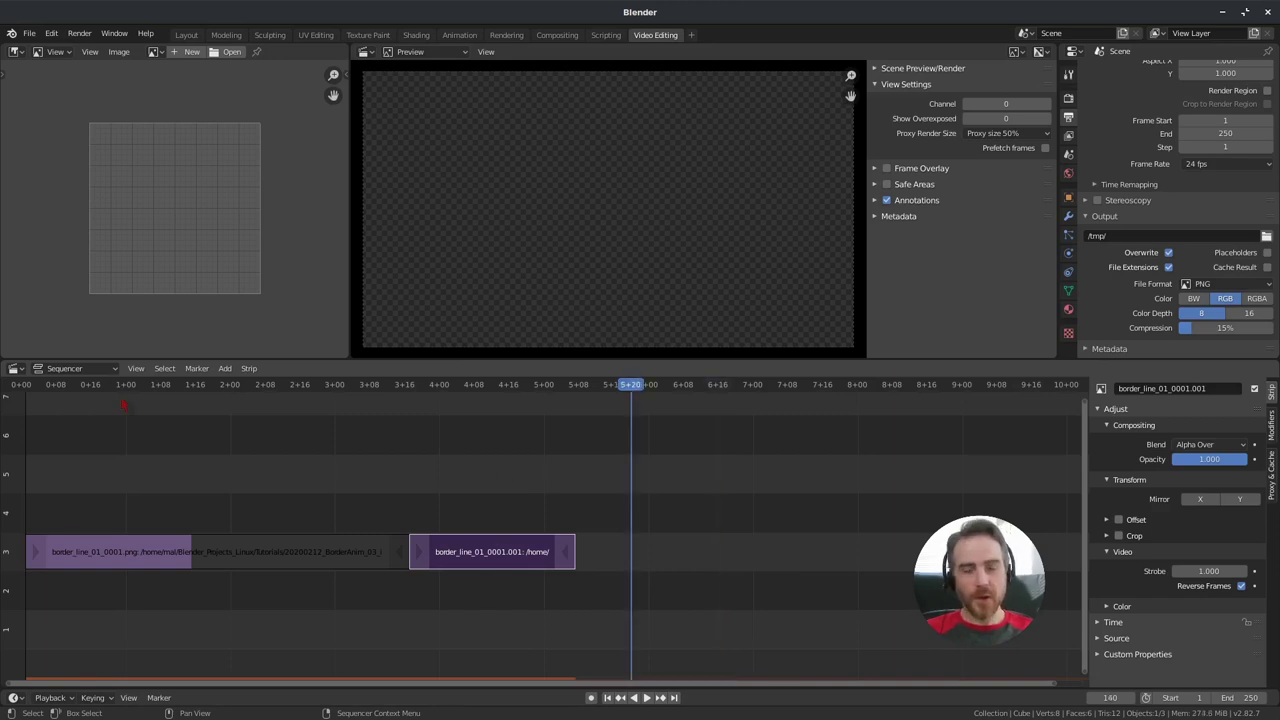
Step: Play the sequence from frame 1, pause at 2+05 on the finished title, and resume playback
key("shift+Left")
key("space")
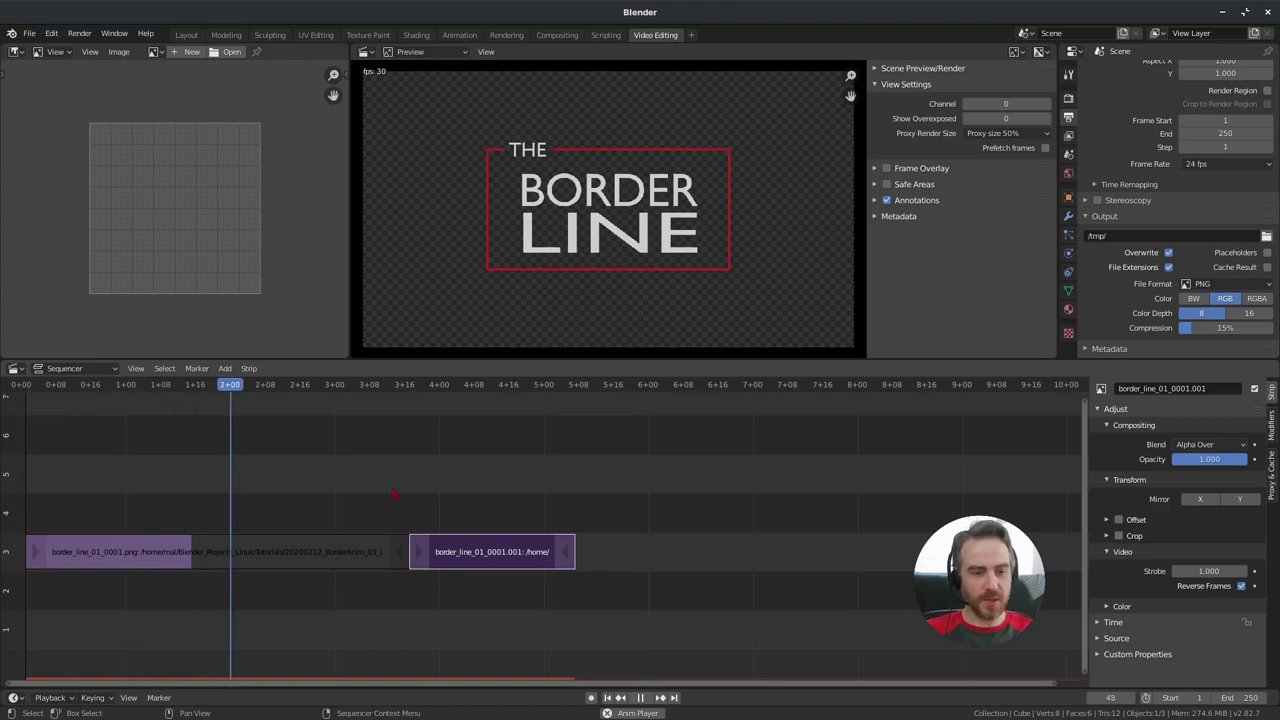
key("space")
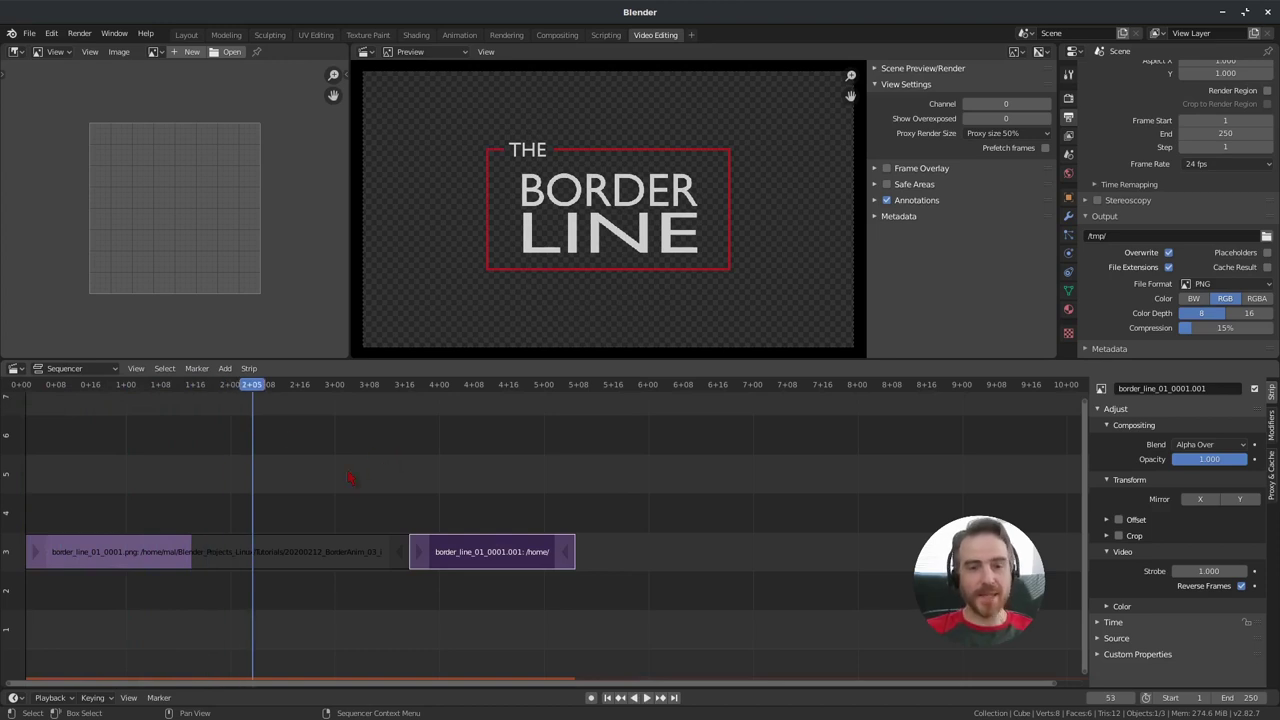
key("space")
Step: Return to frame 1 and group the original and reversed strips into one meta strip
left_click_drag(268, 393, 27, 398)
key("space")
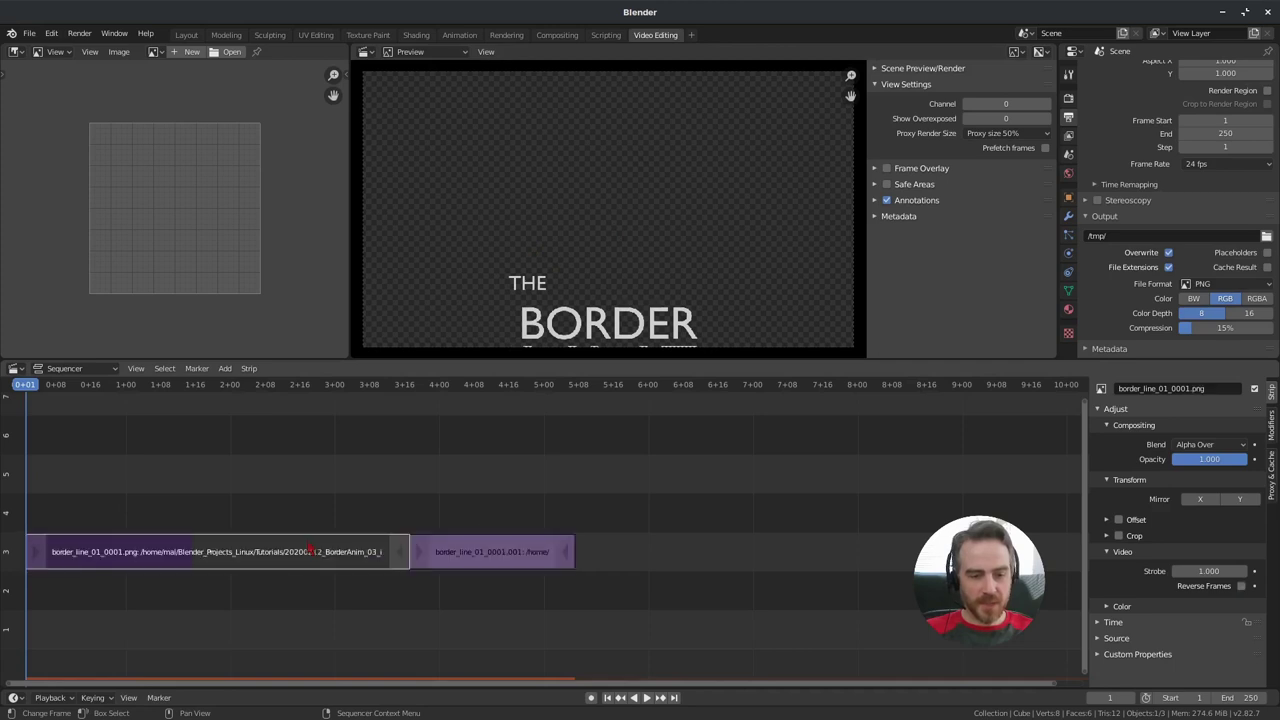
left_click(469, 560)
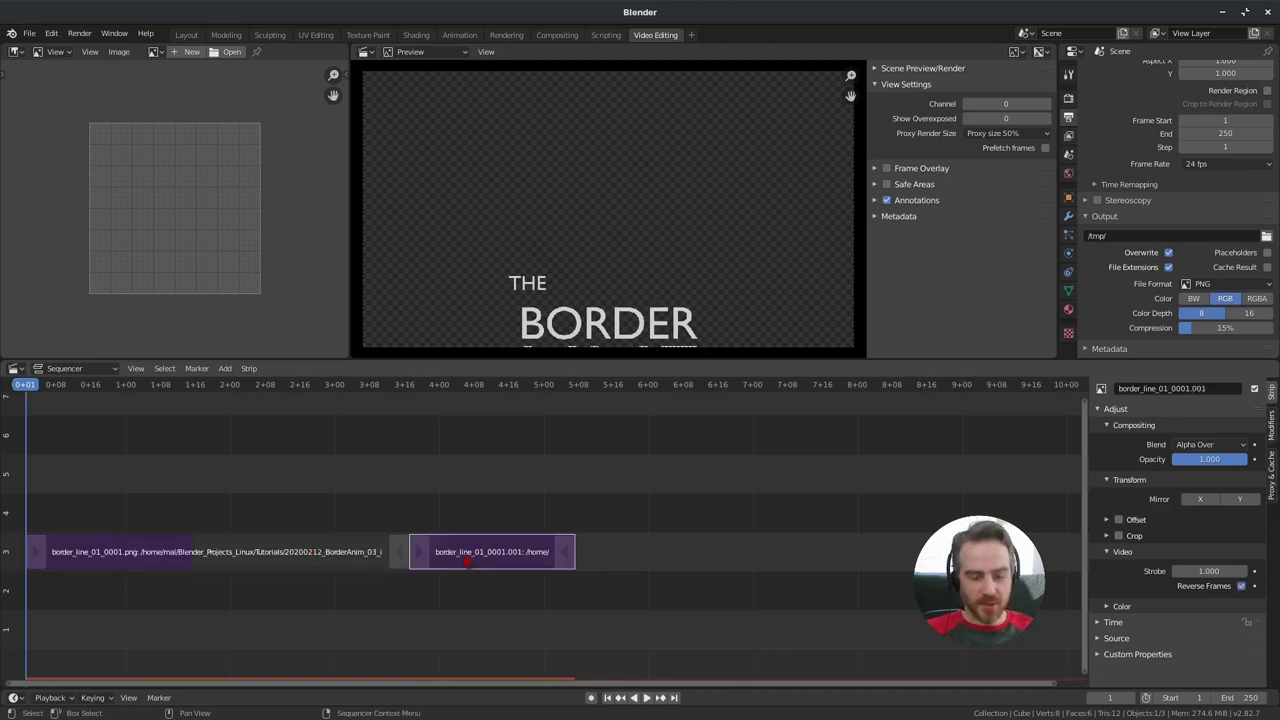
key("ctrl+g")
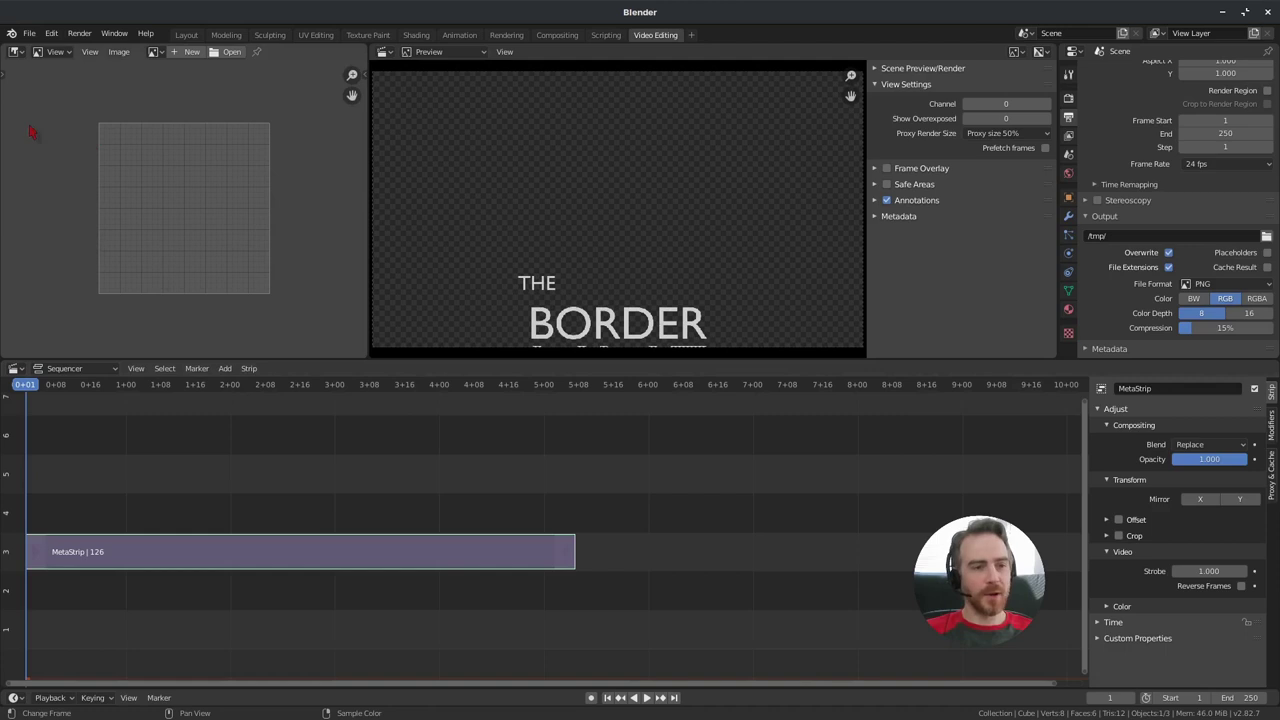
Step: Show the Render Result in the Image Editor and render frame 1 as a still image
left_click(16, 51)
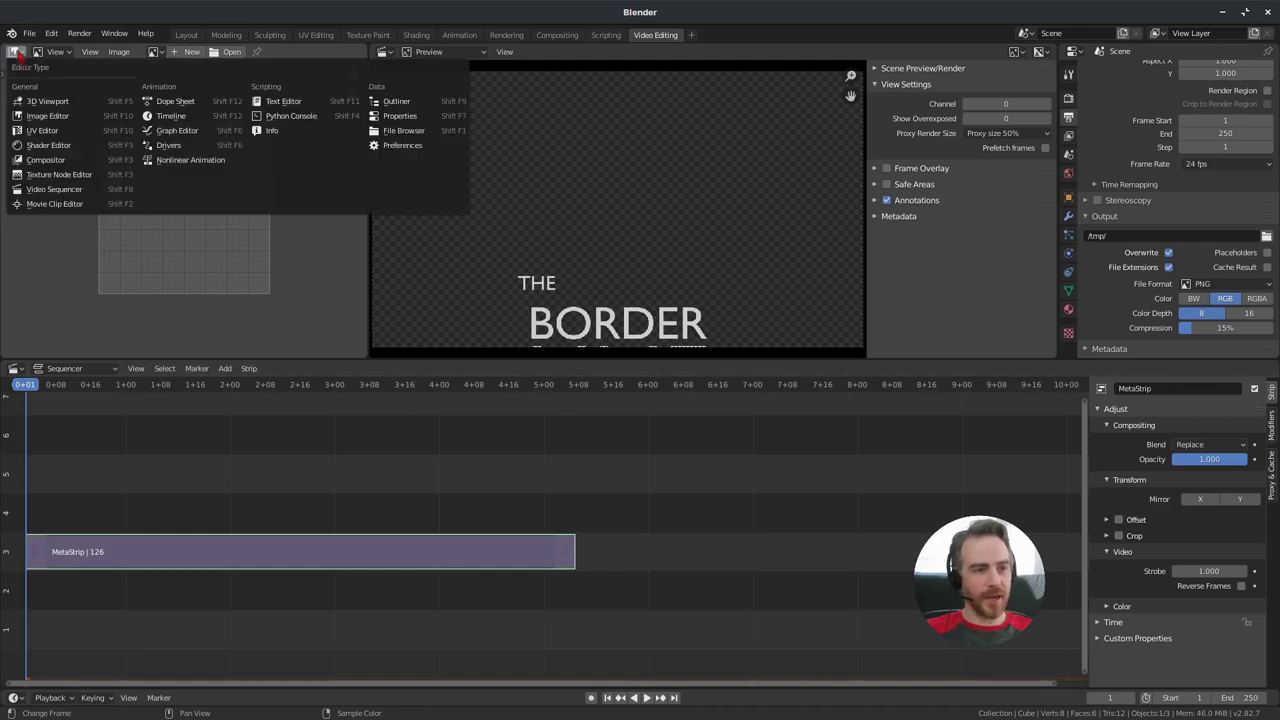
left_click(52, 119)
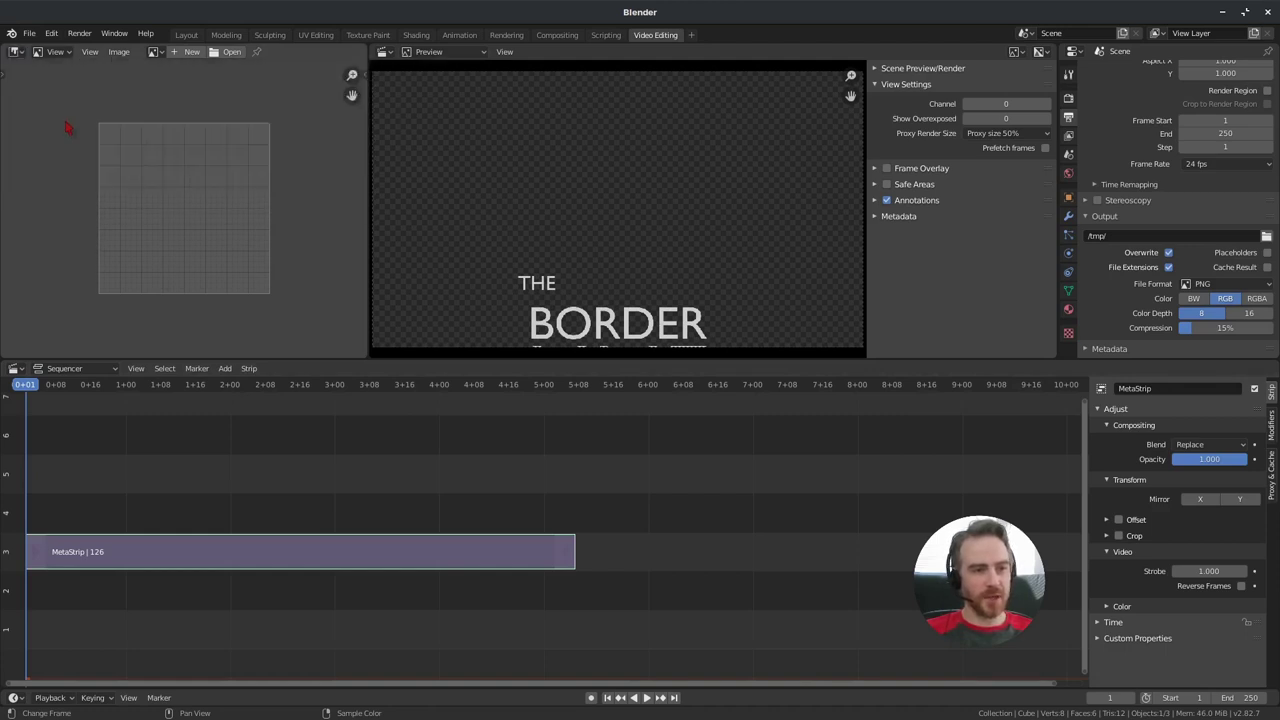
left_click(155, 51)
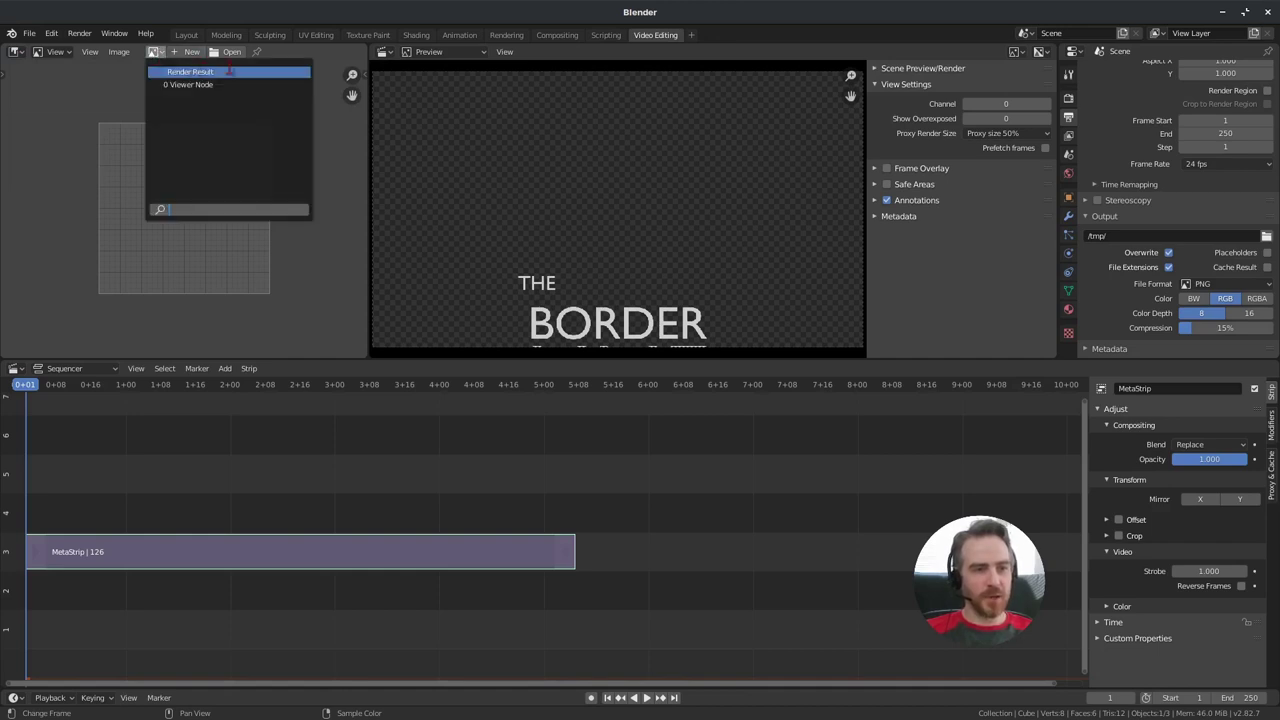
left_click(229, 71)
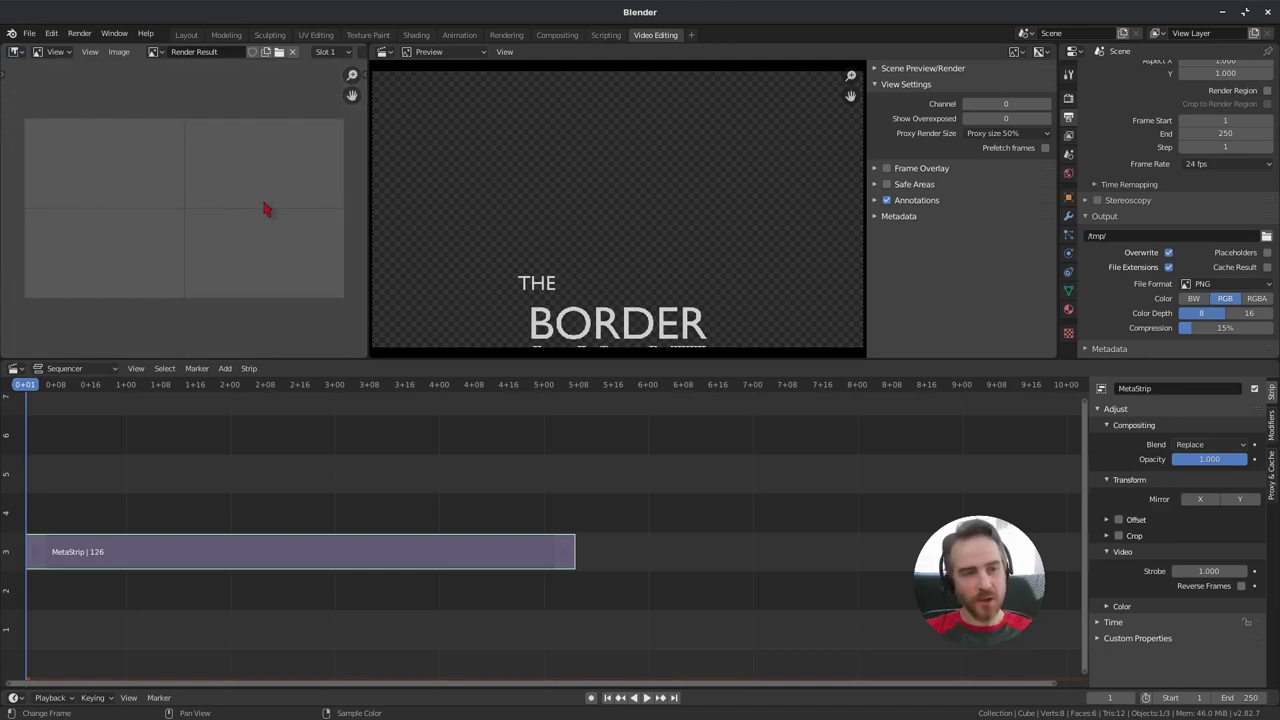
left_click(79, 33)
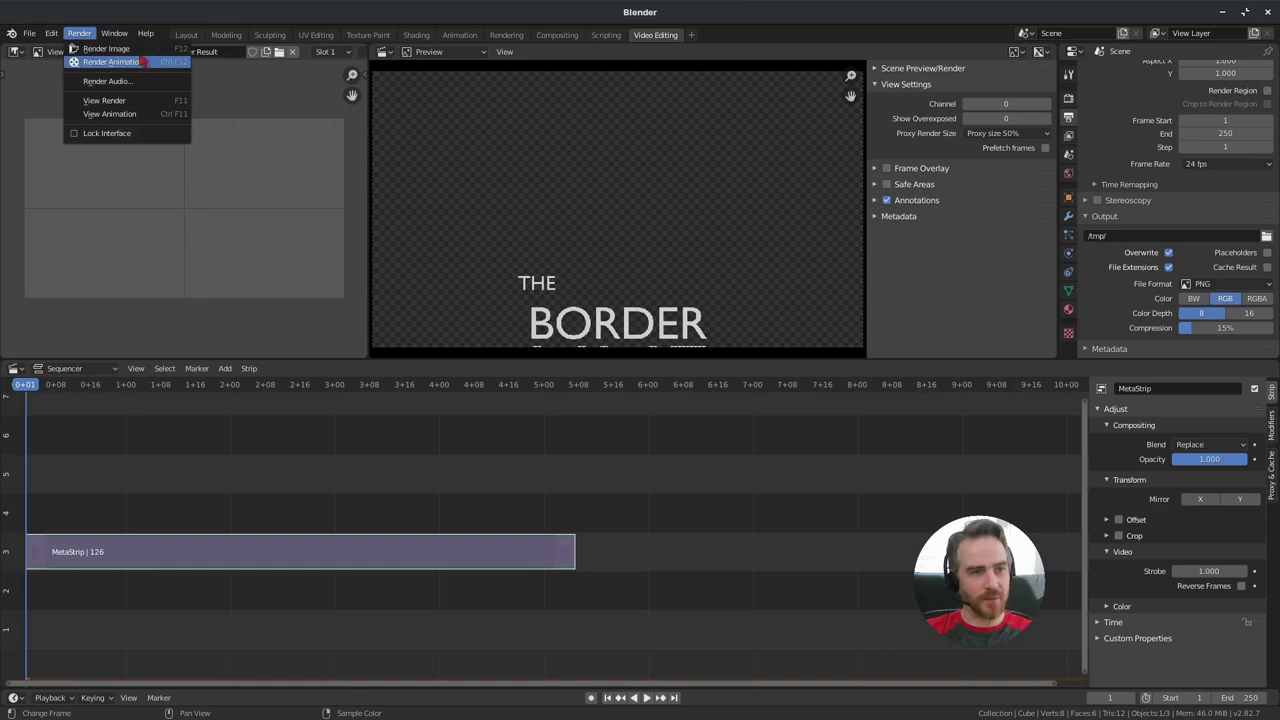
left_click(181, 49)
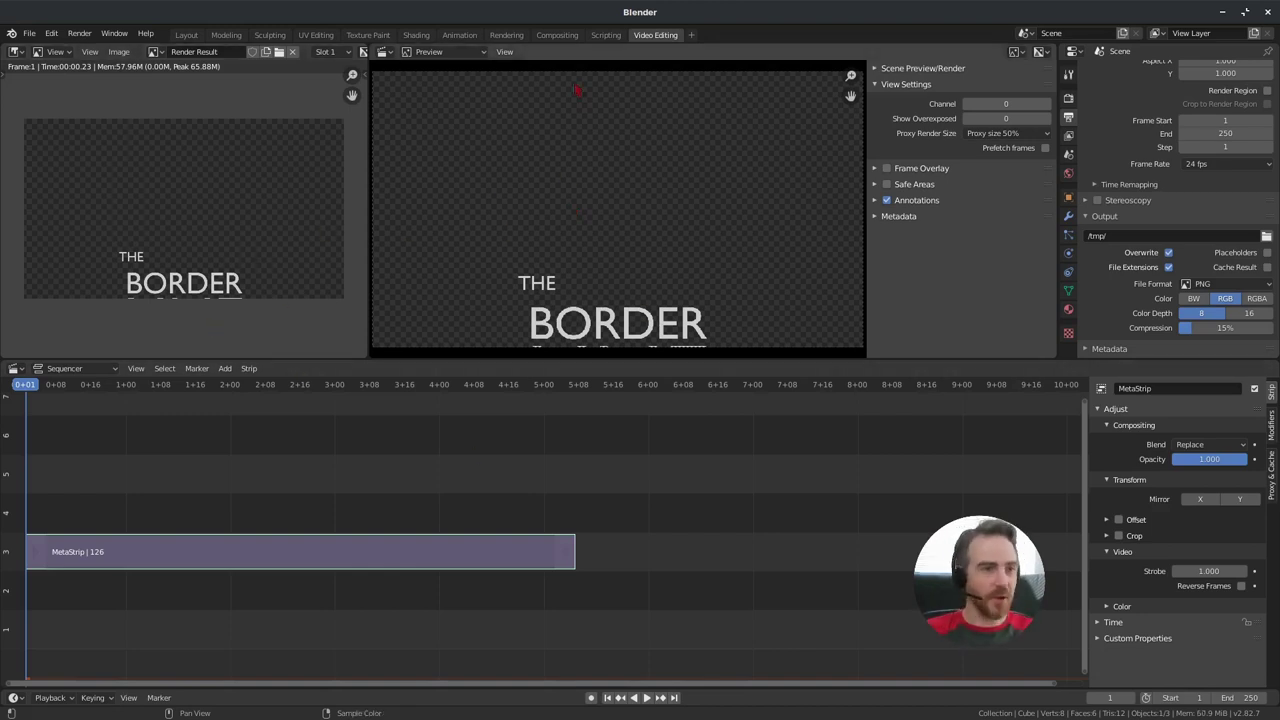
Step: Check the Temporary Windows preferences, keeping Render In at Keep User Interface, and close the preferences
left_click(51, 33)
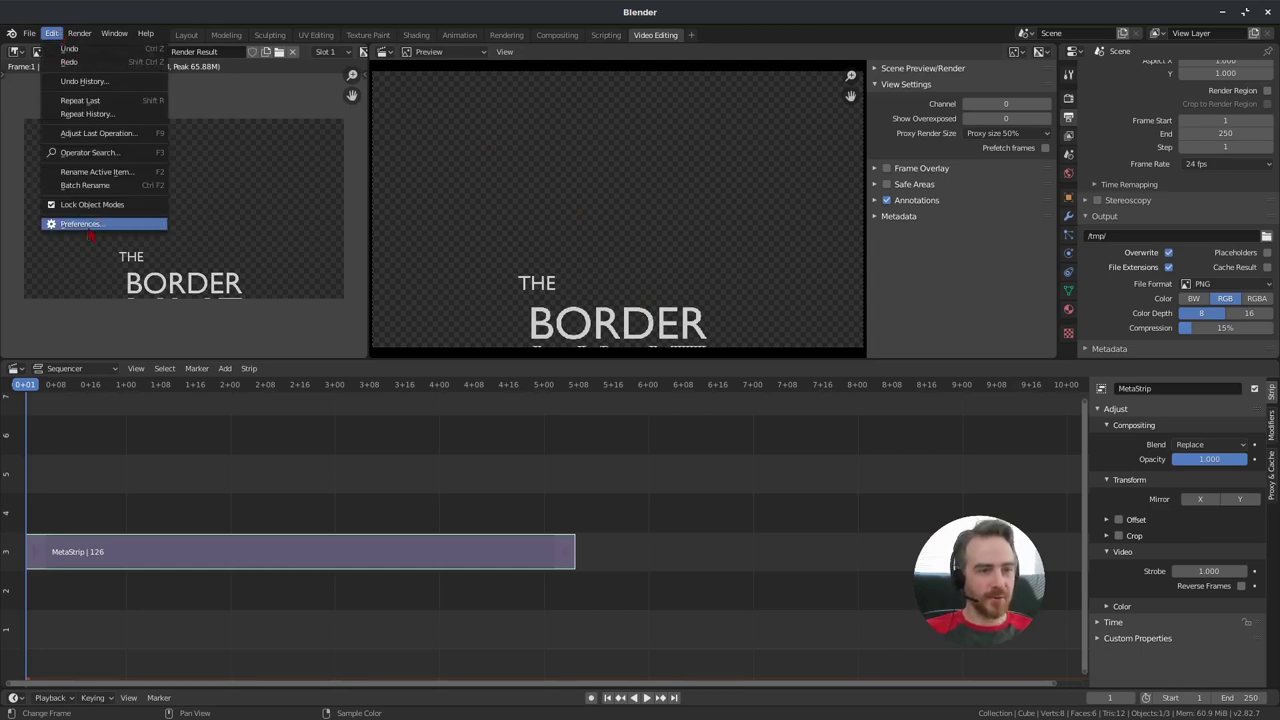
left_click(90, 226)
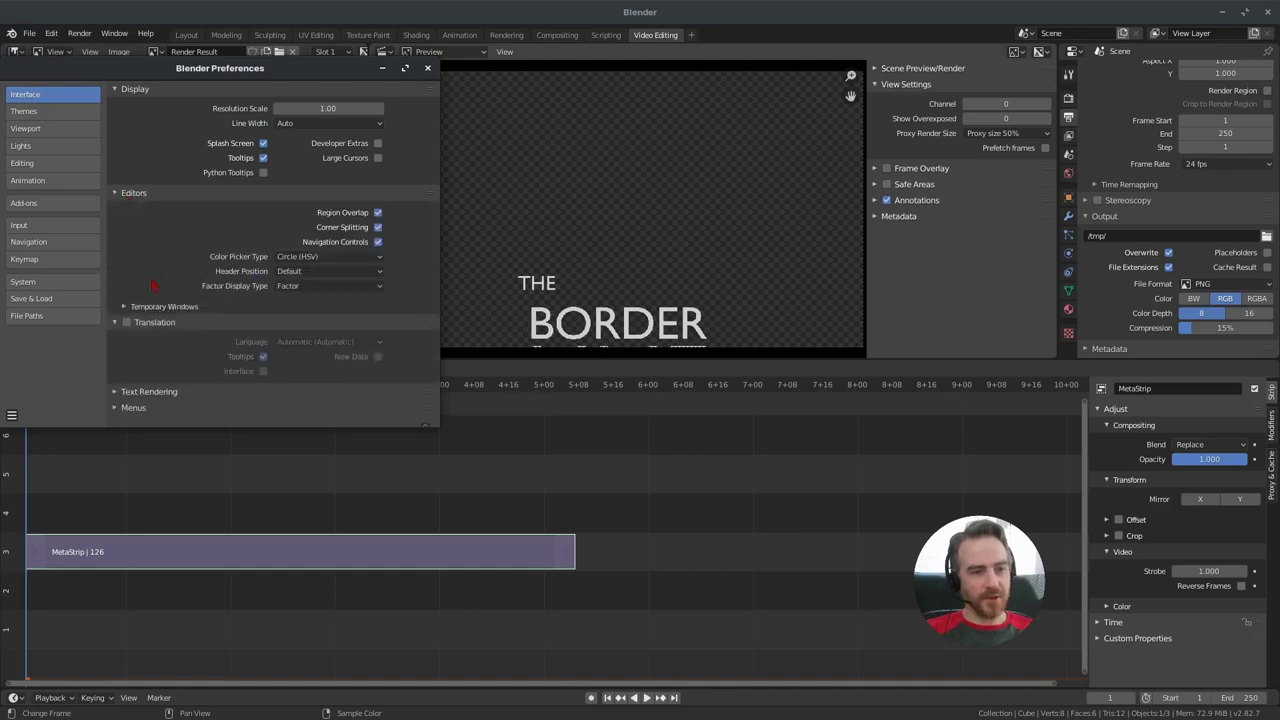
left_click(154, 307)
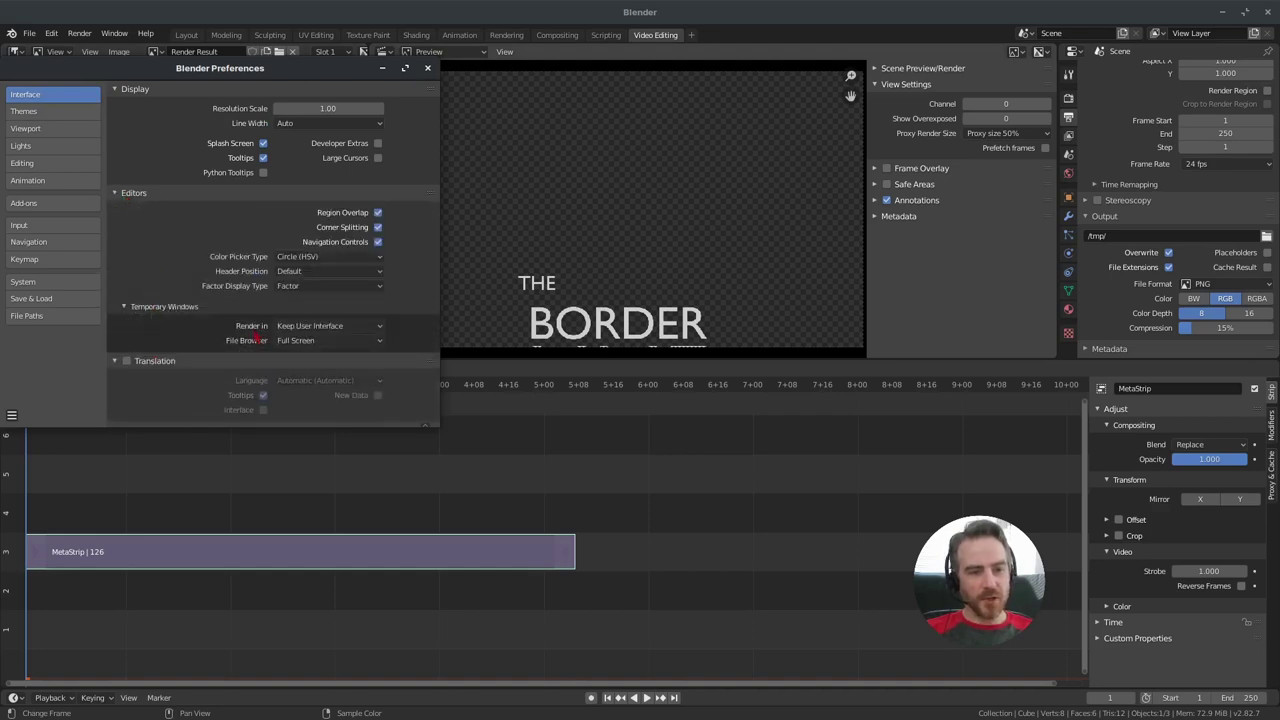
left_click(326, 330)
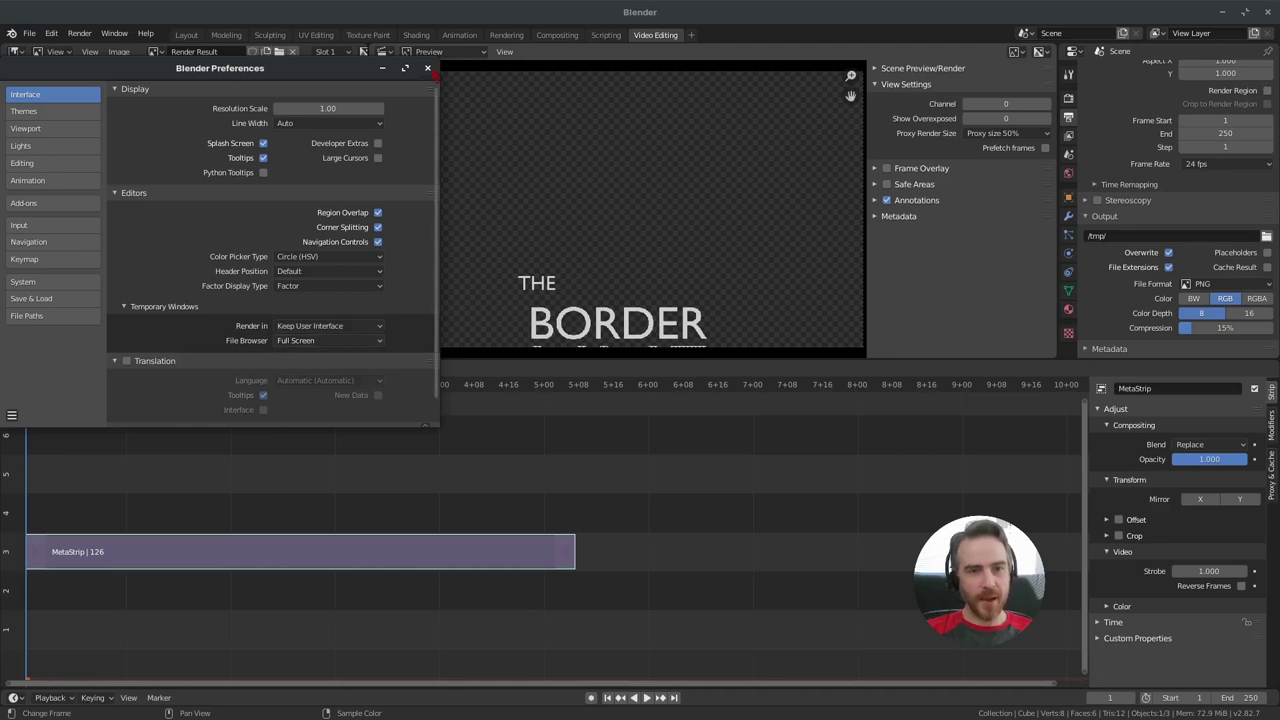
left_click(429, 69)
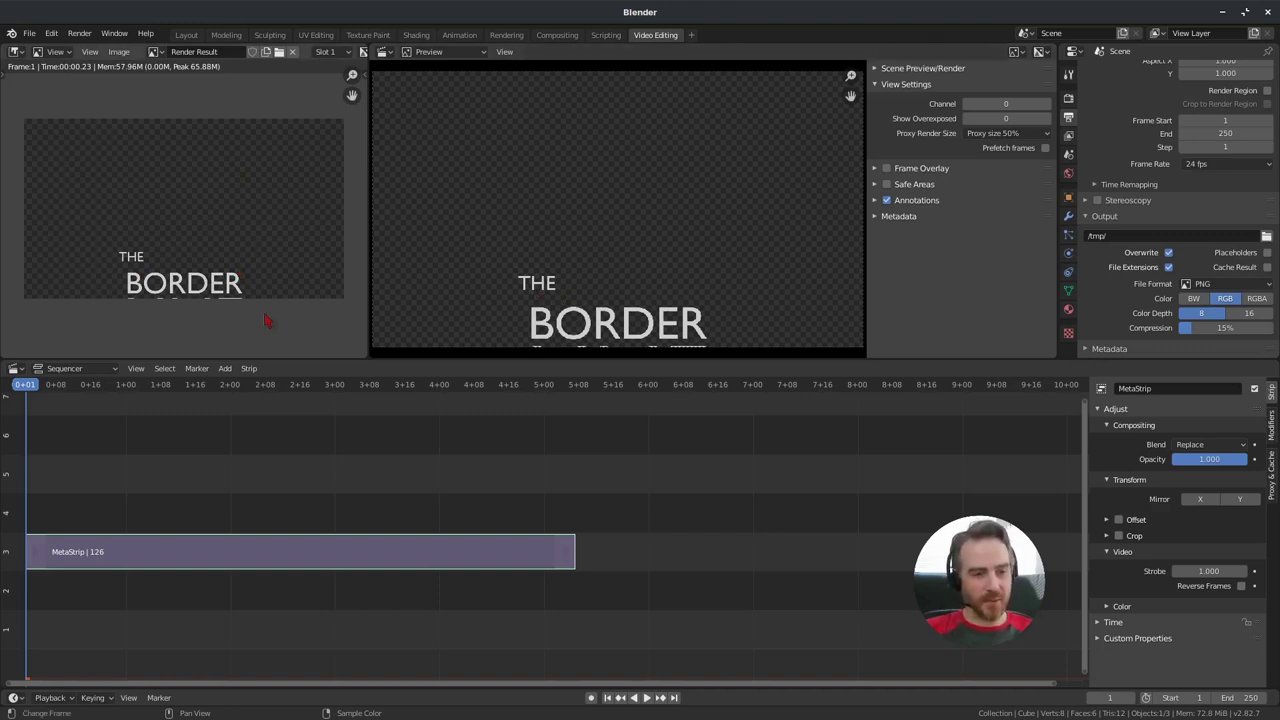
Step: Switch the Image Editor to Mask mode and add a square mask
left_click(56, 52)
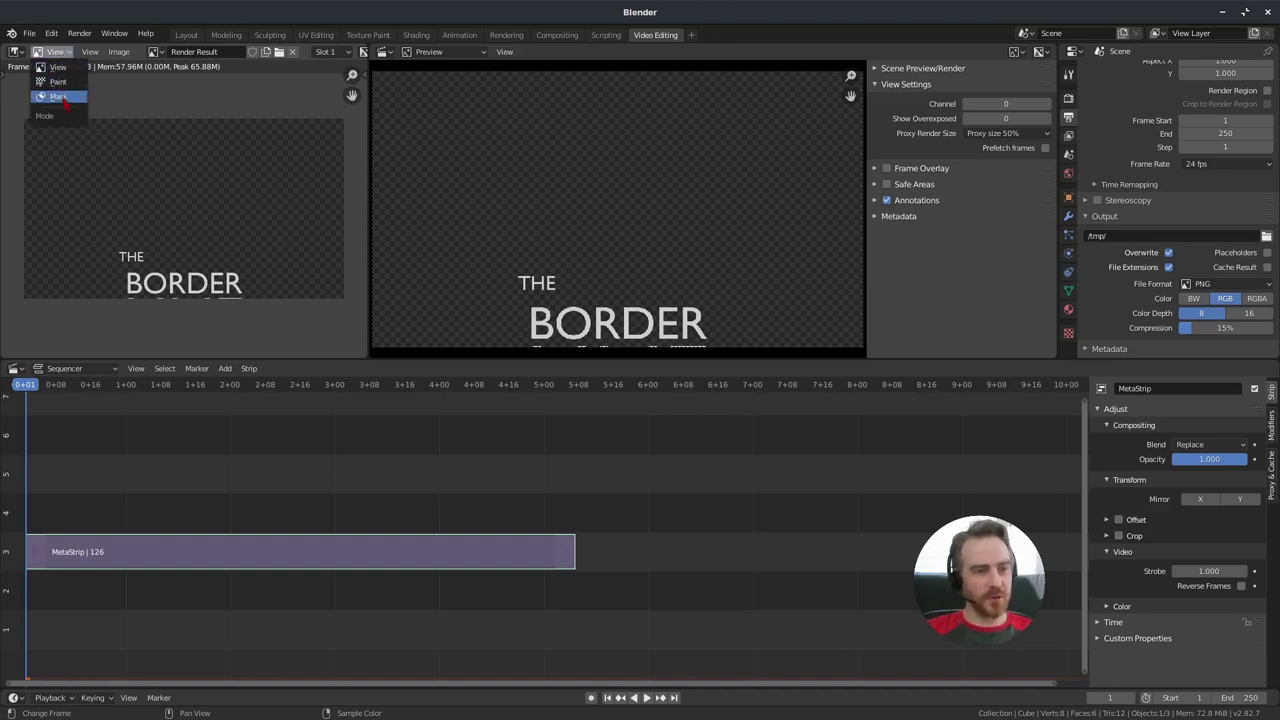
left_click(60, 96)
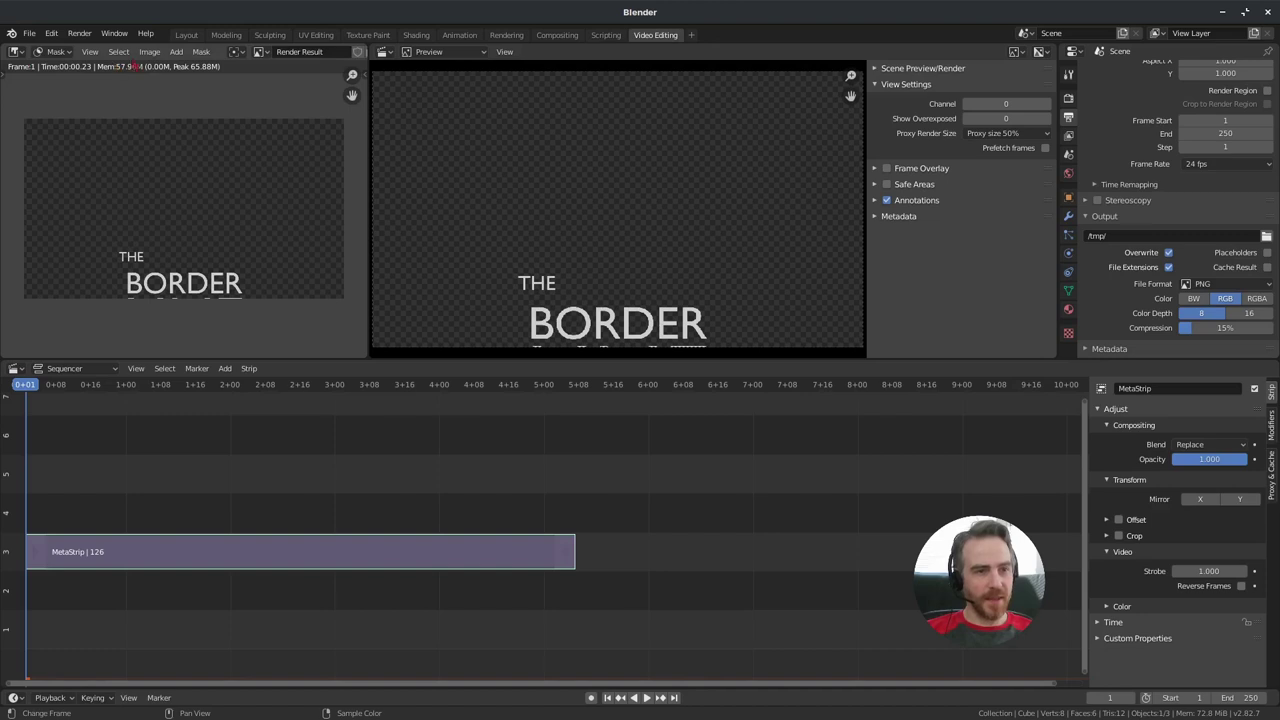
left_click(176, 52)
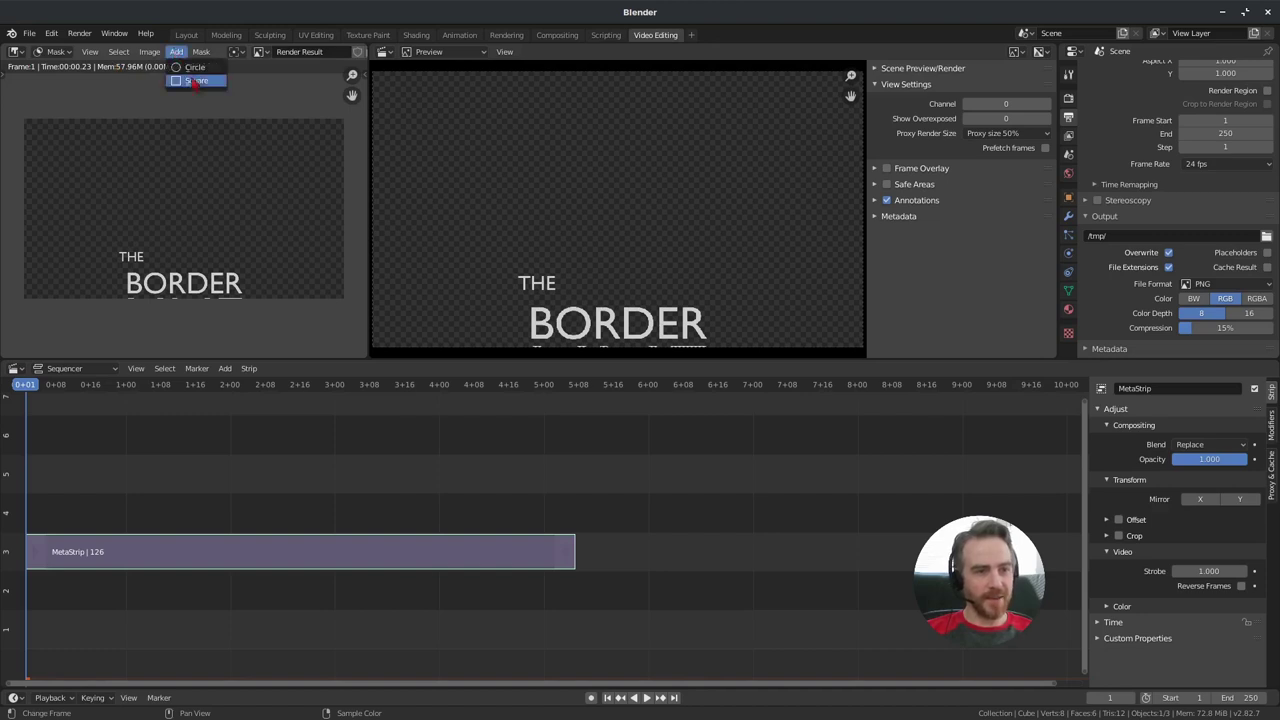
left_click(195, 81)
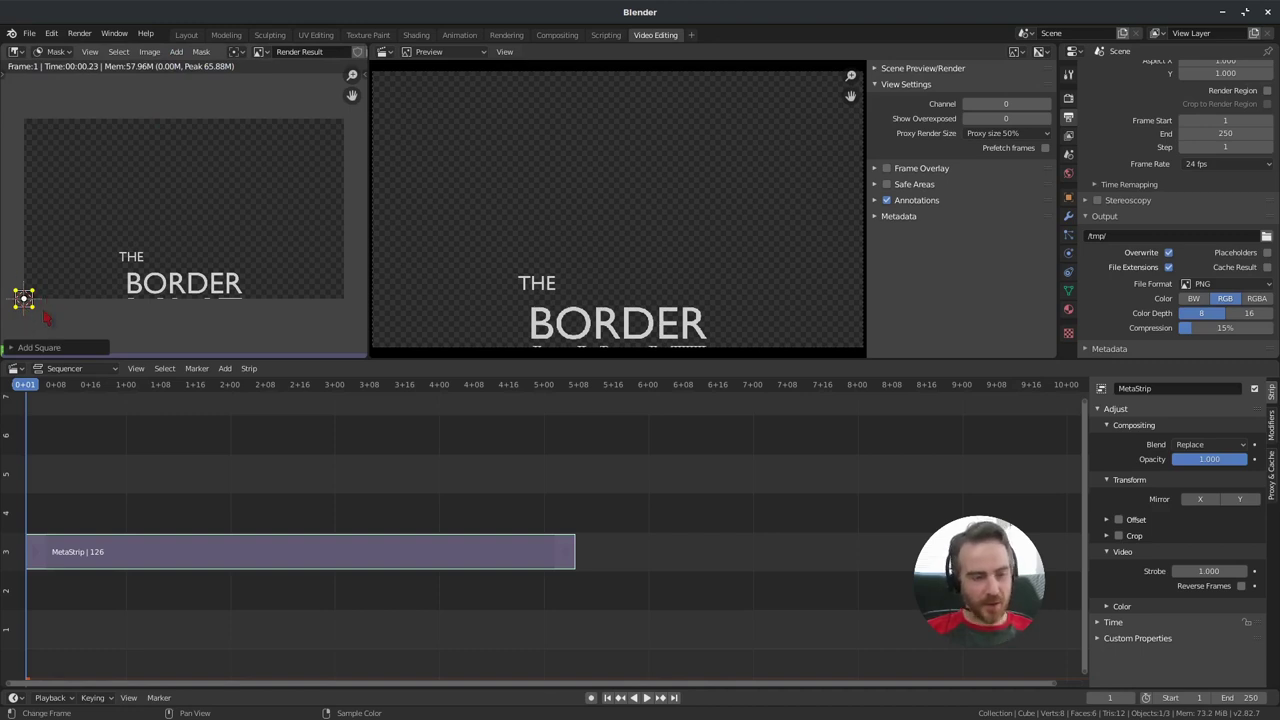
Step: Move the square mask onto the middle of the word BORDER and scale it up about 3 times
key("g")
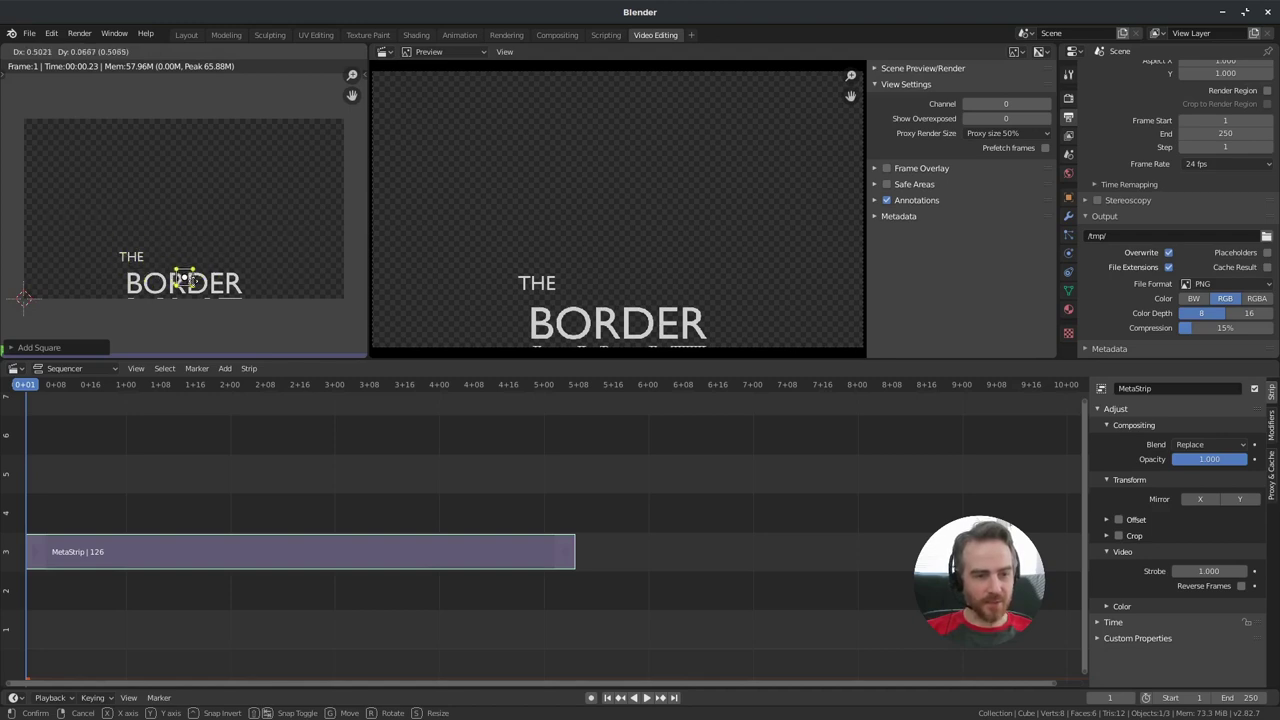
left_click(174, 284)
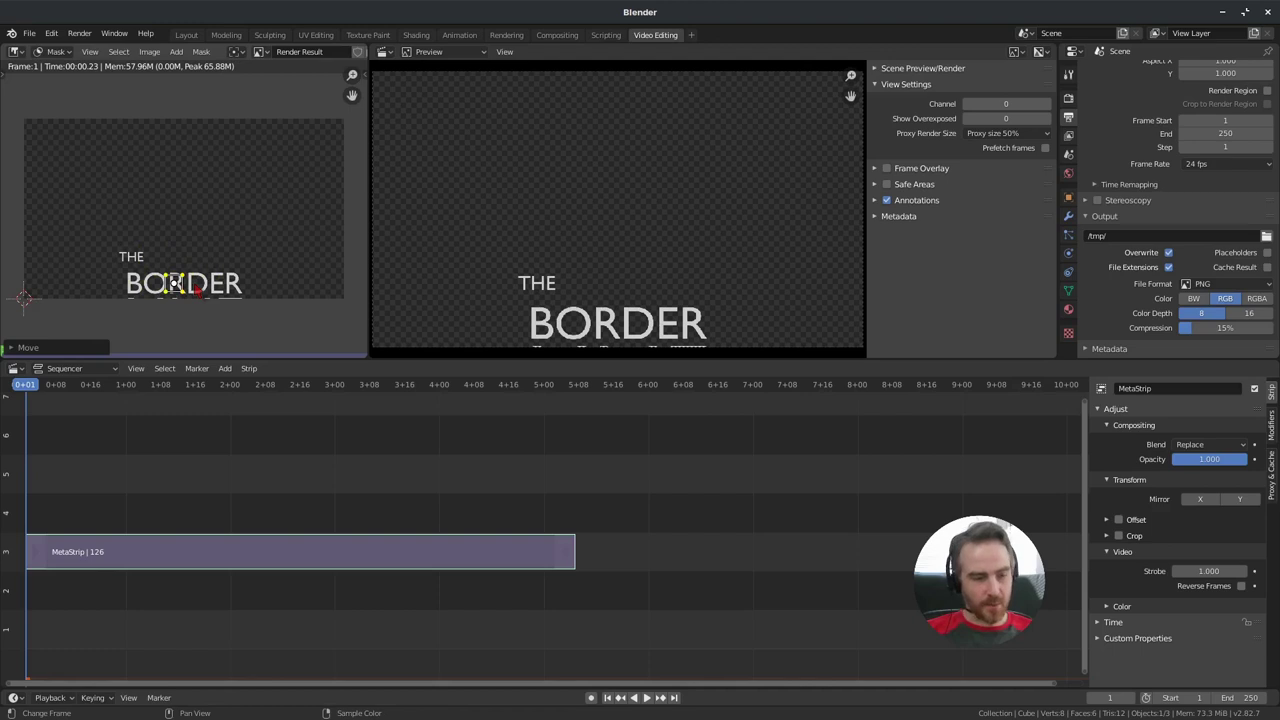
key("s")
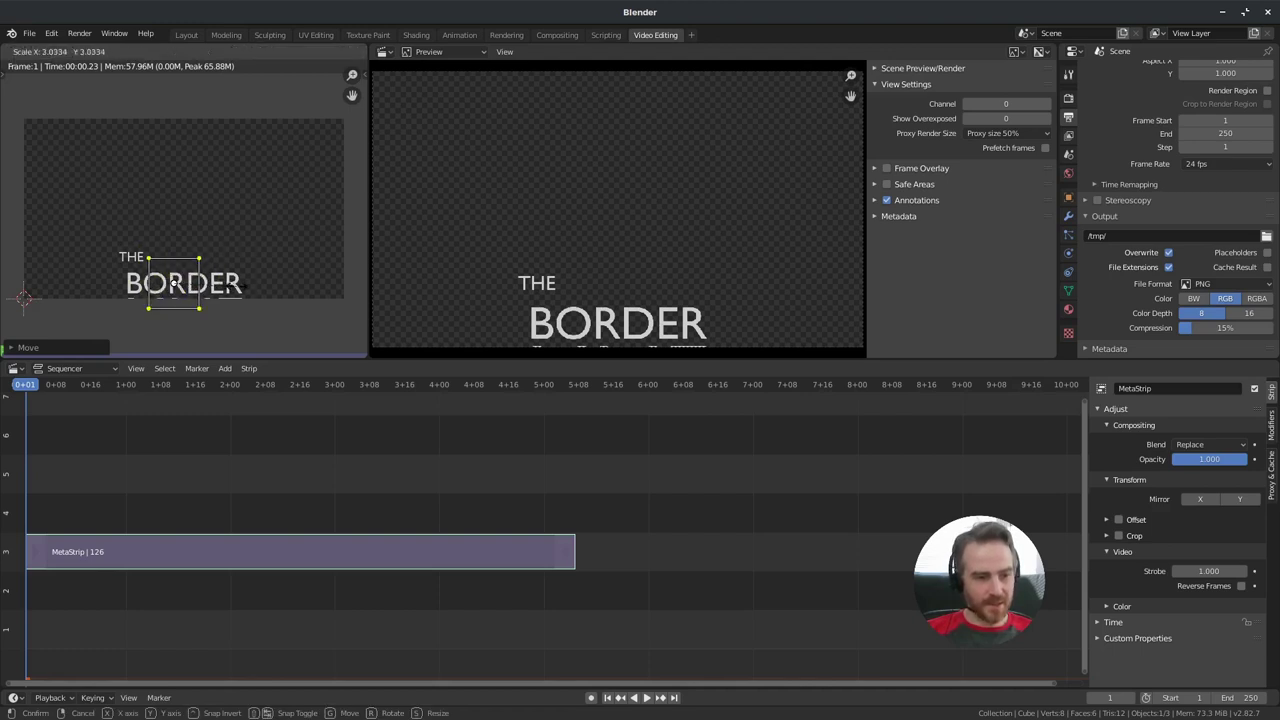
left_click(174, 284)
key("g")
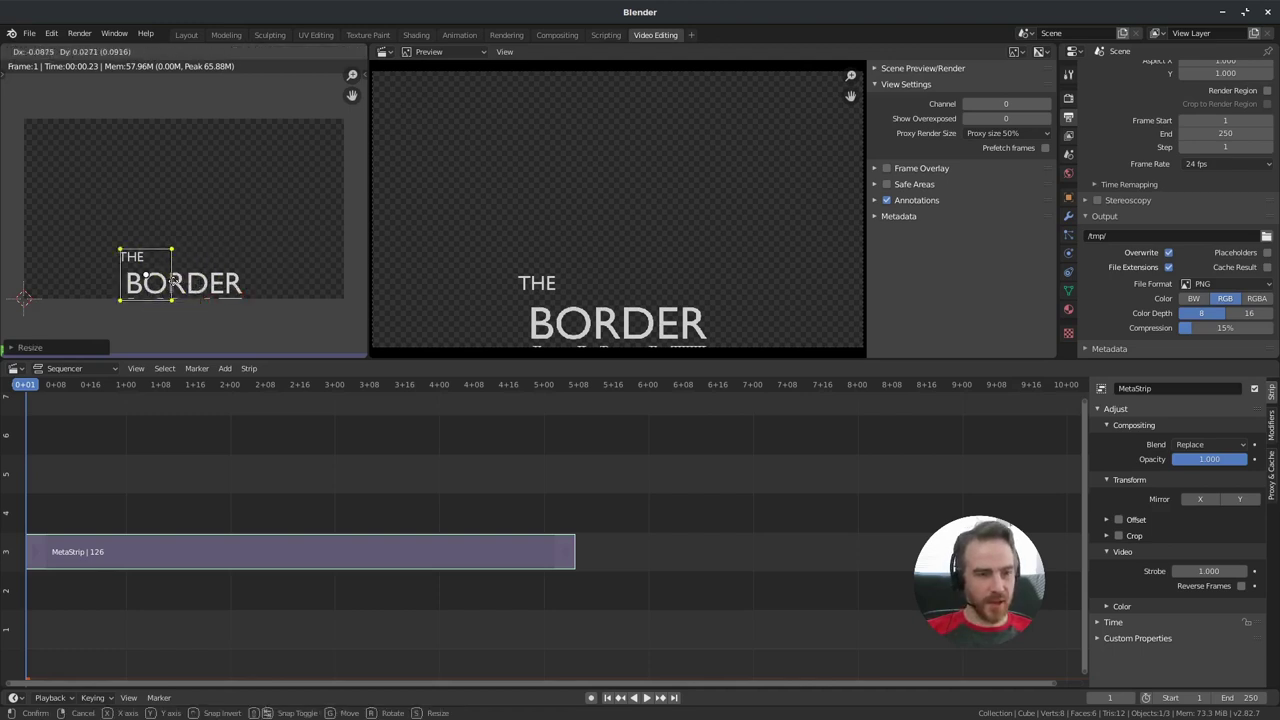
left_click(207, 287)
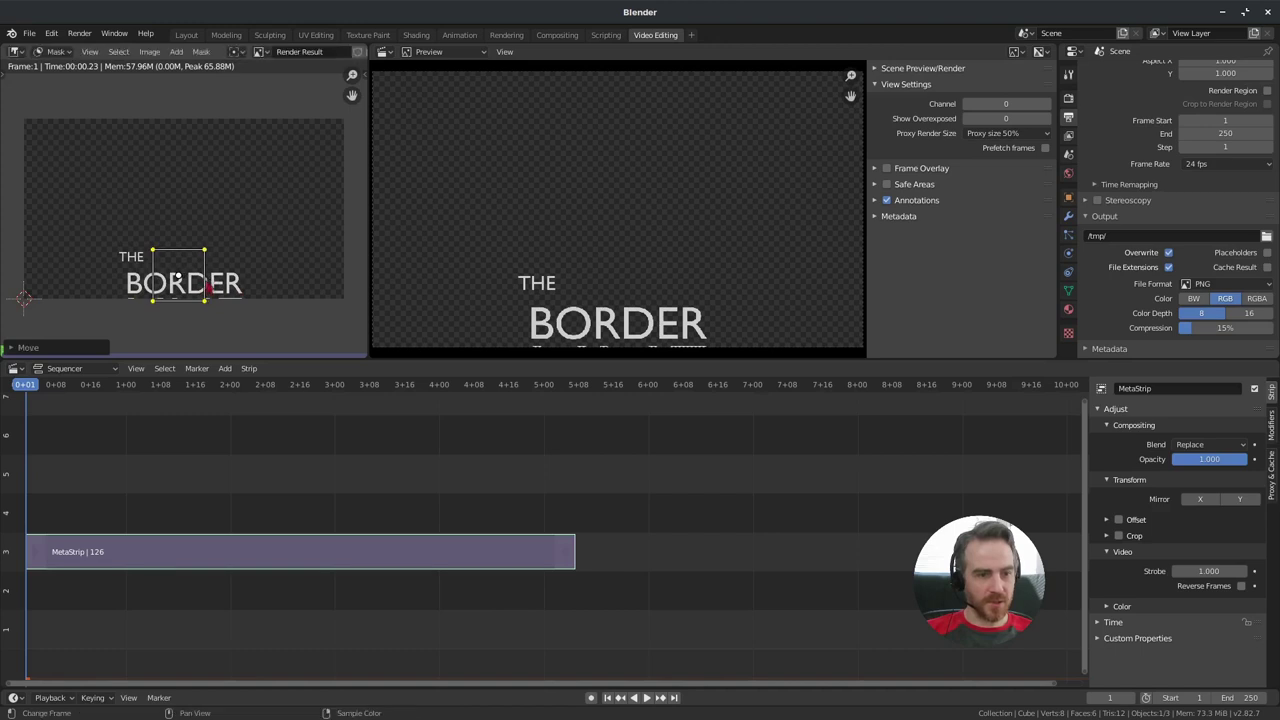
key("x")
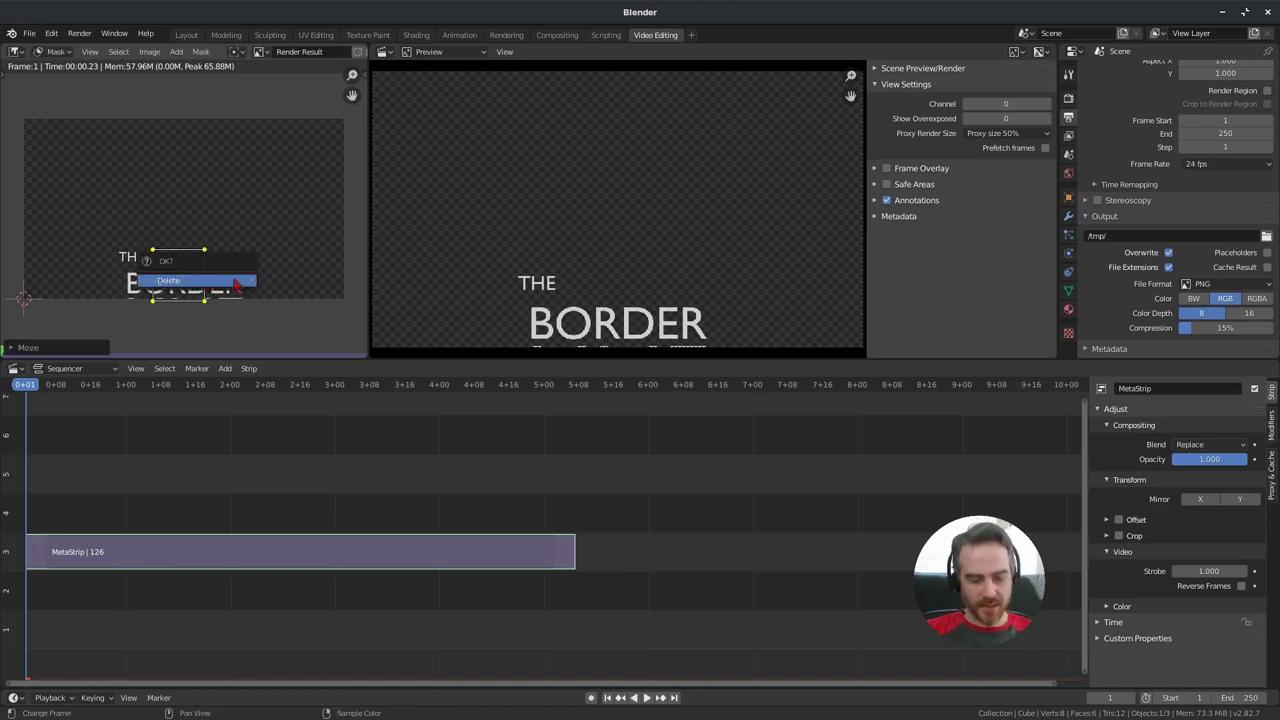
right_click(236, 284)
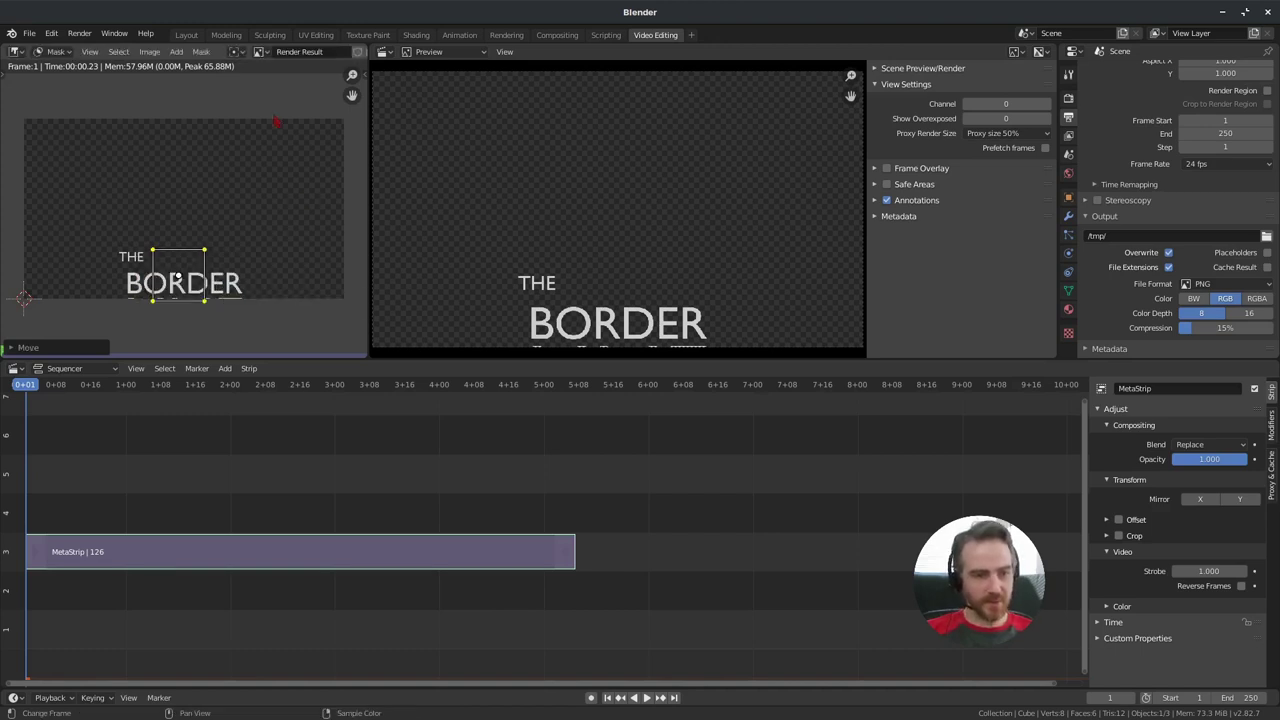
Step: Stretch the square mask about 2.5 times along X and shift it slightly to enclose the visible THE BORDER text
key("s")
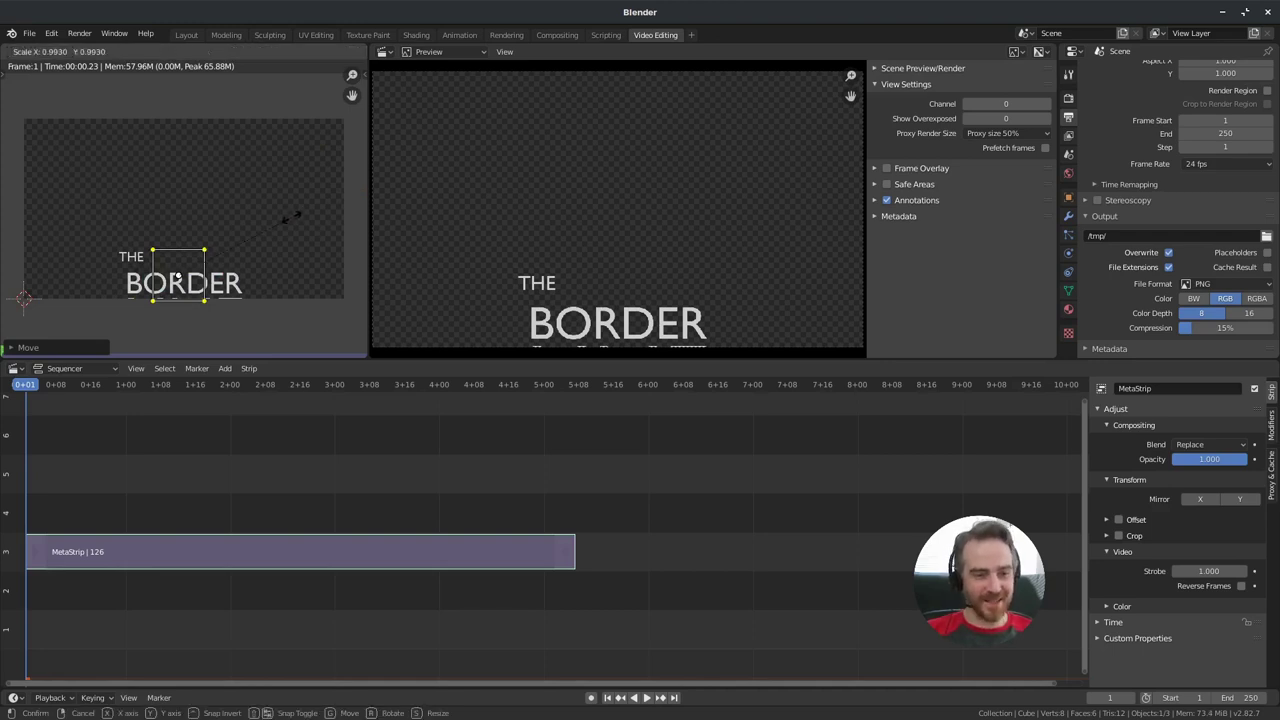
key("x")
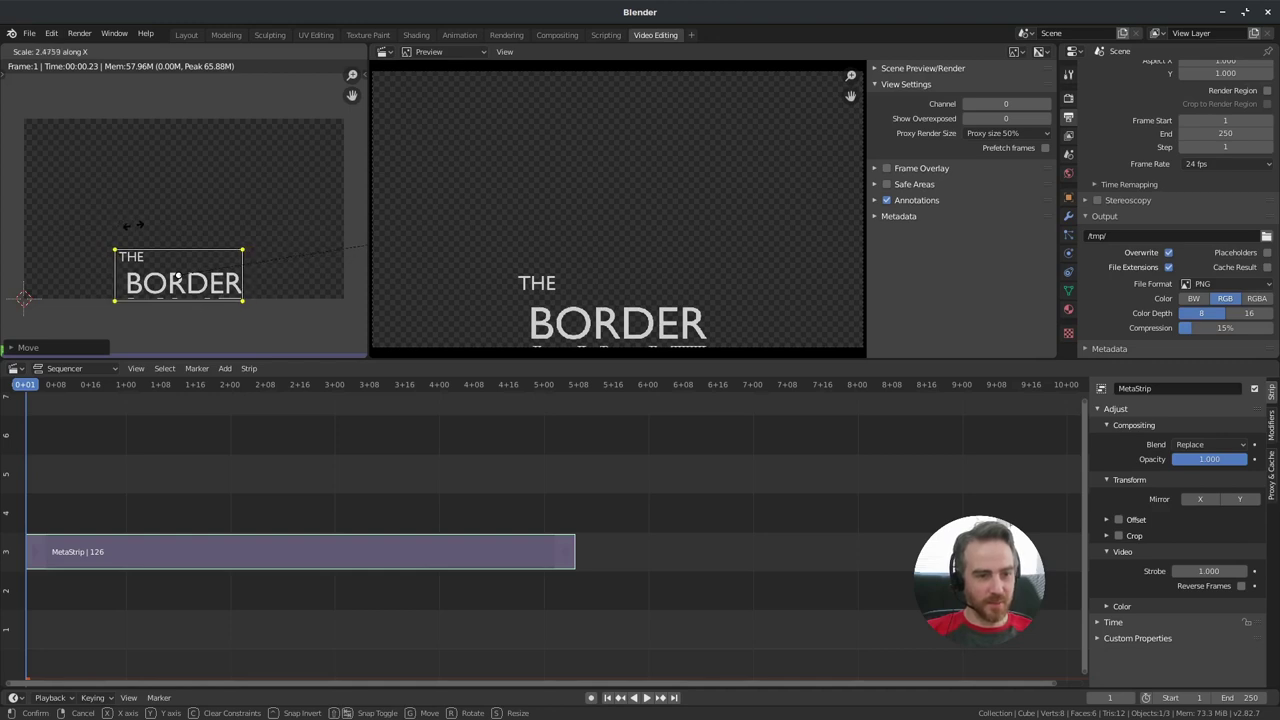
left_click(135, 223)
key("g")
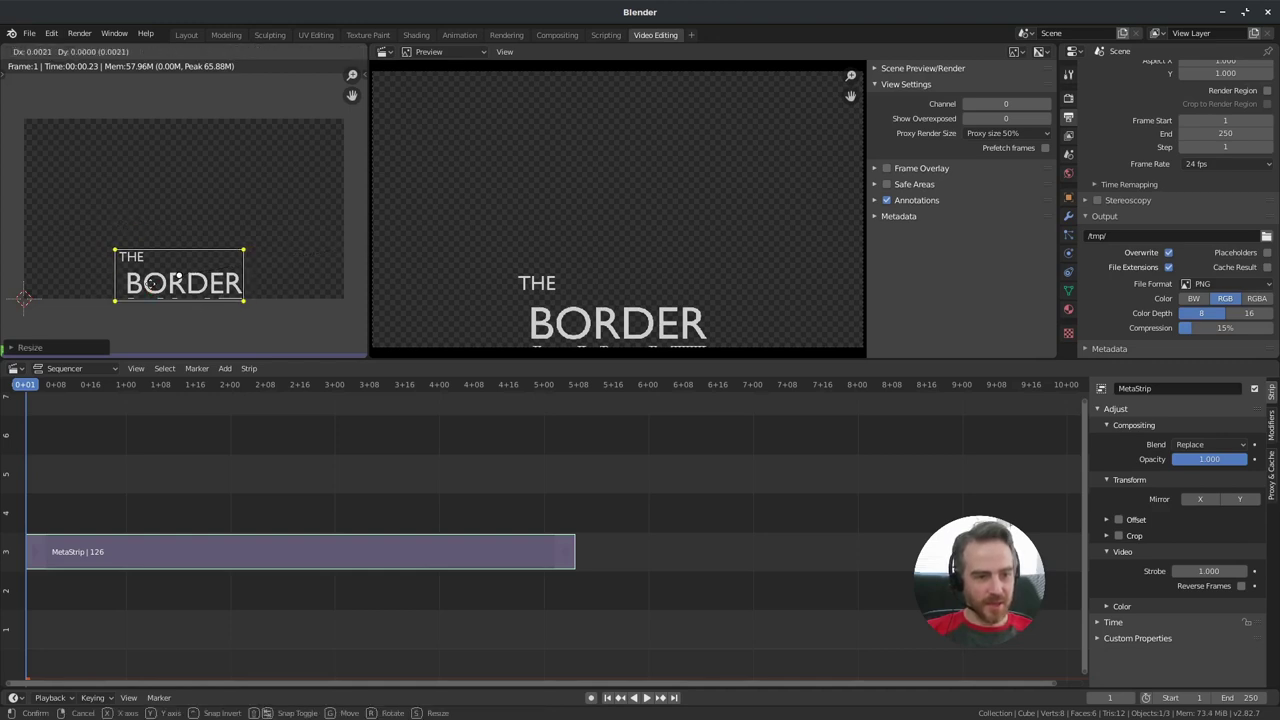
left_click(181, 276)
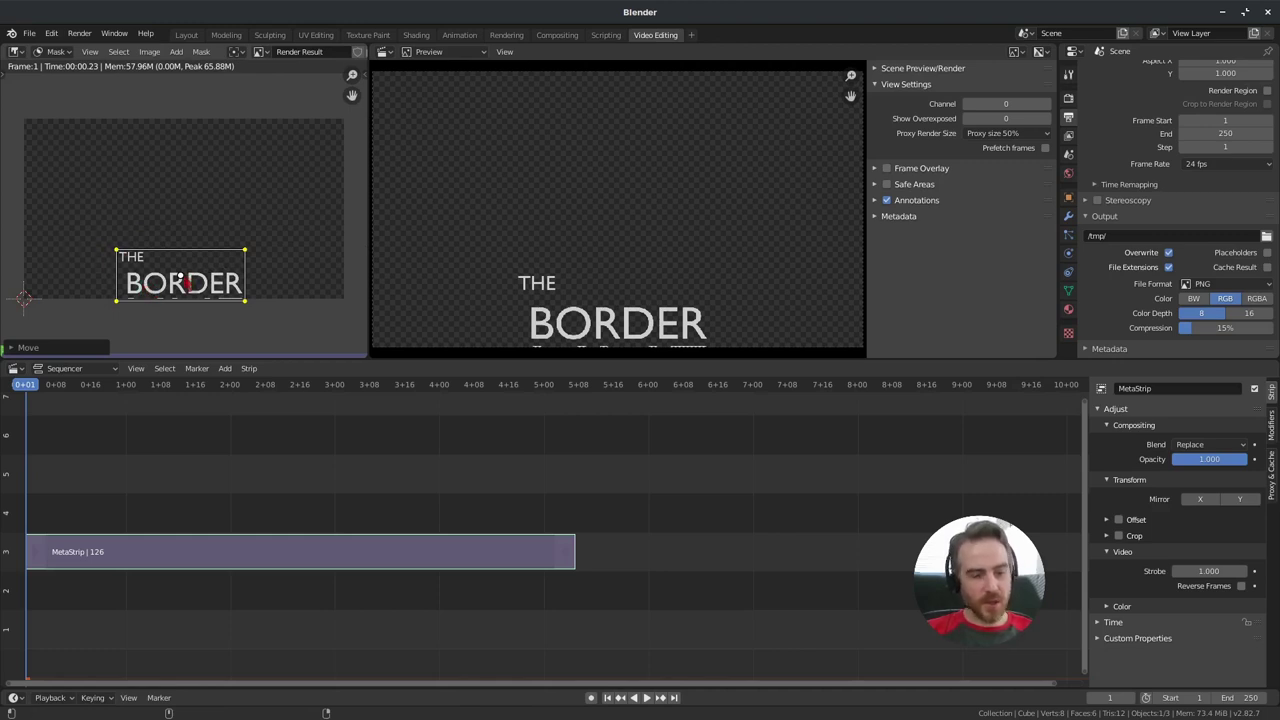
left_click(183, 283)
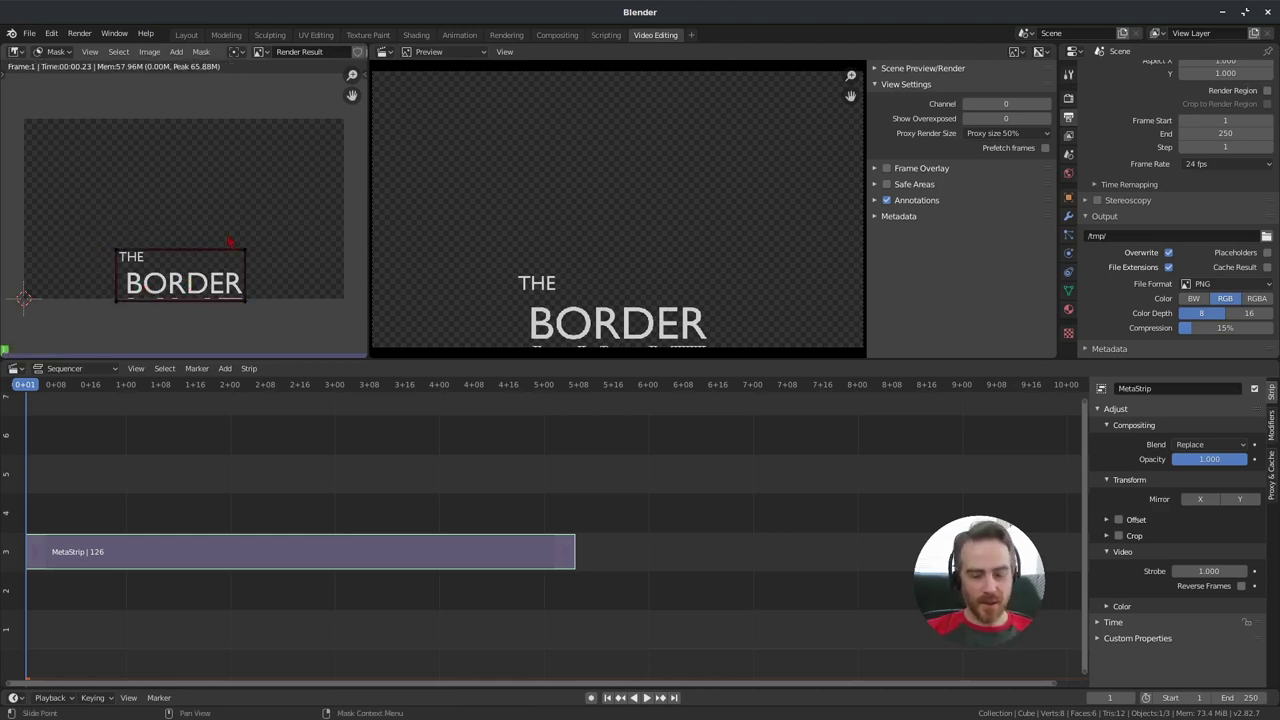
left_click_drag(224, 231, 266, 327)
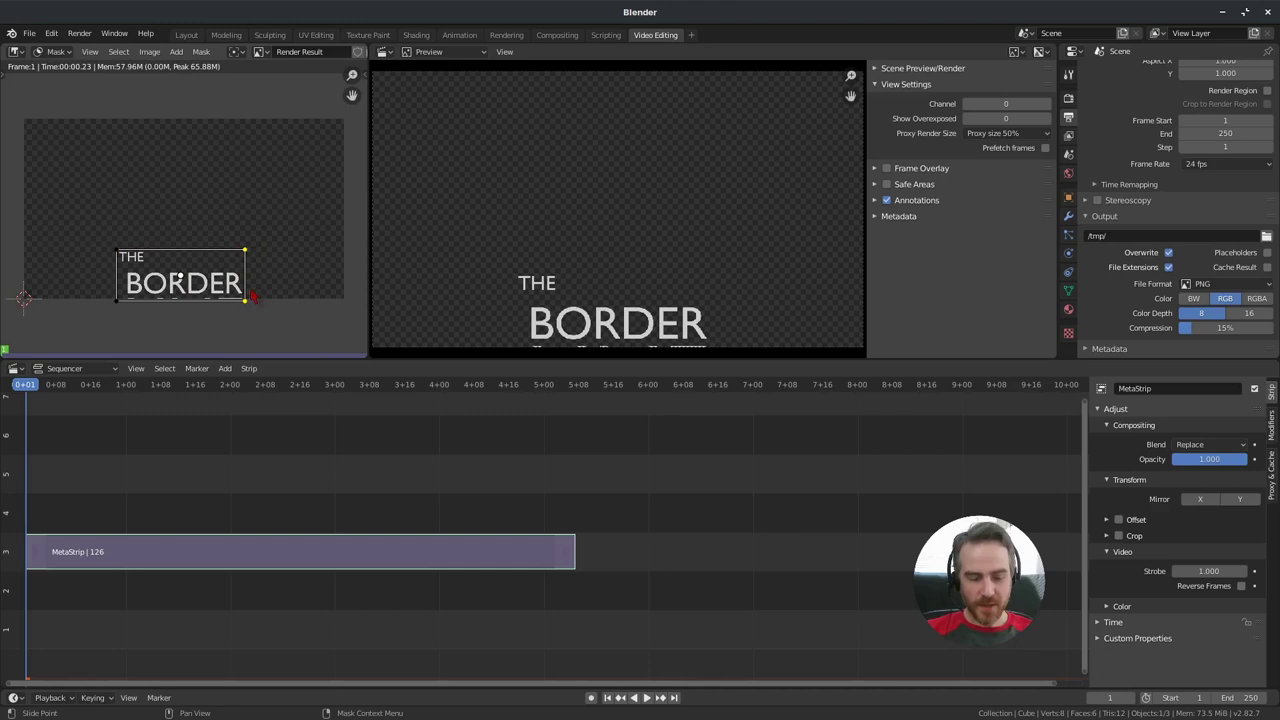
key("g")
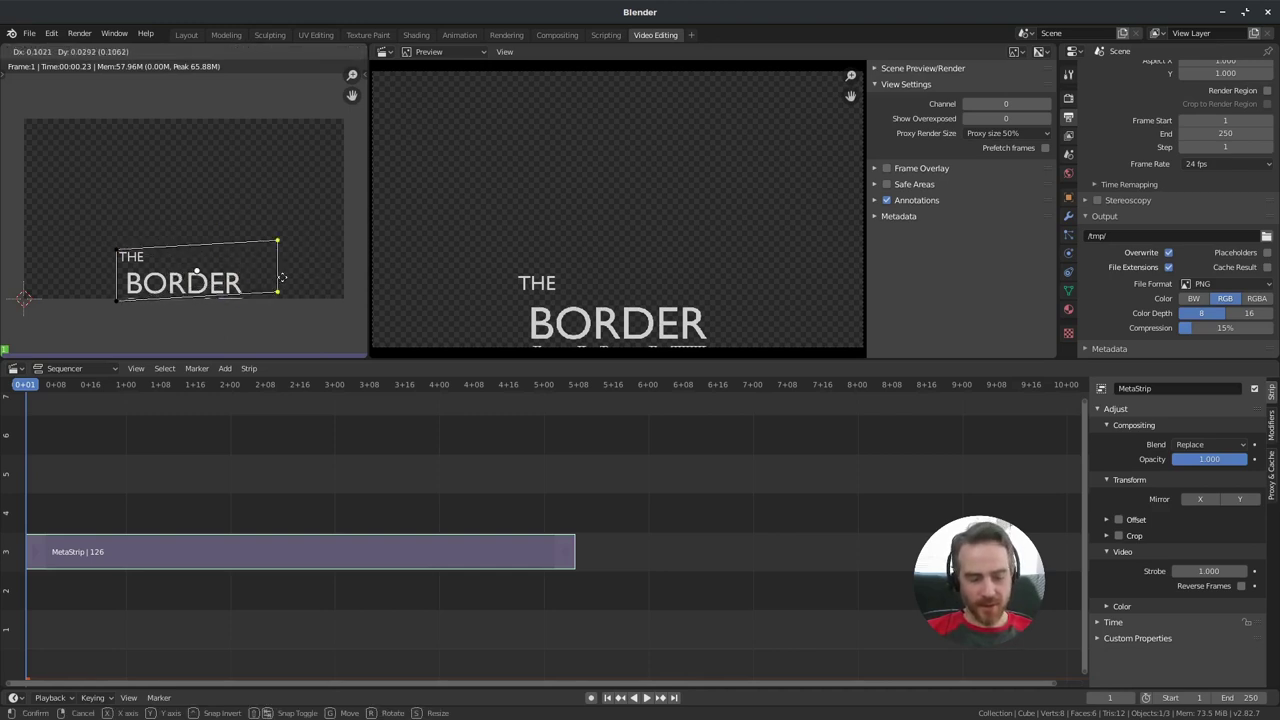
key("x")
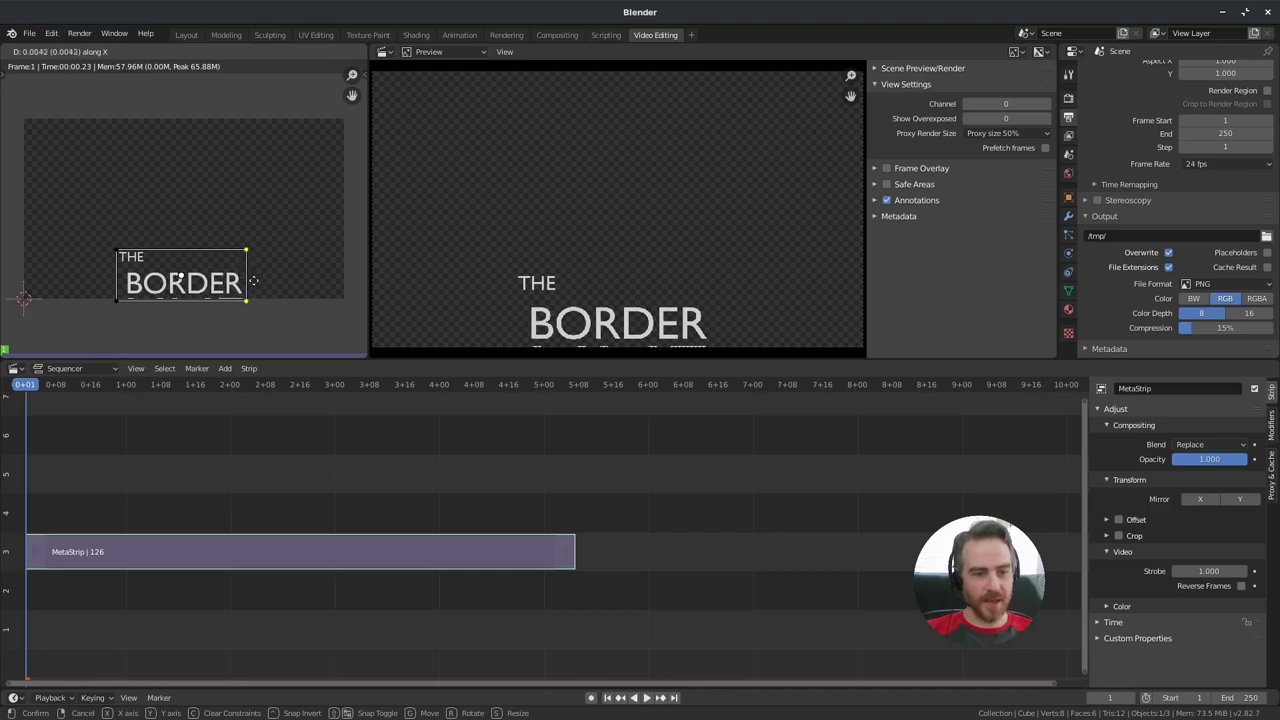
key("y")
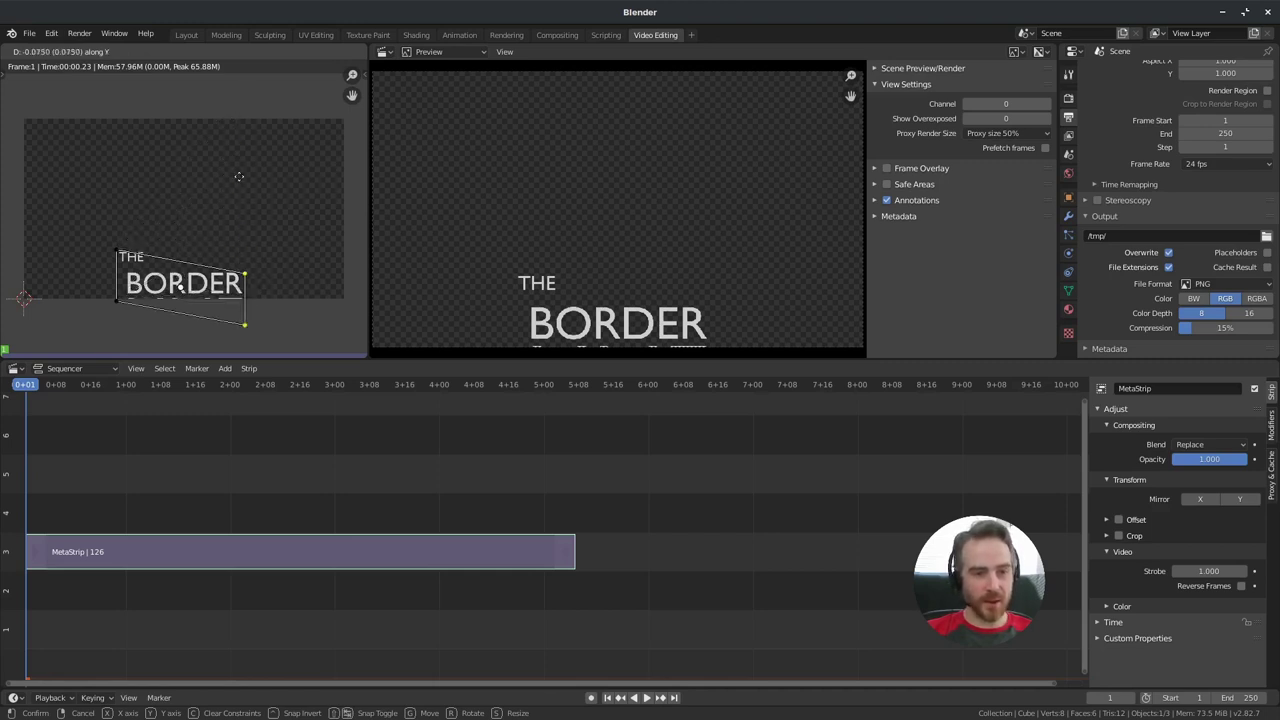
left_click(234, 290)
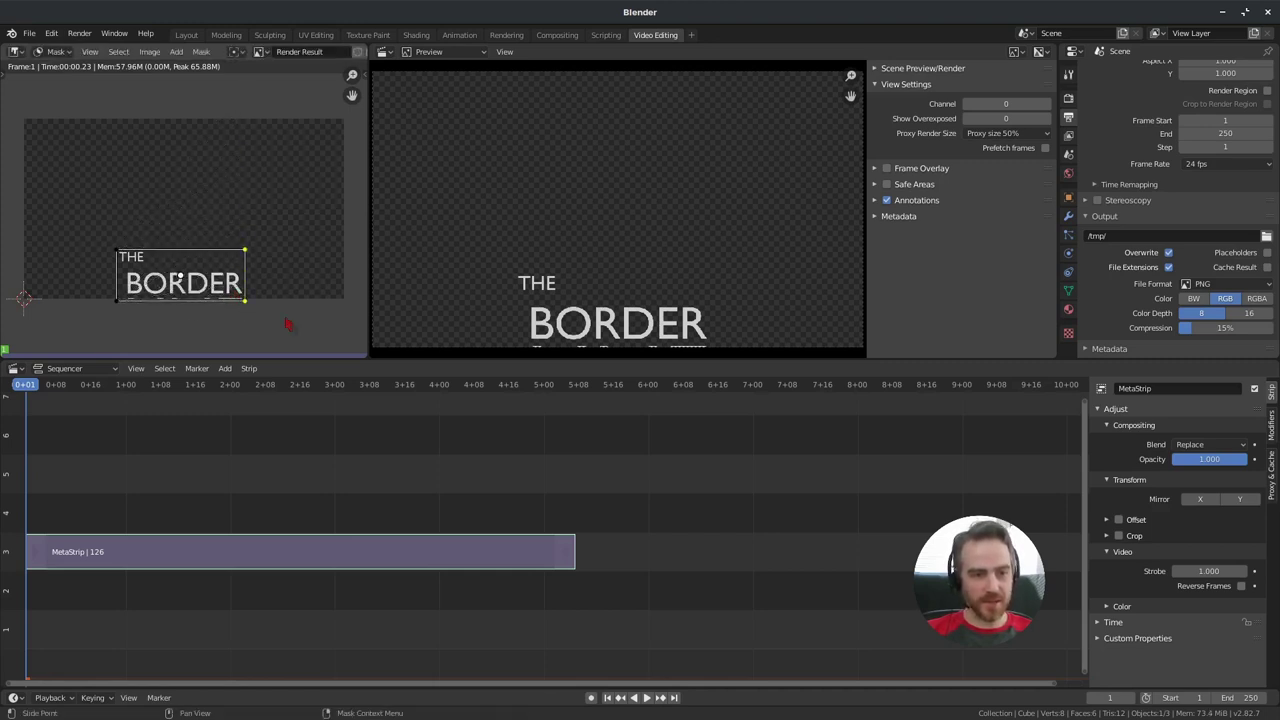
Step: Select the two upper corner points of the mask and nudge them slightly along Y
left_click(108, 248)
key("b")
left_click_drag(104, 236, 246, 290)
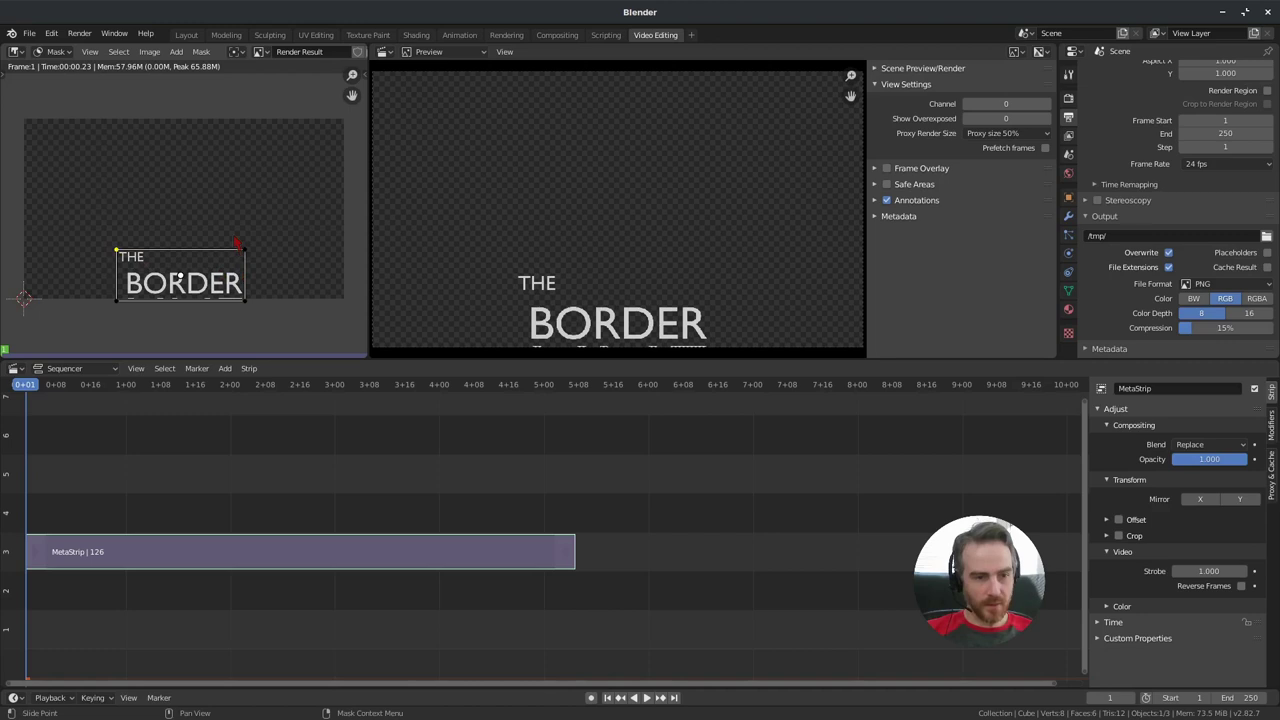
left_click(245, 250, "shift")
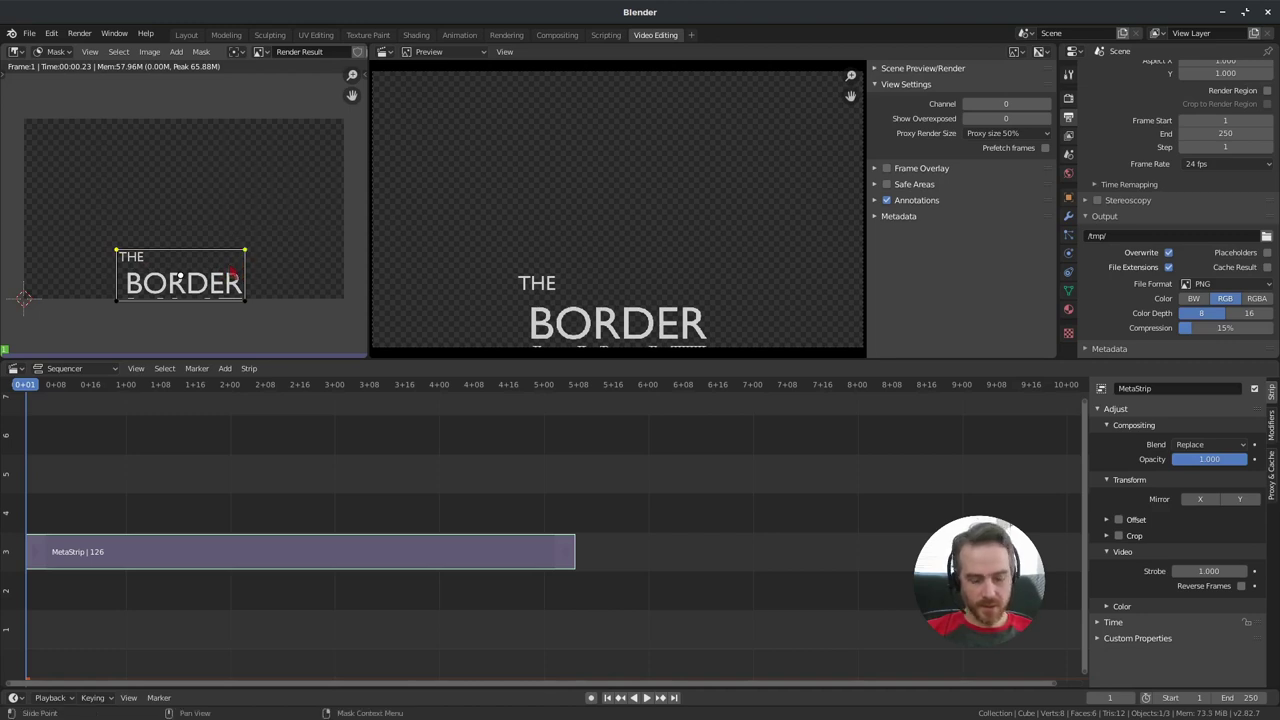
key("g")
key("y")
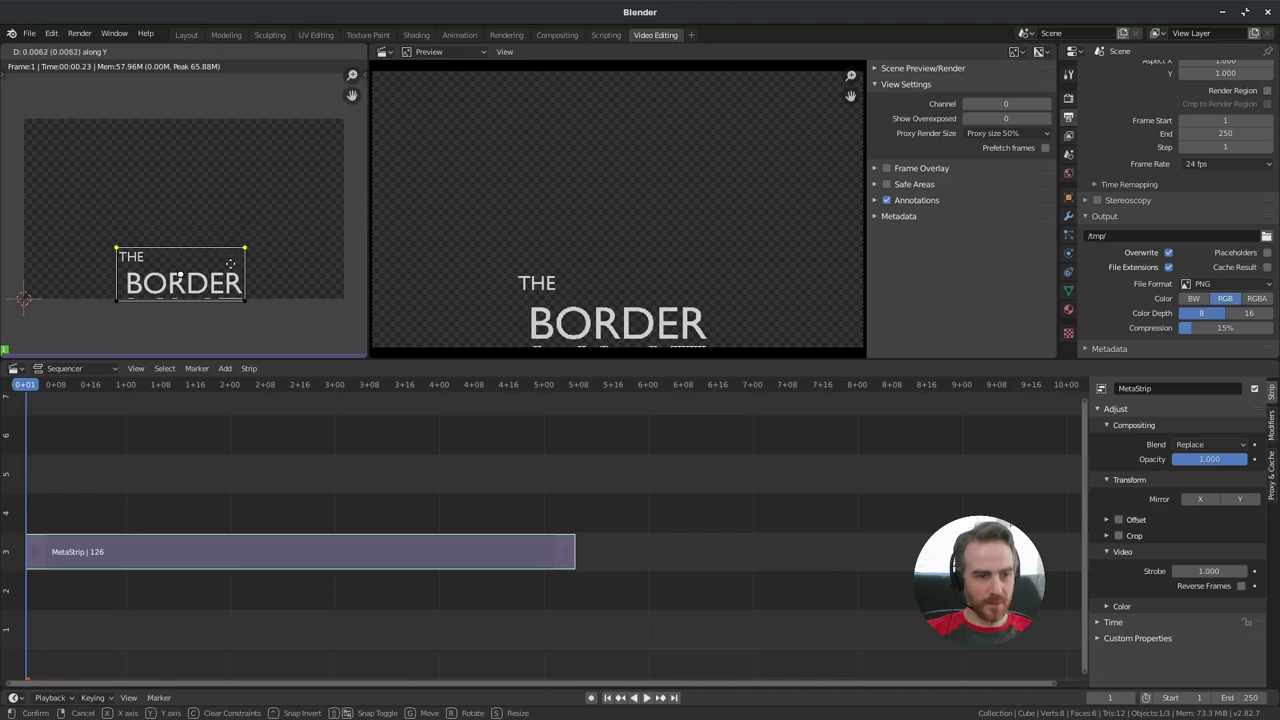
left_click(231, 268)
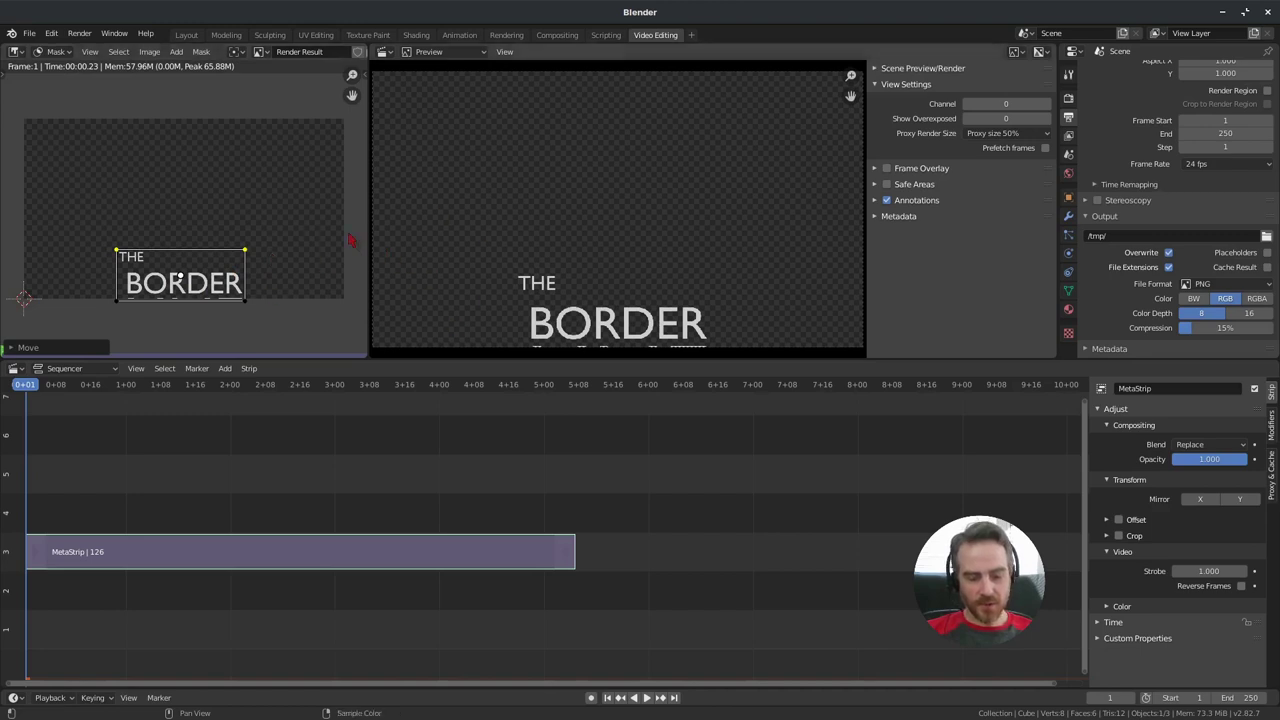
Step: Render frame 1 again and play the title animation up to frame 48
key("F12")
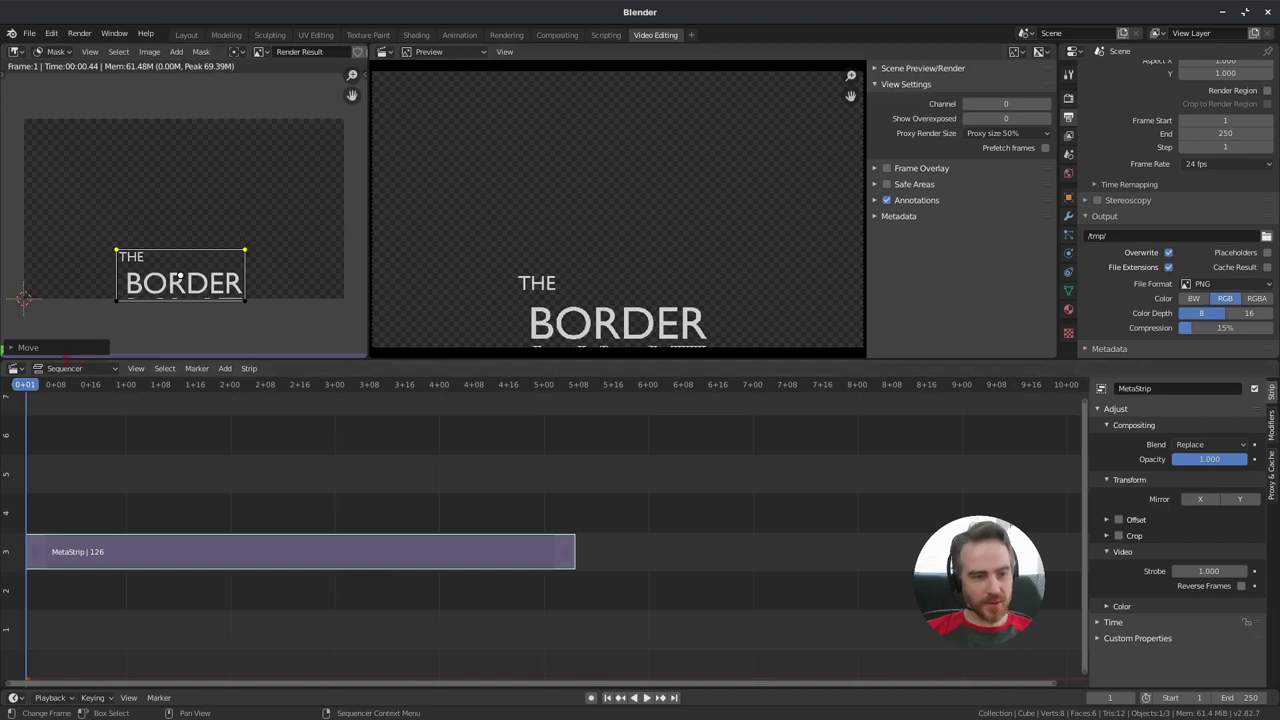
key("space")
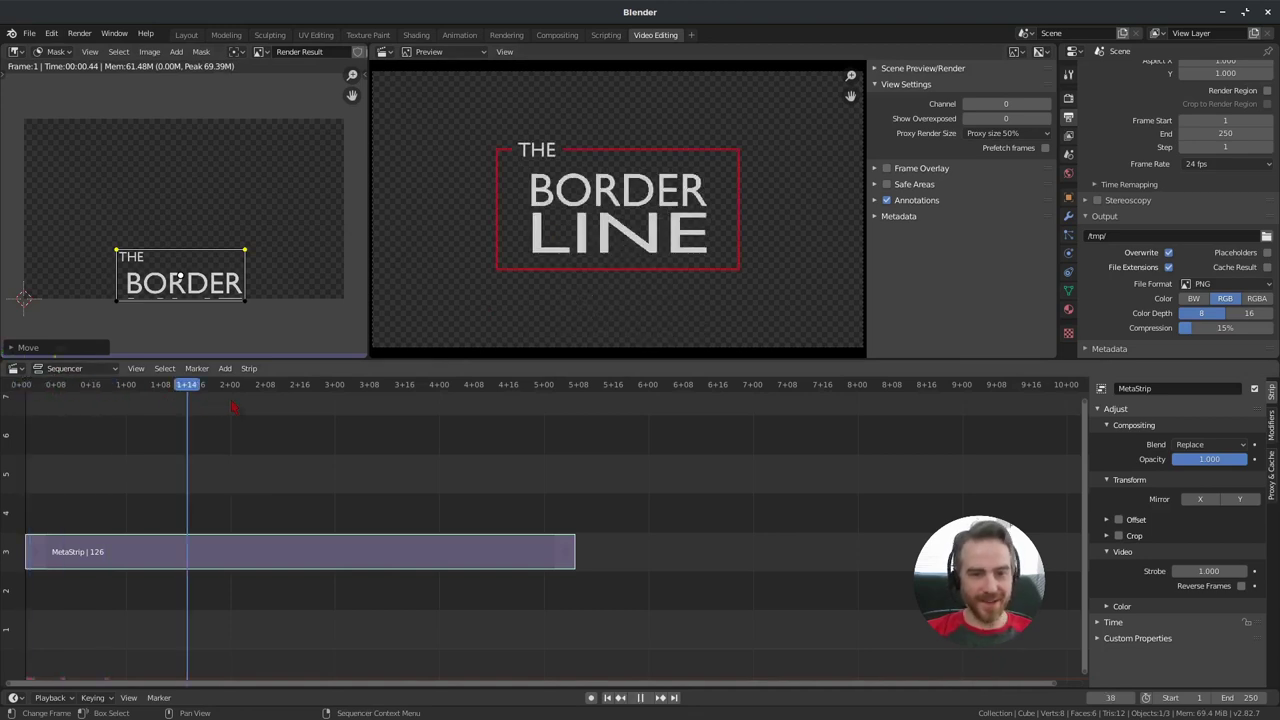
key("space")
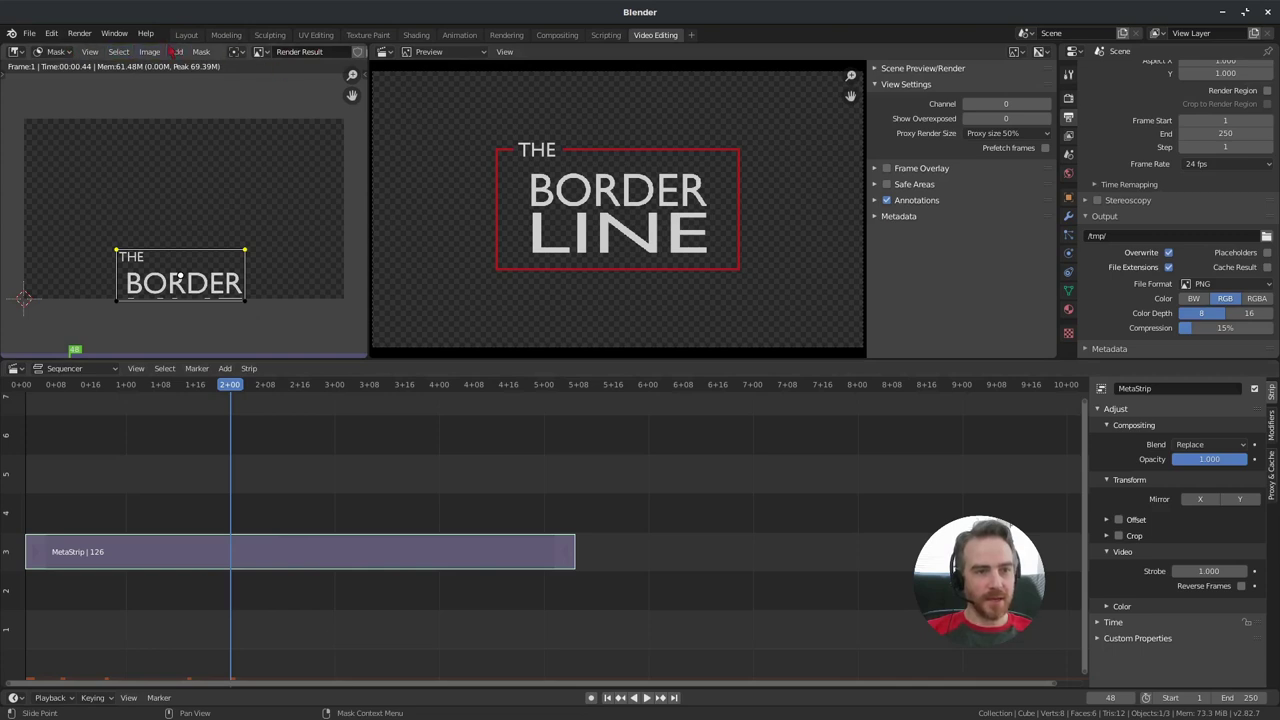
Step: Rename the mask data-block in the Image Editor to Mask_Text
scroll(250, 56, "down", 1)
scroll(200, 52, "down", 5)
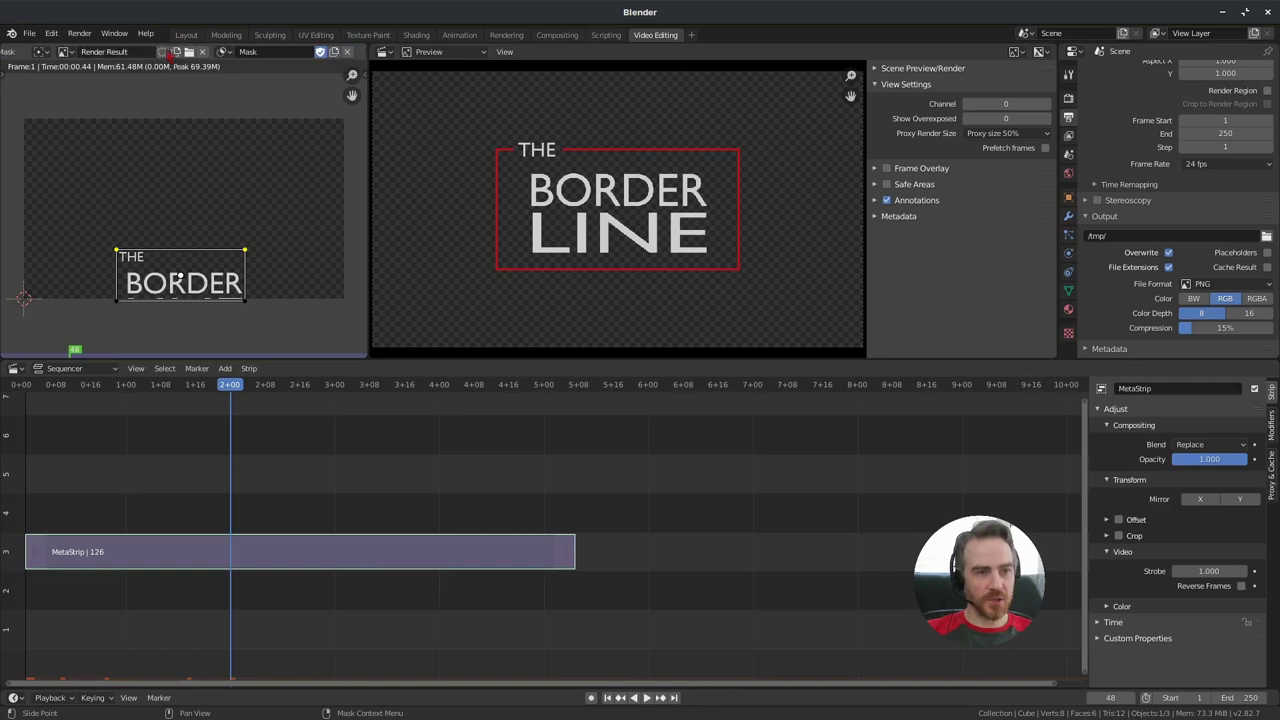
scroll(172, 57, "down", 3)
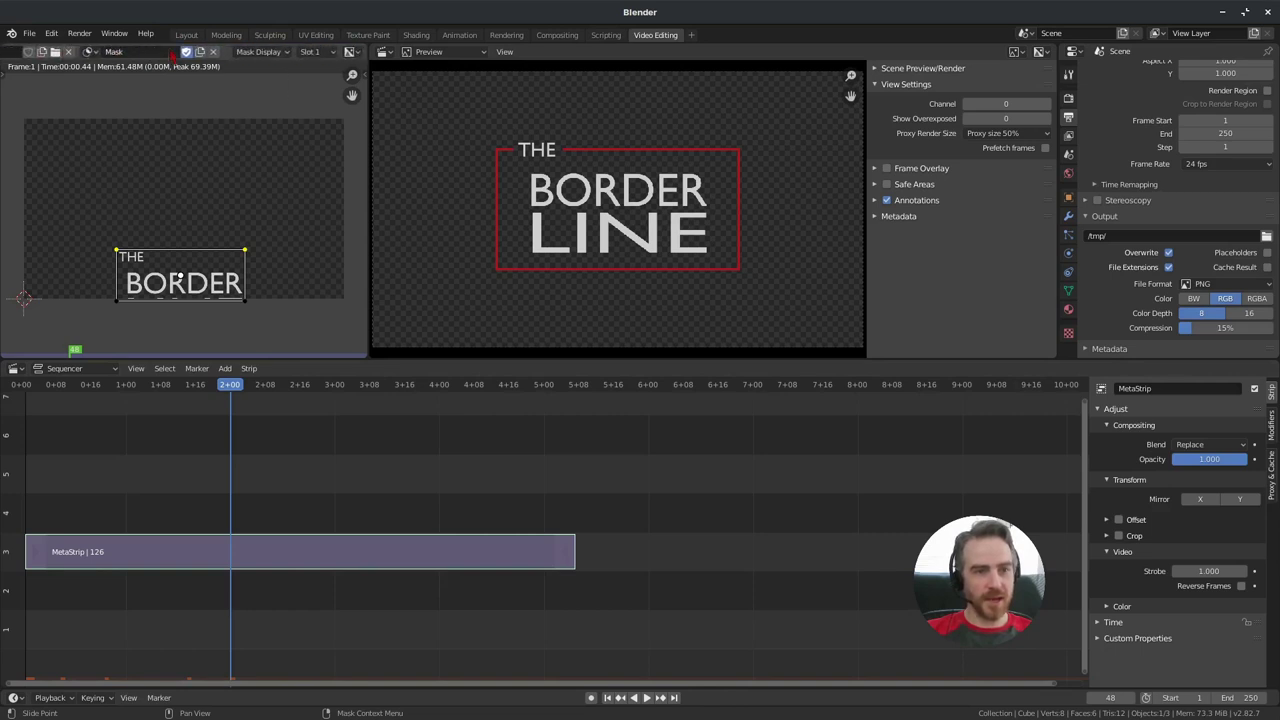
scroll(172, 57, "down", 4)
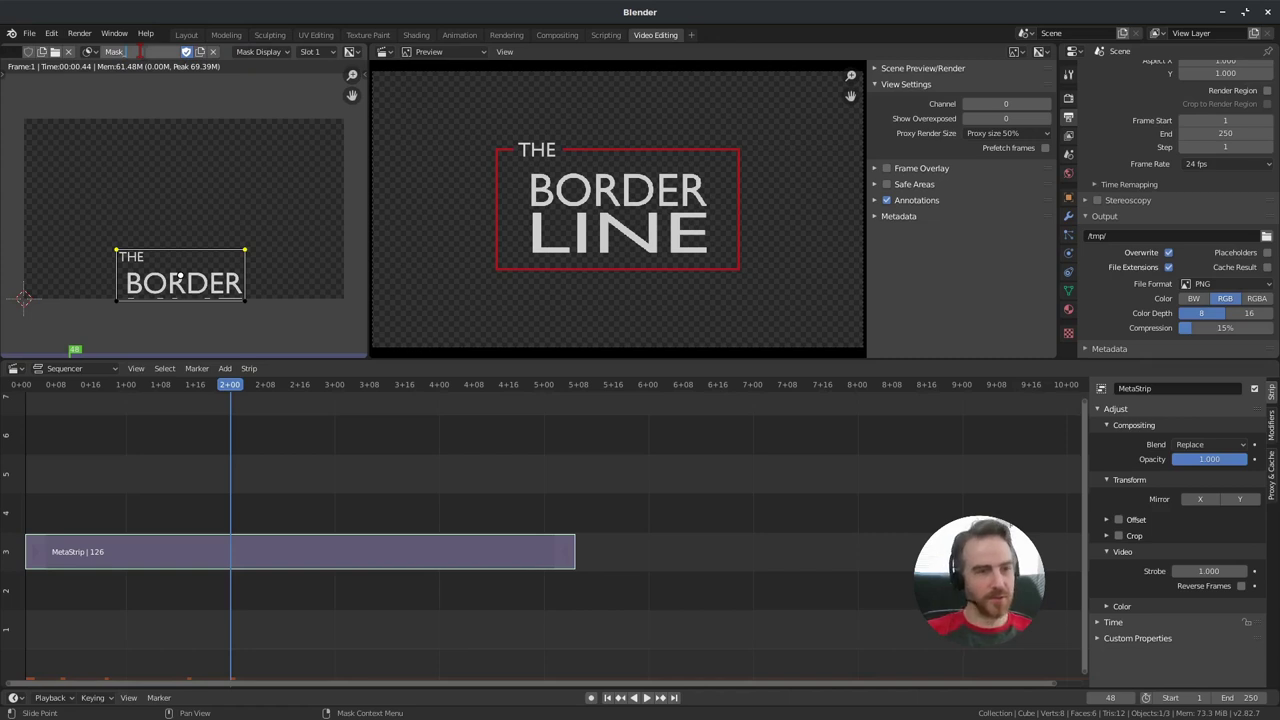
type("_Tex")
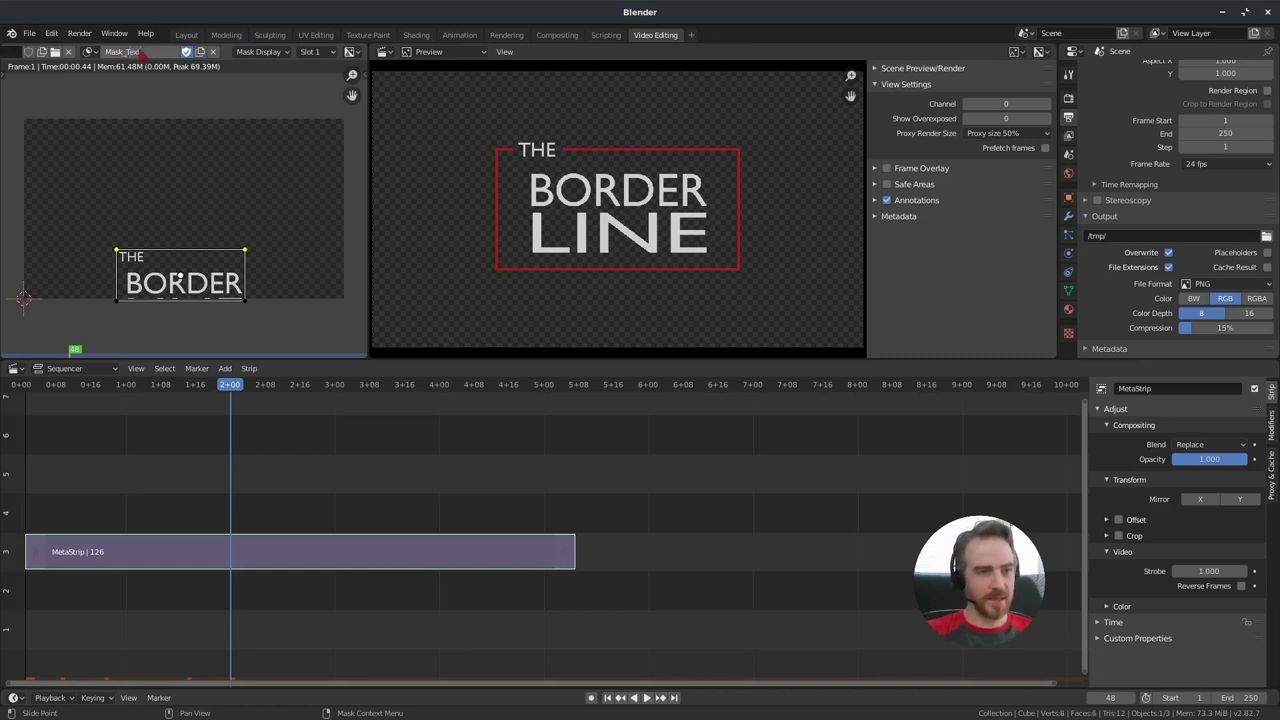
type("t")
key("Return")
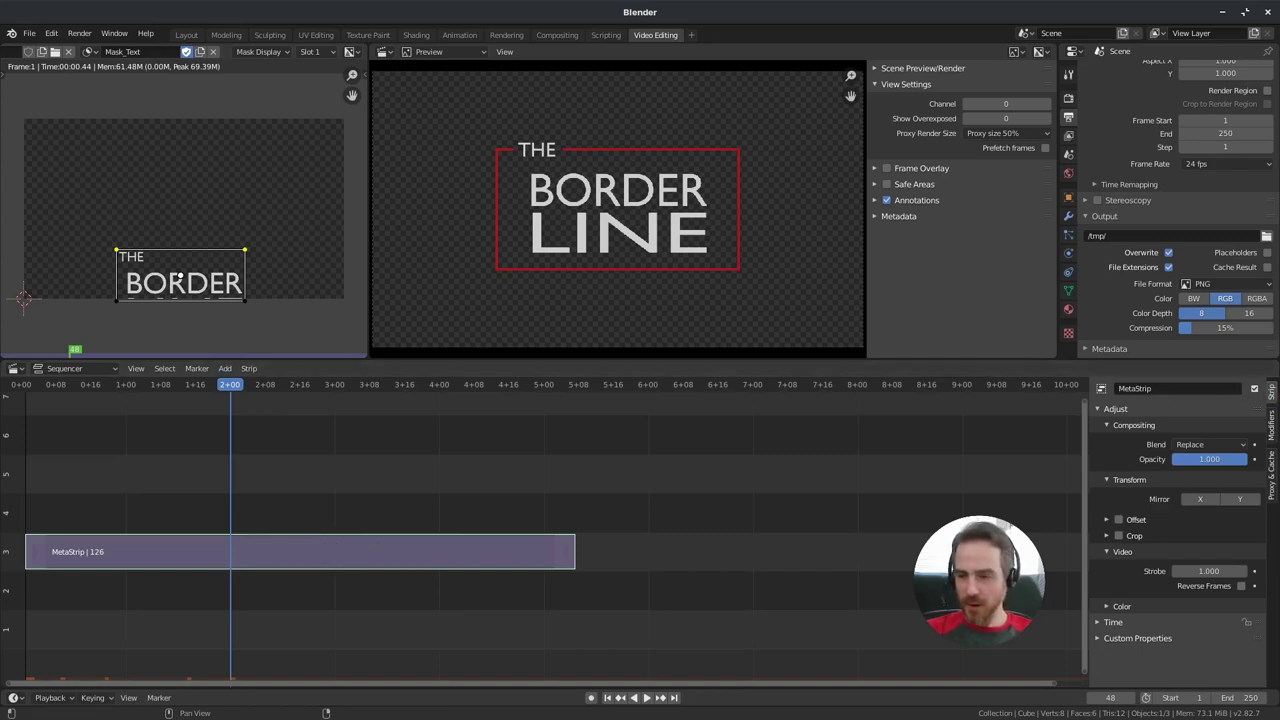
Step: Add a Mask modifier to the meta strip, set its input type to Mask and assign Mask_Text
left_click(1273, 424)
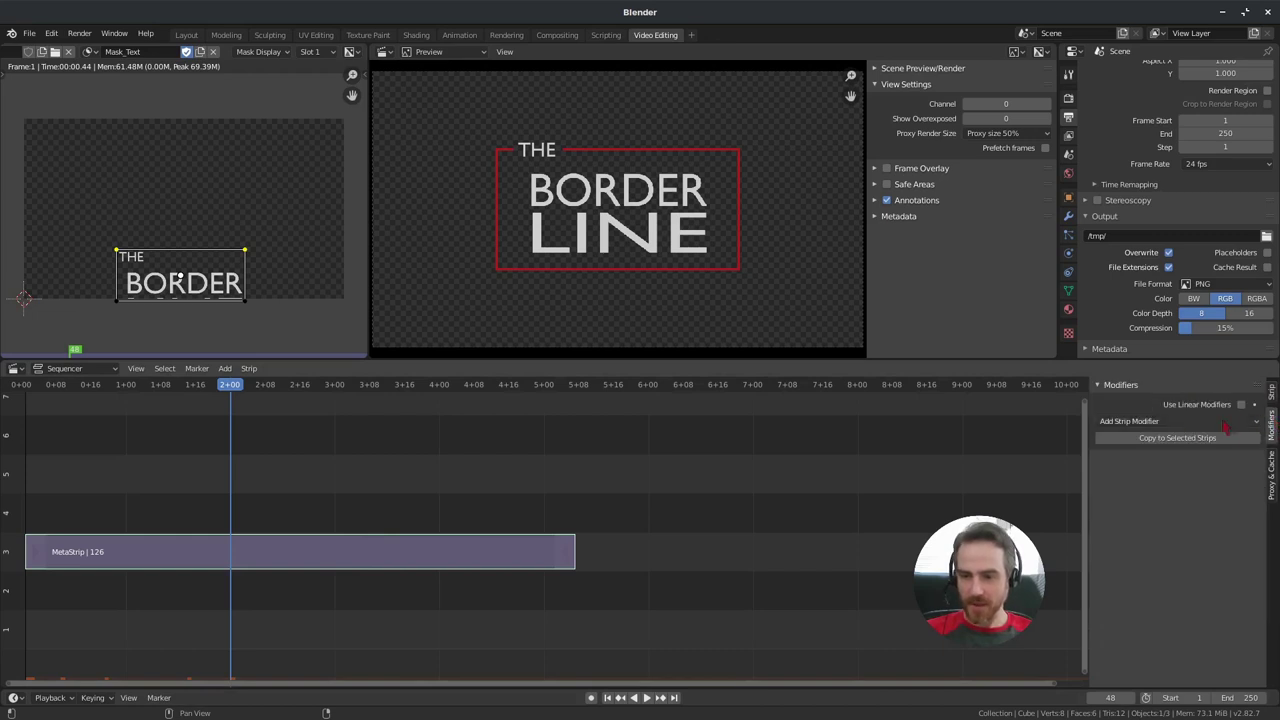
left_click(1178, 421)
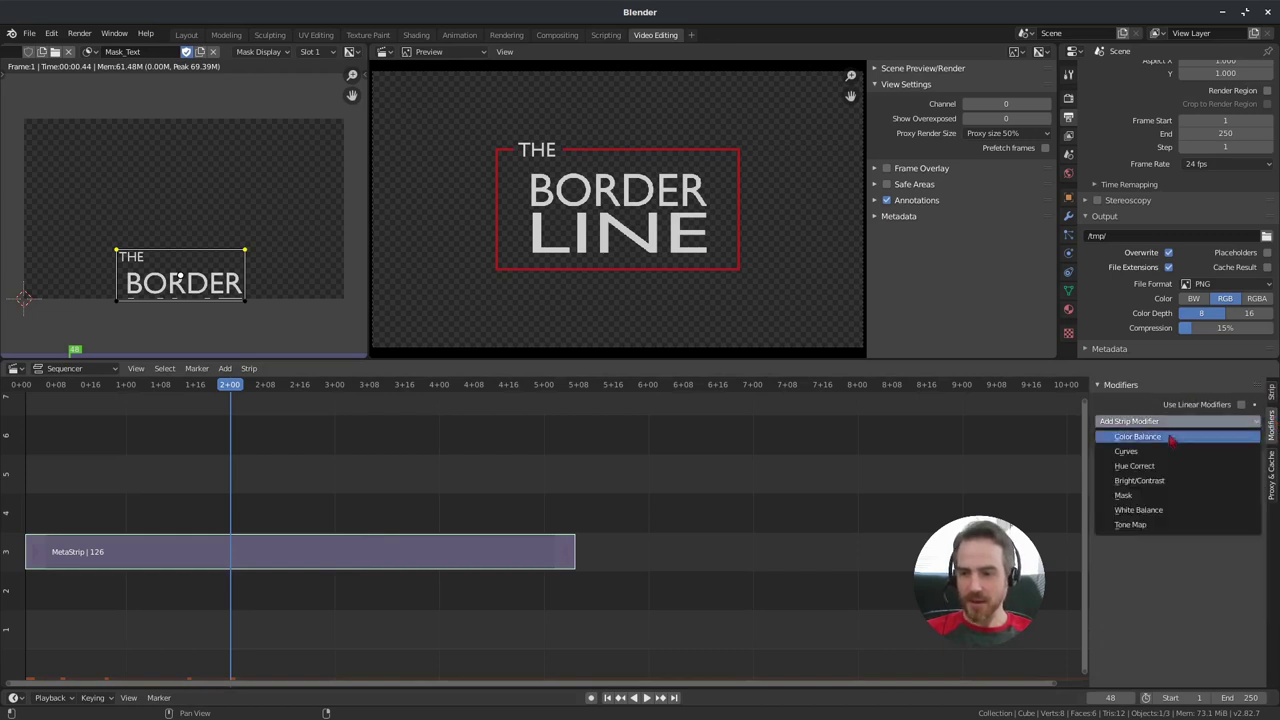
left_click(1133, 497)
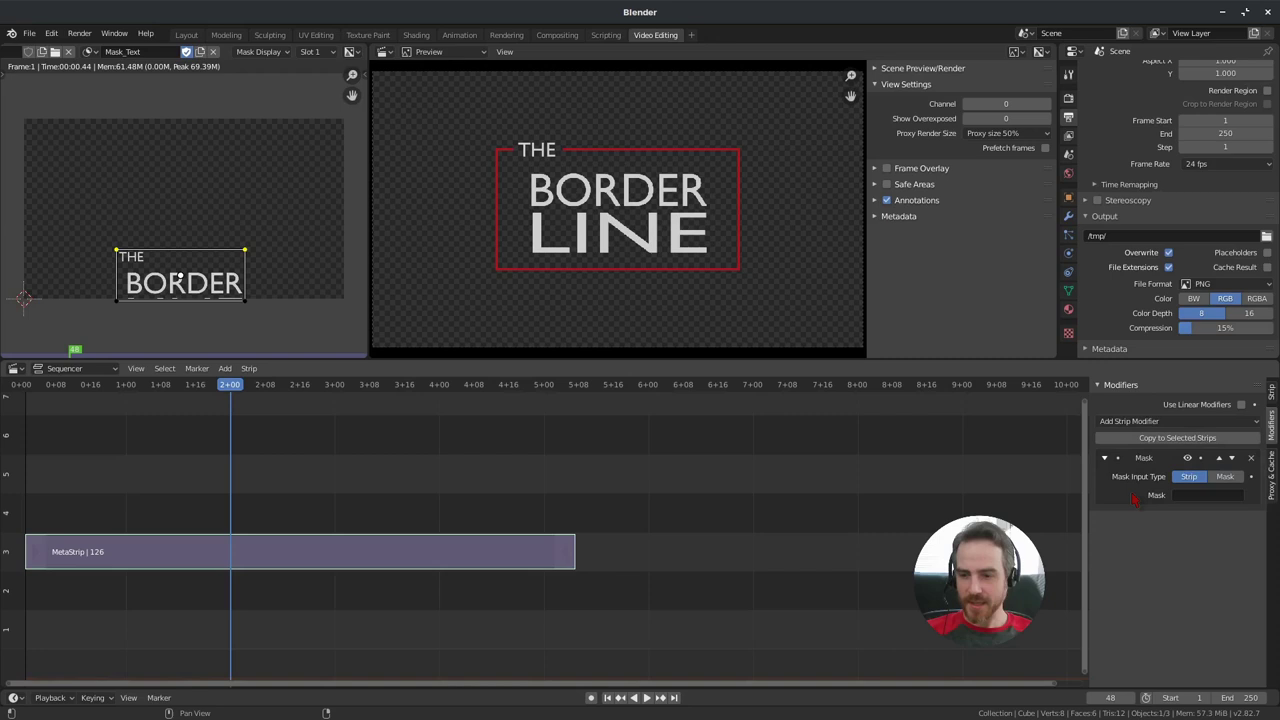
left_click(1227, 477)
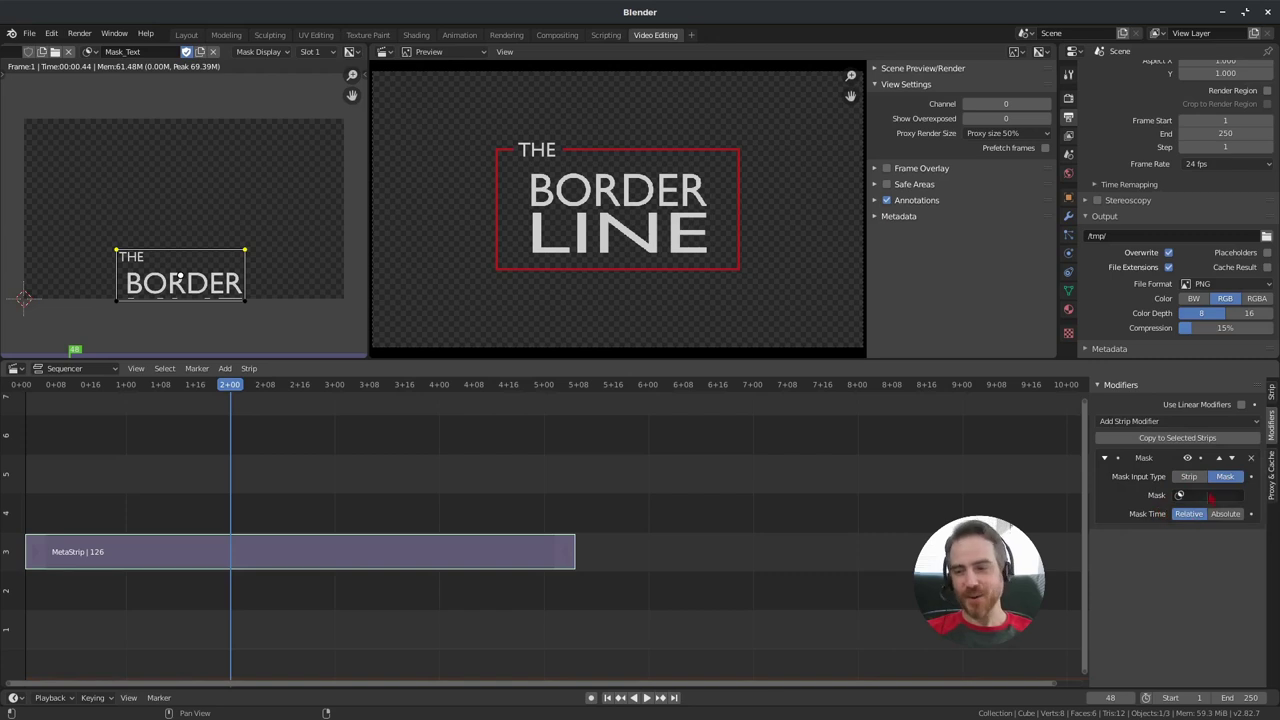
left_click(1211, 494)
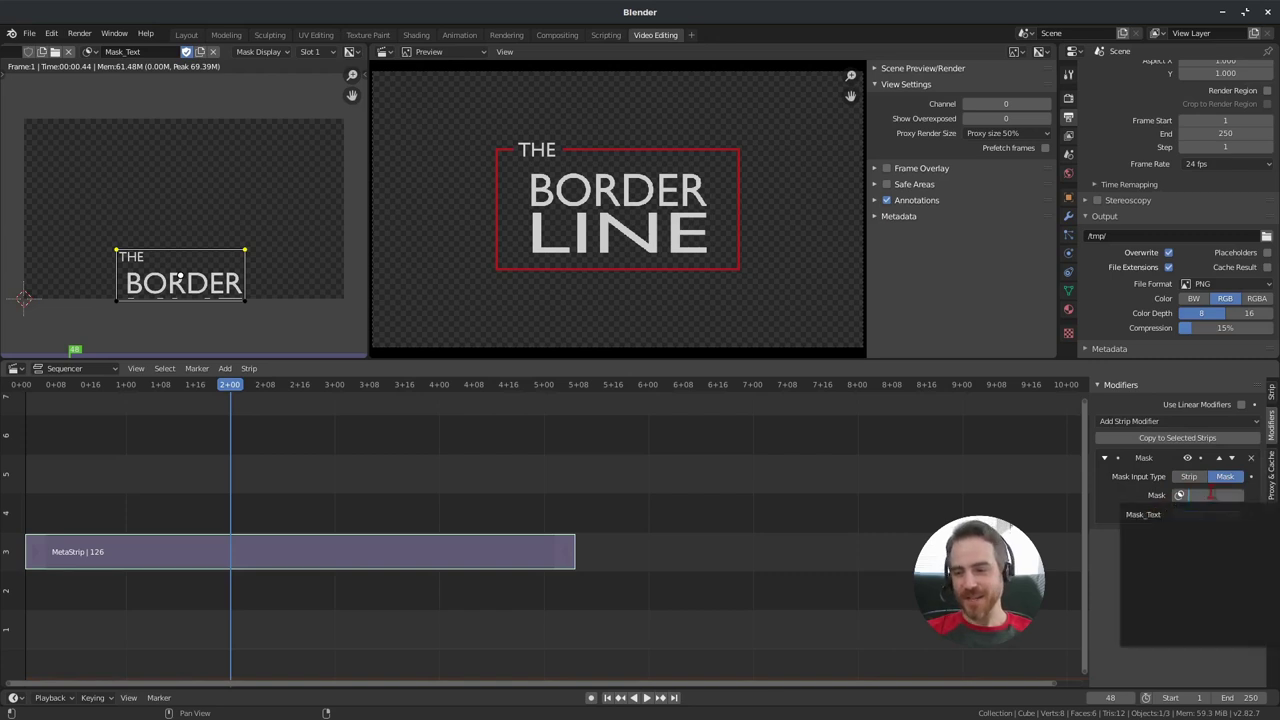
left_click(1150, 514)
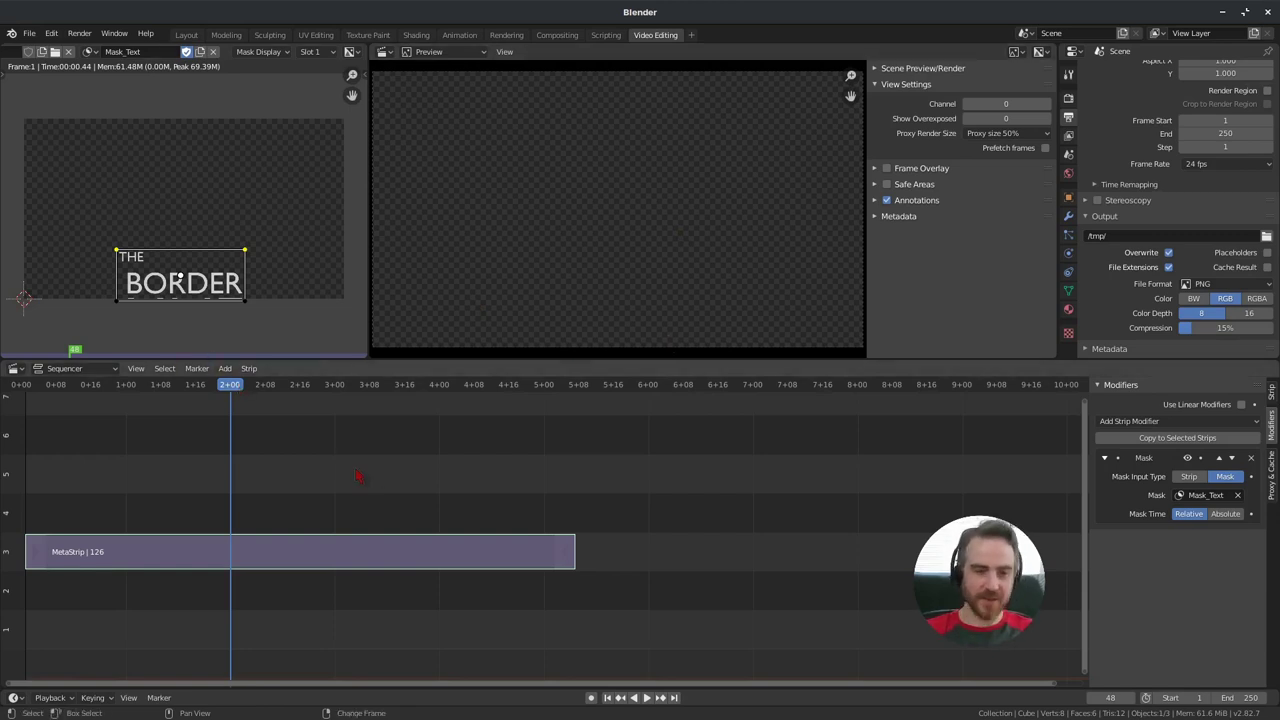
Step: Play the masked title from frame 1 to check the modifier's effect, and return to the first frame
key("shift+Left")
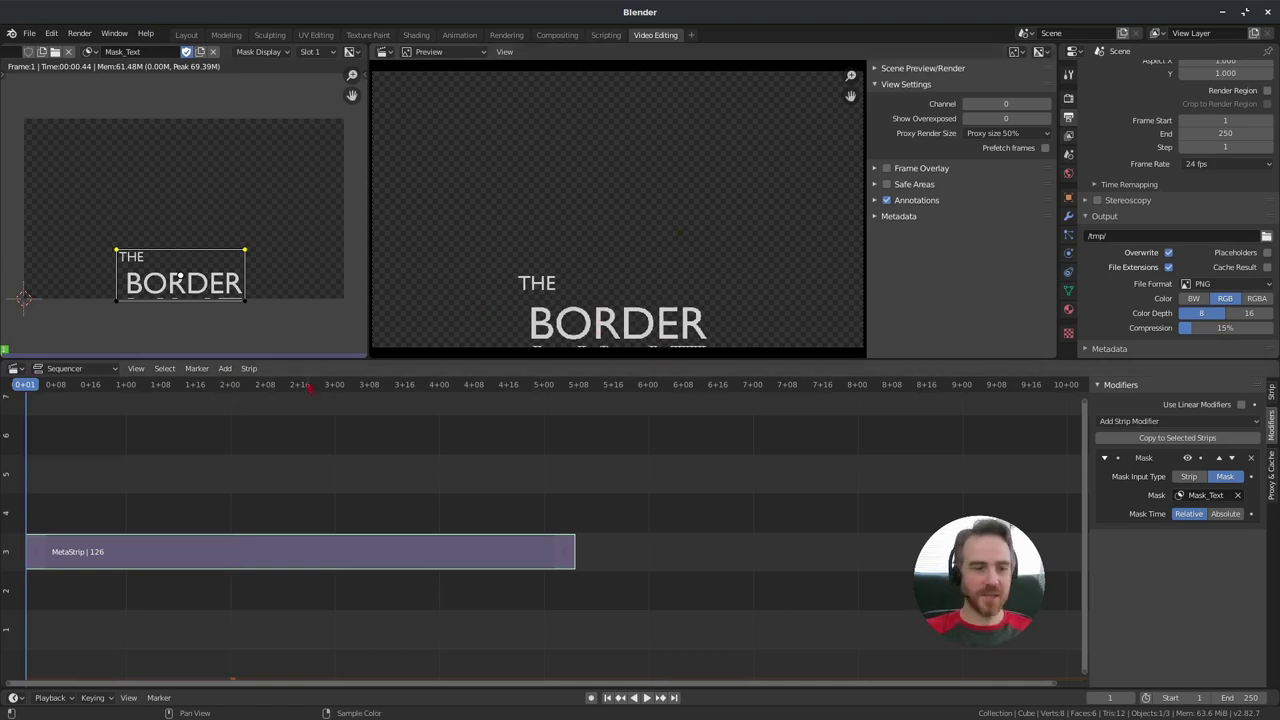
left_click(24, 388)
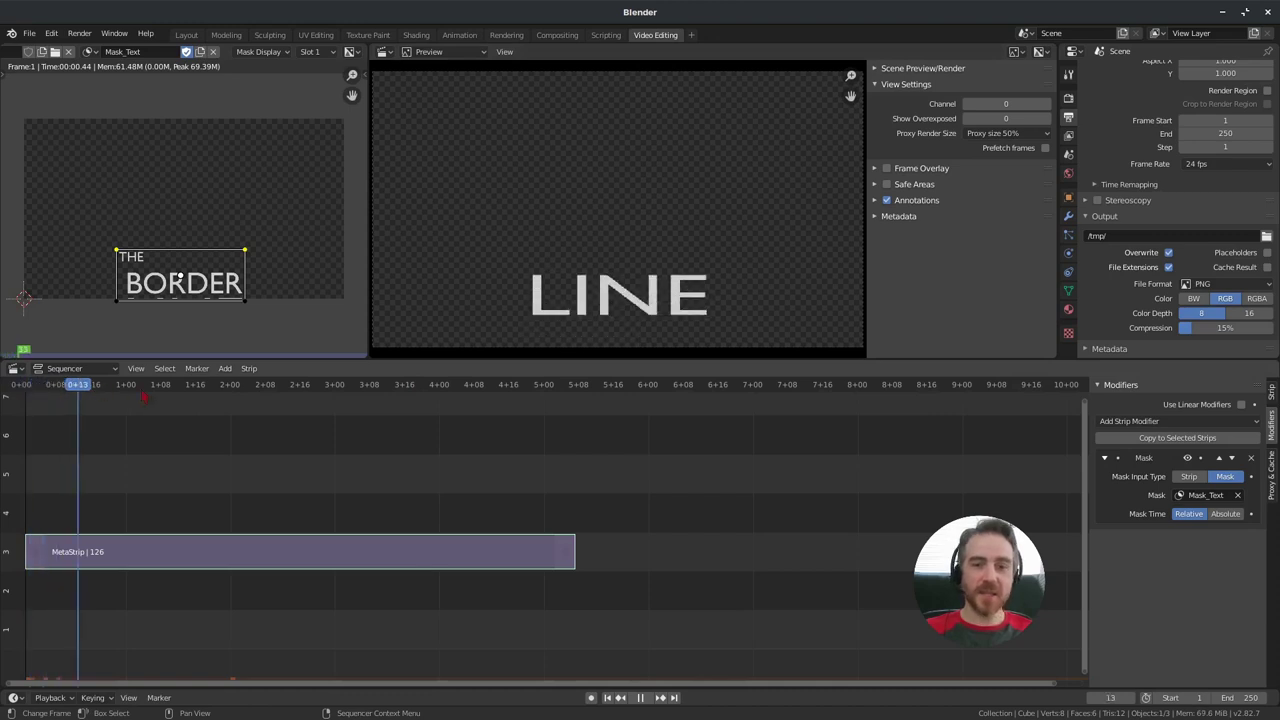
key("space")
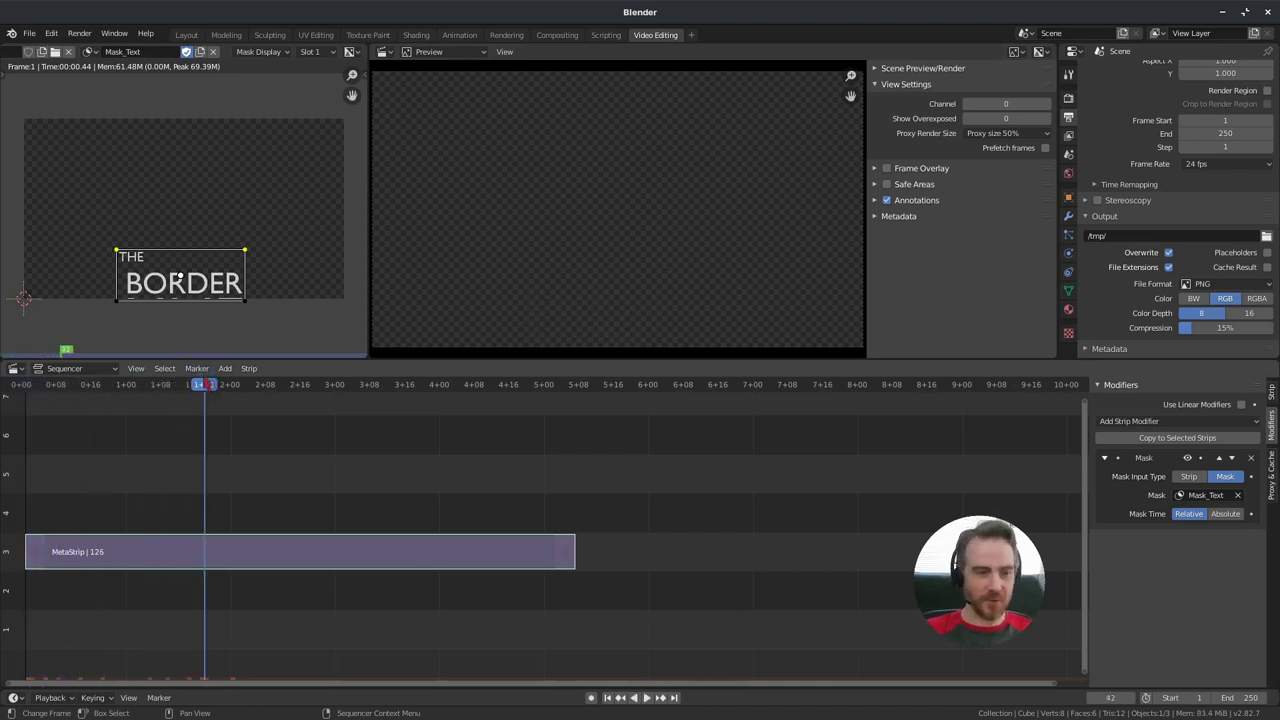
key("shift+Left")
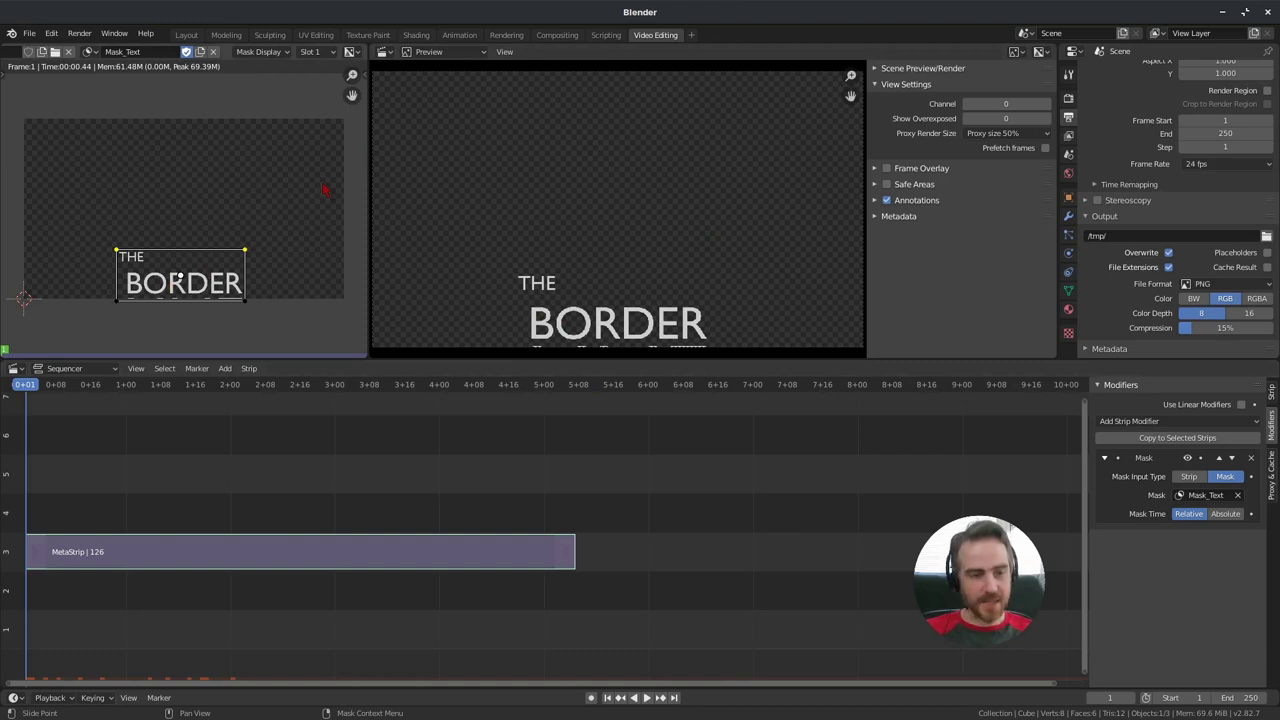
Step: Show the mask layer settings in the Image Editor and set the layer's blend mode to Merge Subtract
key("n")
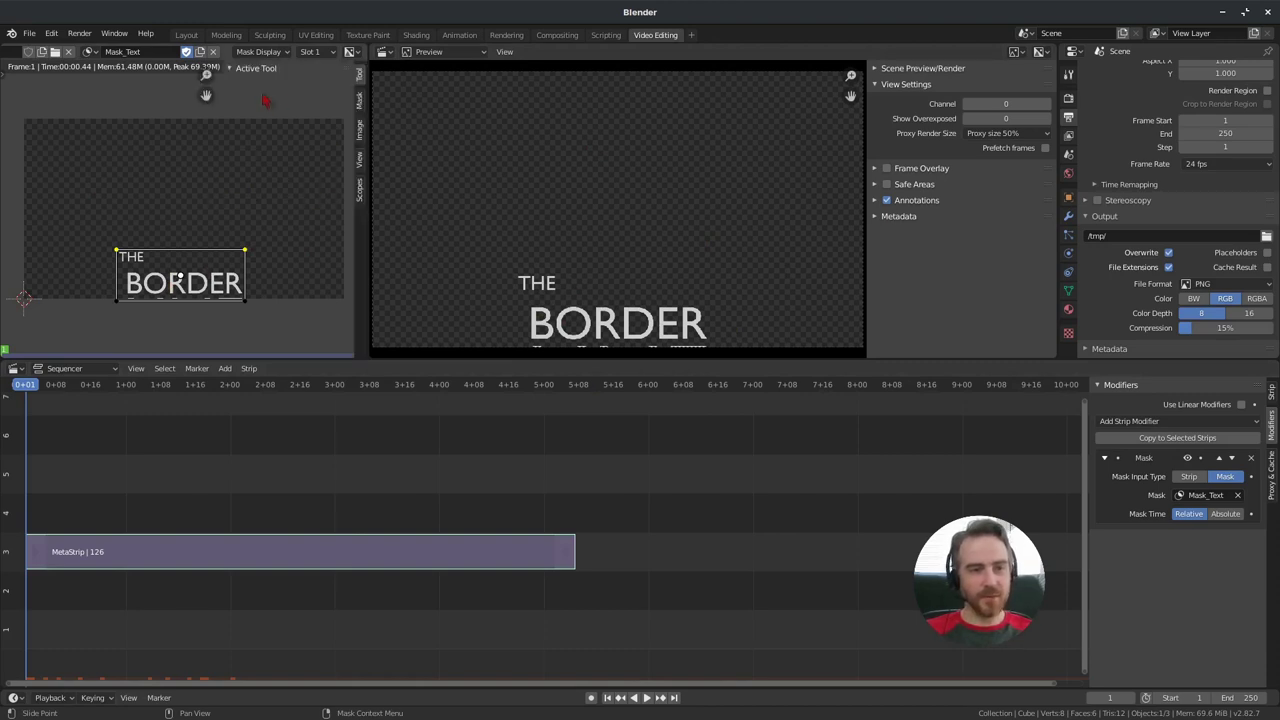
left_click(362, 106)
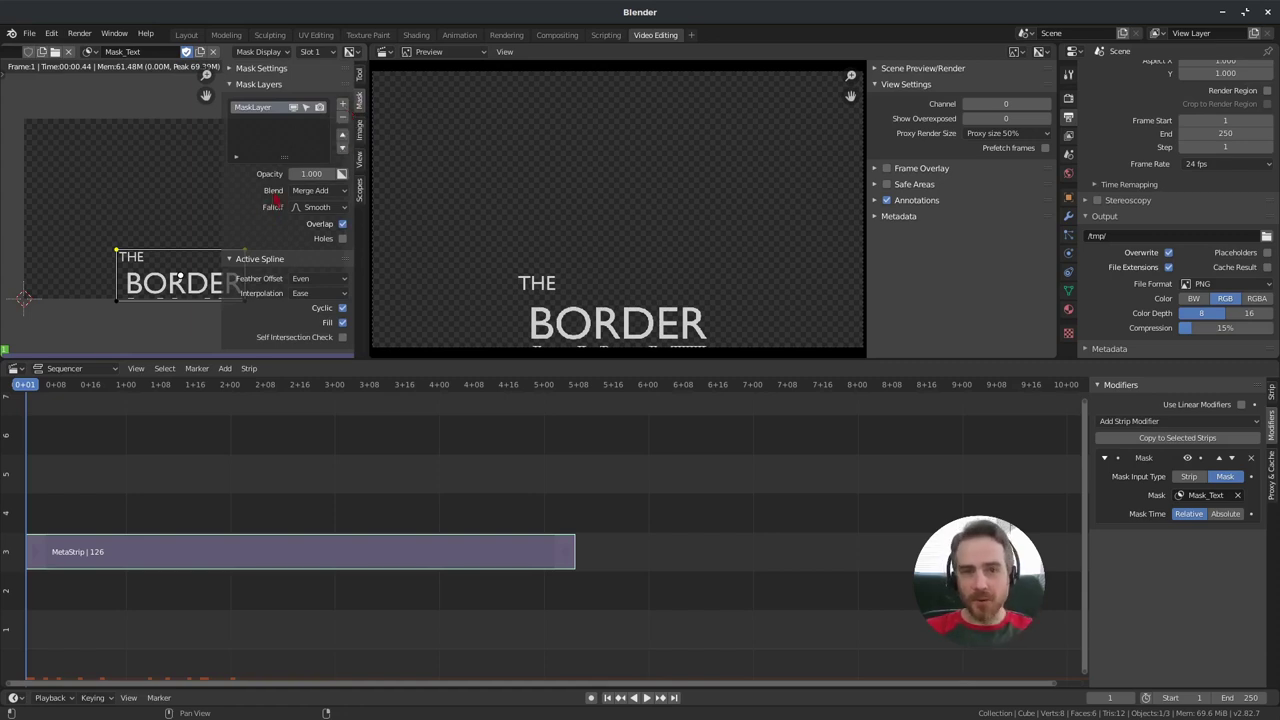
left_click(328, 194)
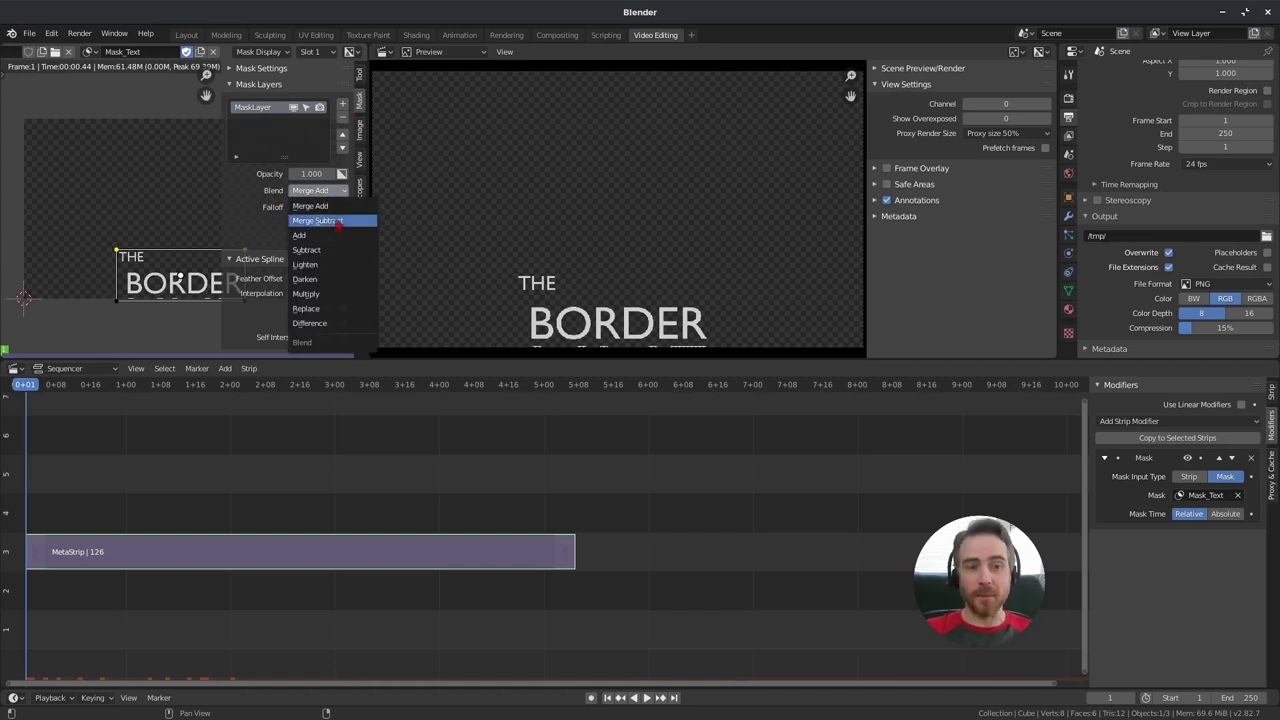
left_click(340, 221)
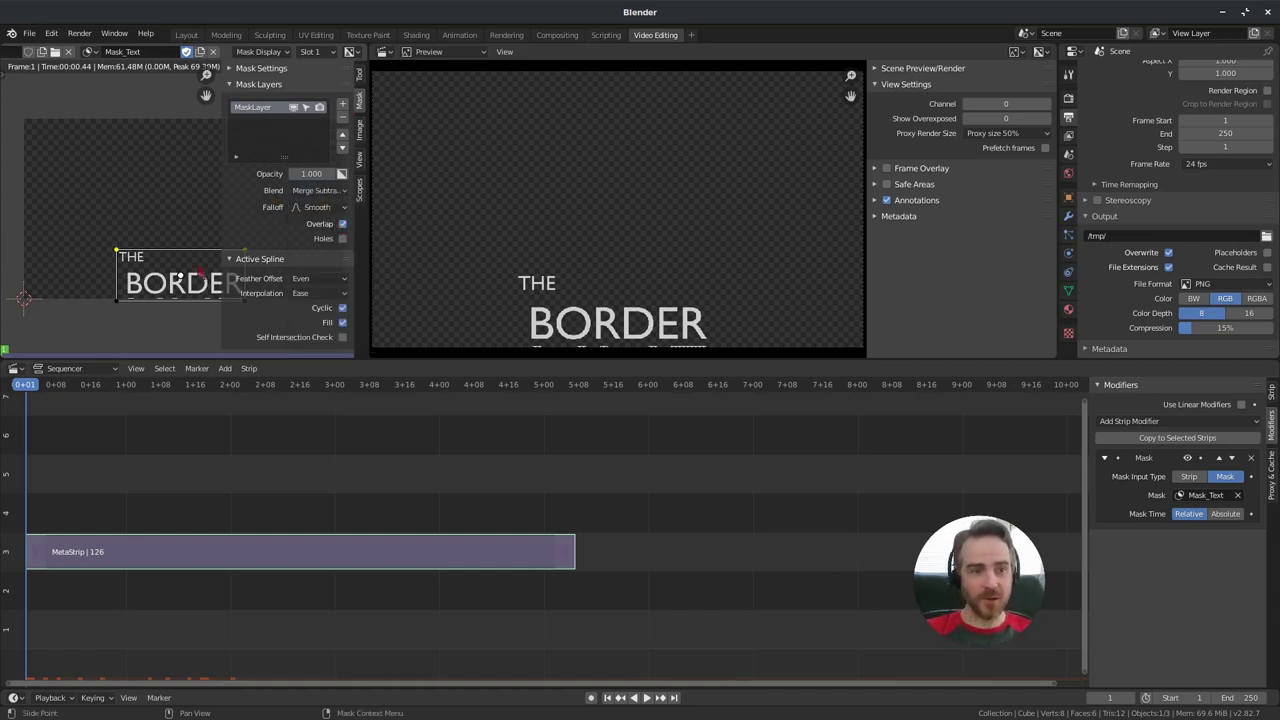
Step: Render frame 1 with the Merge Subtract mask and play the sequence from the first frame to check the masking
left_click(175, 280)
key("shift+h")
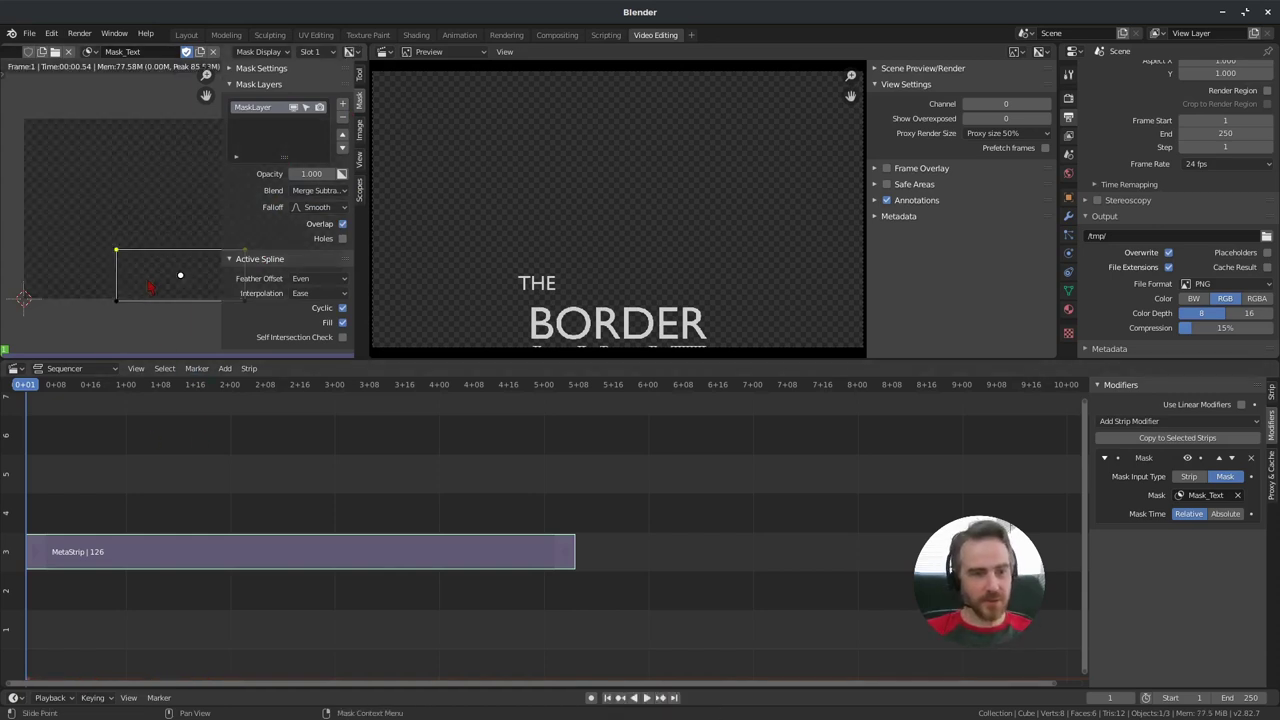
left_click_drag(202, 293, 172, 293)
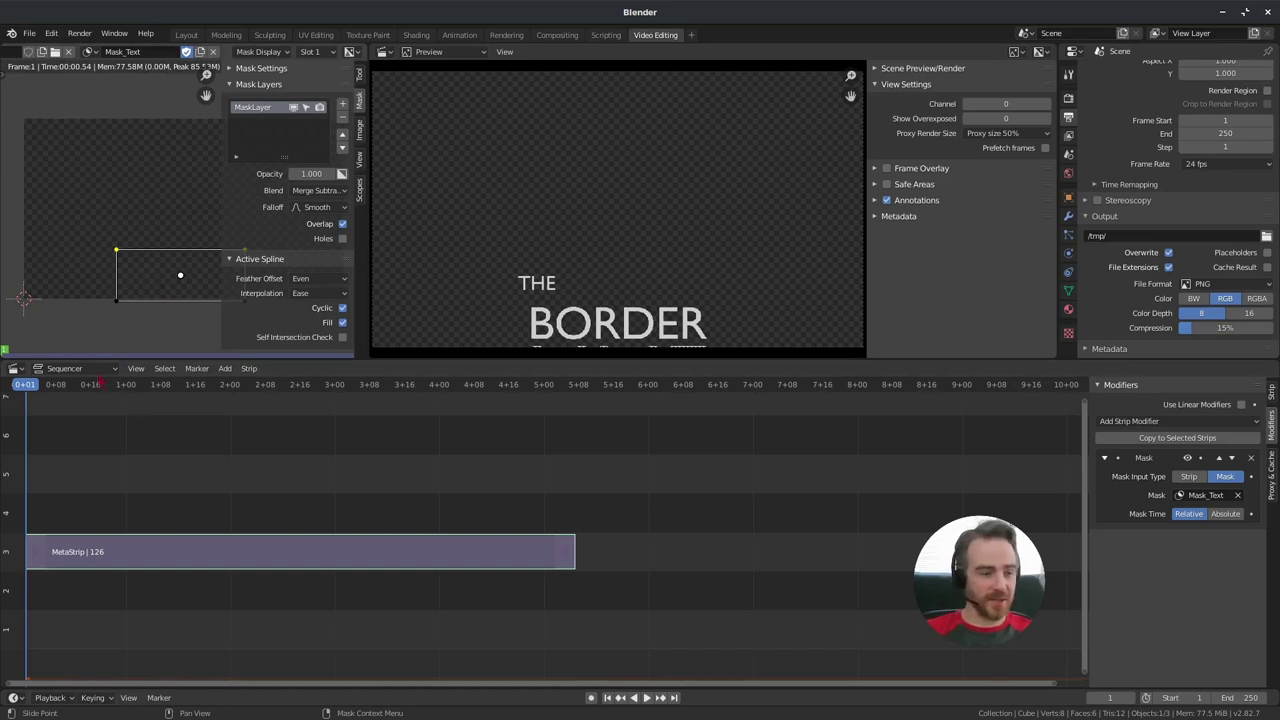
key("space")
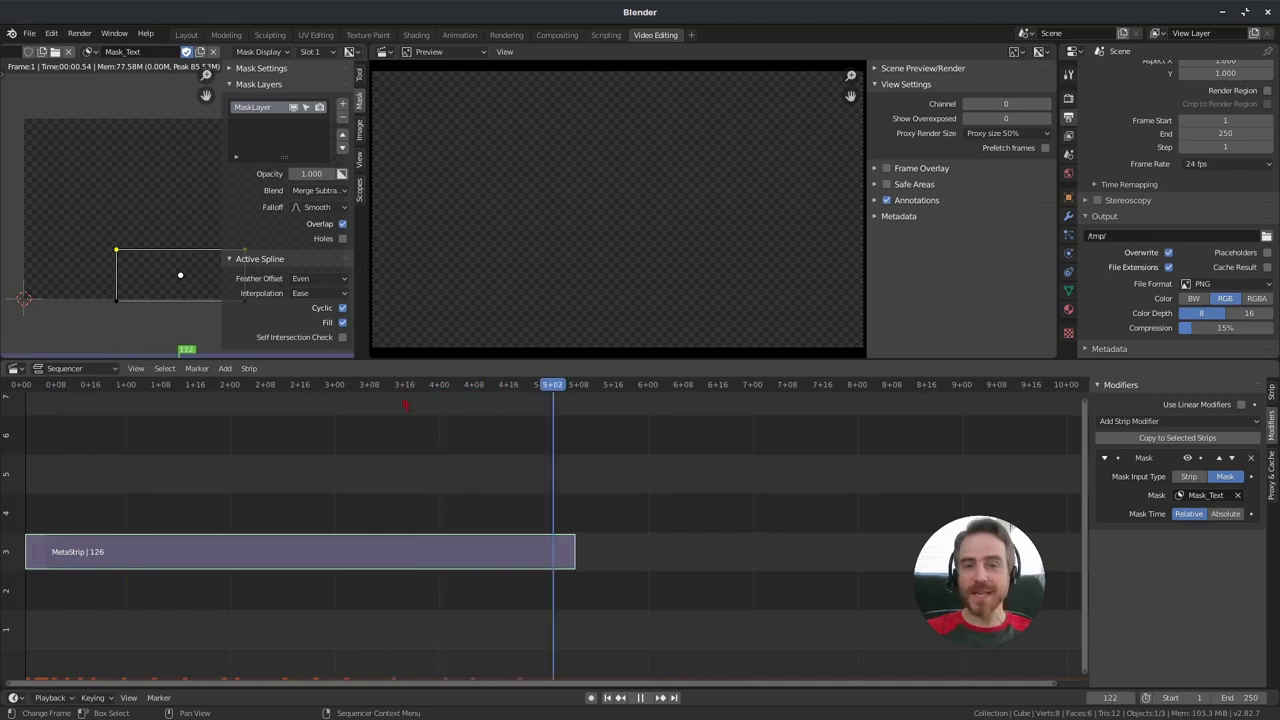
Step: Stop playback at about frame 31, hide the Image Editor's sidebar and turn on the mask's overlay display
left_click(309, 395)
left_click(156, 395)
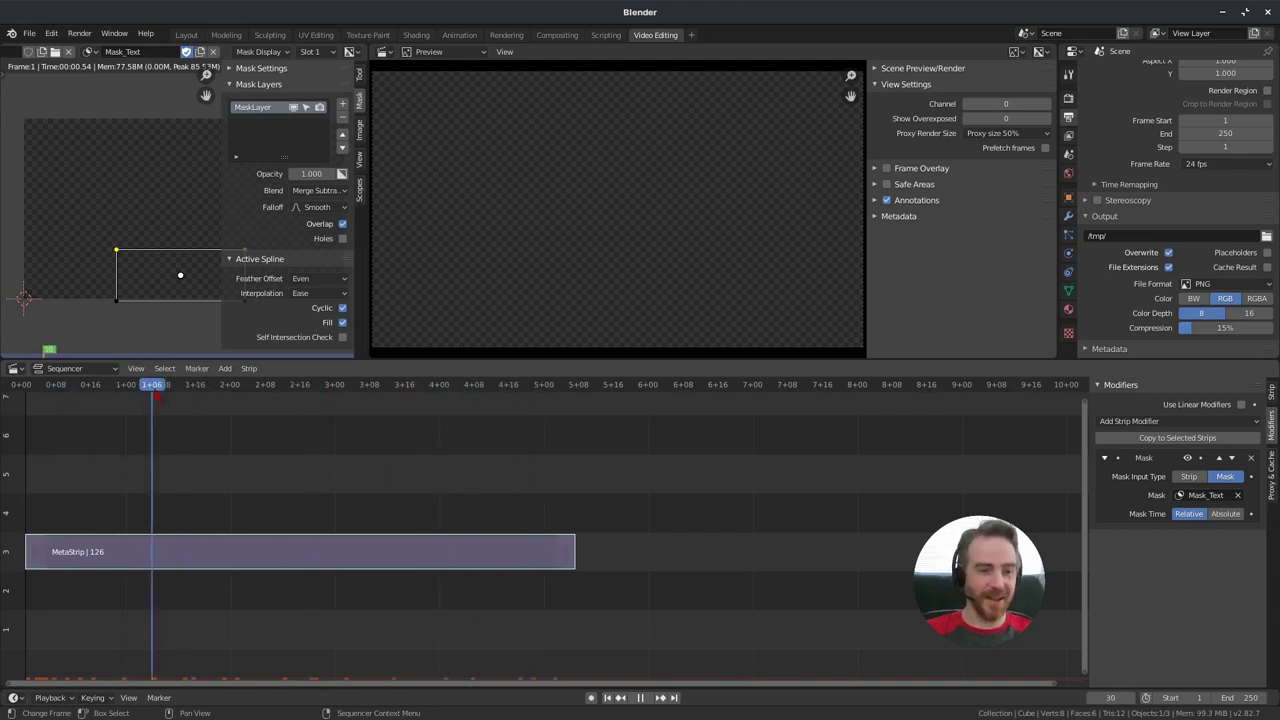
key("space")
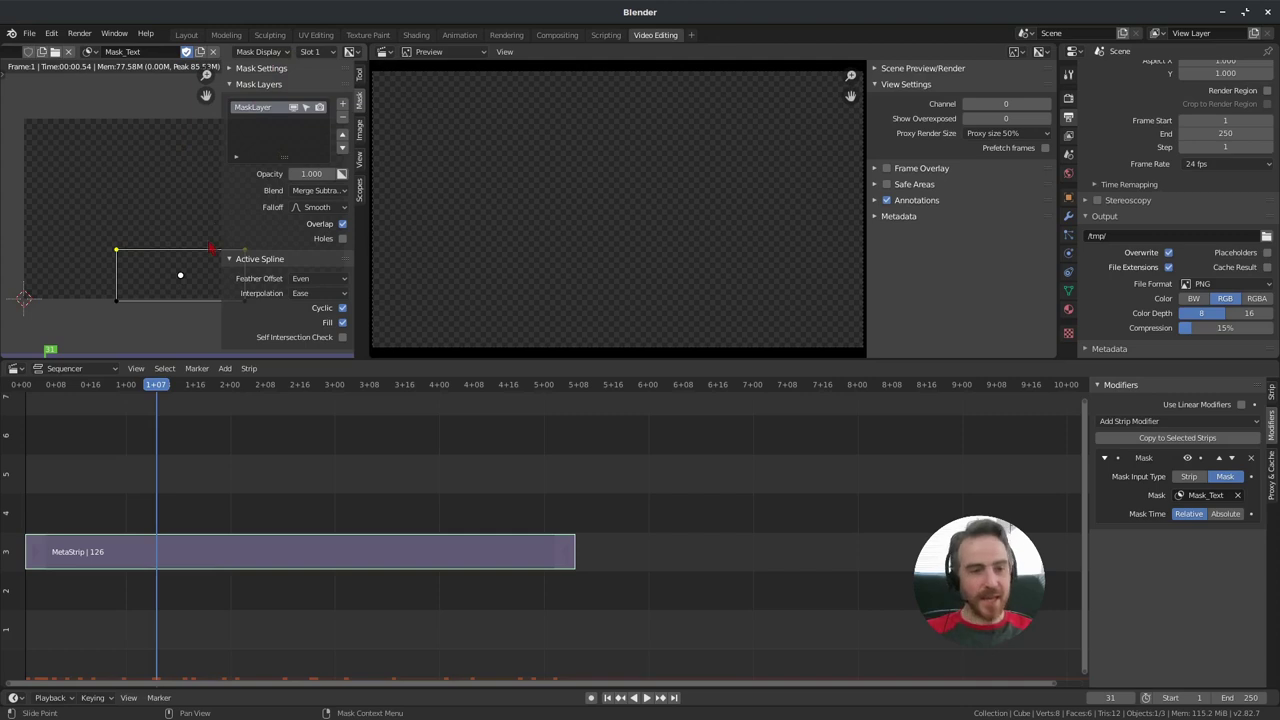
key("n")
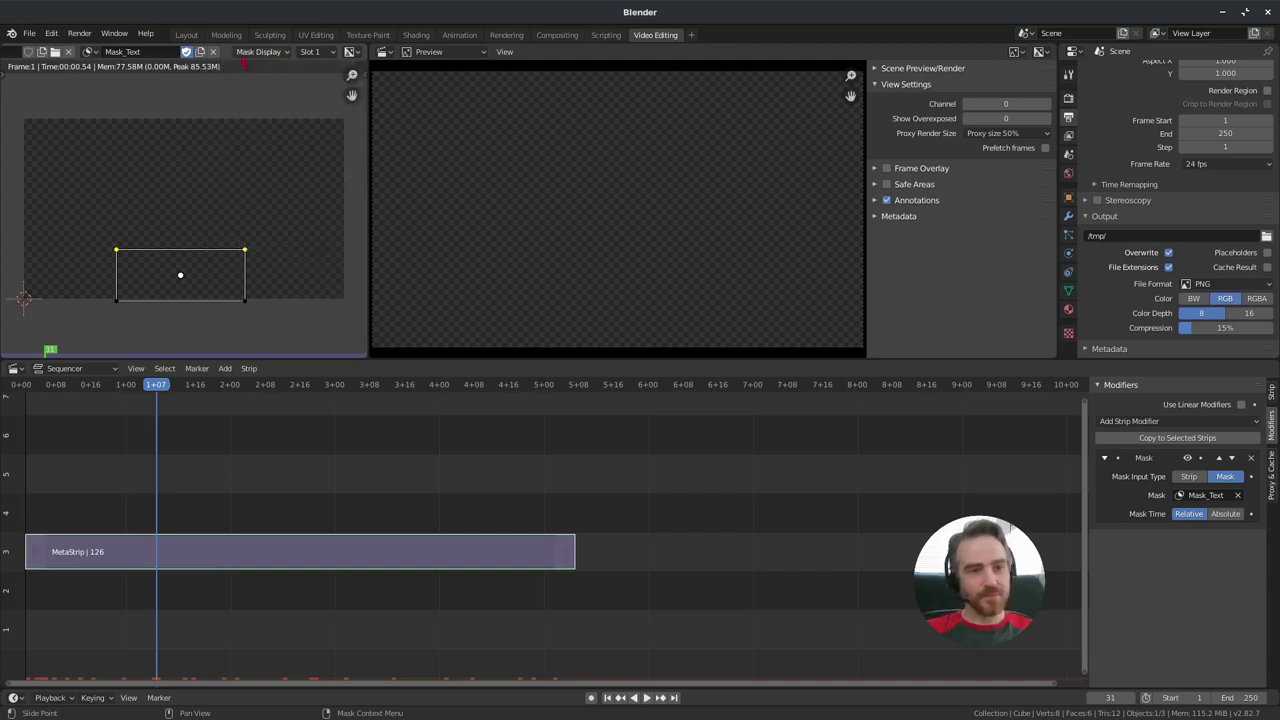
left_click(285, 53)
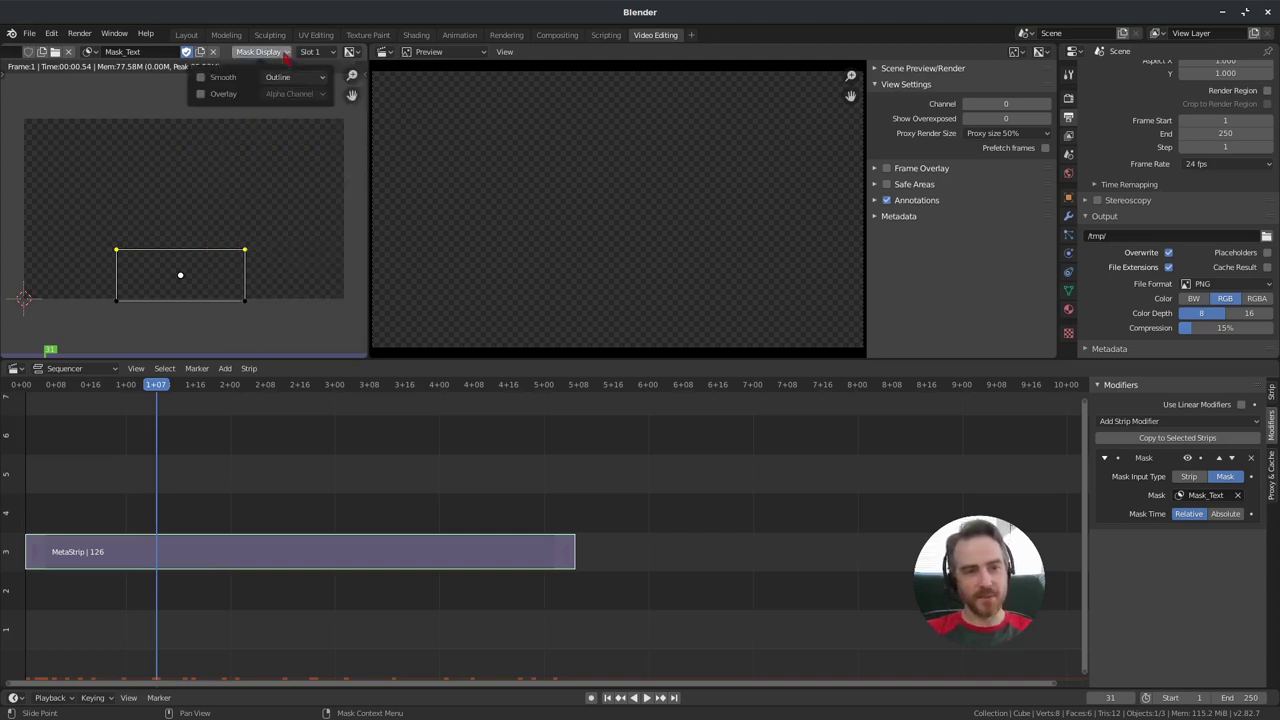
left_click(224, 95)
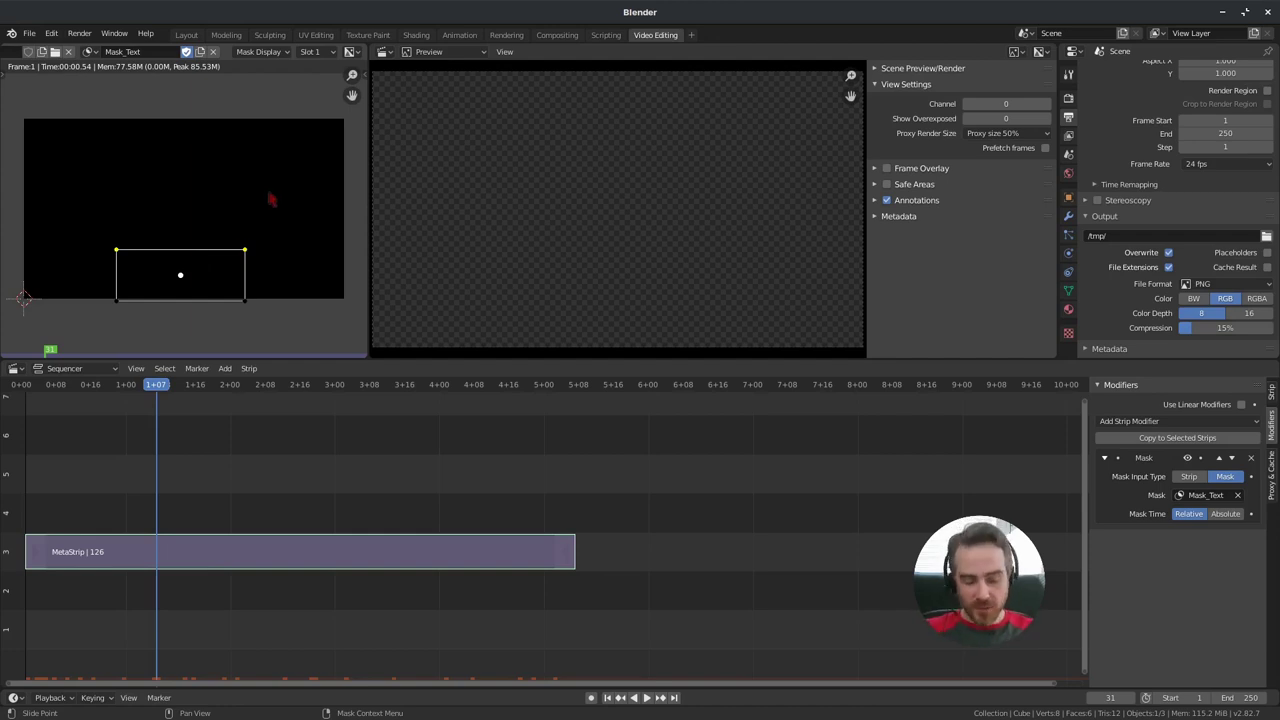
Step: Show the mask layer settings again and set the layer's blend mode to Merge Add
key("n")
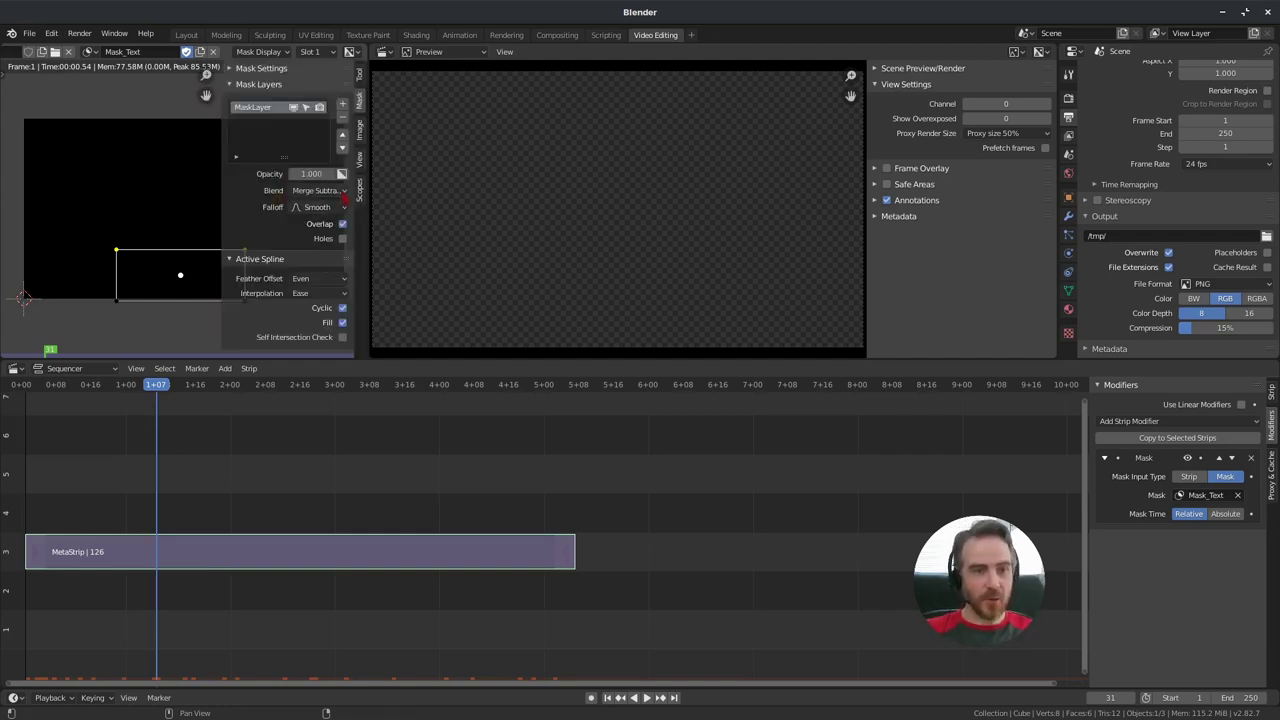
left_click(318, 190)
left_click(330, 206)
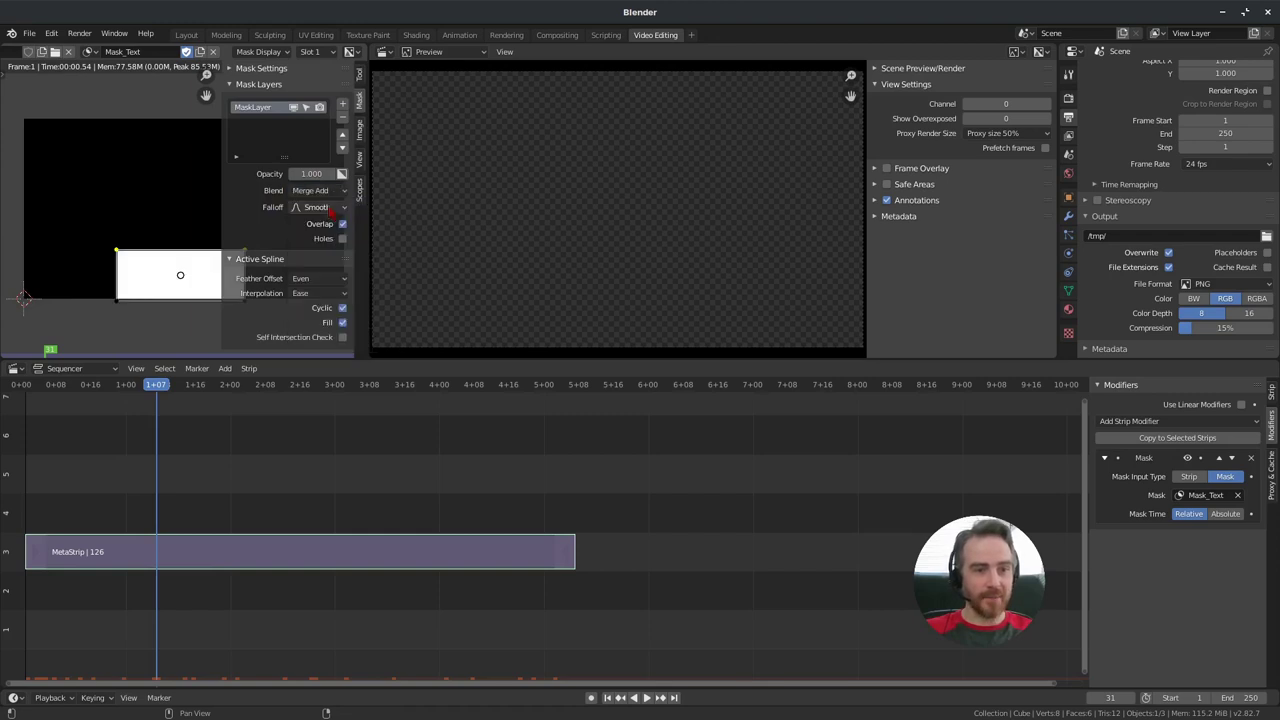
Step: Scrub back to the first frame and play to about frame 25 to check the title with Merge Add
left_click_drag(153, 392, 131, 396)
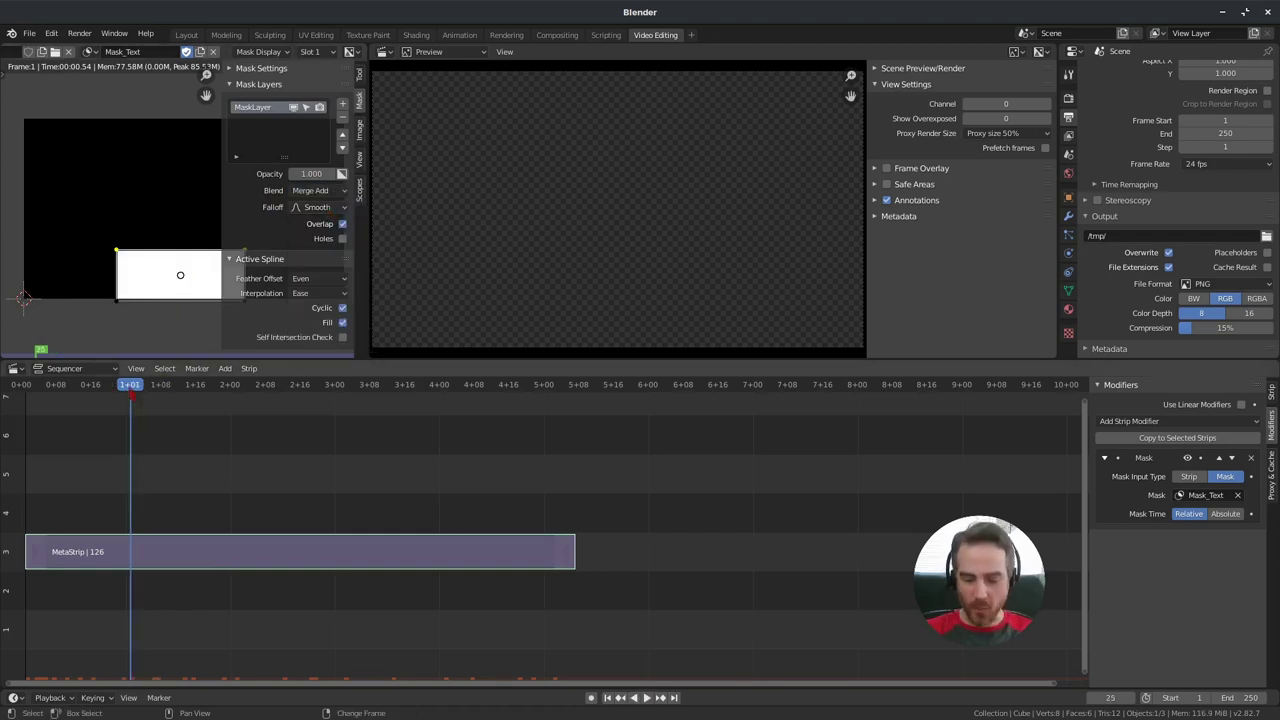
key("shift+Left")
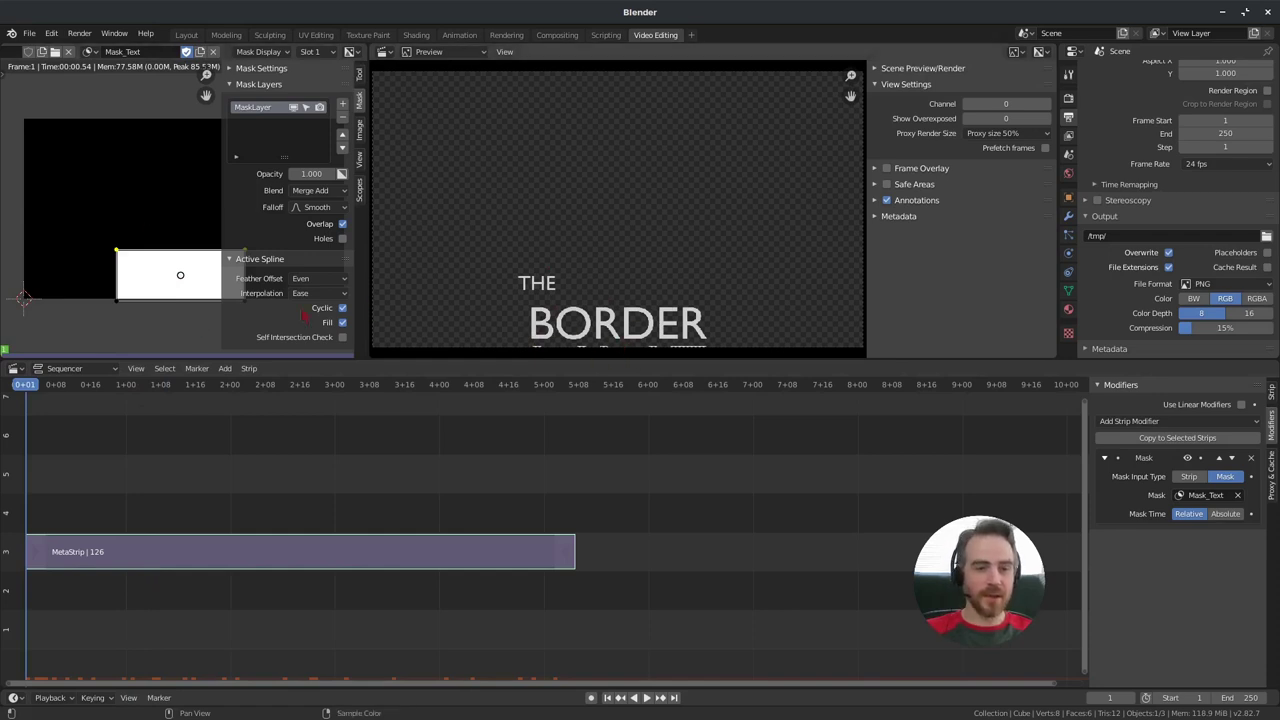
key("space")
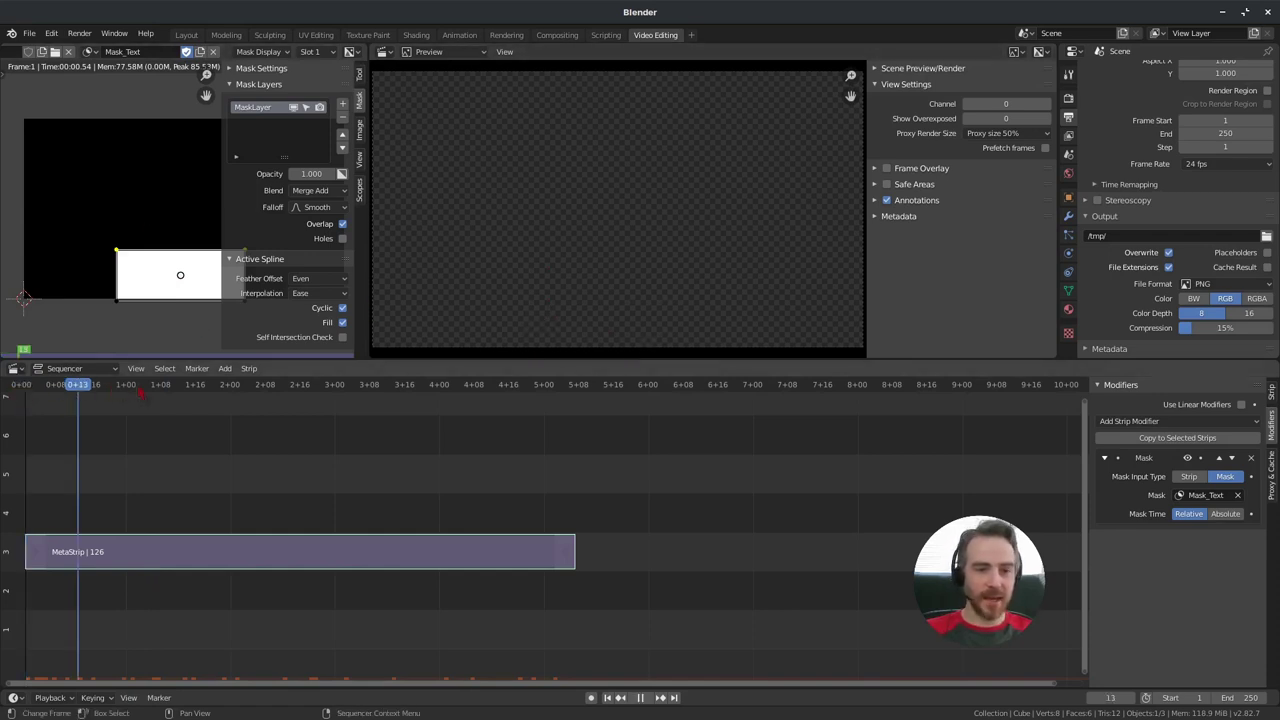
key("space")
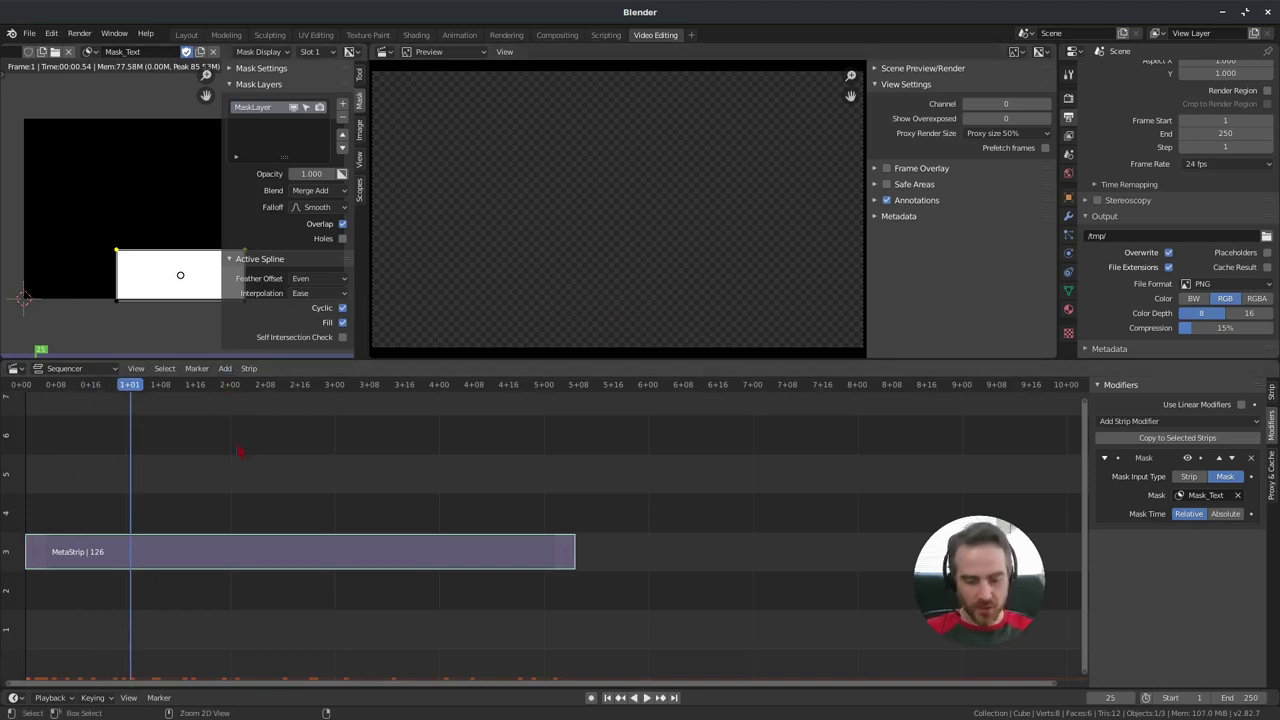
Step: Render frame 25 to refresh the masking and examine the text's movement between about frames 13 and 20
key("ctrl+F12")
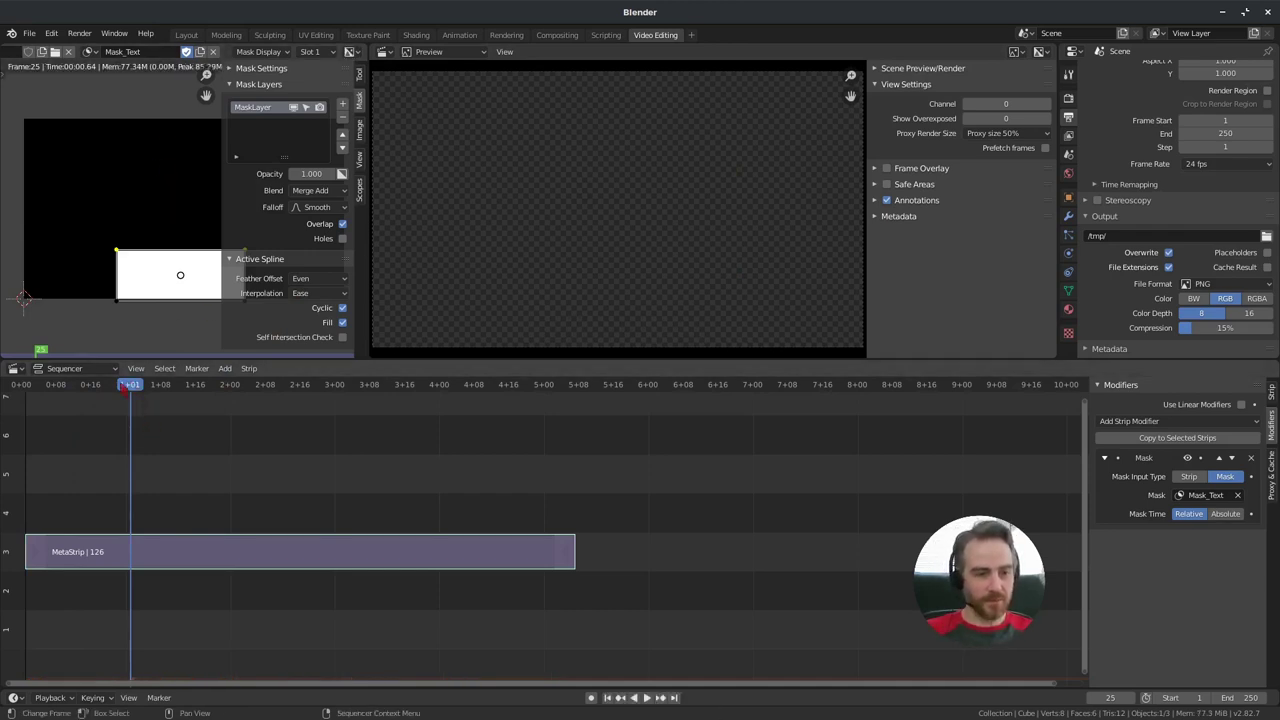
key("space")
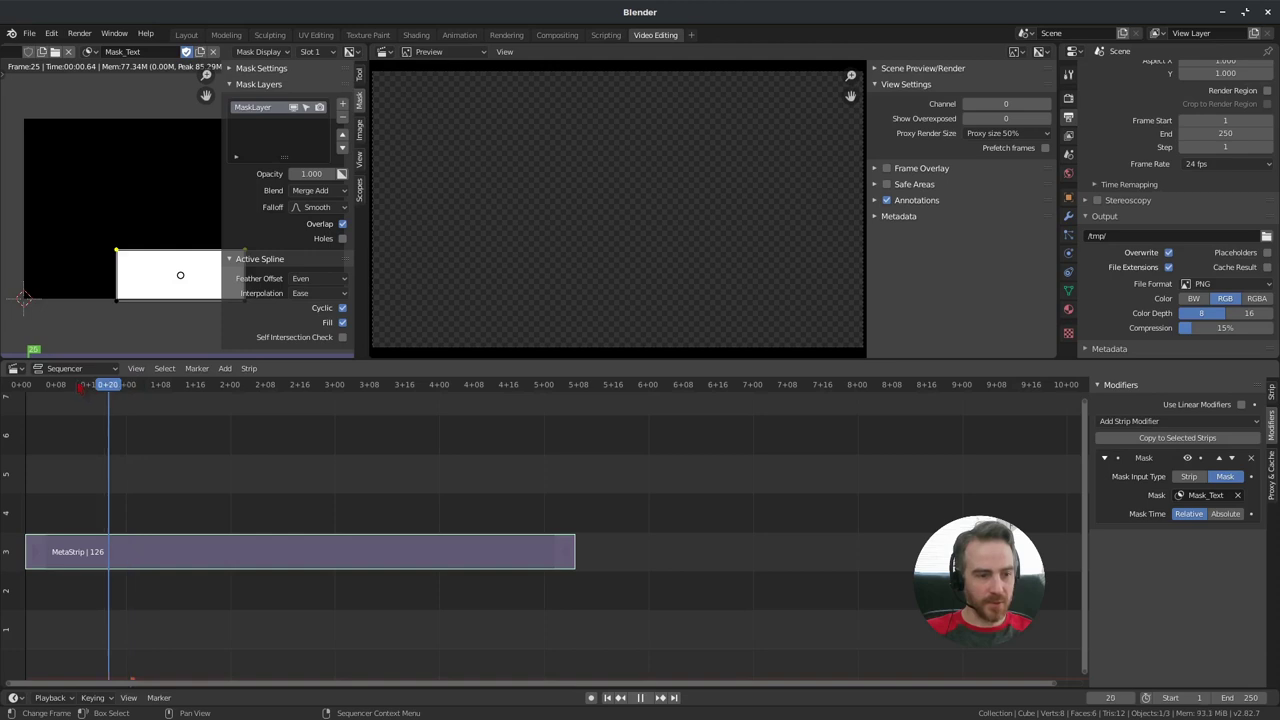
key("space")
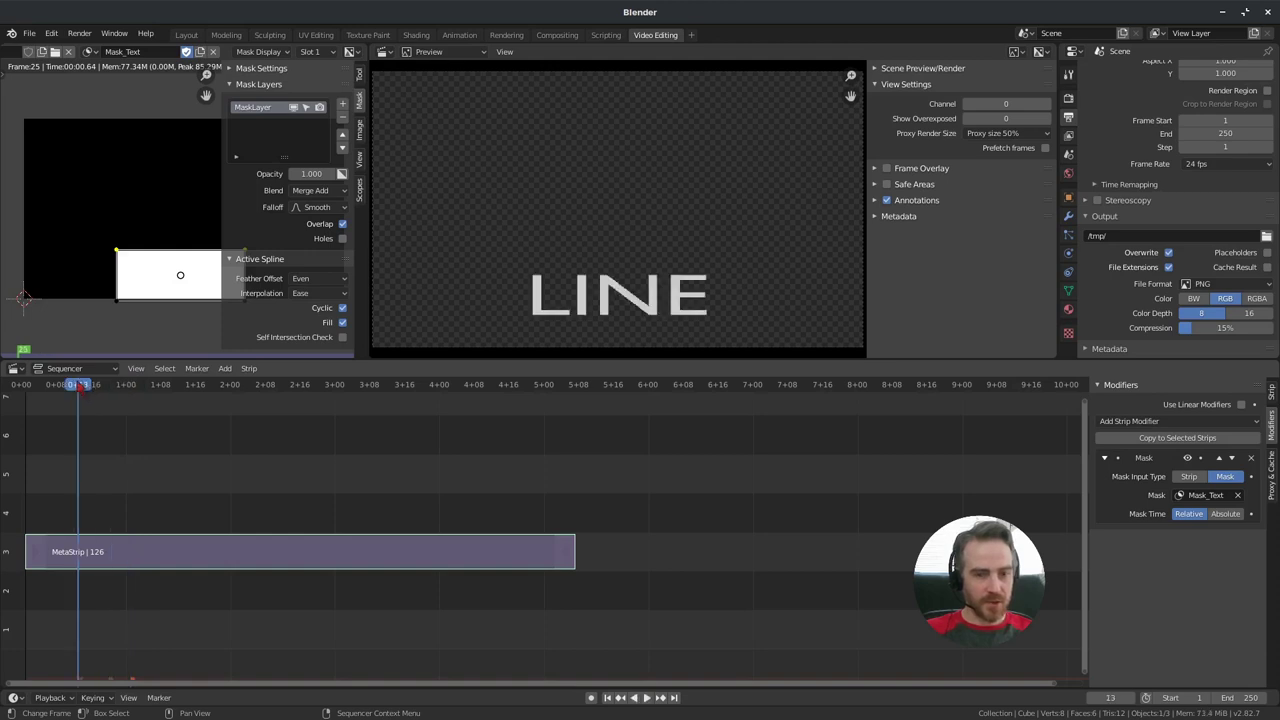
key("space")
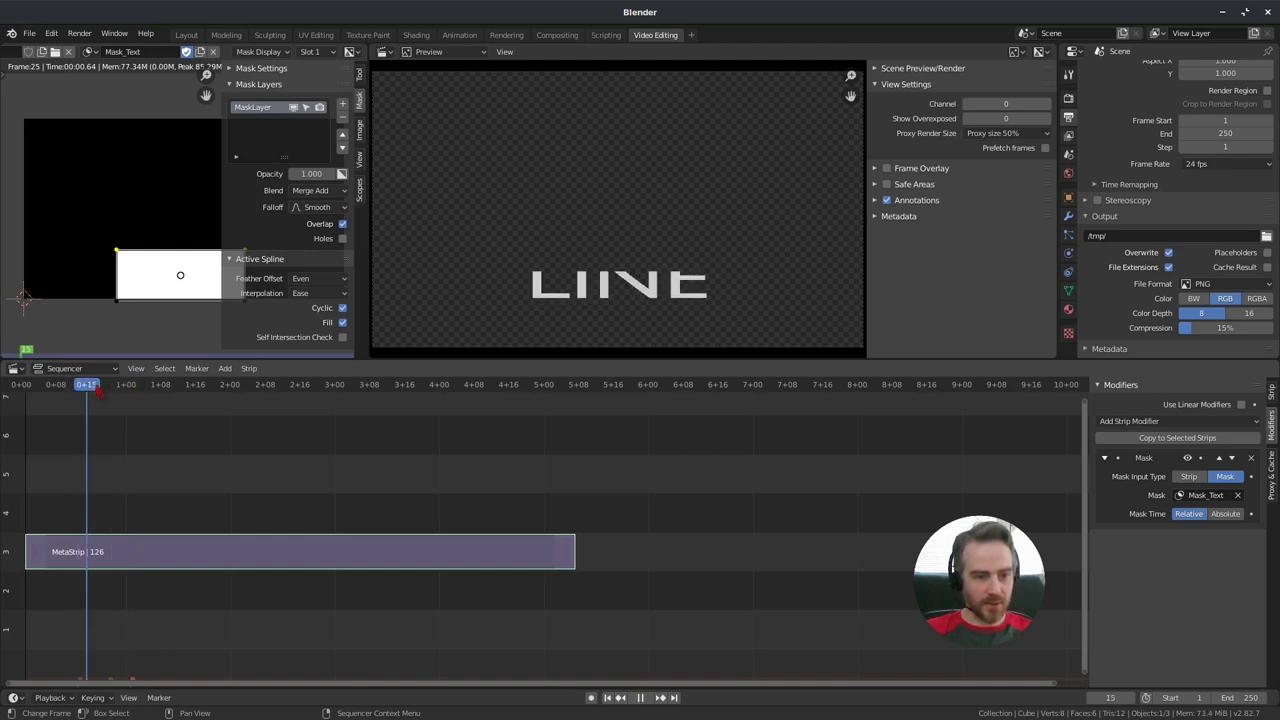
key("space")
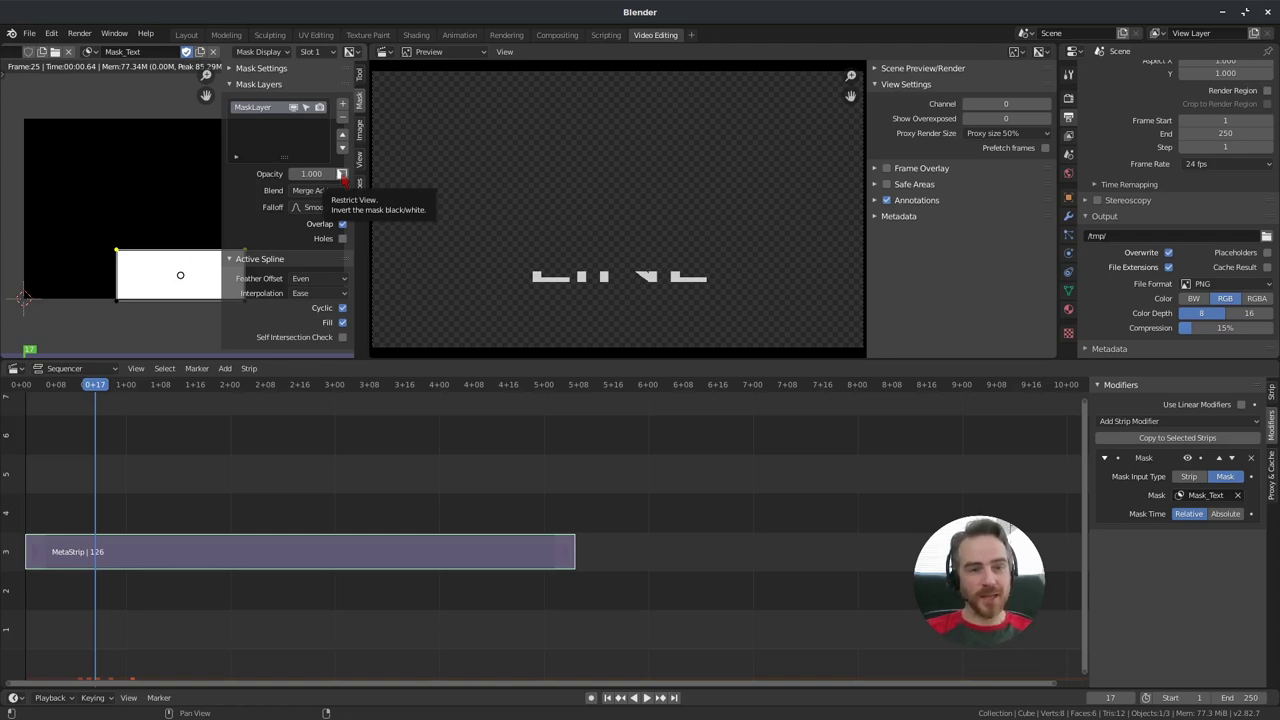
Step: Invert the mask layer, render frame 17 and scrub through the opening frames to check the text reveal
left_click(343, 176)
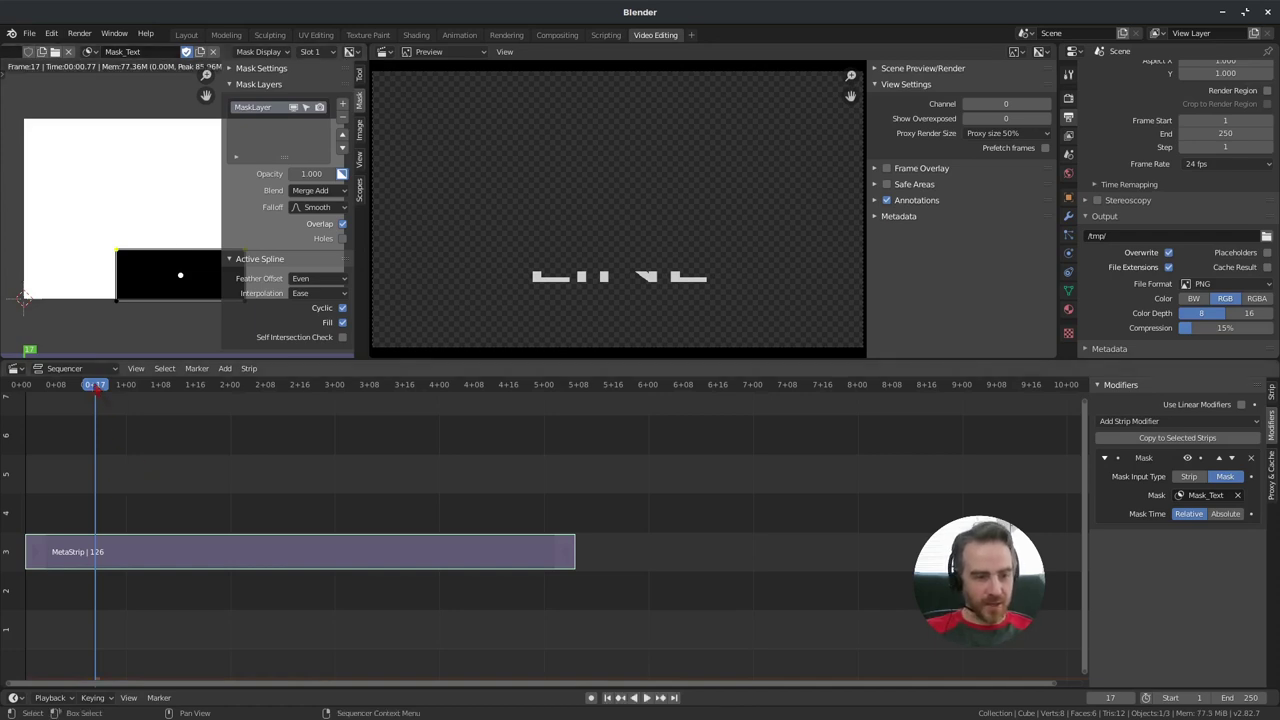
key("space")
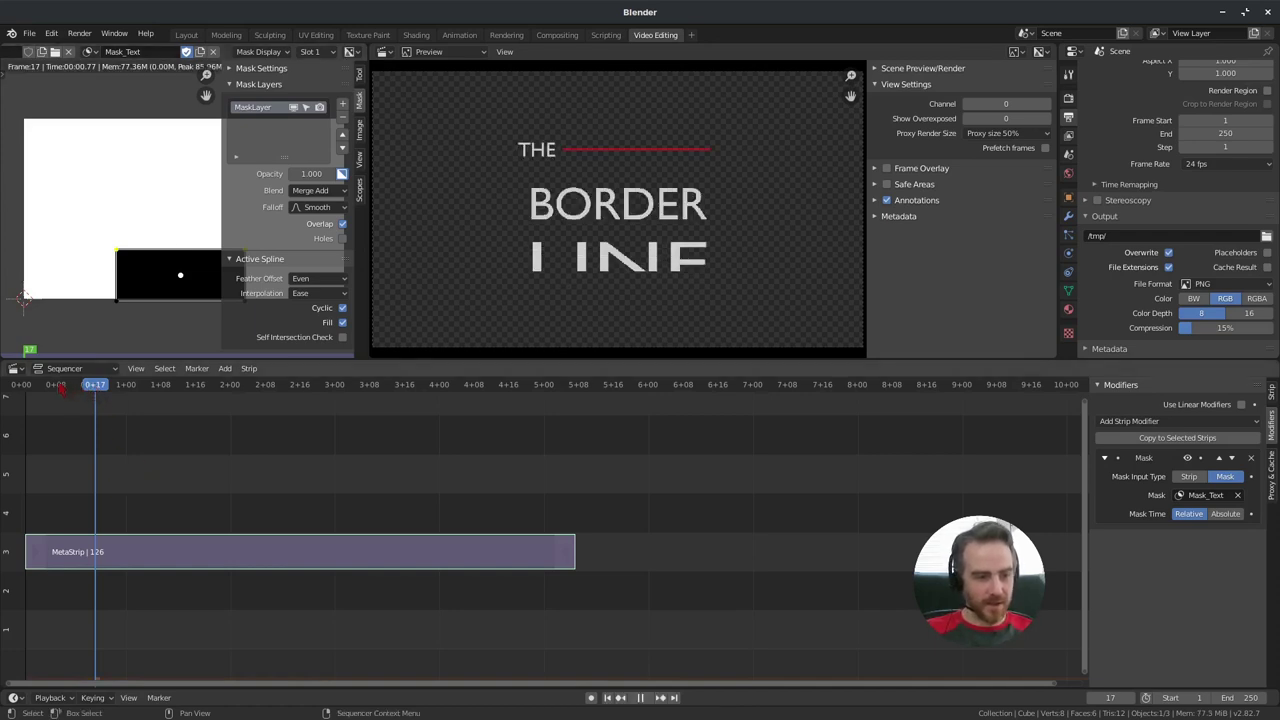
left_click_drag(58, 391, 52, 391)
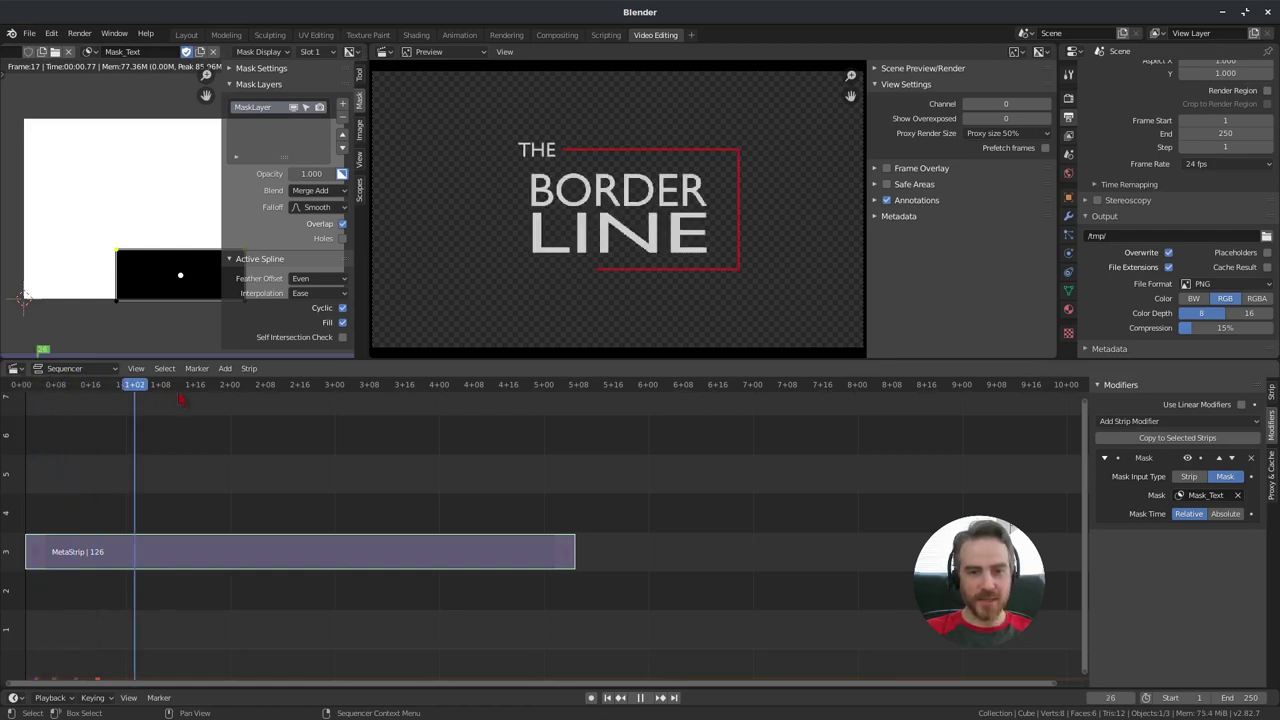
key("Escape")
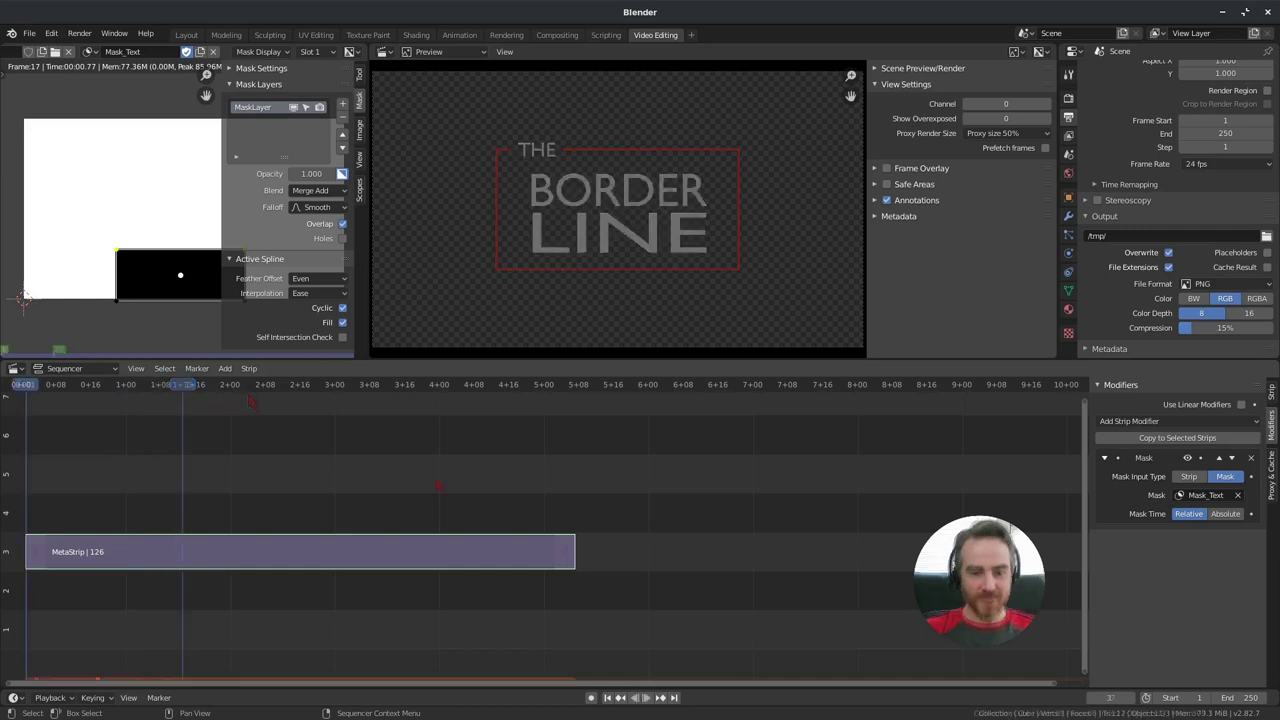
Step: Play the masked title from frame 1 to about frame 136 to review its in and out animation, and return to the first frame
key("space")
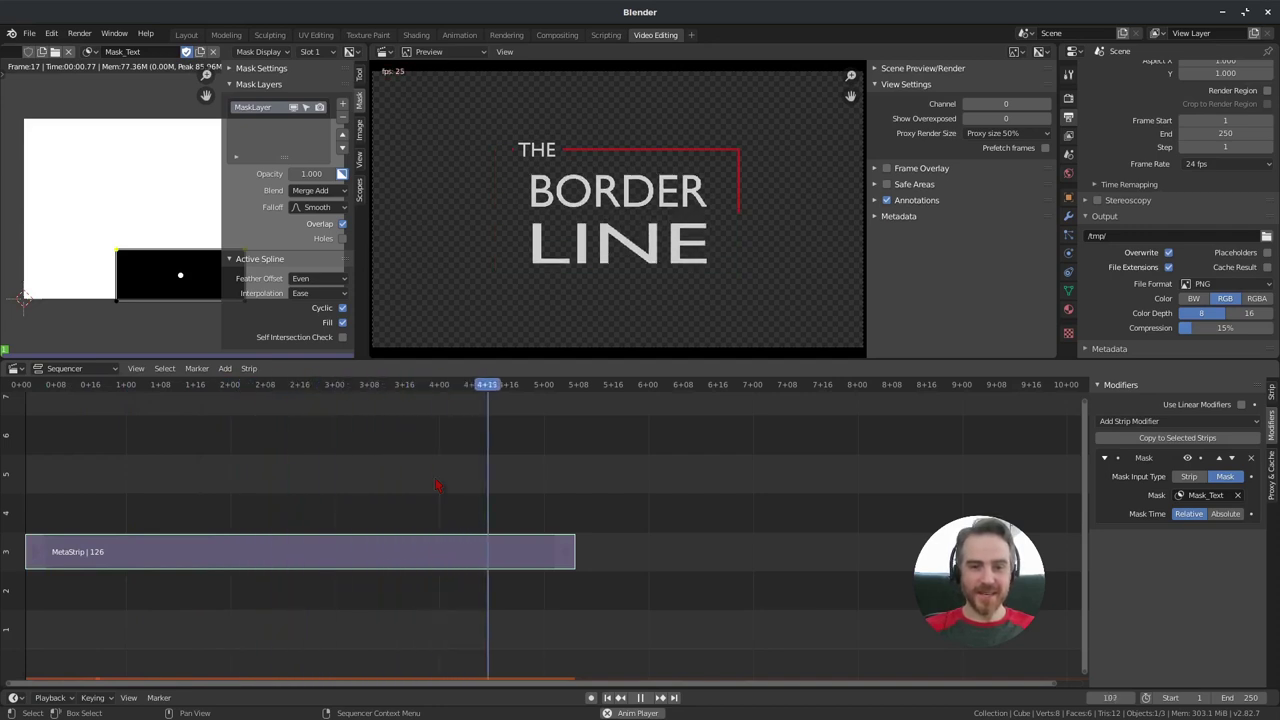
key("space")
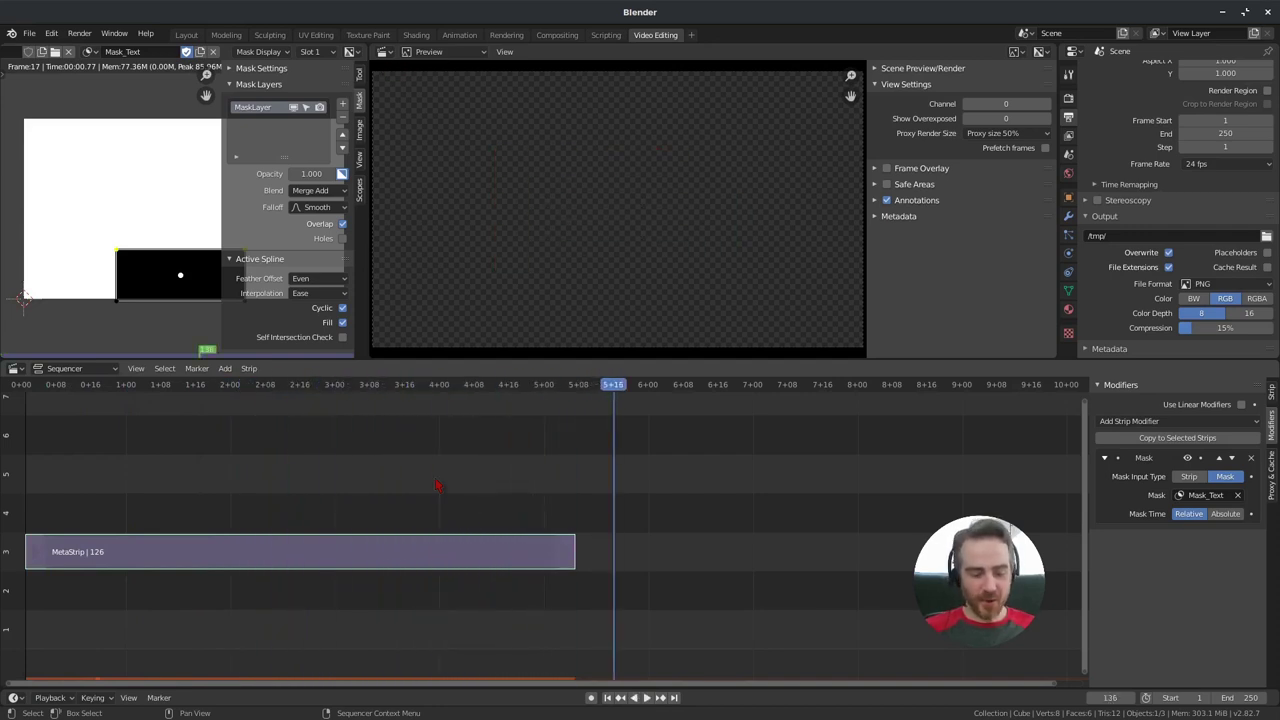
key("shift+Left")
key("space")
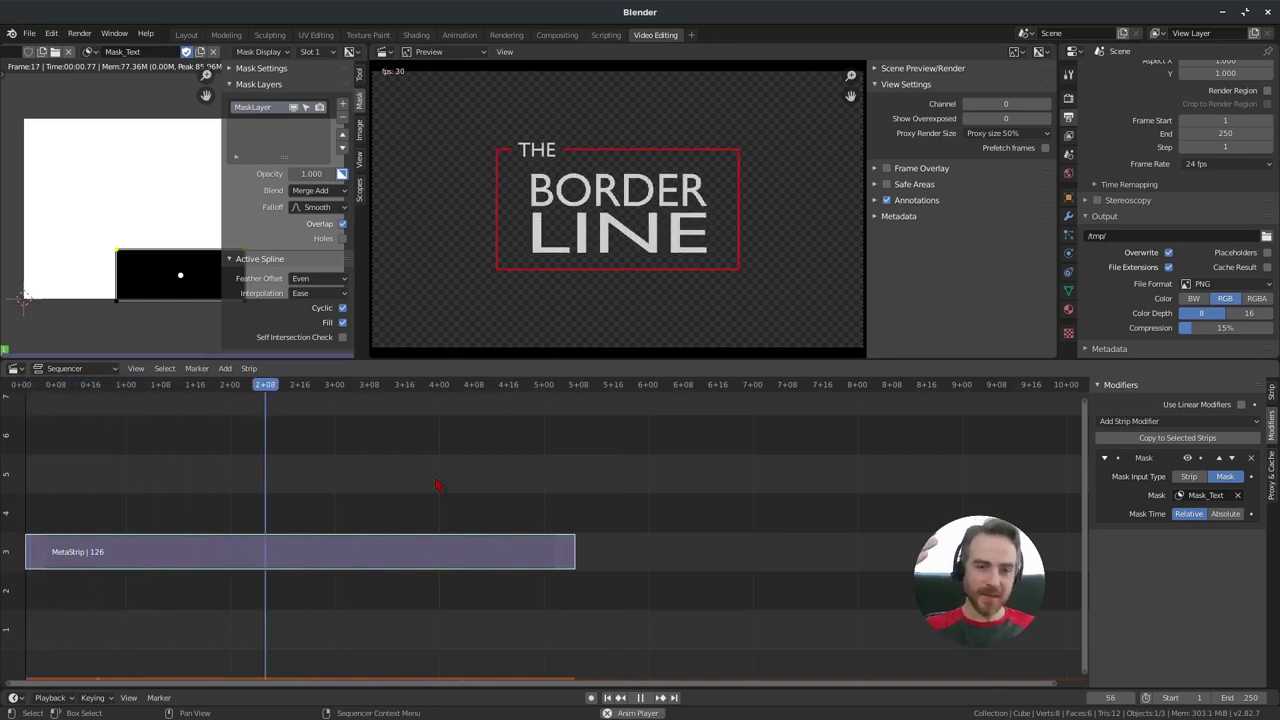
key("space")
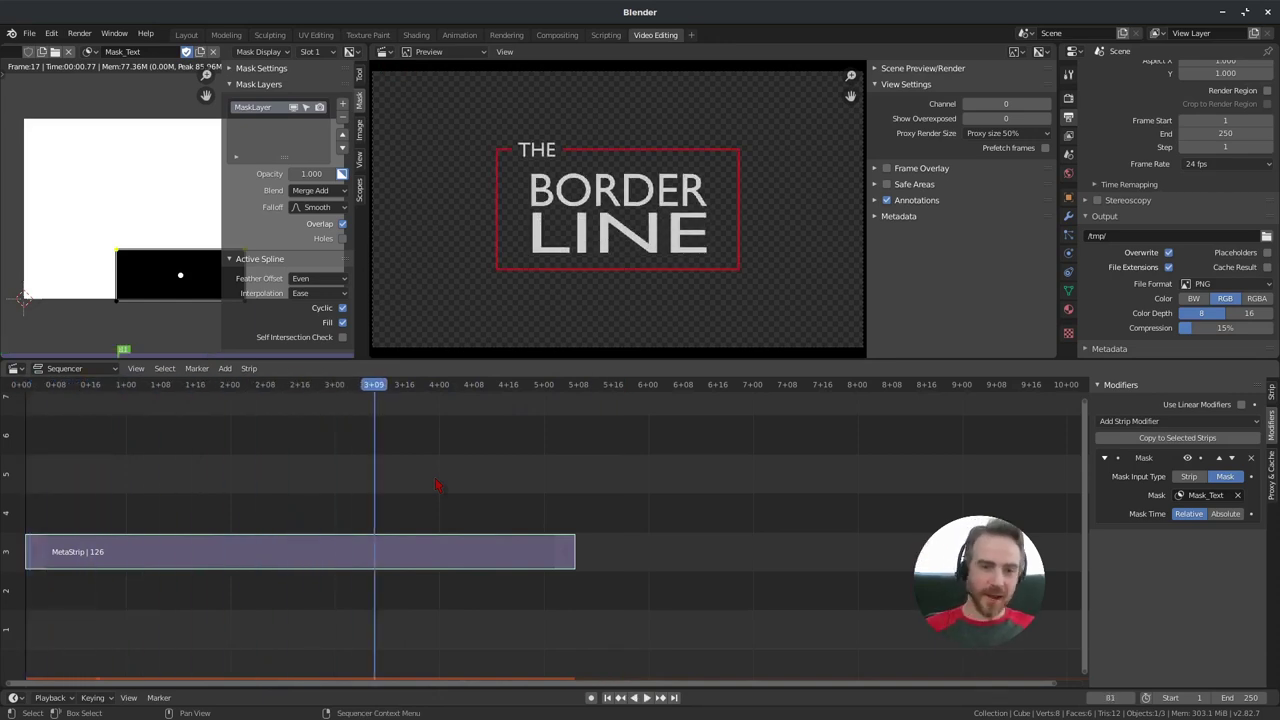
key("space")
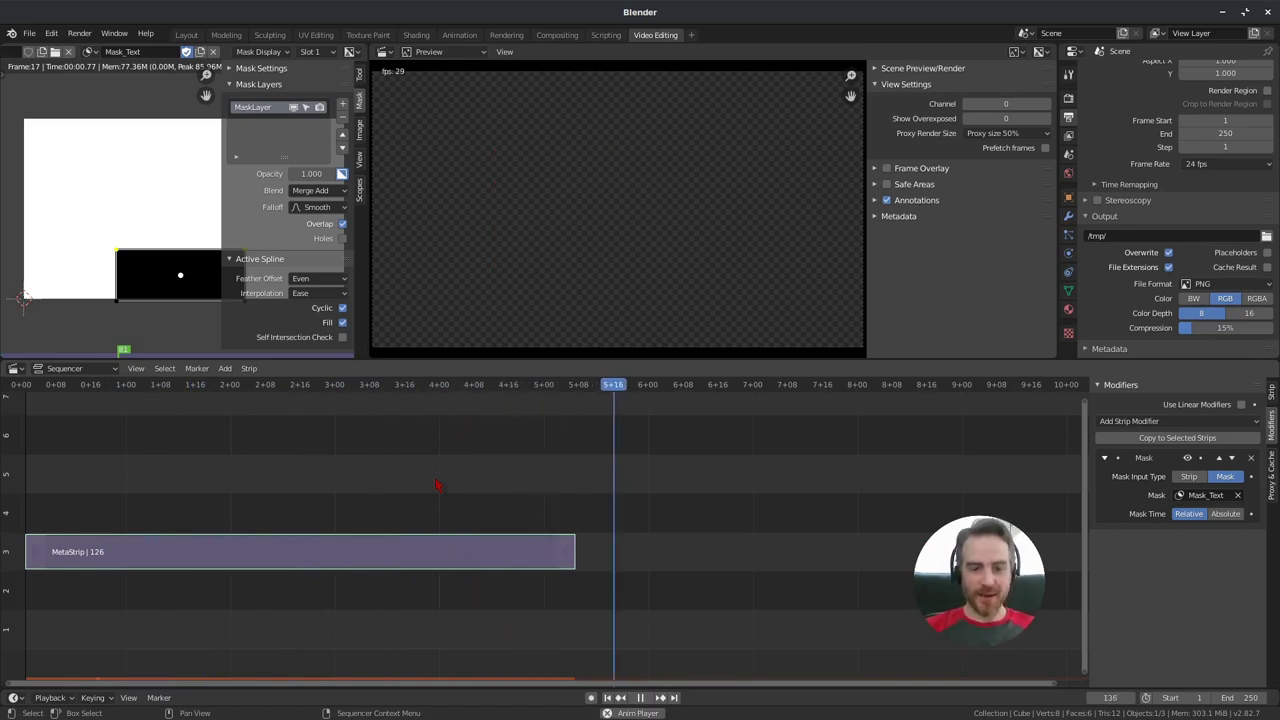
key("space")
key("shift+Left")
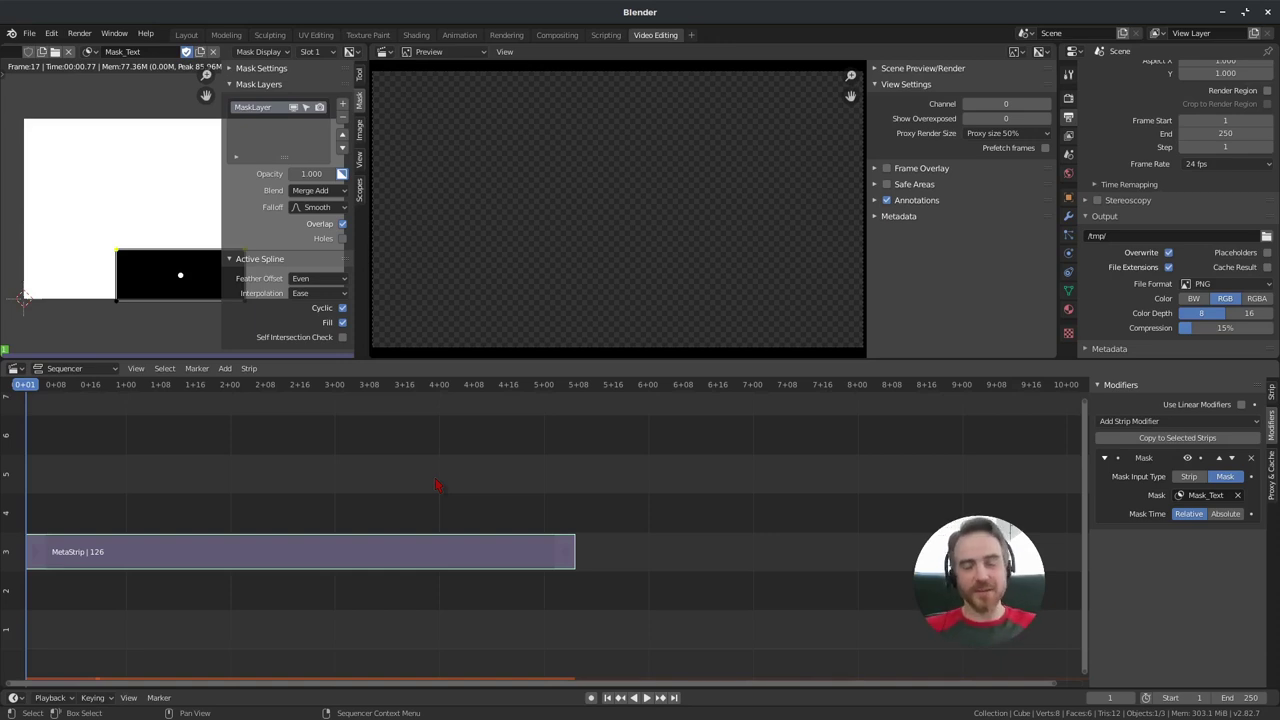
Step: Replay the title's opening animation twice from frame 1 to examine how the text and border appear
key("space")
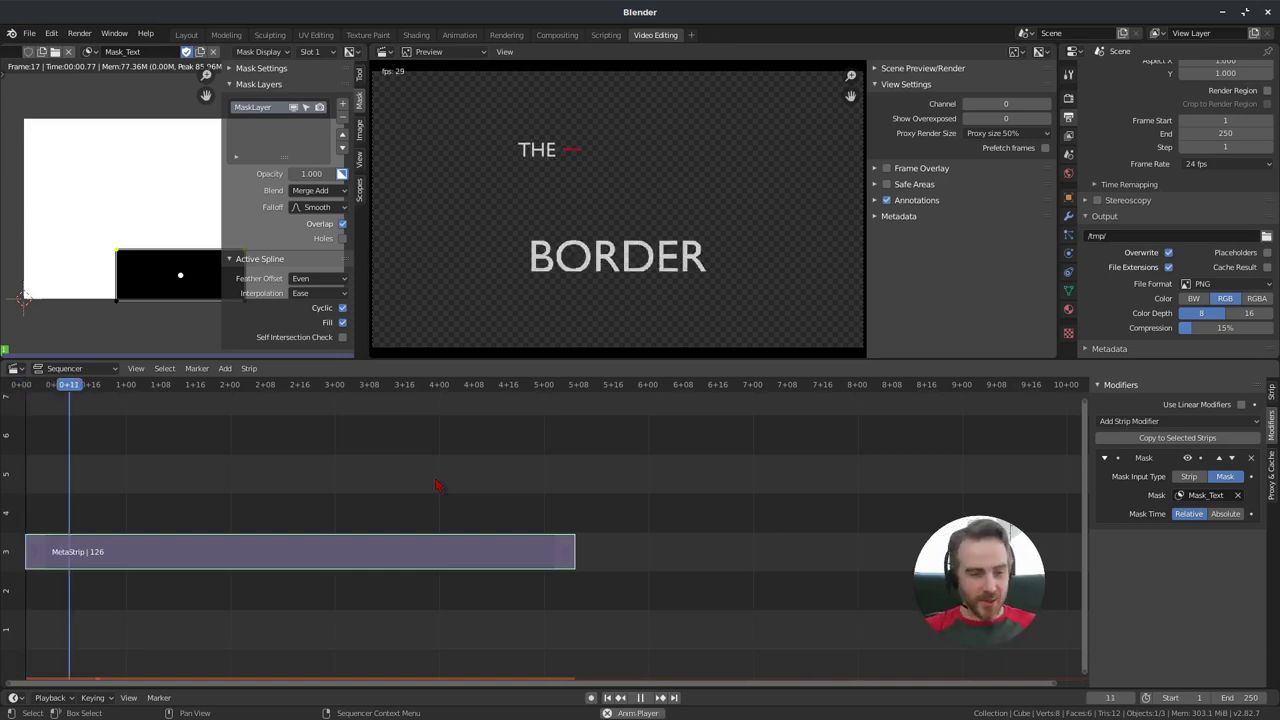
key("space")
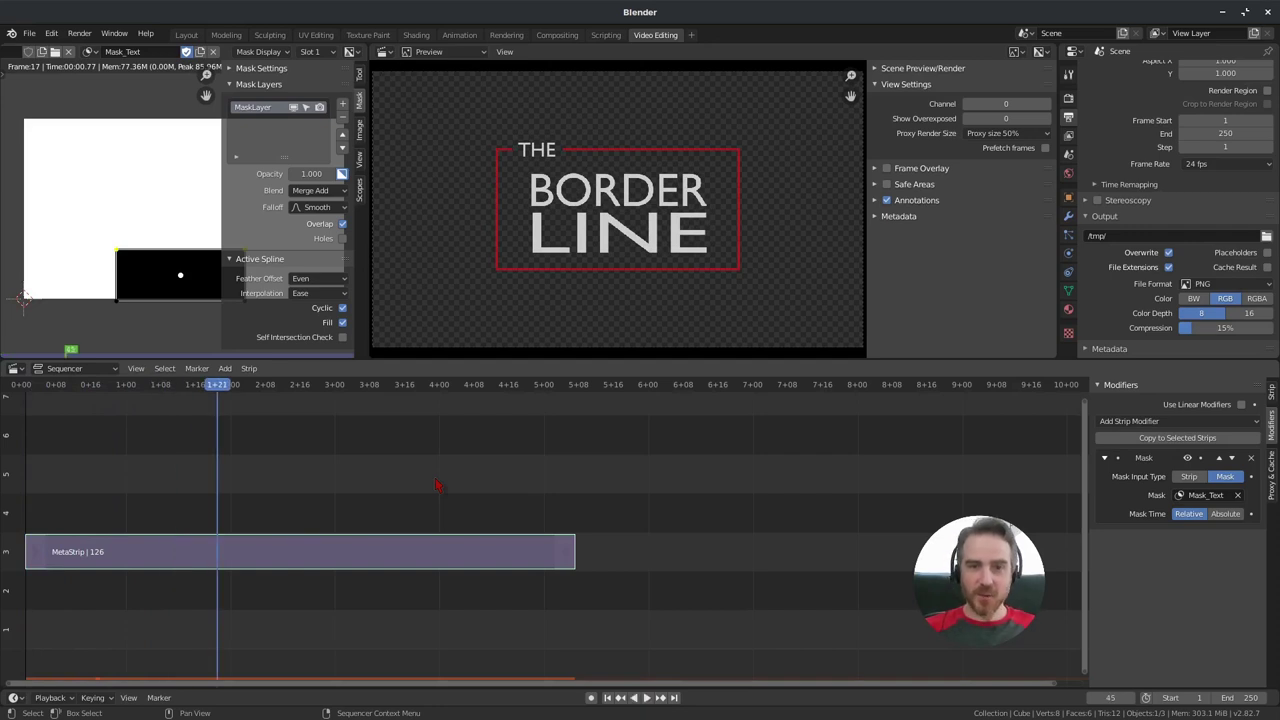
key("shift+Left")
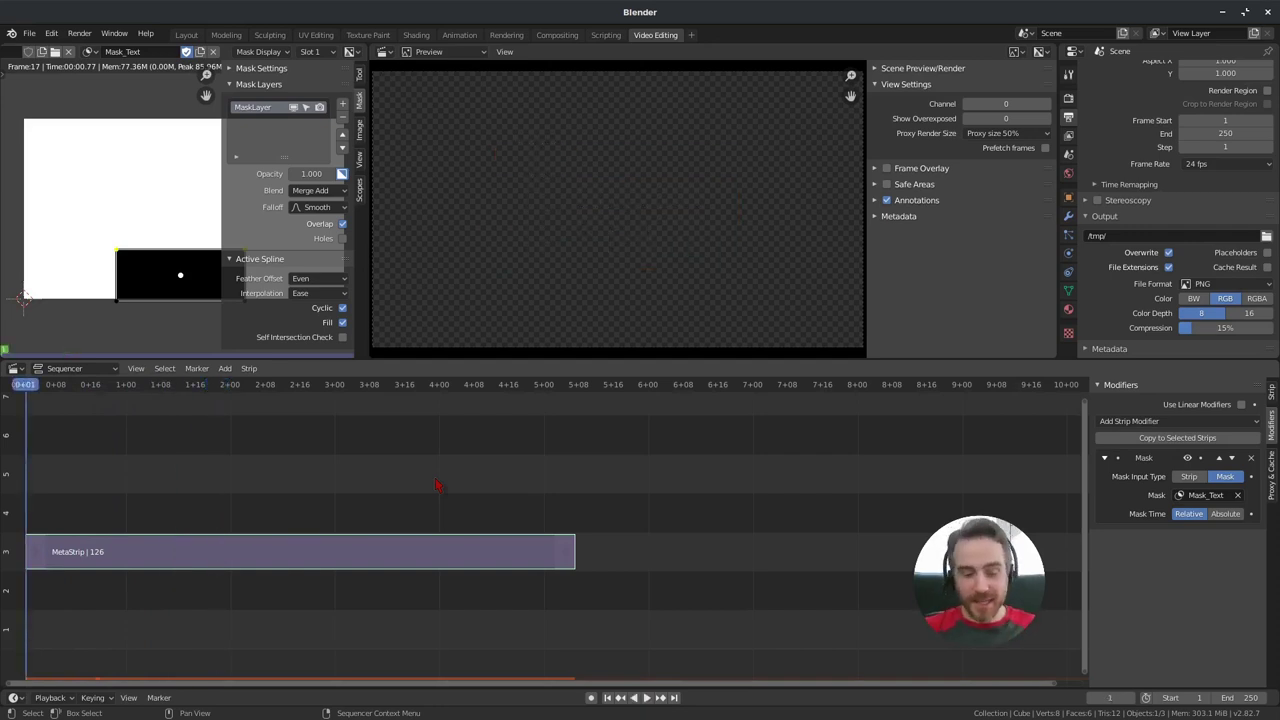
key("space")
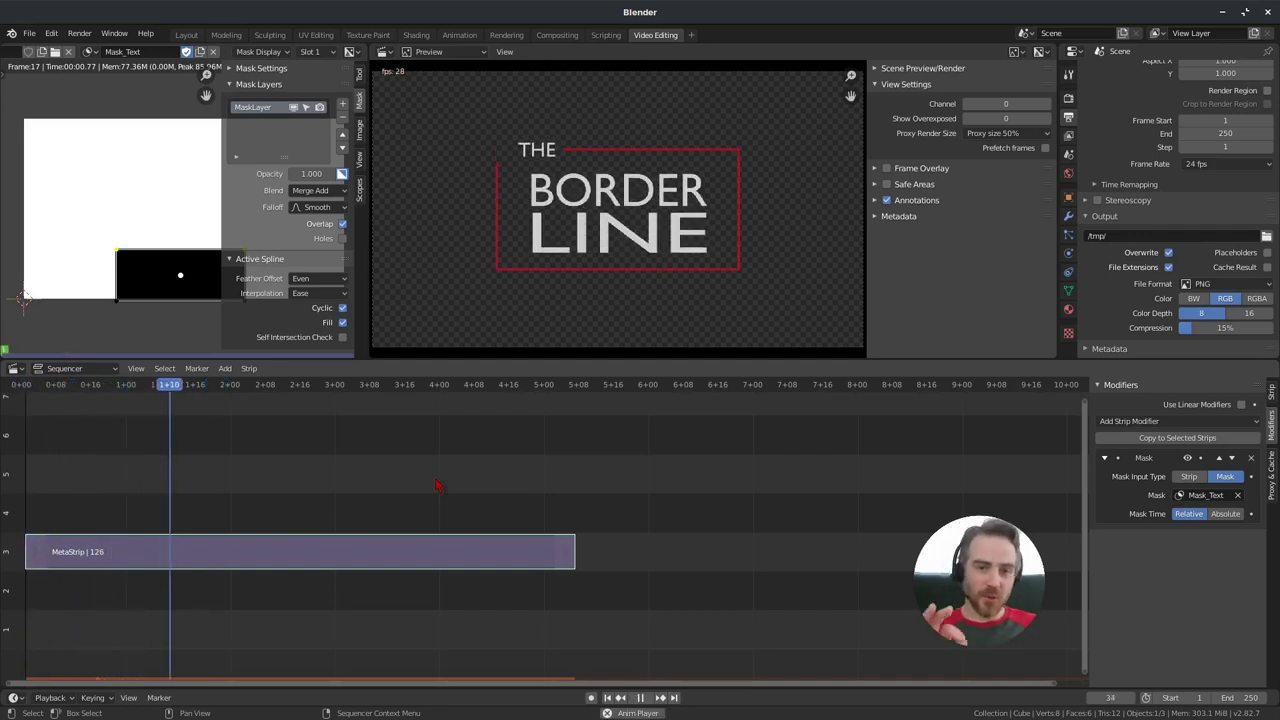
key("space")
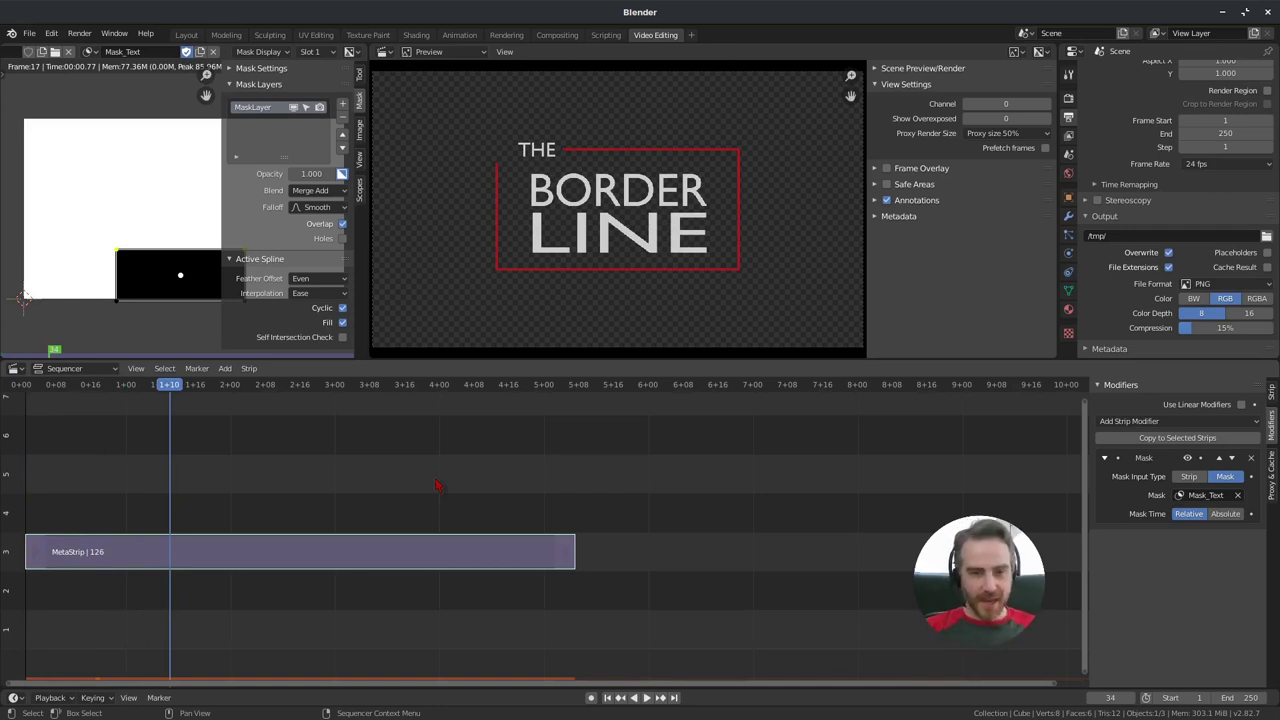
Step: Select all points of the Mask_Text shape and scale its feather outward into a soft edge around the rectangle
key("shift+ctrl+space")
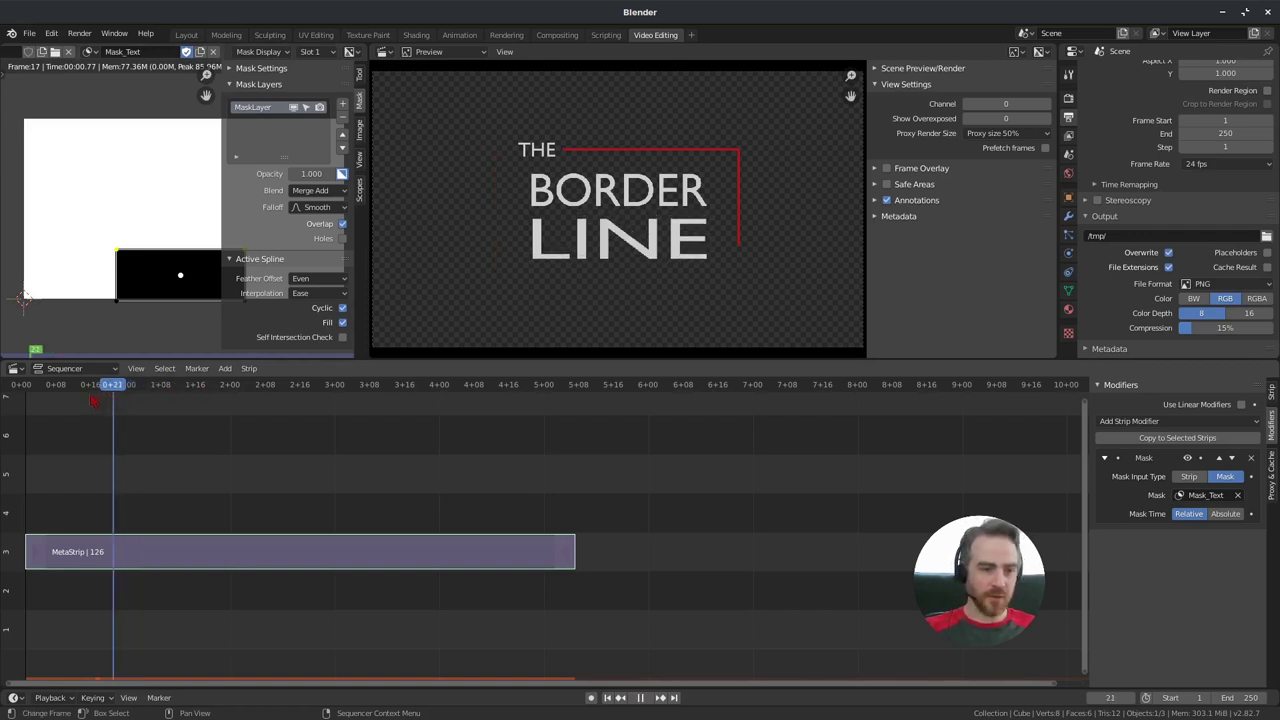
key("space")
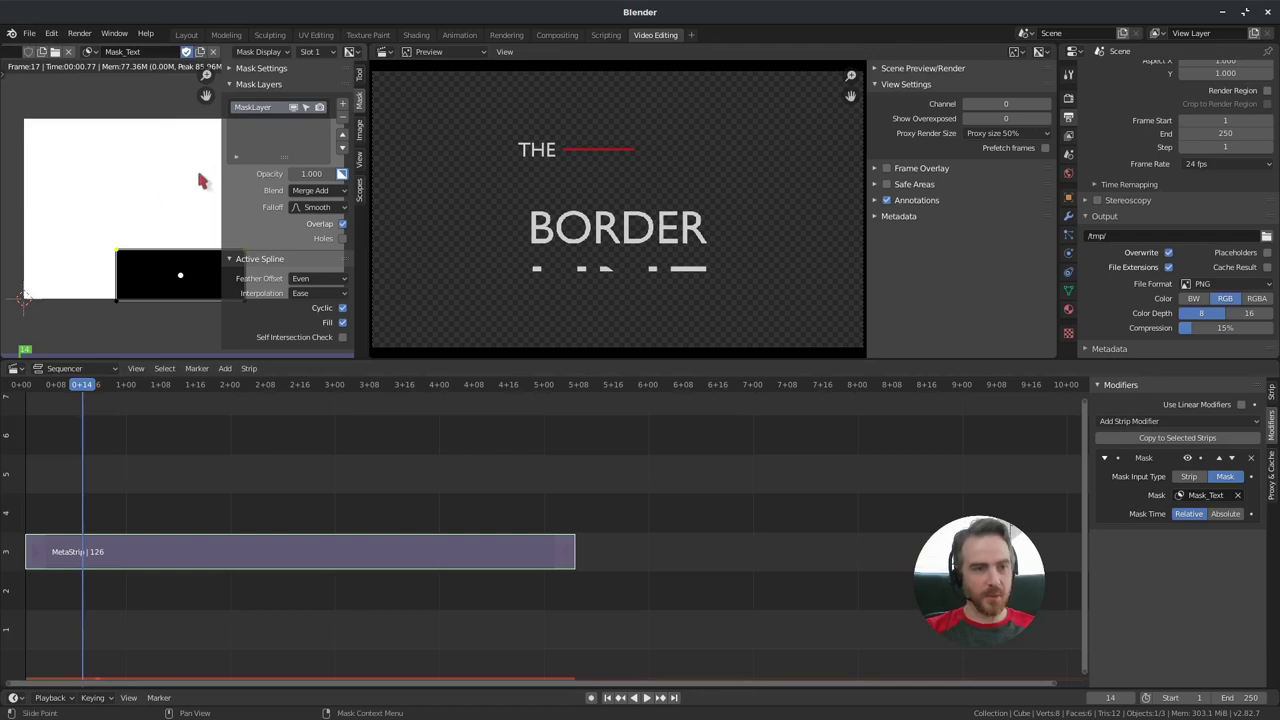
key("n")
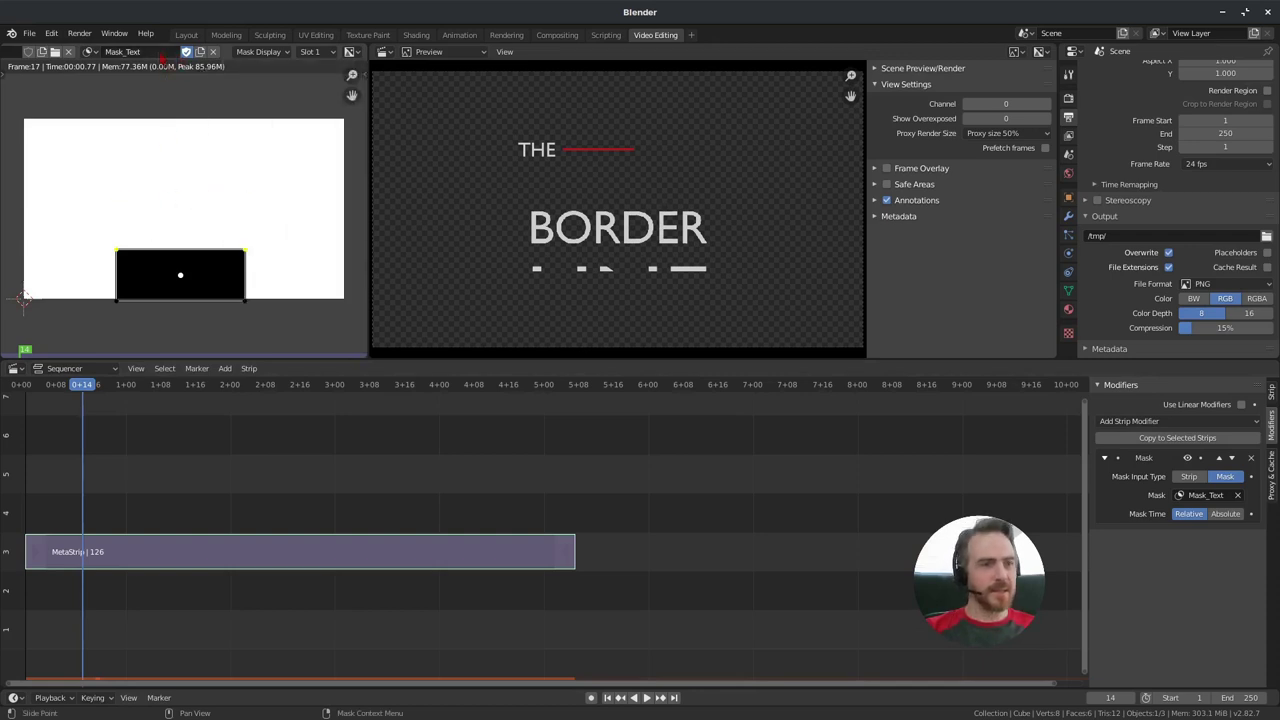
scroll(115, 60, "up", 3)
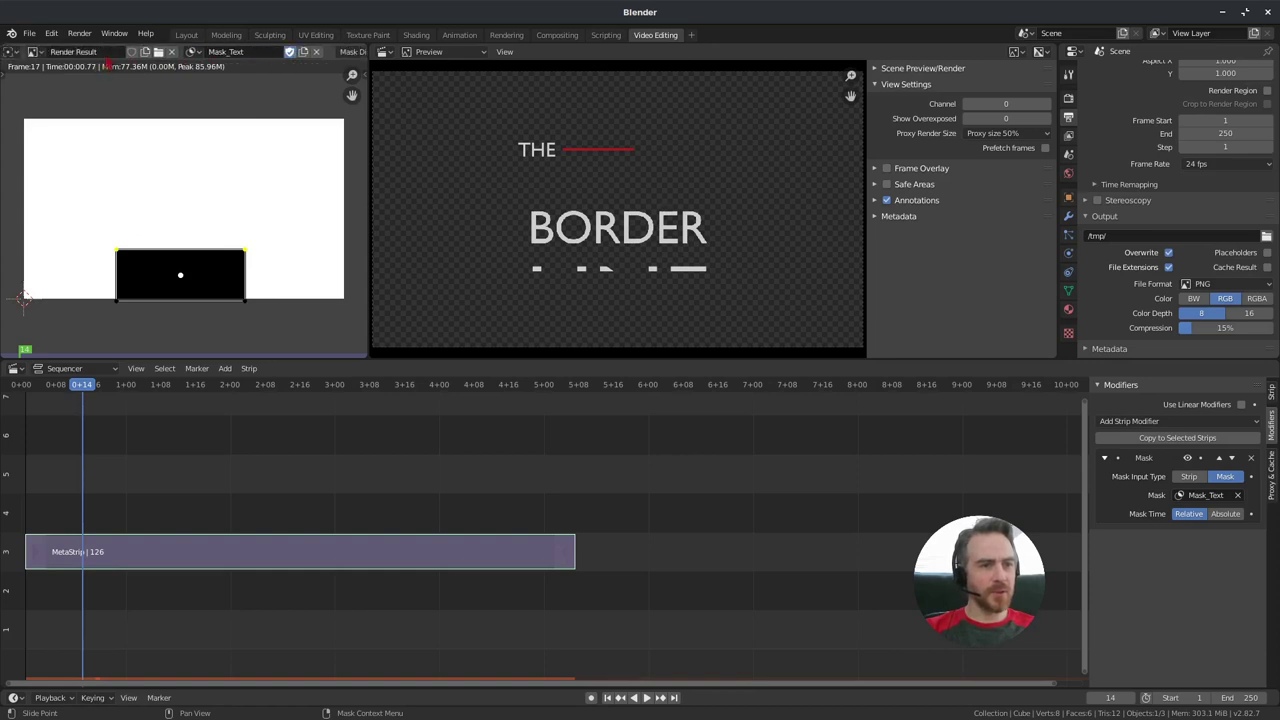
scroll(110, 60, "up", 5)
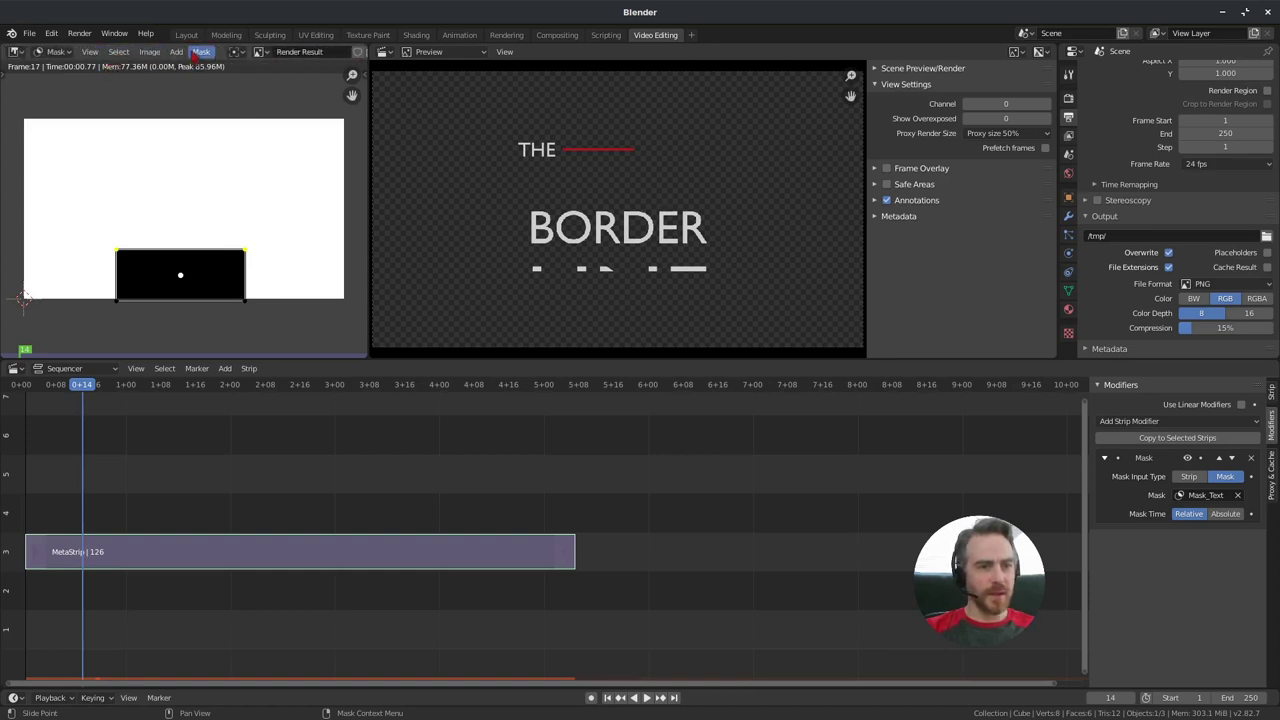
left_click(200, 55)
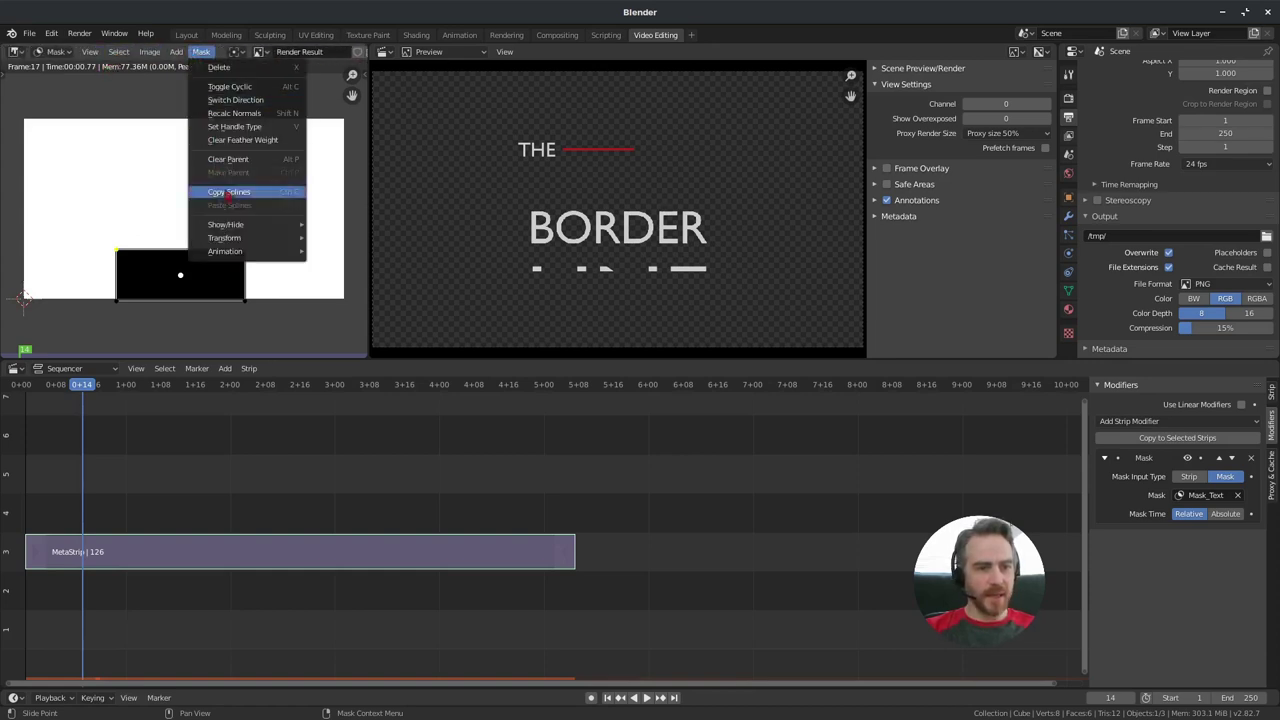
mouse_move(228, 238)
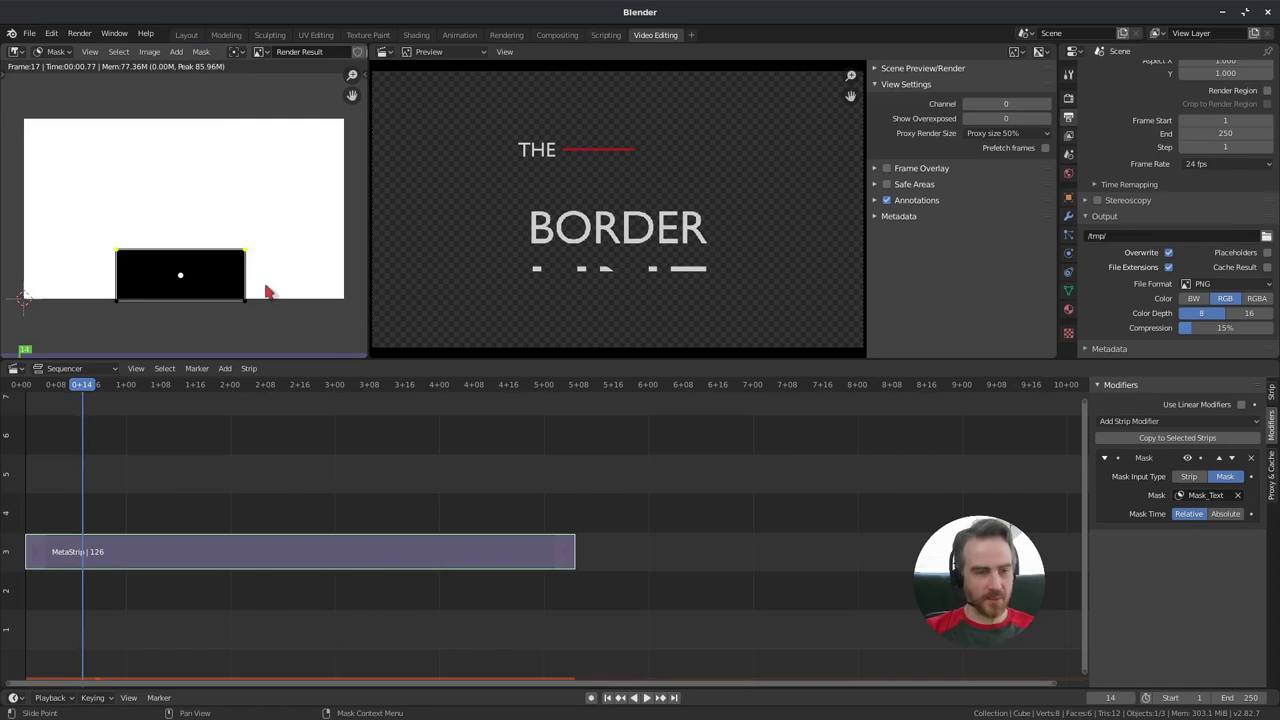
key("a")
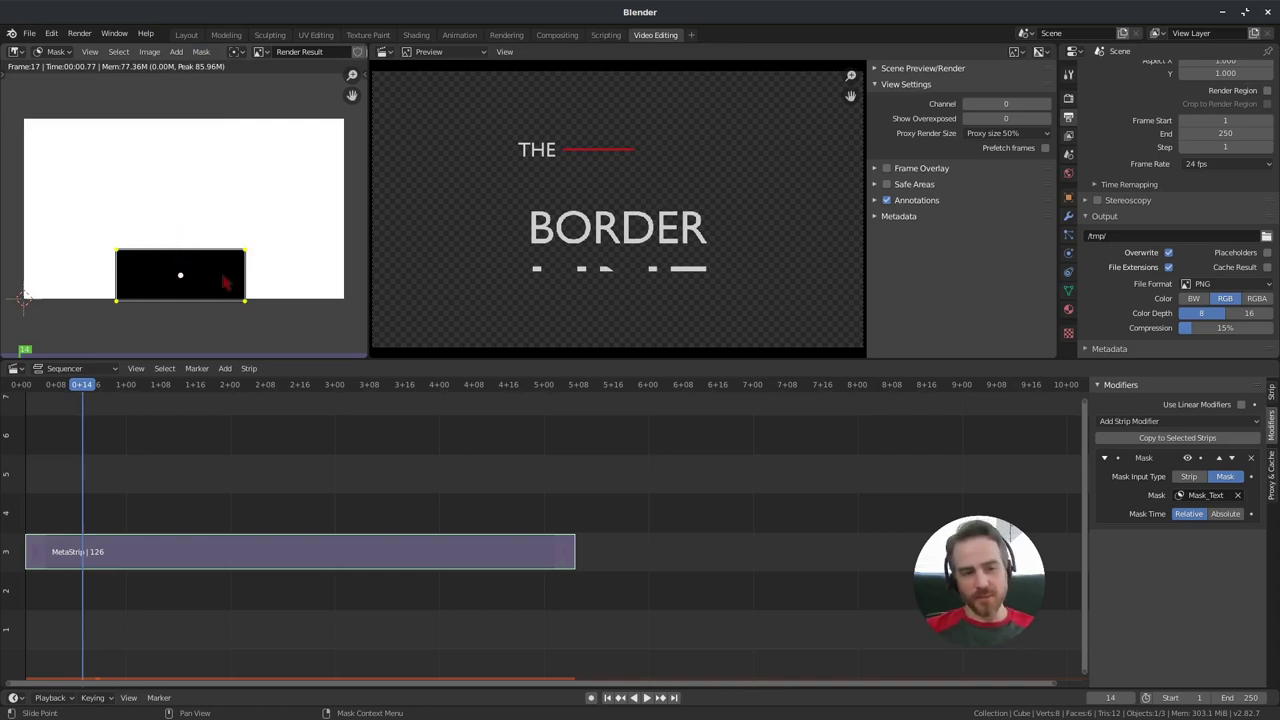
left_click(207, 53)
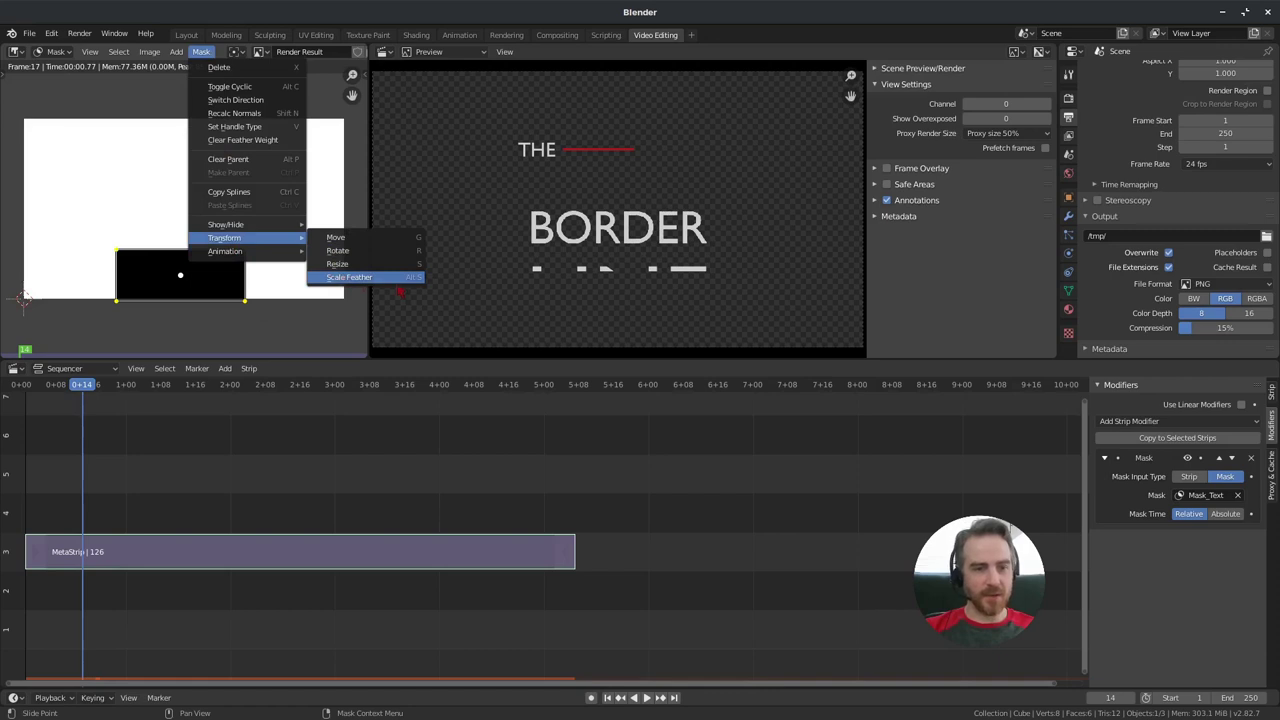
left_click(407, 280)
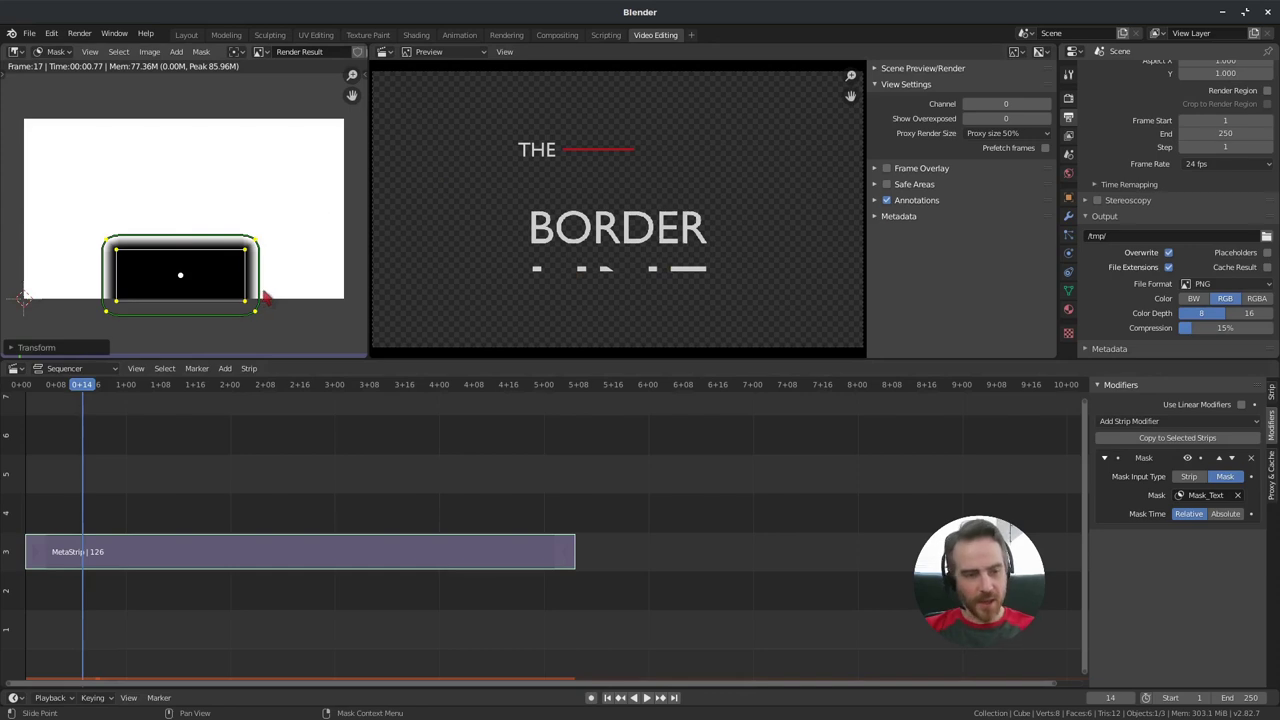
Step: Render frame 14 to refresh the feathered mask, and play the opening up to frame 30 to check the text's soft reveal
key("ctrl+F12")
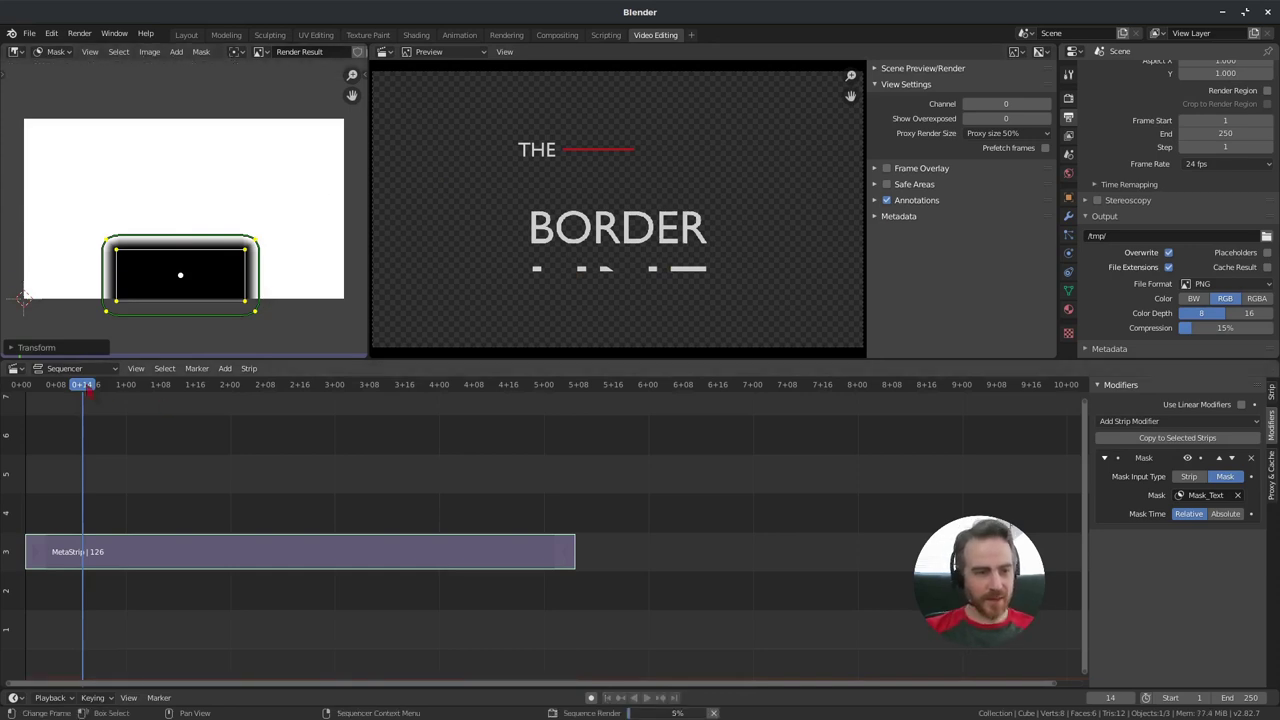
key("space")
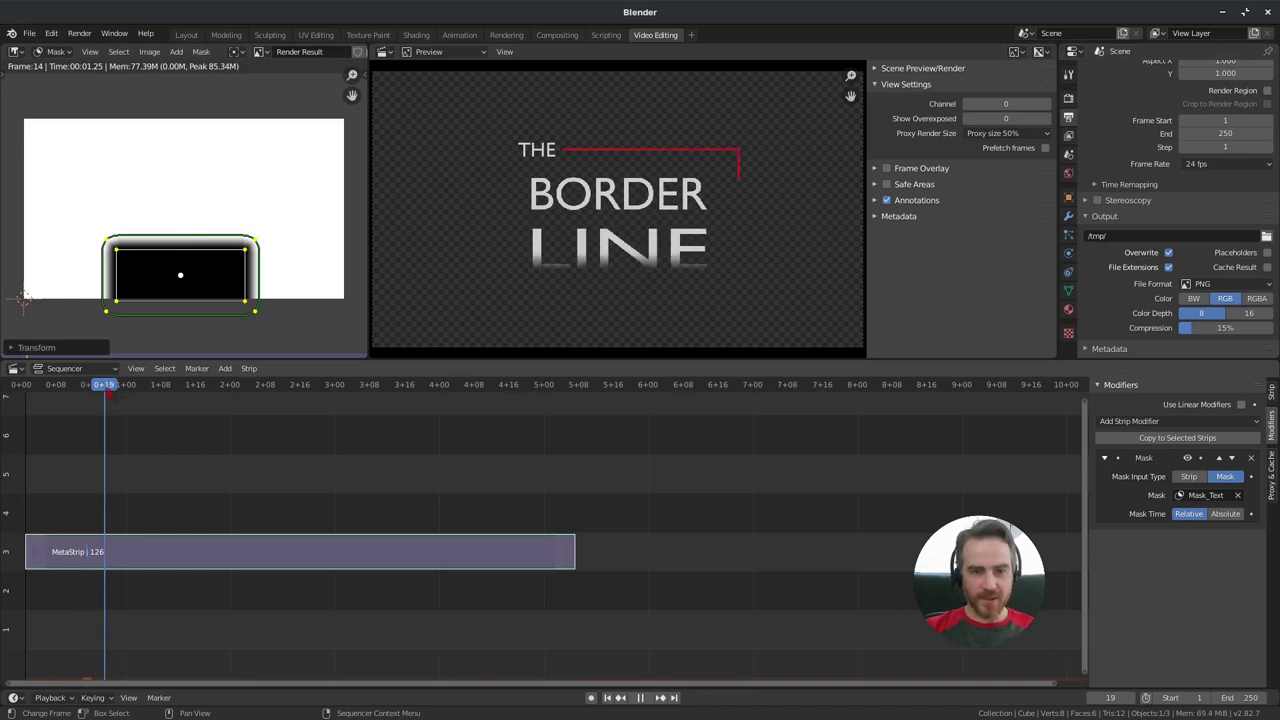
key("shift+ctrl+space")
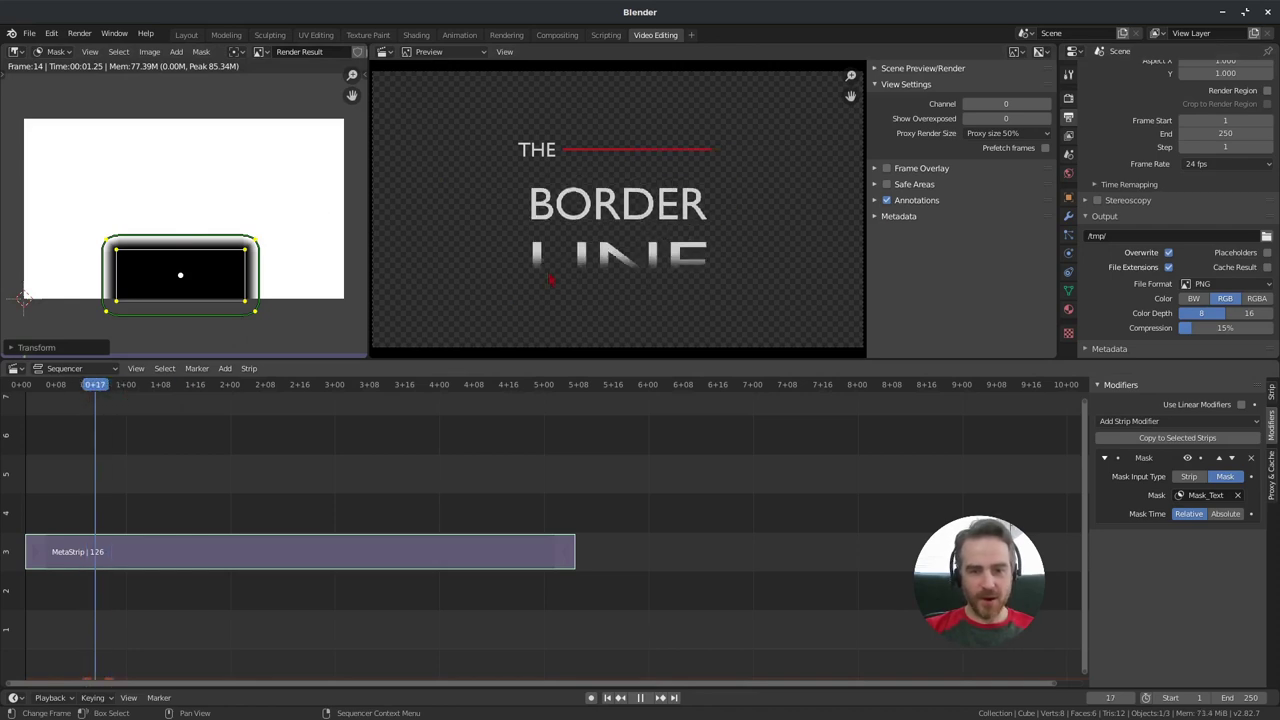
key("space")
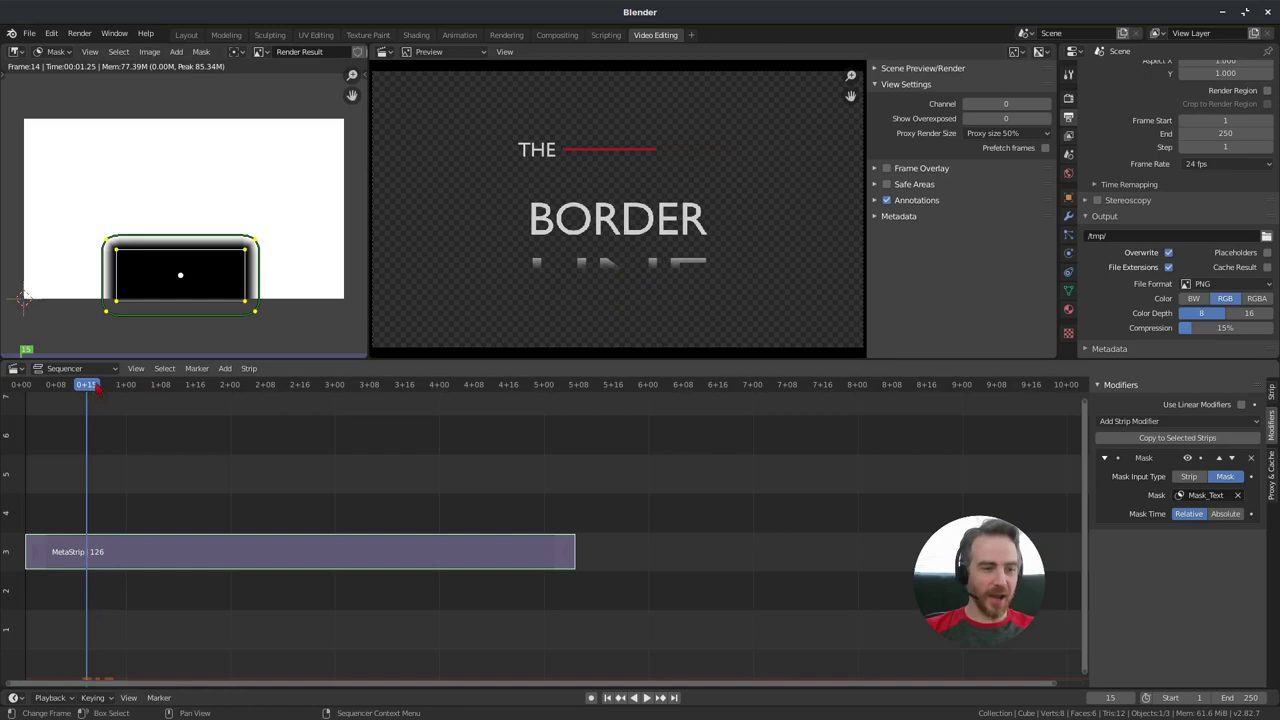
key("space")
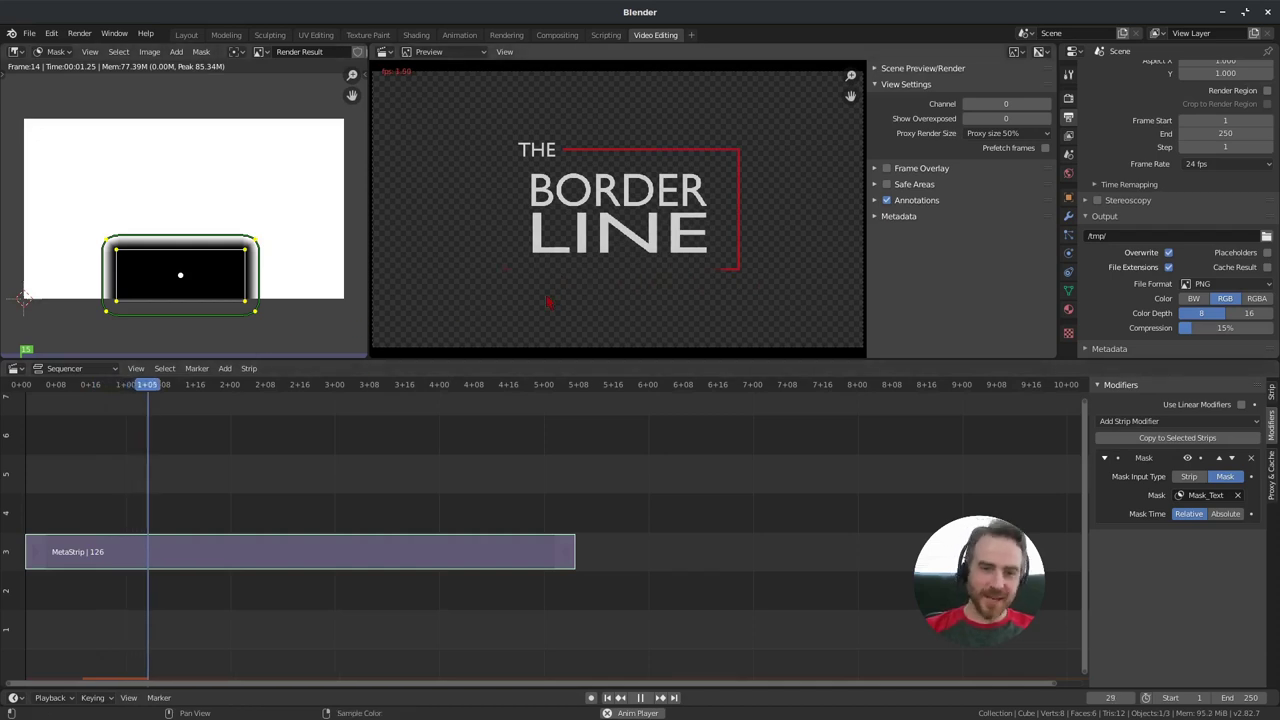
key("space")
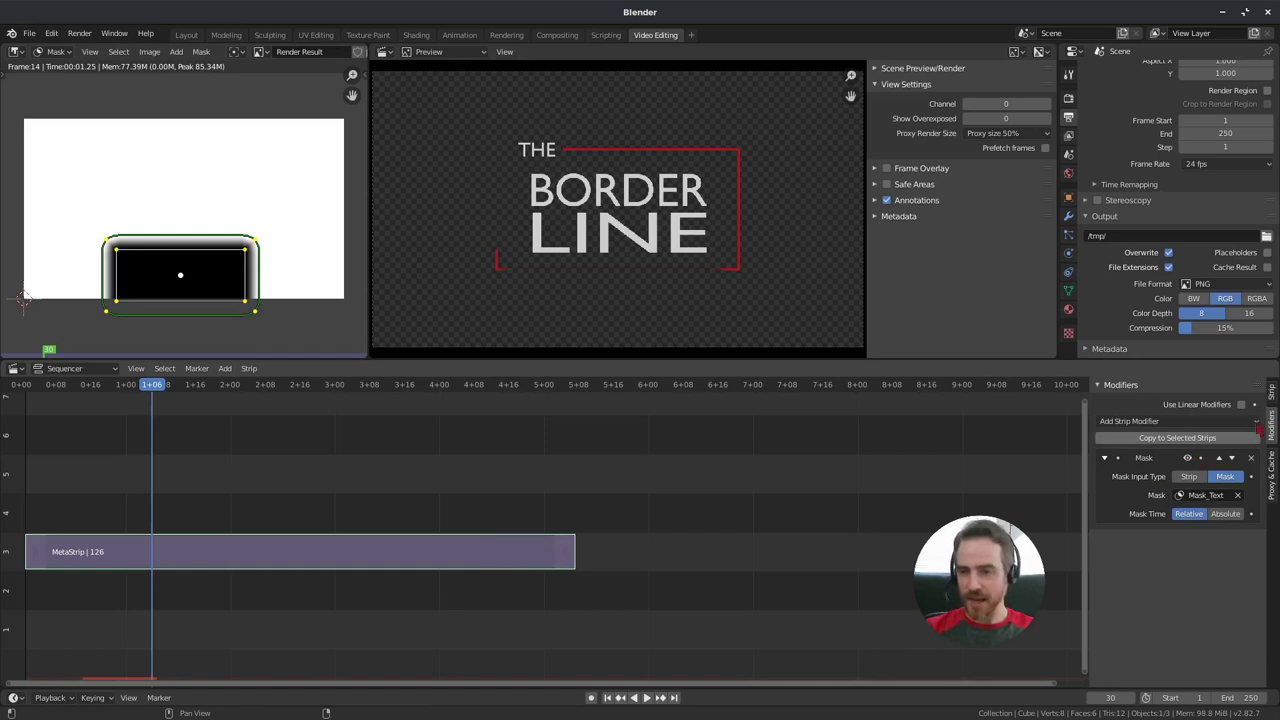
Step: Compare the title border at frame 30 with the Mask modifier muted and unmuted, leaving the modifier active
left_click(1188, 458)
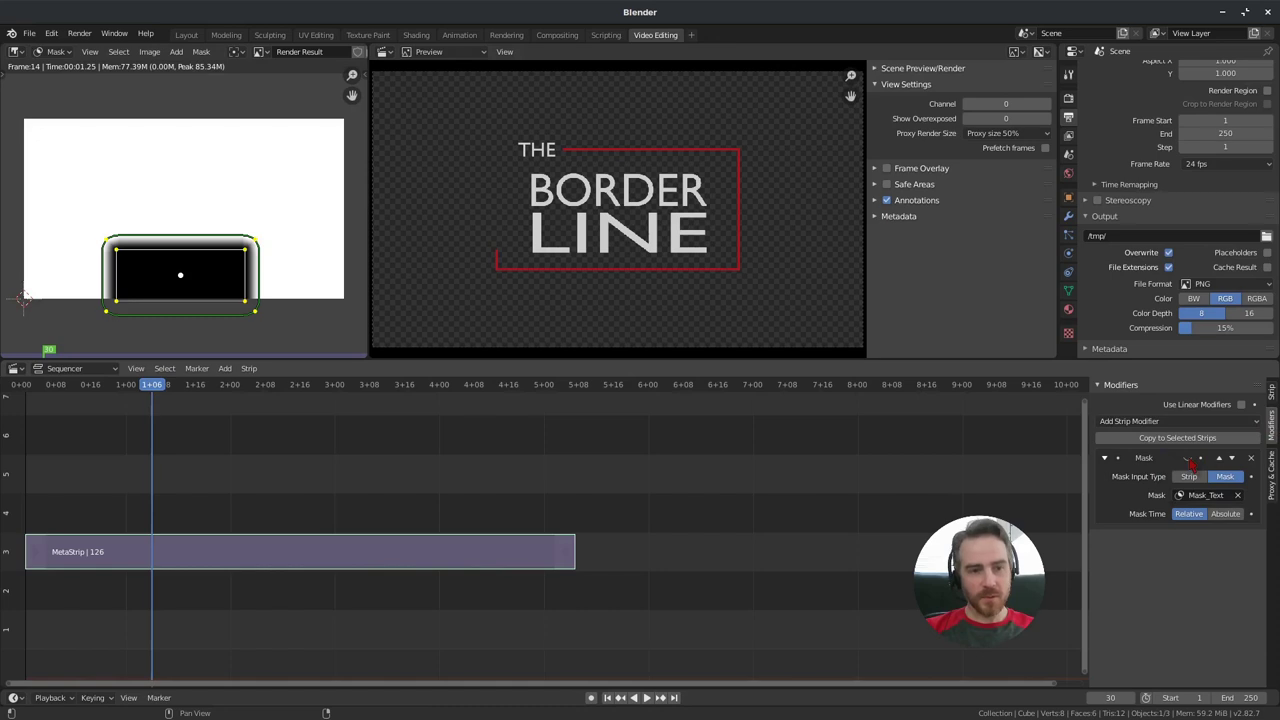
left_click(1188, 458)
left_click(1188, 458)
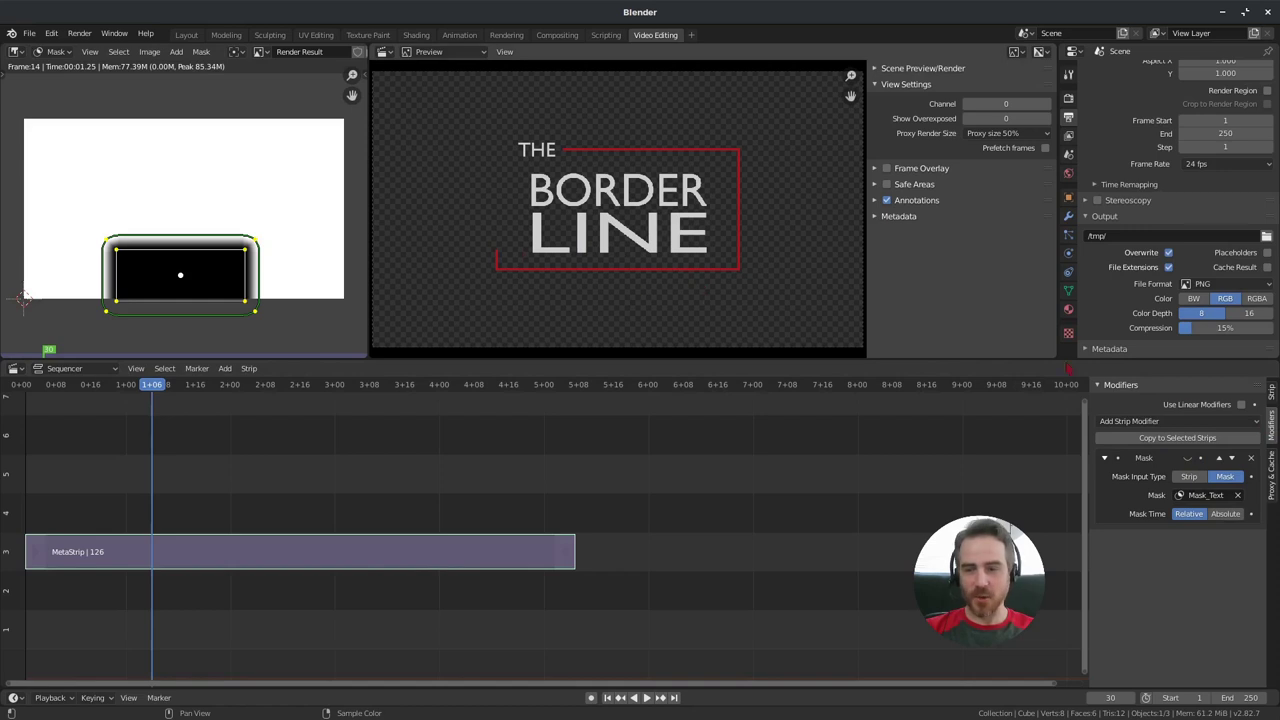
left_click(1188, 458)
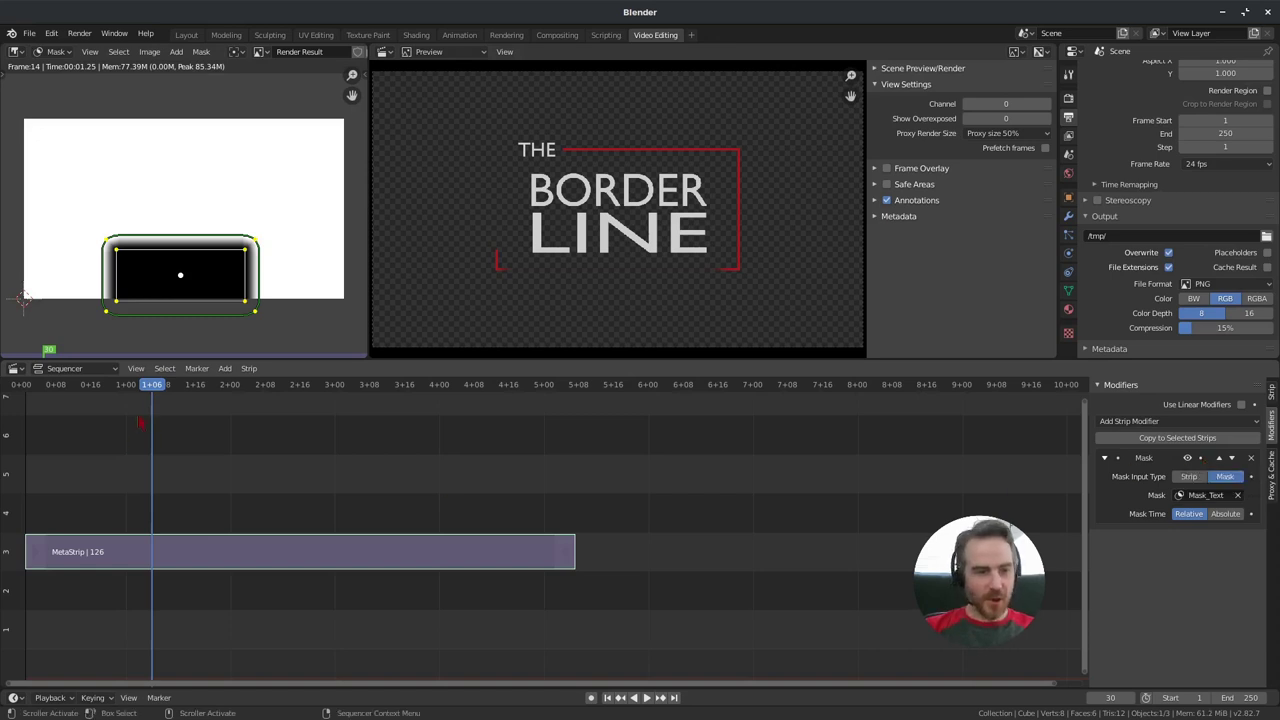
Step: Insert a keyframe at frame 1 on the Mask modifier's mute setting with the modifier active
left_click_drag(153, 389, 141, 391)
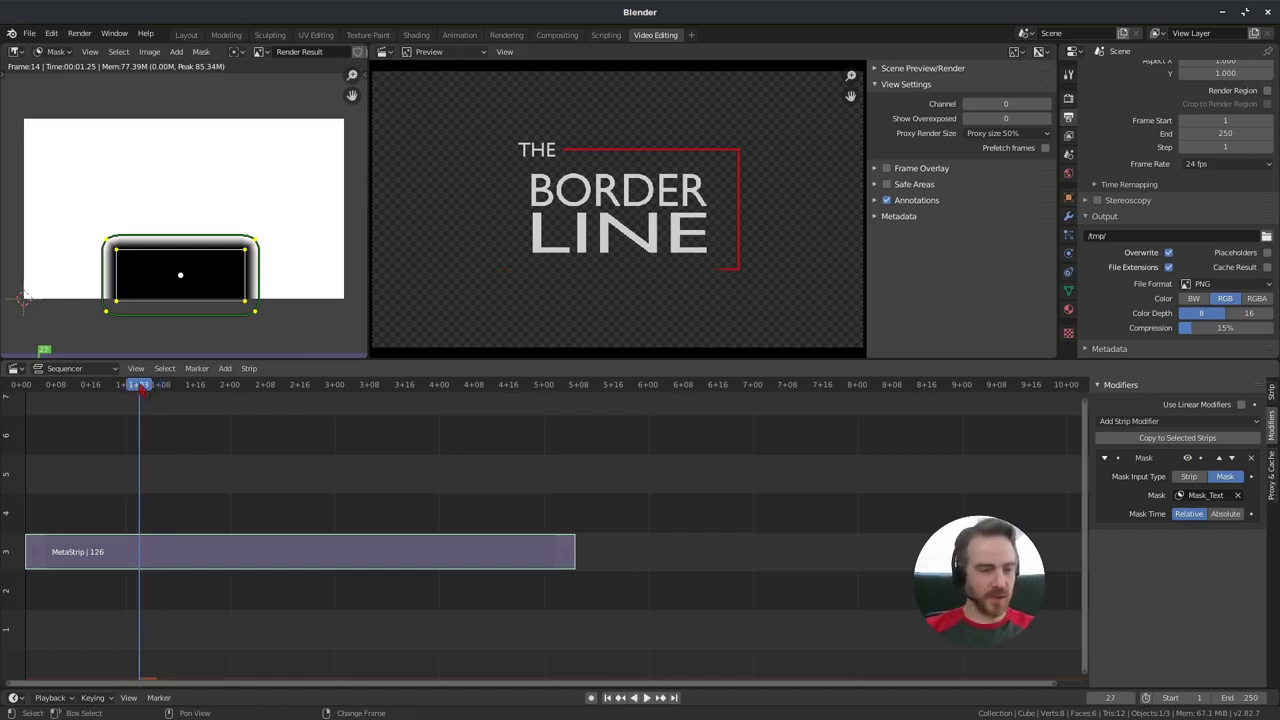
key("shift+Left")
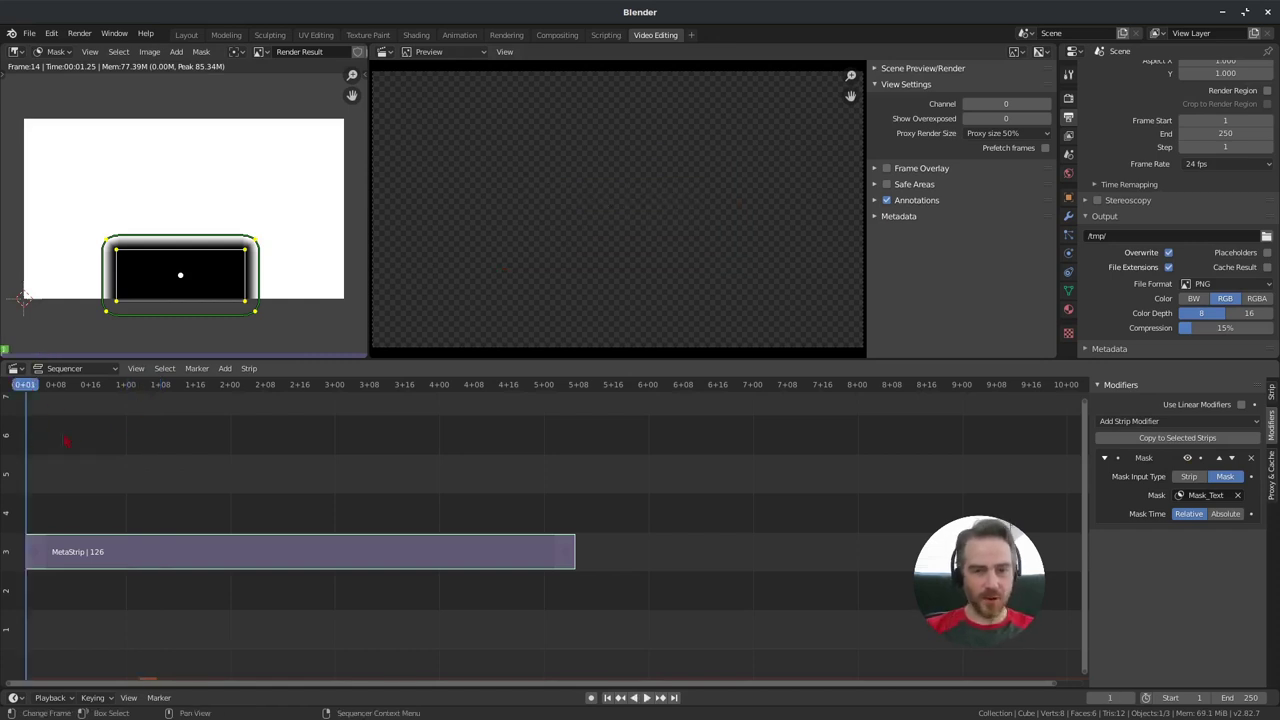
left_click(1200, 457)
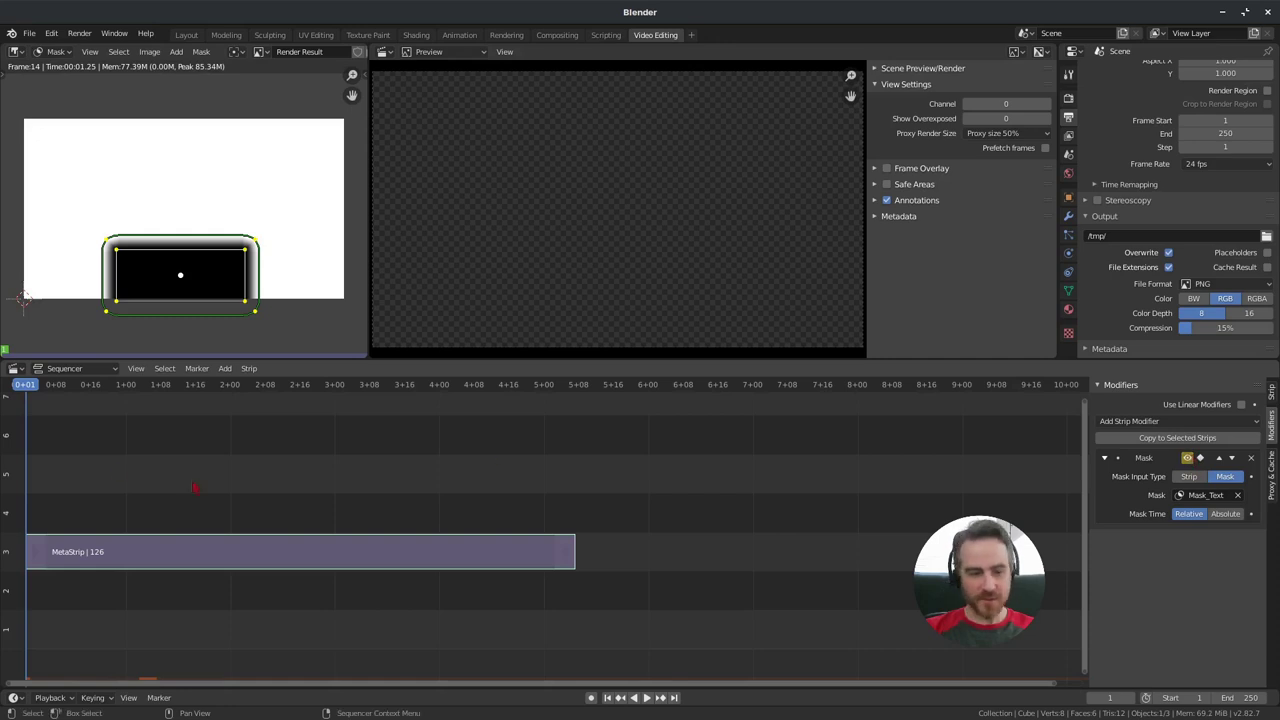
Step: Play and scrub between about frames 18 and 34 to find where the text has fully cleared the mask, stopping at frame 22
key("space")
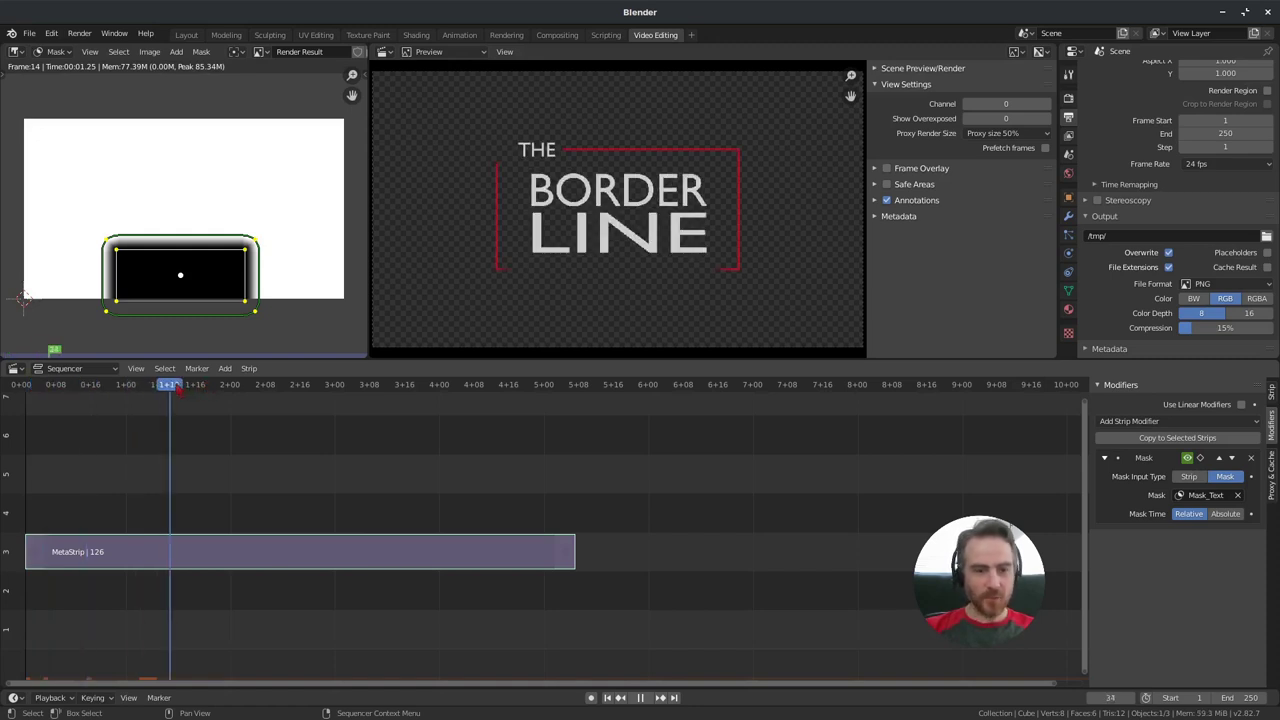
left_click(128, 389)
key("space")
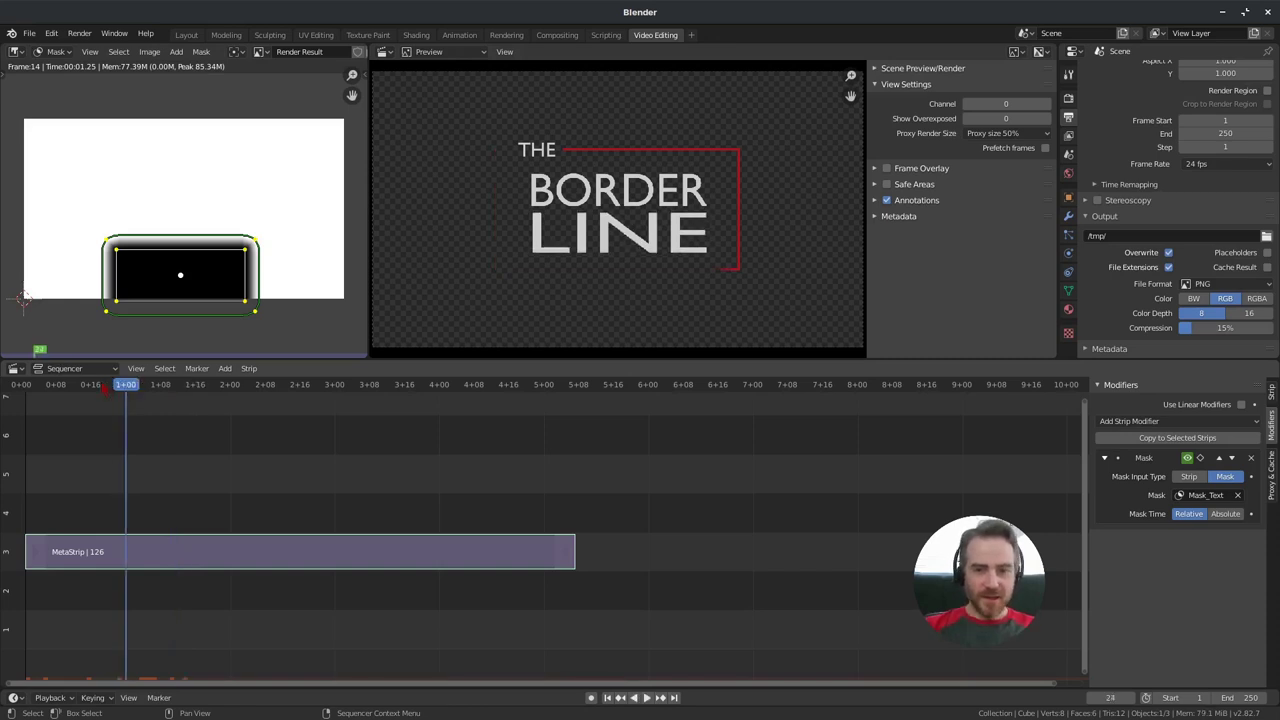
left_click(100, 388)
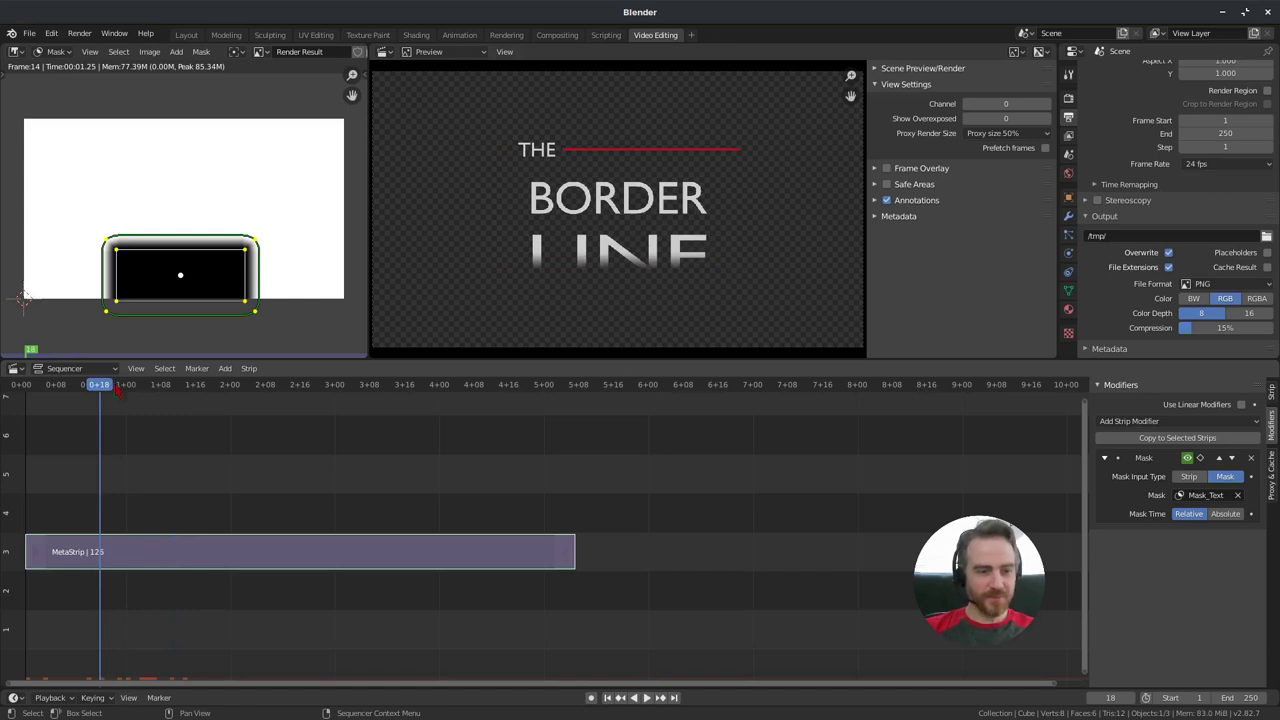
key("space")
key("space")
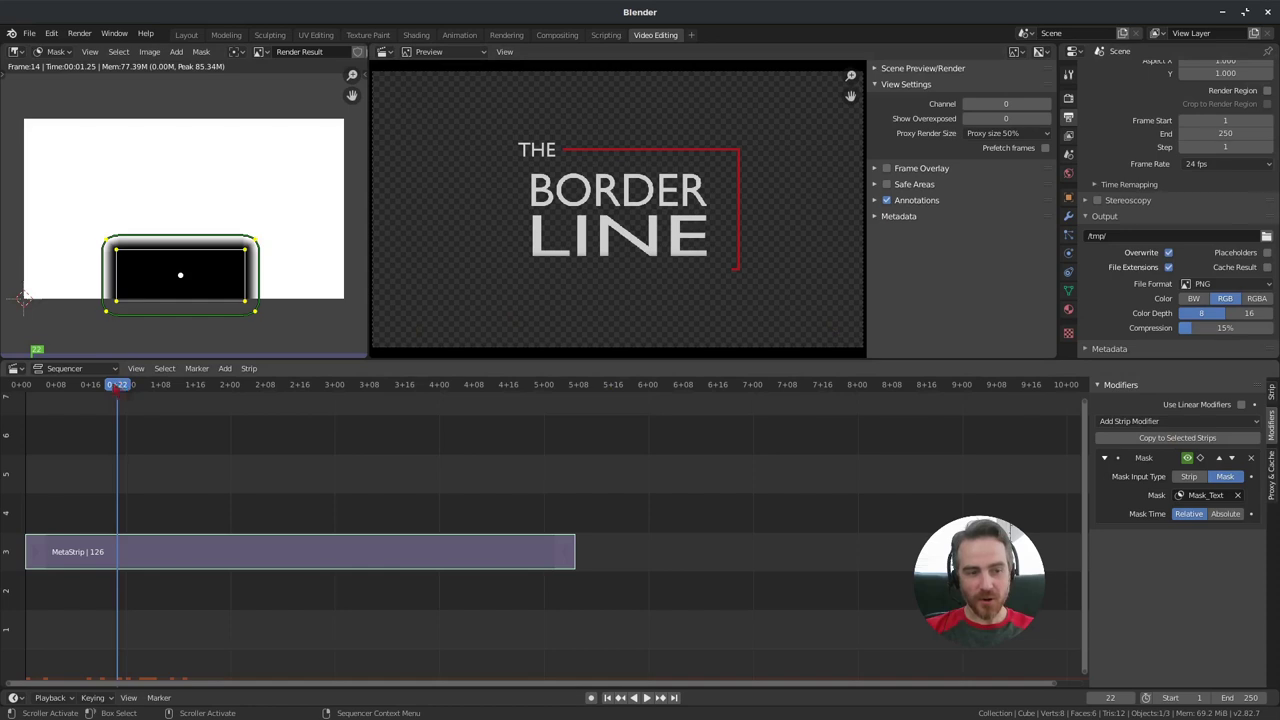
Step: Keyframe the Mask modifier's mute setting as active at frame 22 and as muted at frame 23
left_click(1190, 462)
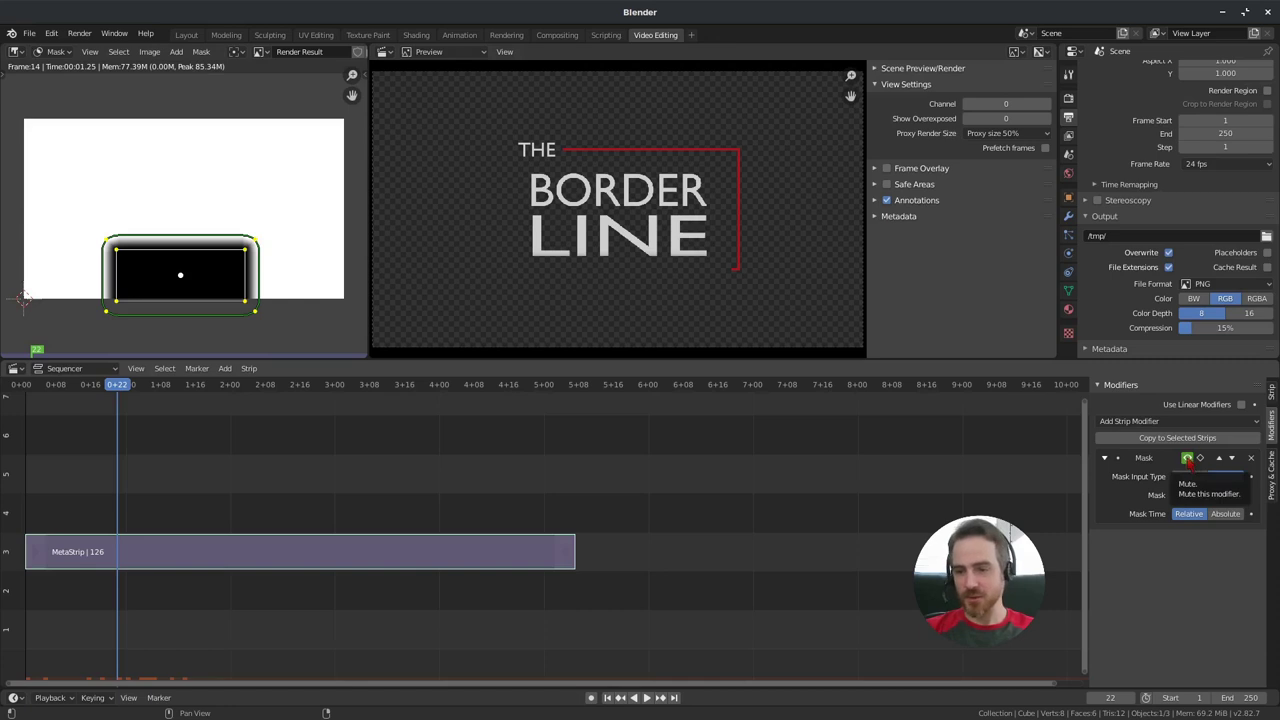
left_click(1190, 462)
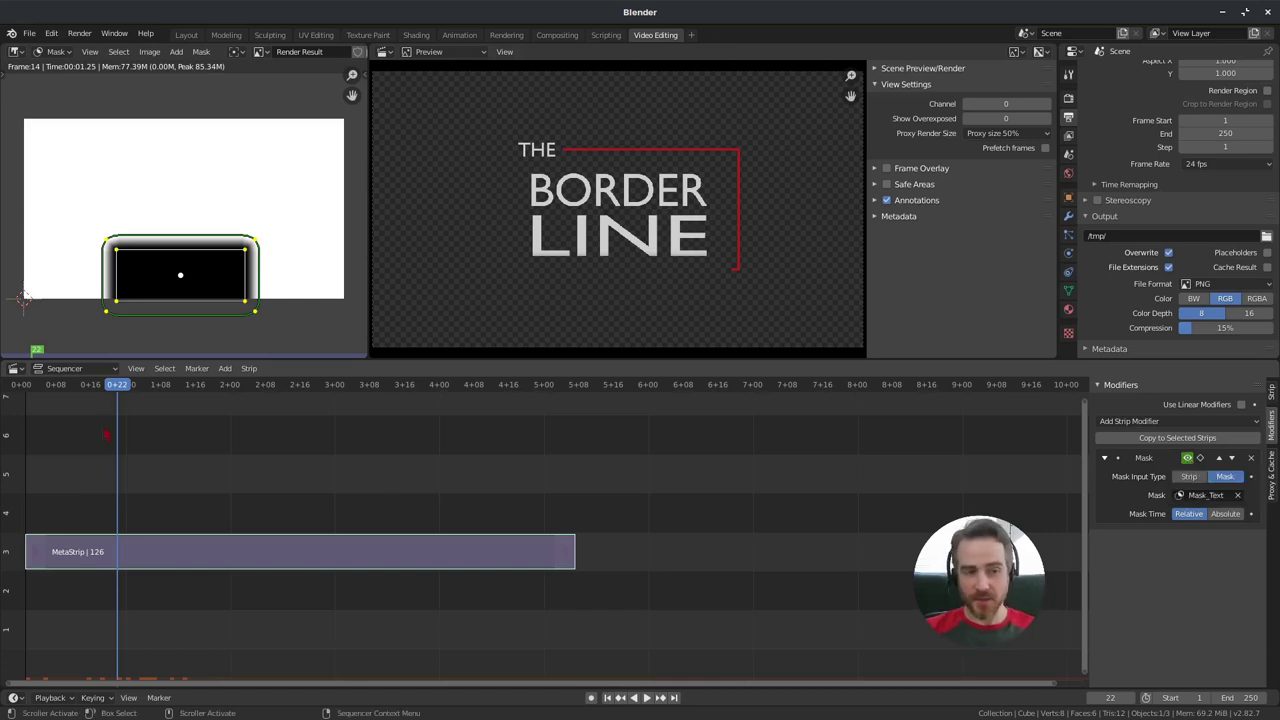
left_click(1201, 458)
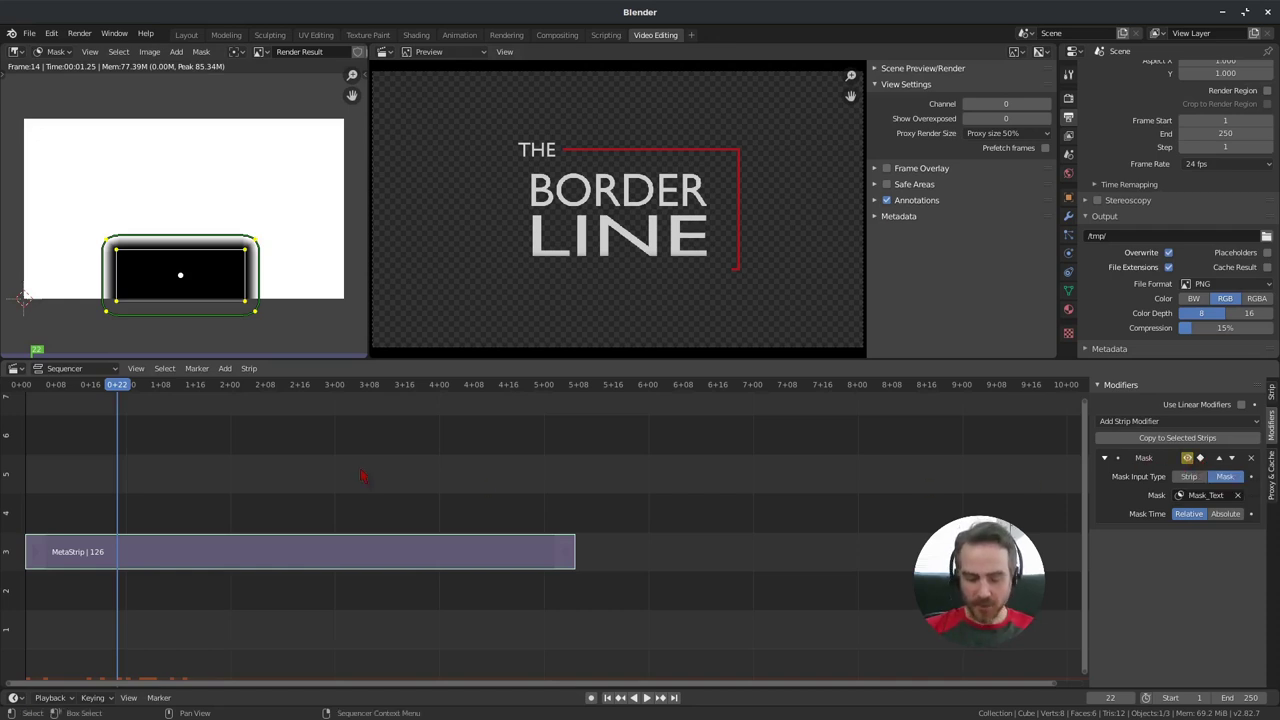
key("Right")
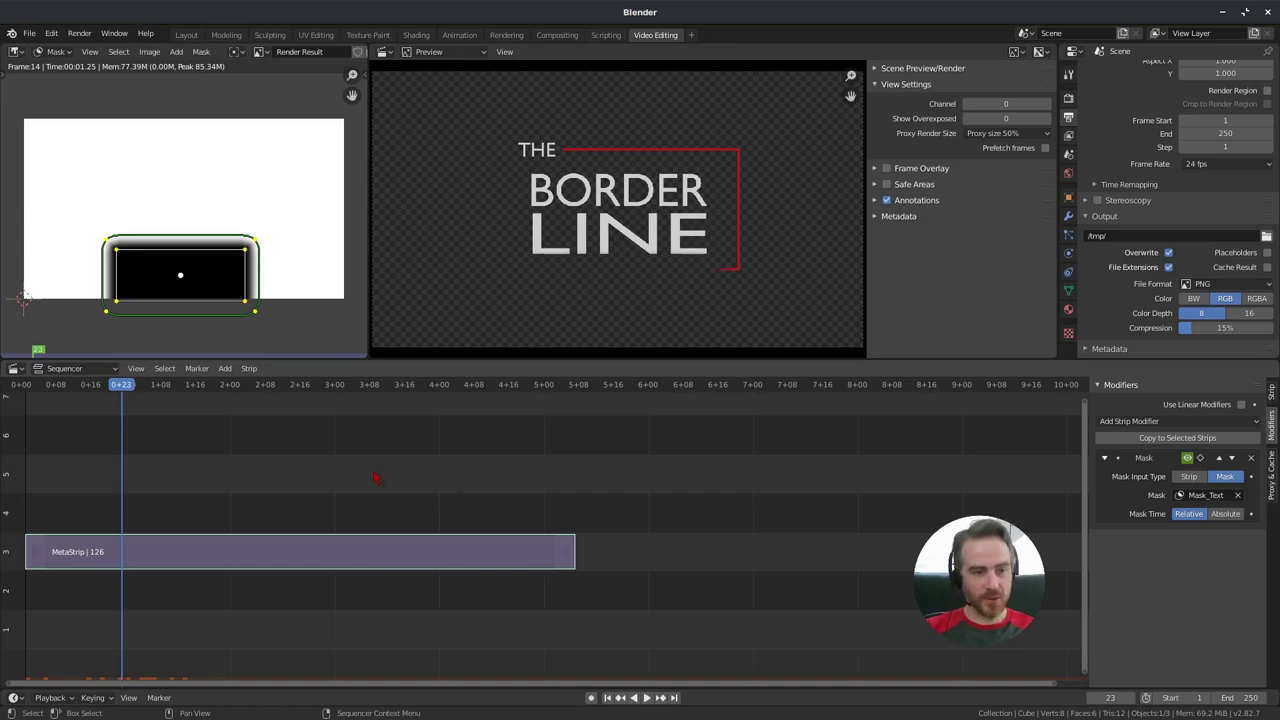
left_click(1188, 459)
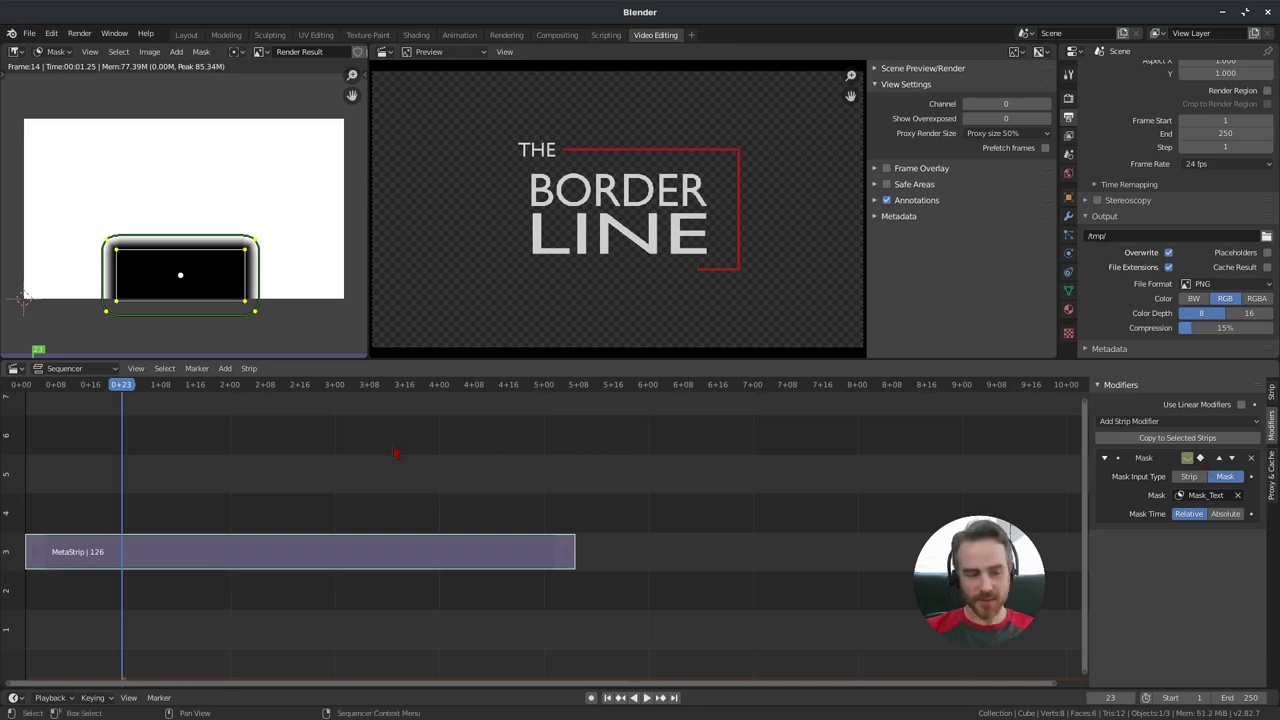
Step: Step back frame by frame from frame 23 to frame 16 to examine the border and the masked text
key("Left")
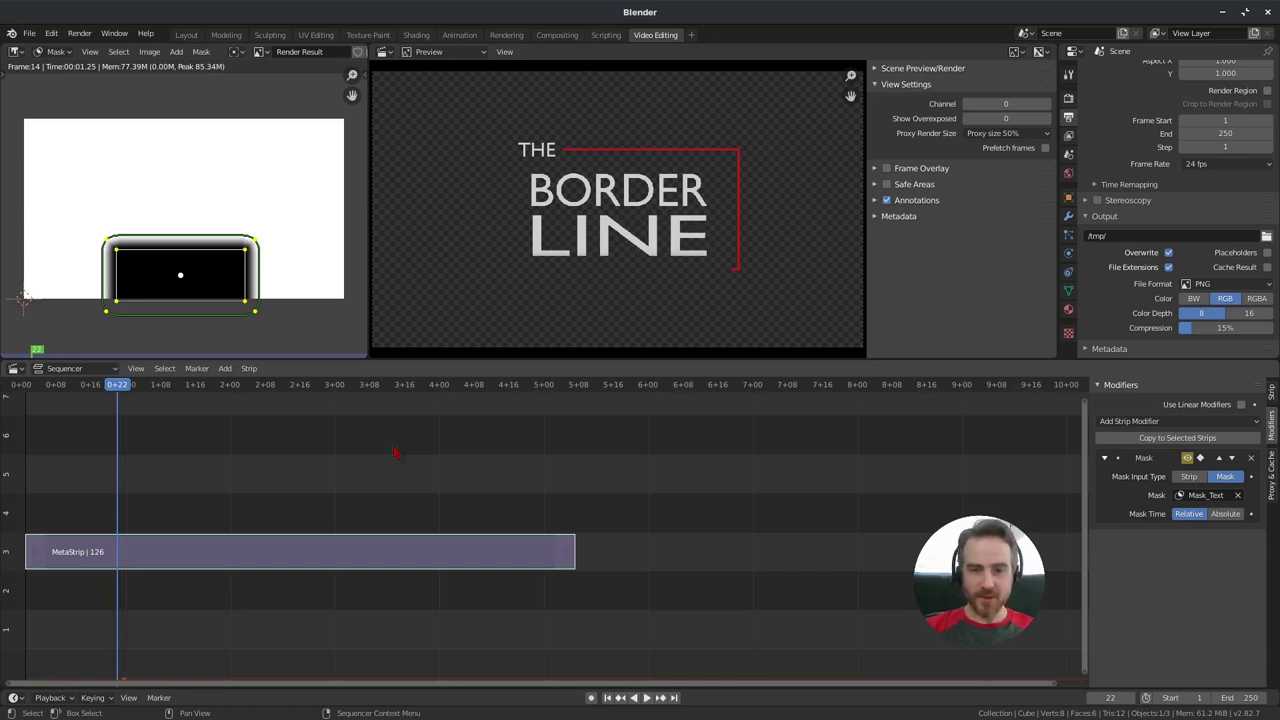
key("Left")
key("Left")
key("Left")
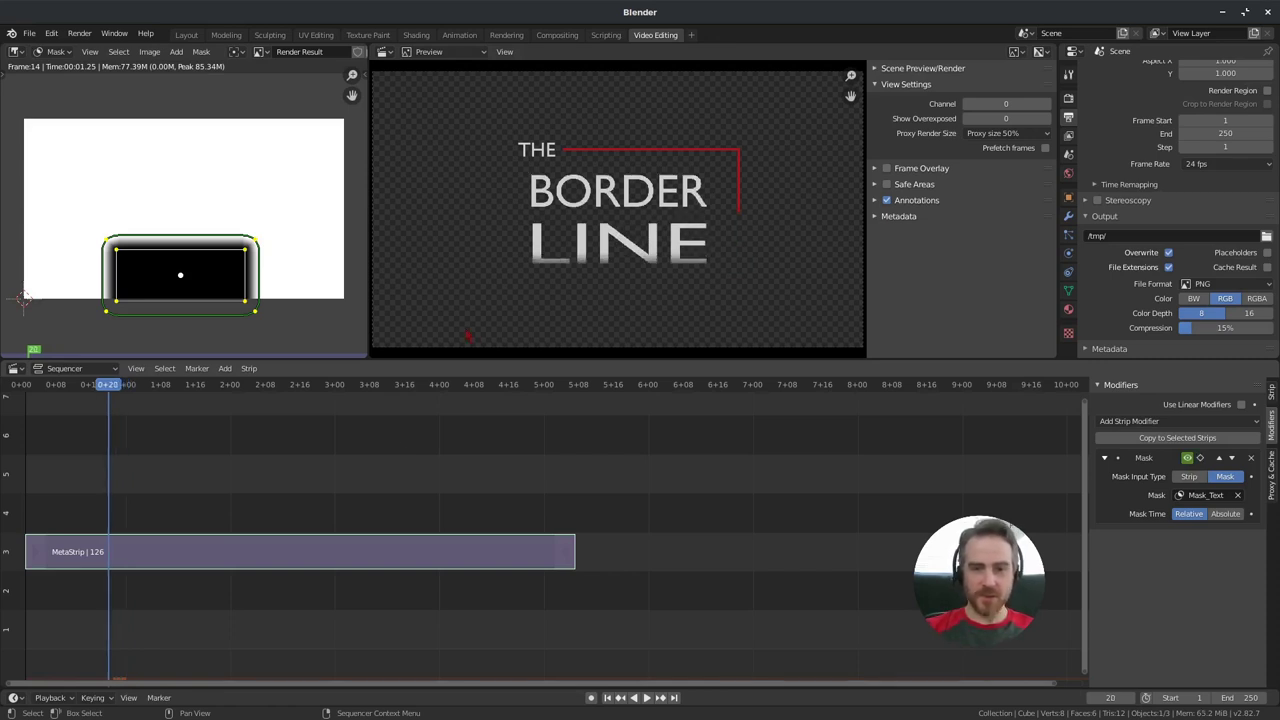
key("Left")
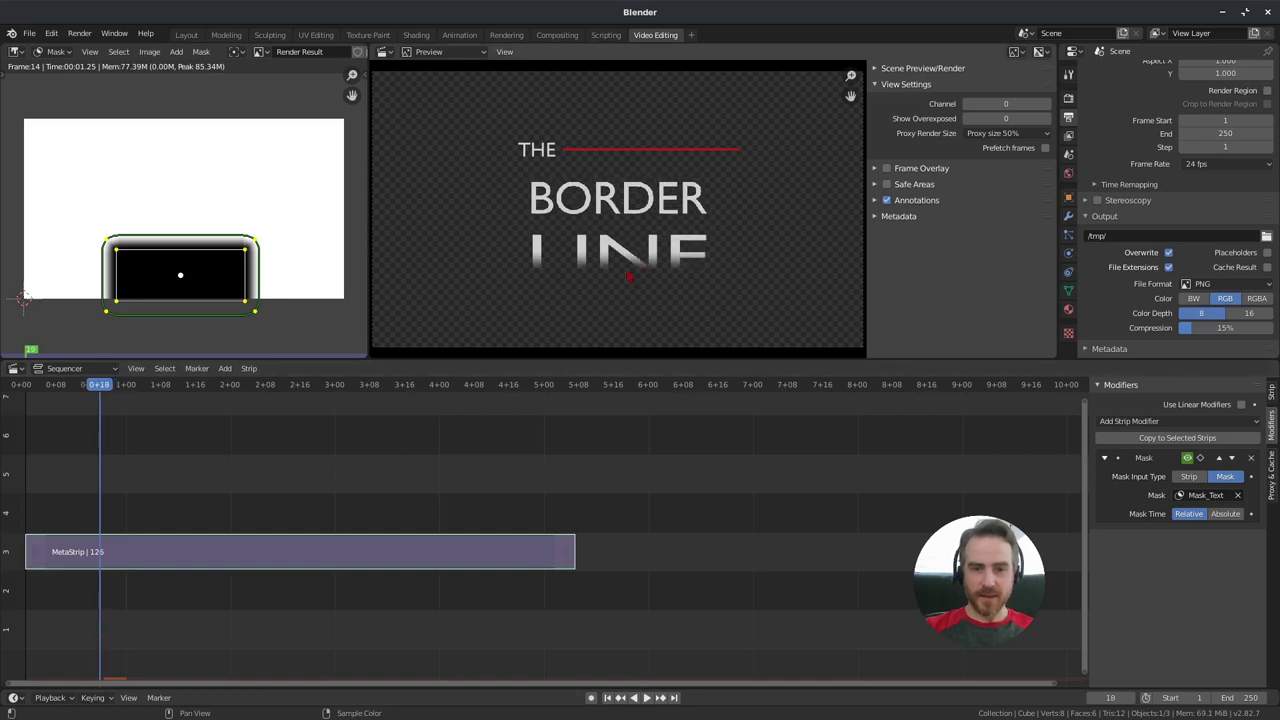
key("Left")
key("Left")
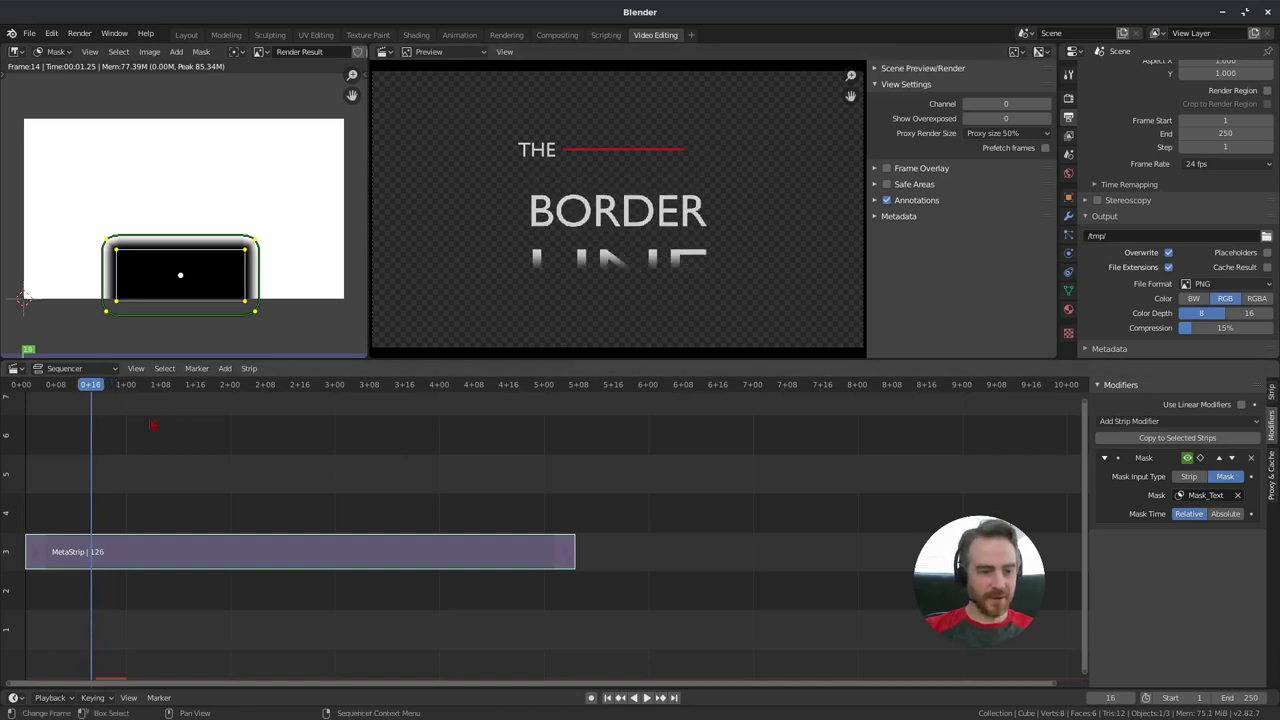
Step: Play and scrub between frames 16 and 82 to examine the text reveal and the border once the mask is muted
key("space")
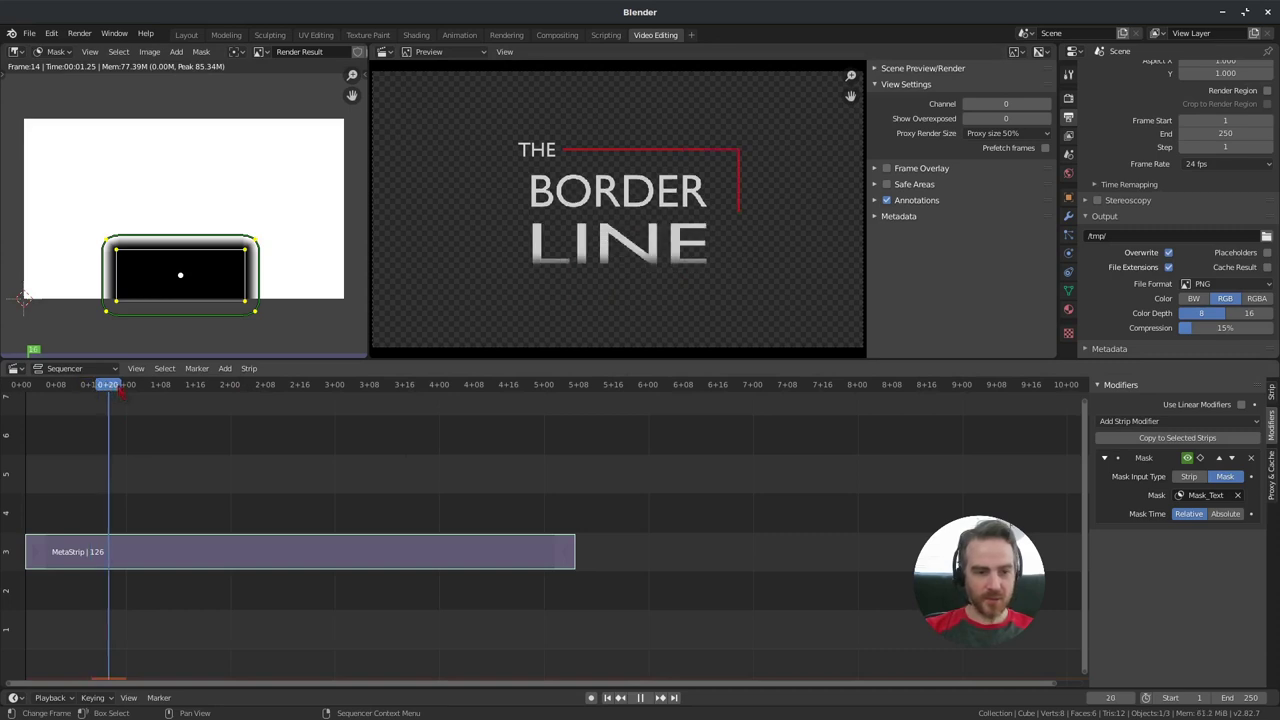
left_click(118, 390)
key("space")
left_click(122, 390)
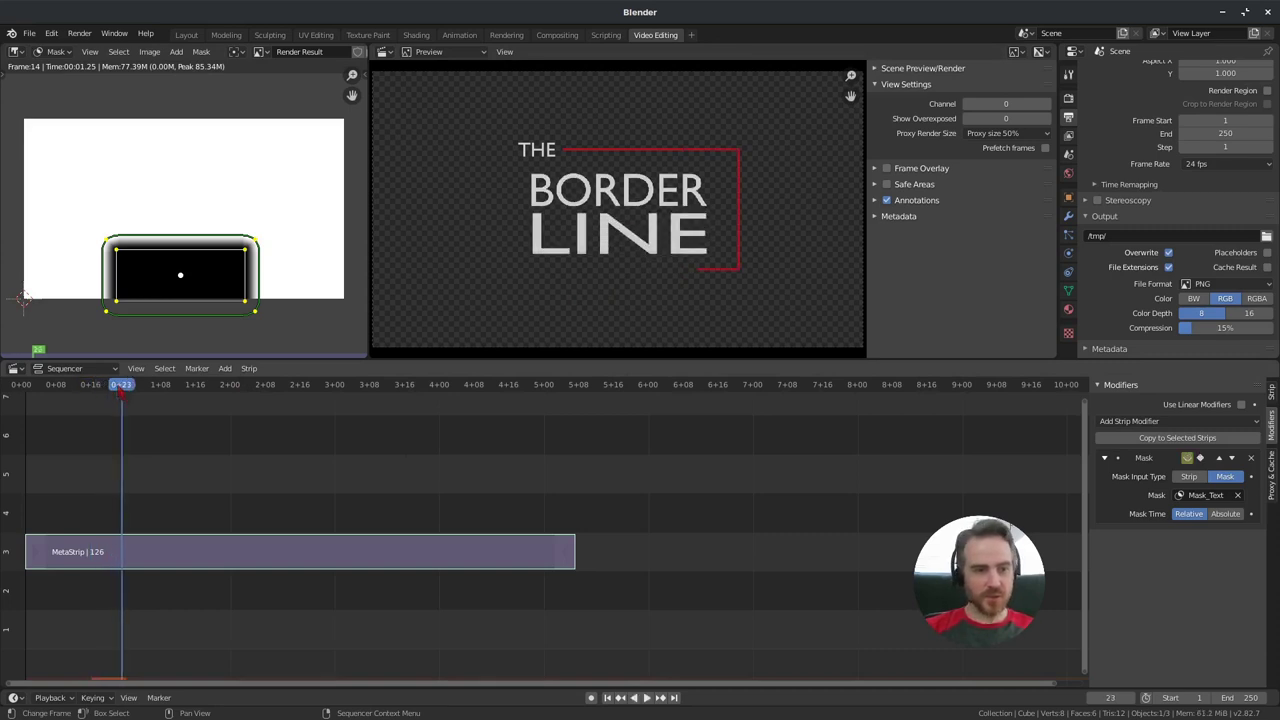
key("Right")
key("Right")
key("Right")
key("Right")
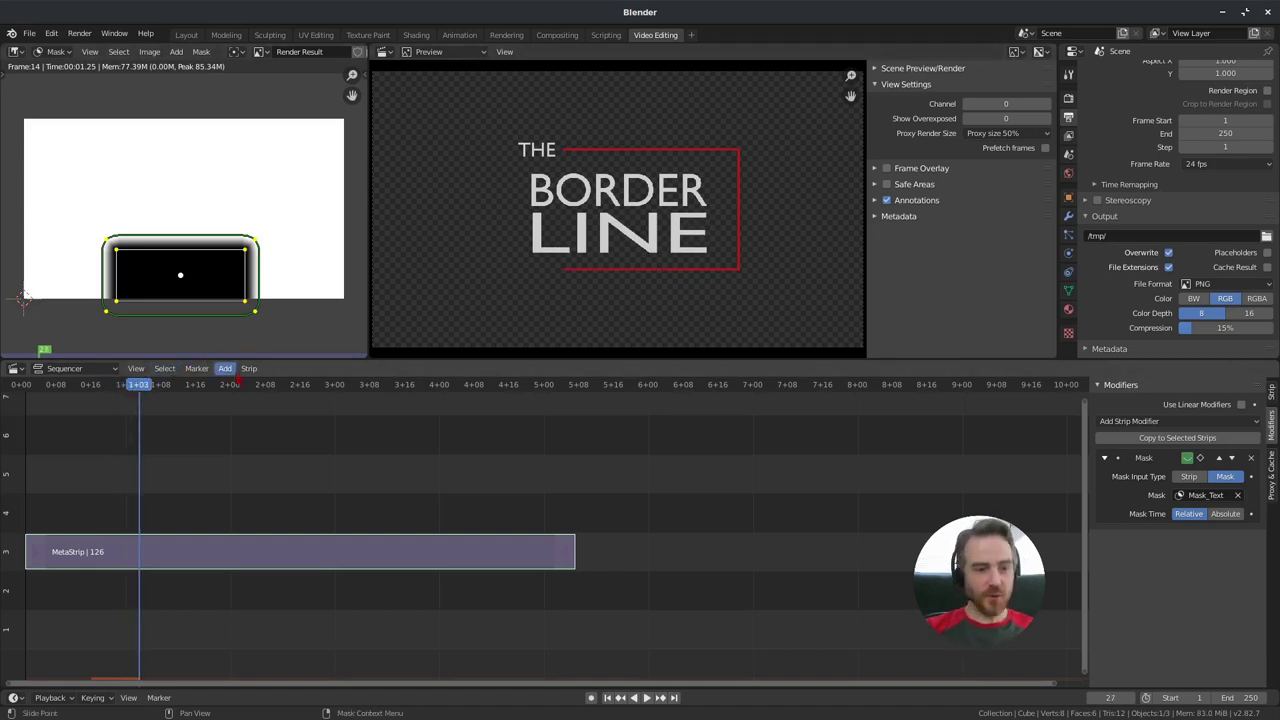
left_click(274, 388)
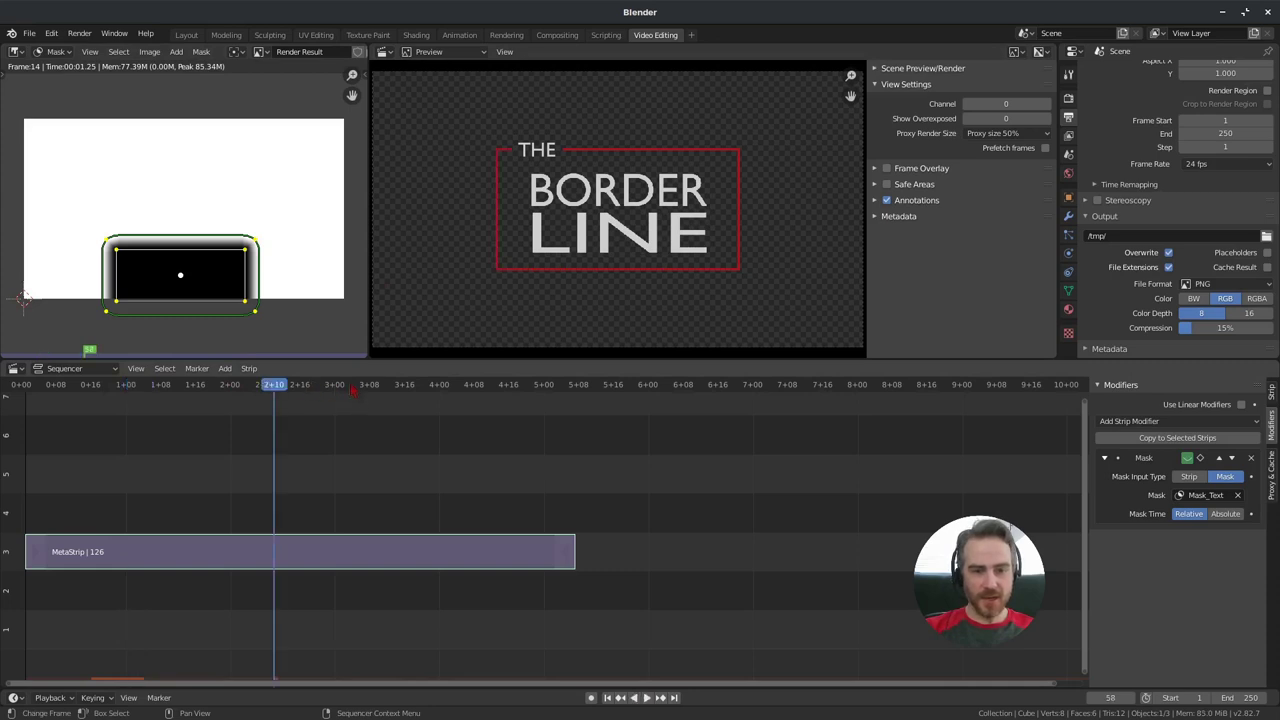
left_click(379, 388)
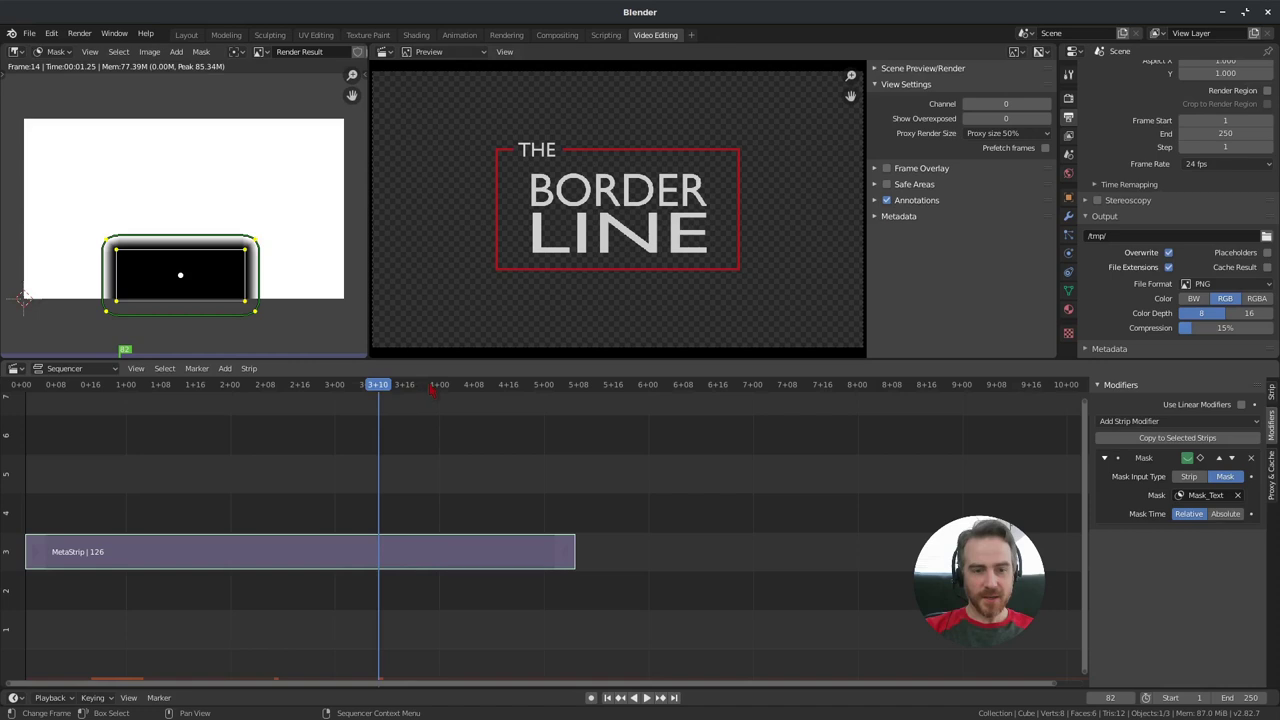
Step: Locate the start of the outro and keyframe the Mask modifier's mute setting as muted at frame 105 and as active at frame 106
scroll(432, 390, "down", 6, "alt")
key("space")
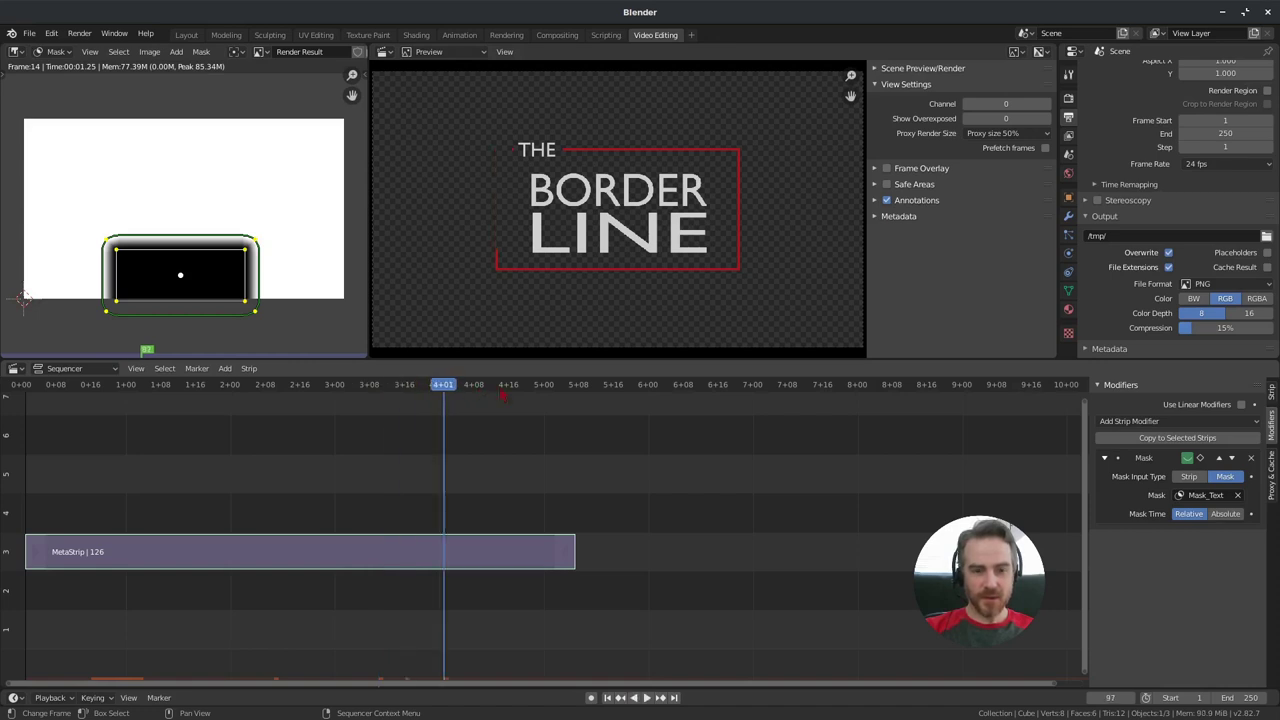
key("space")
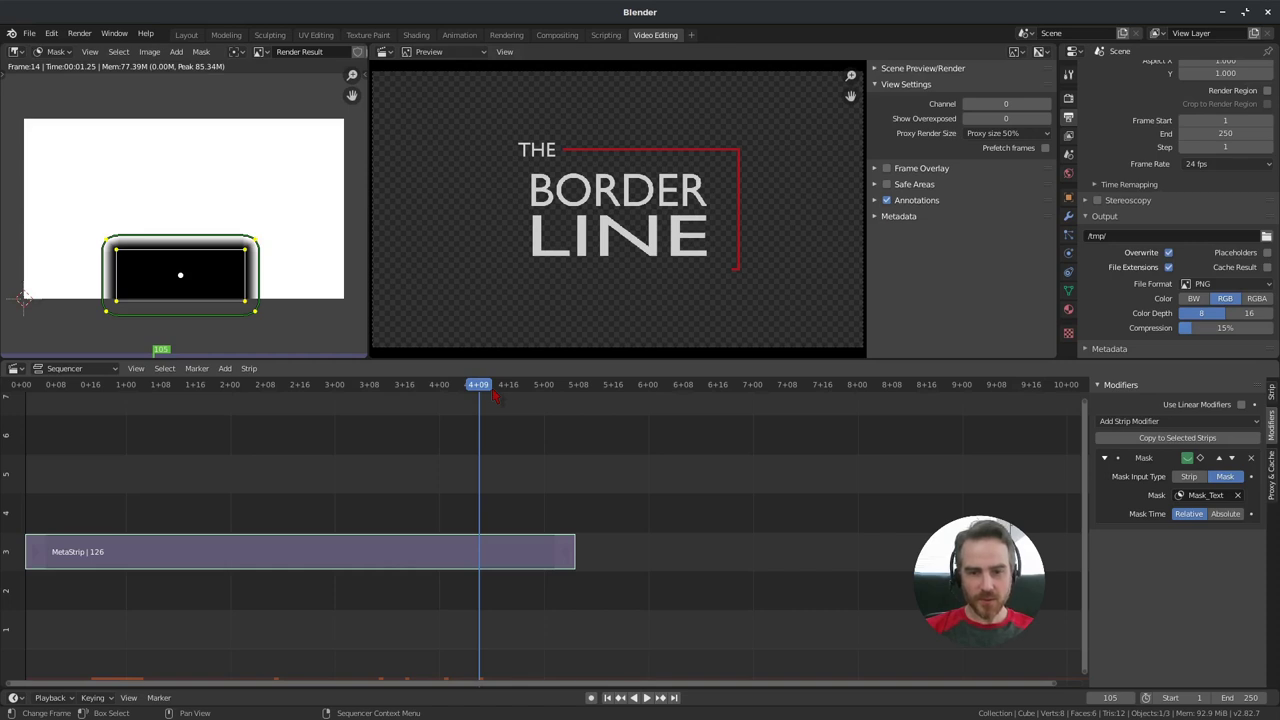
key("Left")
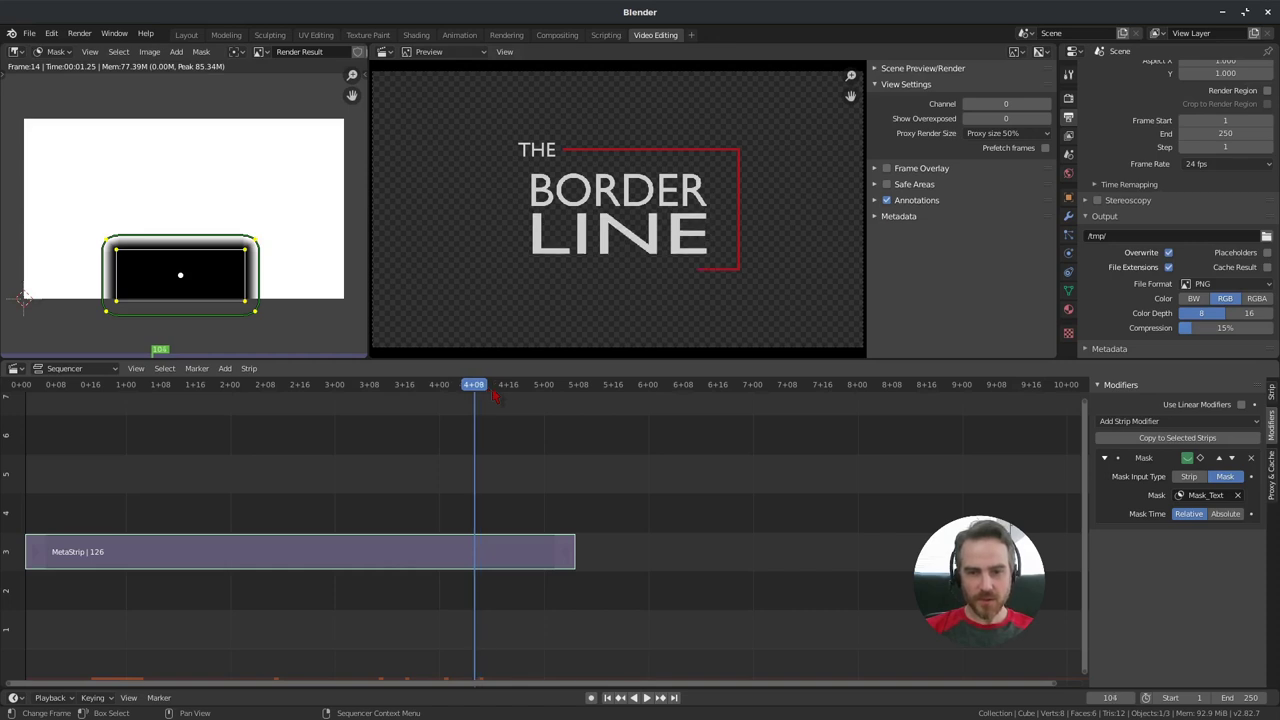
key("Right")
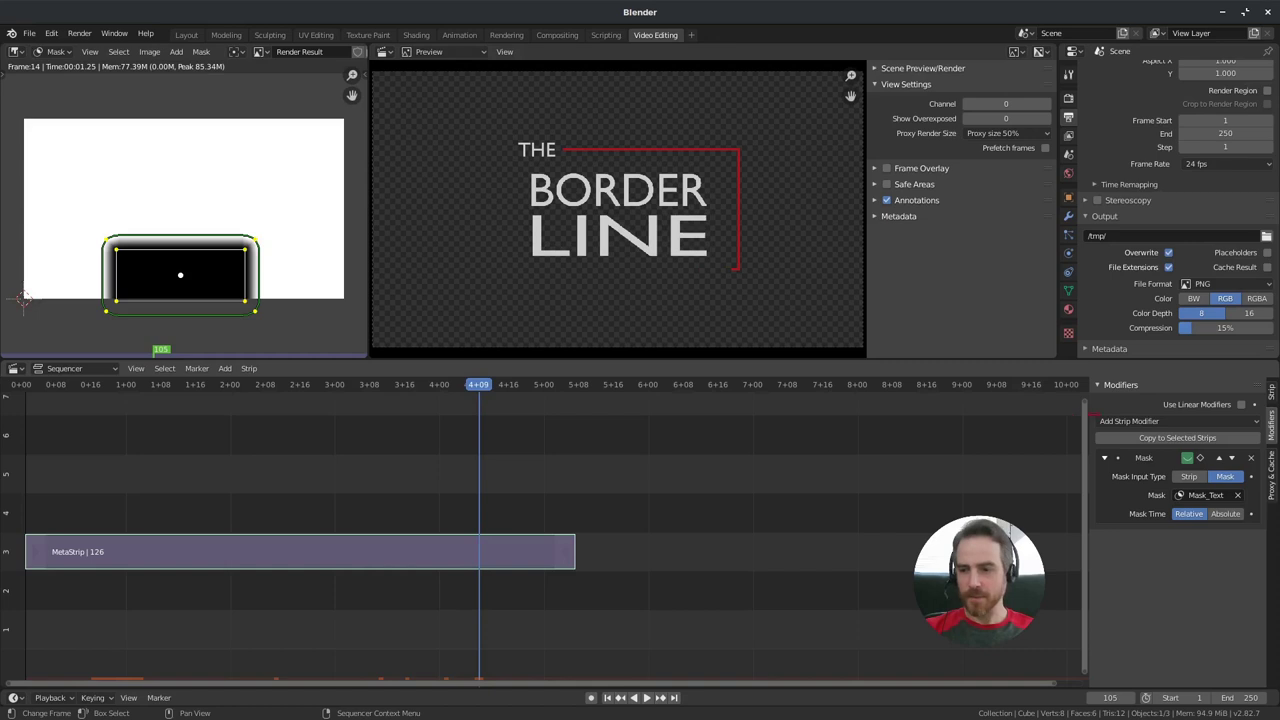
left_click(1200, 458)
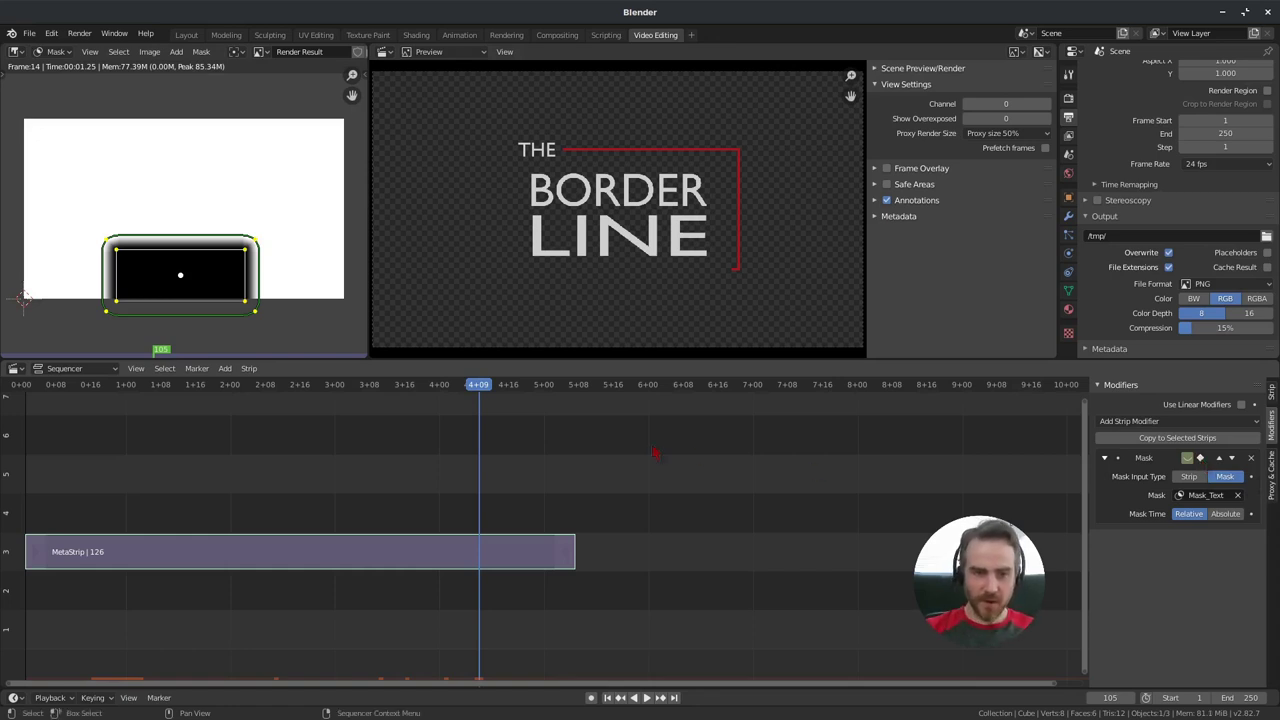
key("Right")
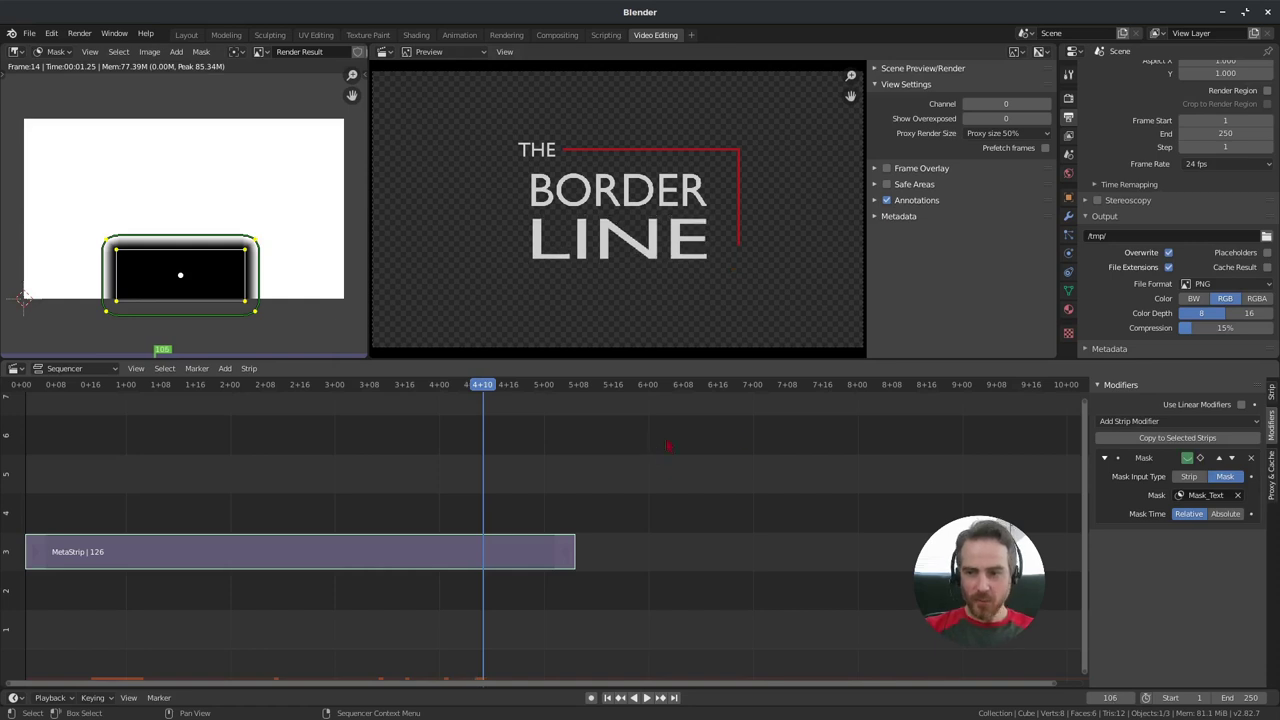
left_click(1187, 458)
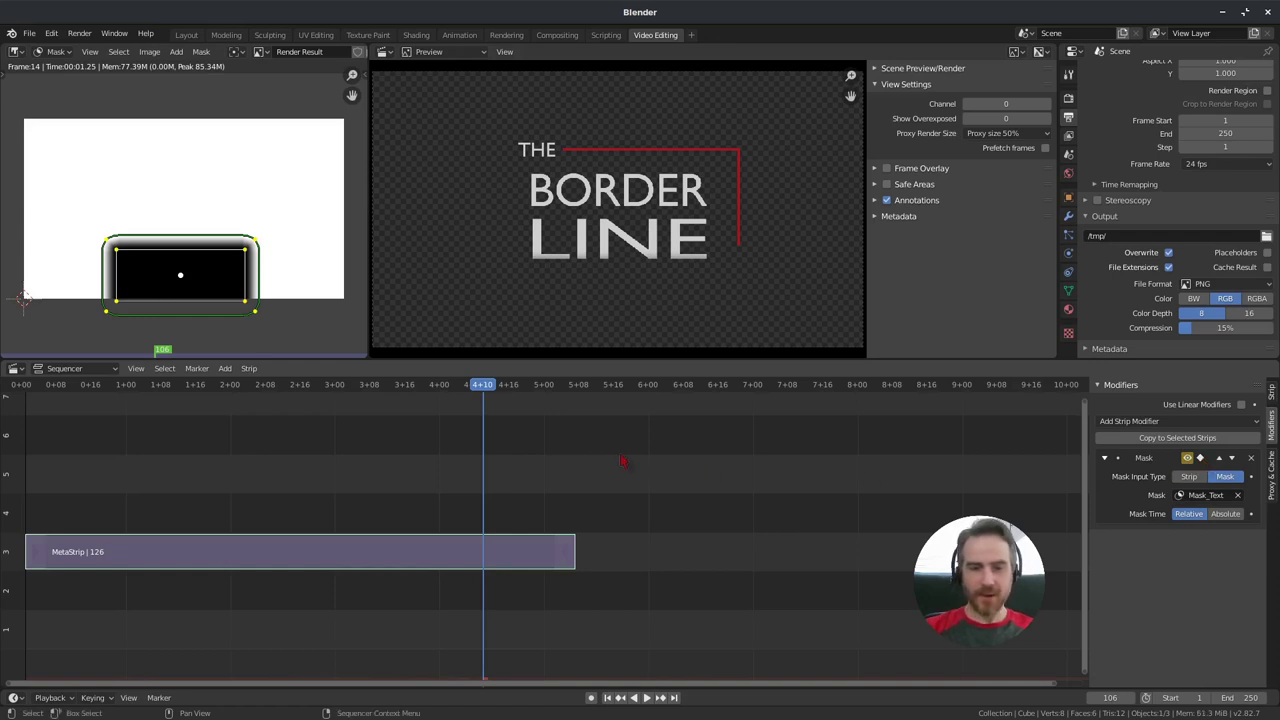
Step: Step frame by frame from frame 106 to frame 115 to examine the text disappearing behind the mask
key("Right")
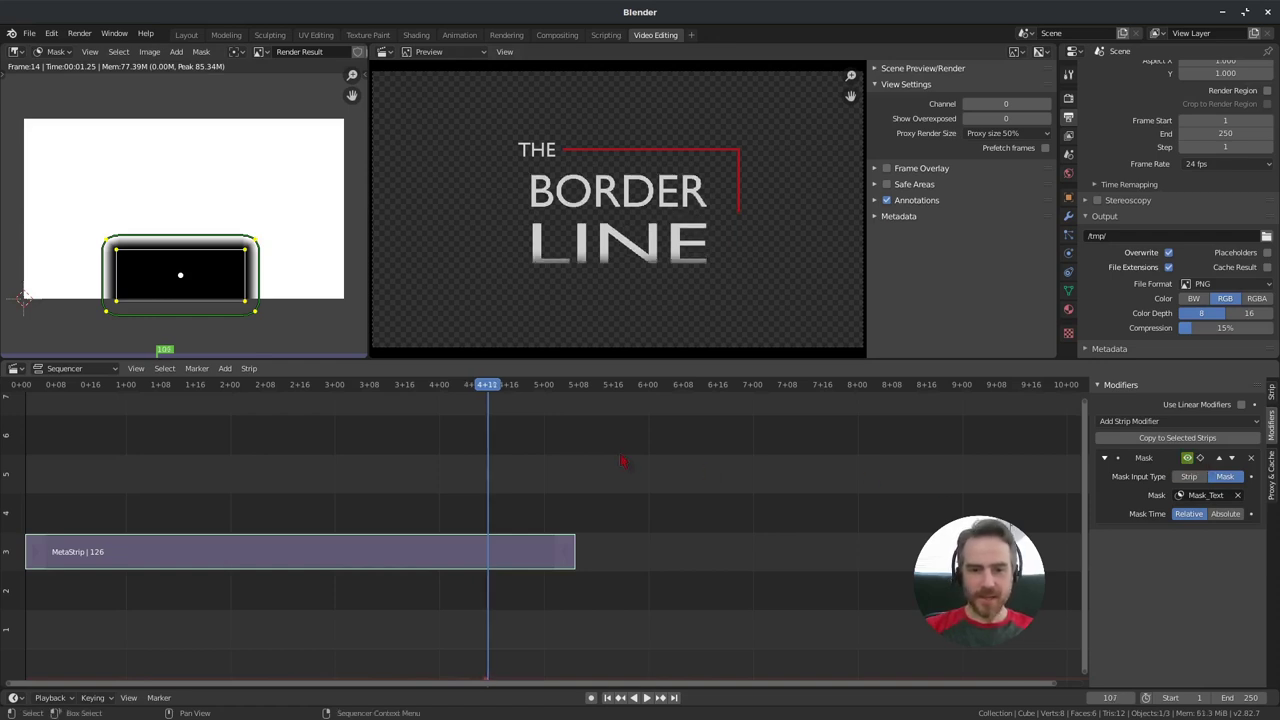
key("Right")
key("Right")
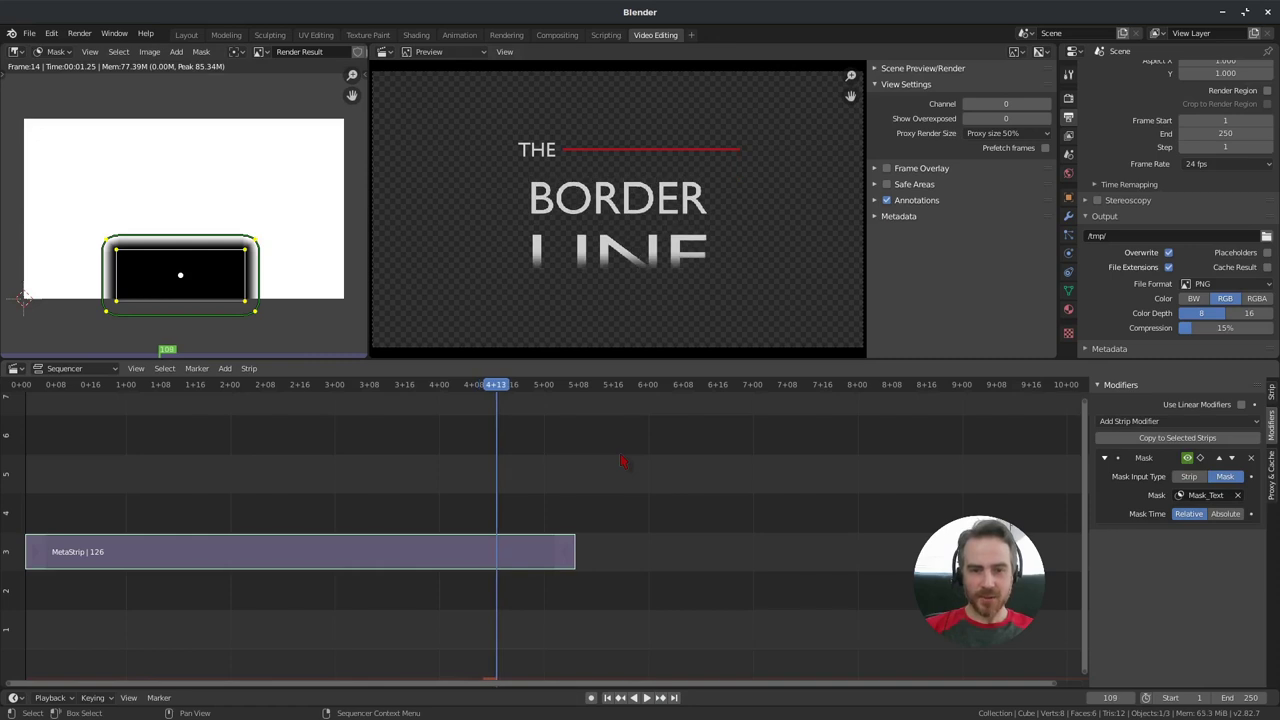
key("Right")
key("Right")
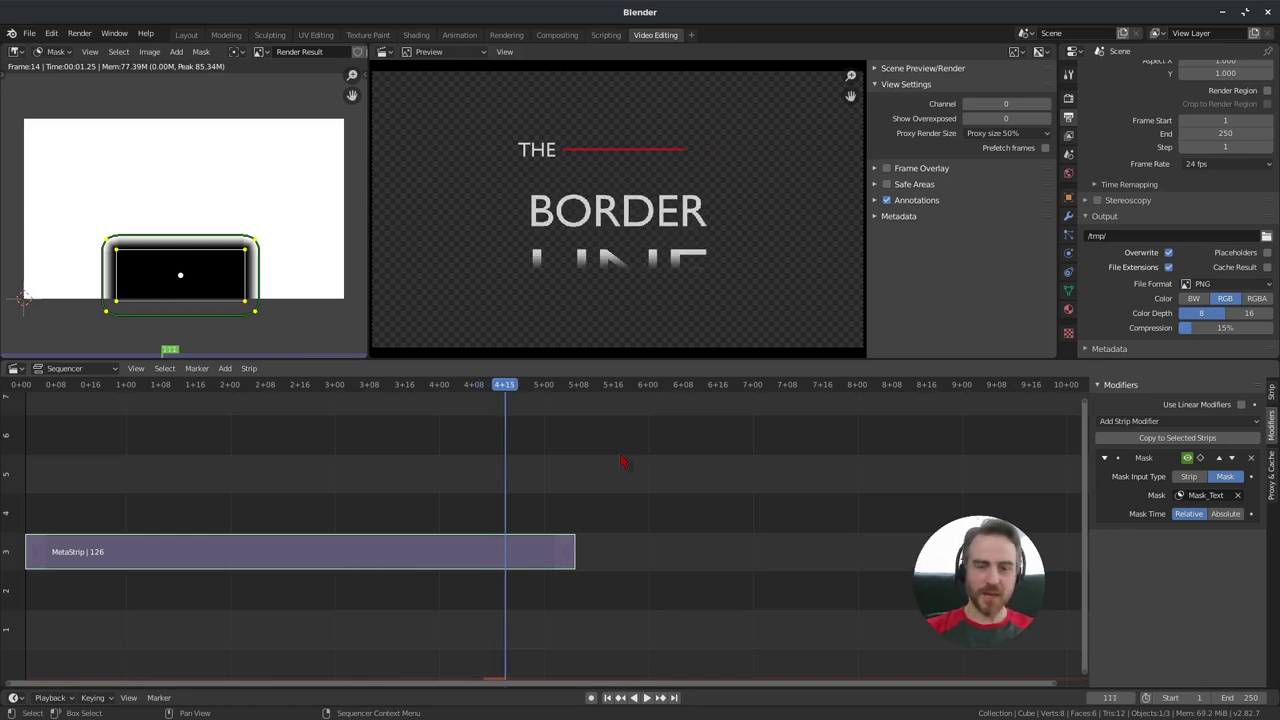
key("Right")
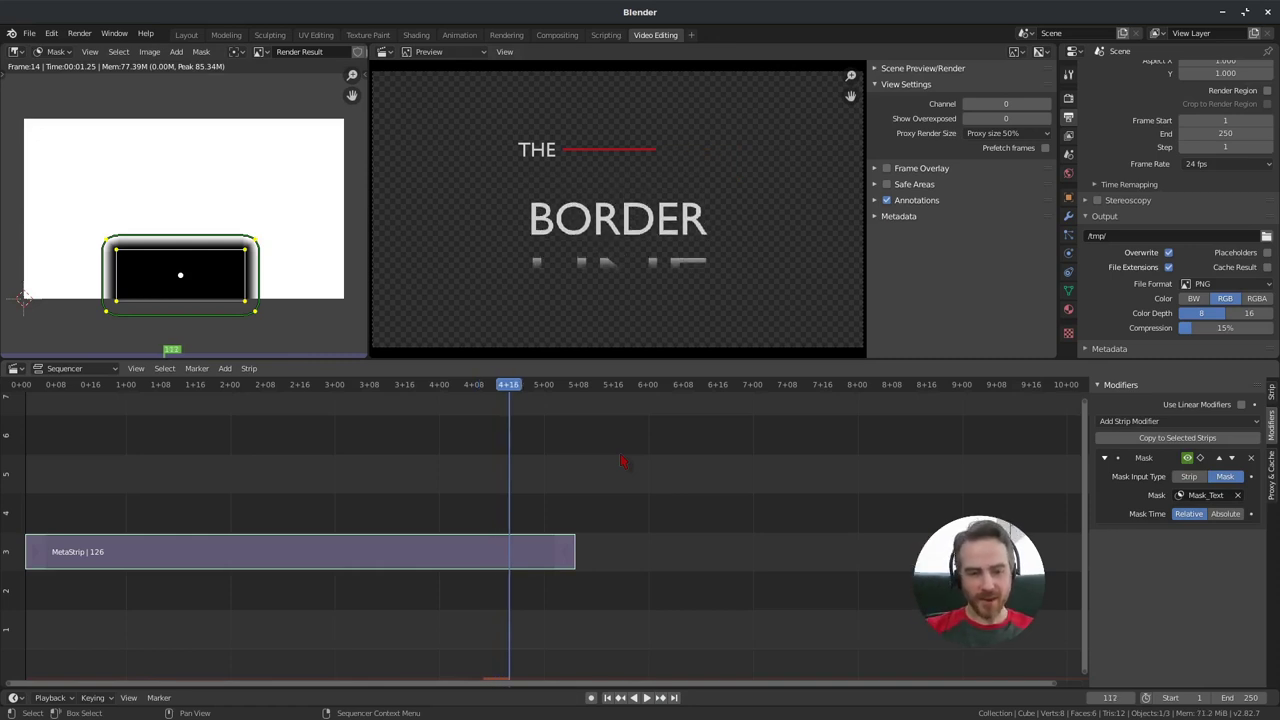
key("Right")
key("Right")
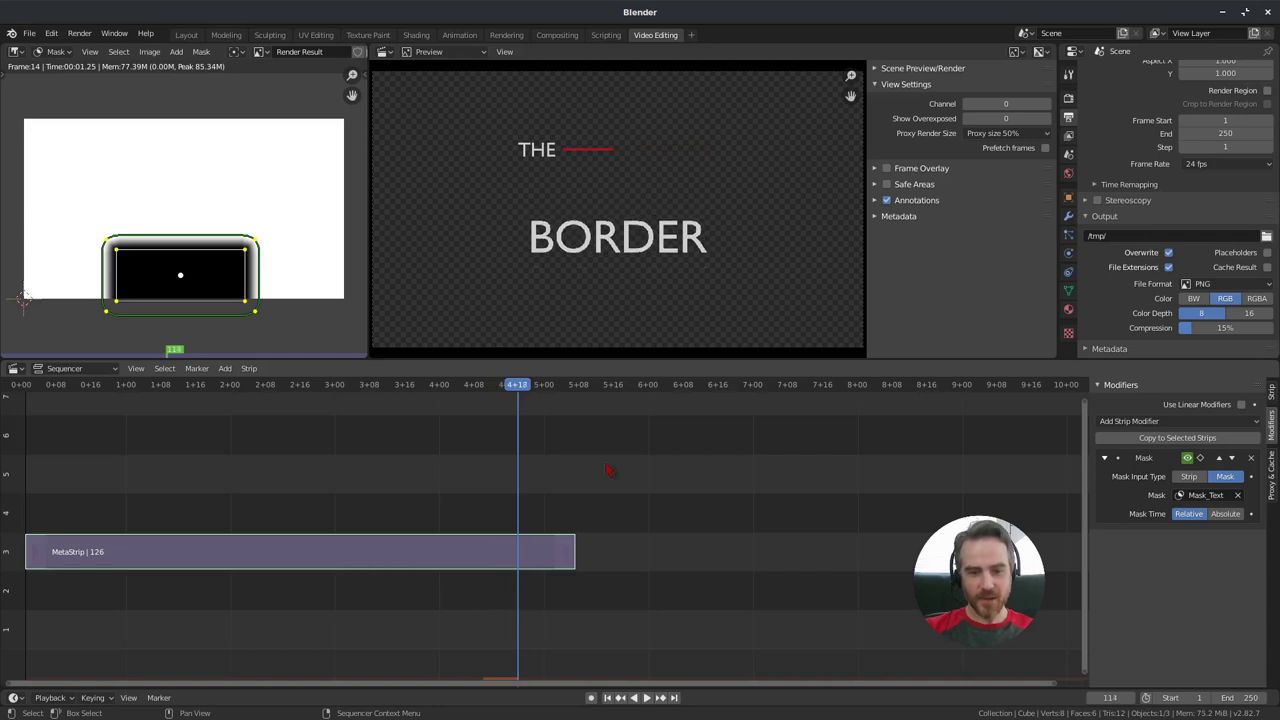
key("Right")
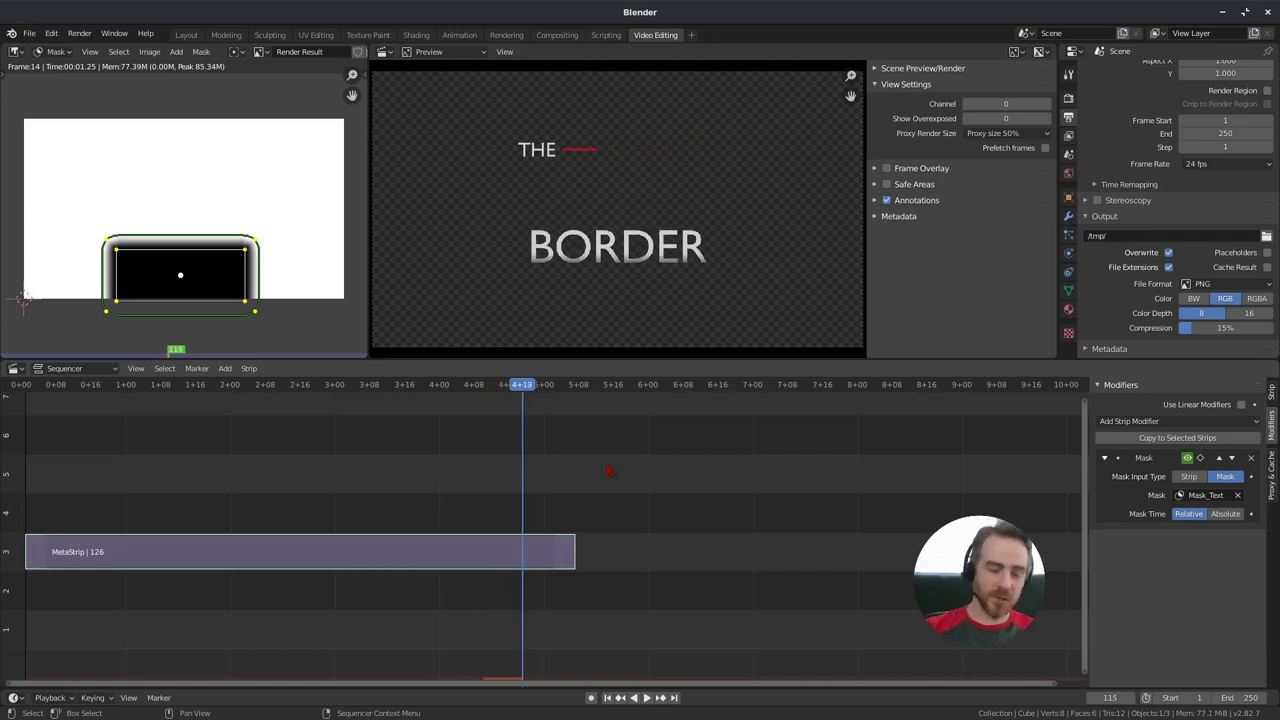
Step: Play the full title animation from the first frame twice to review its intro and outro
key("shift+Left")
key("space")
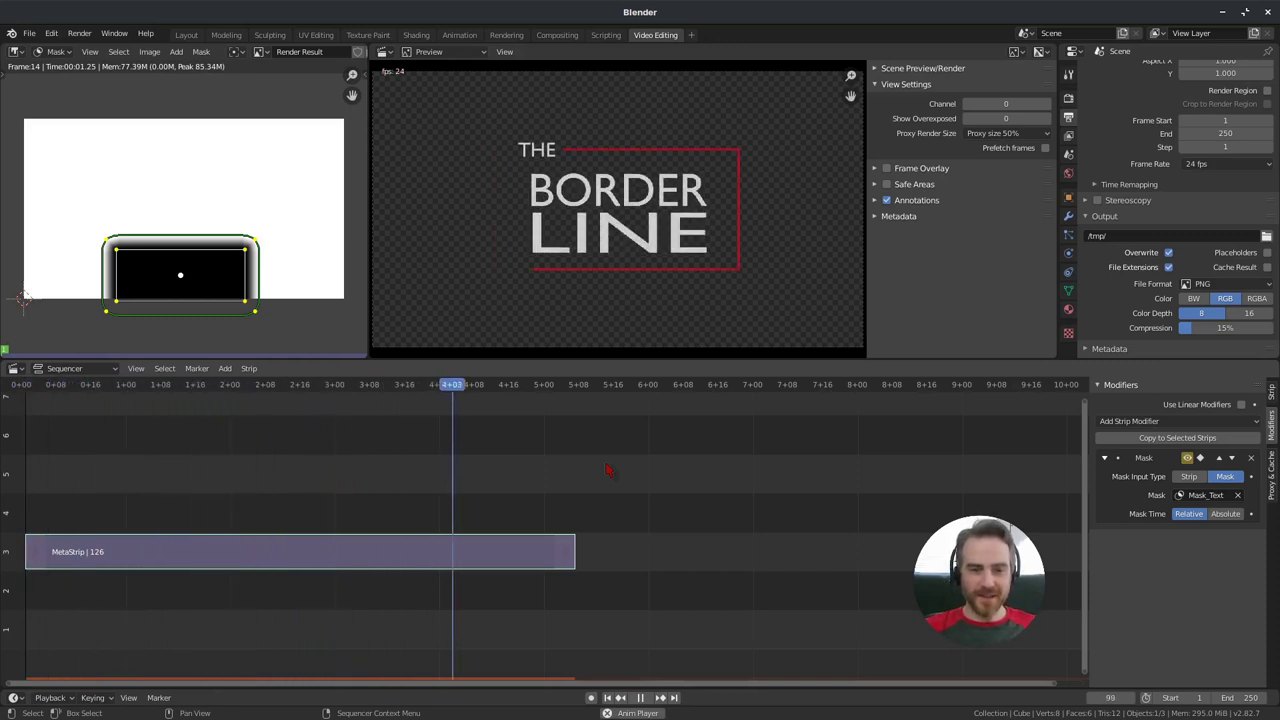
key("space")
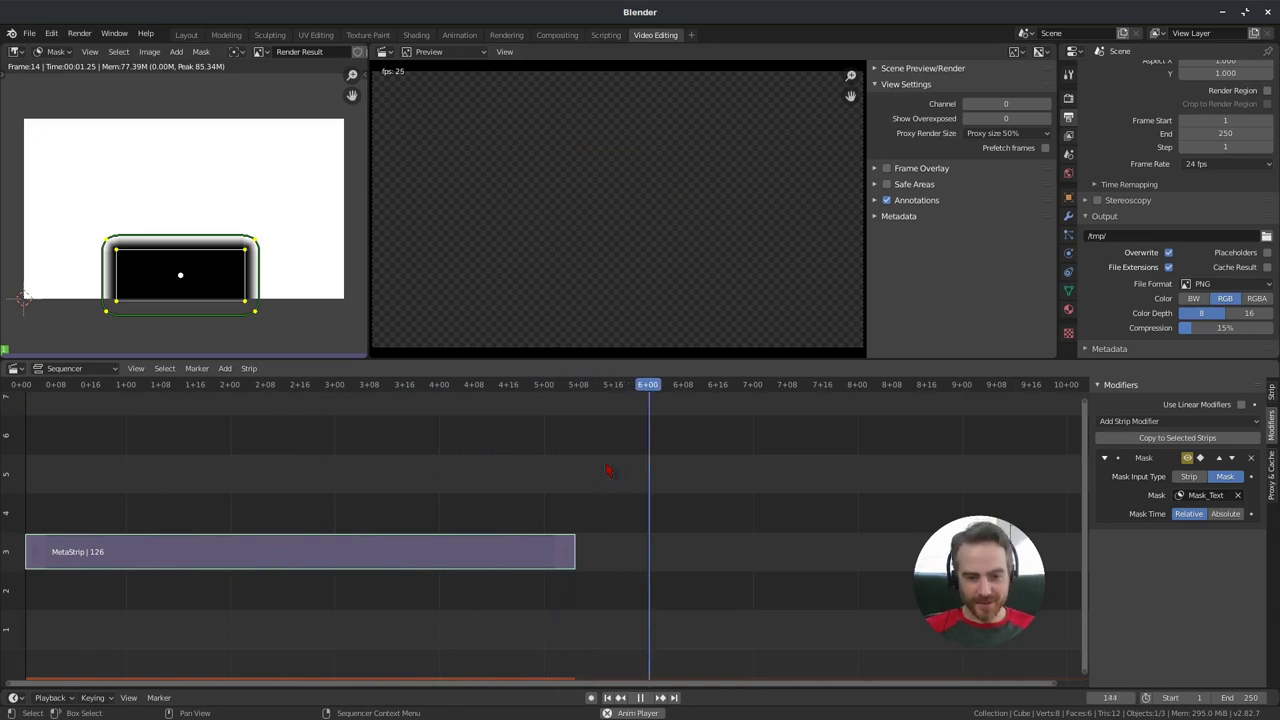
key("shift+Left")
key("space")
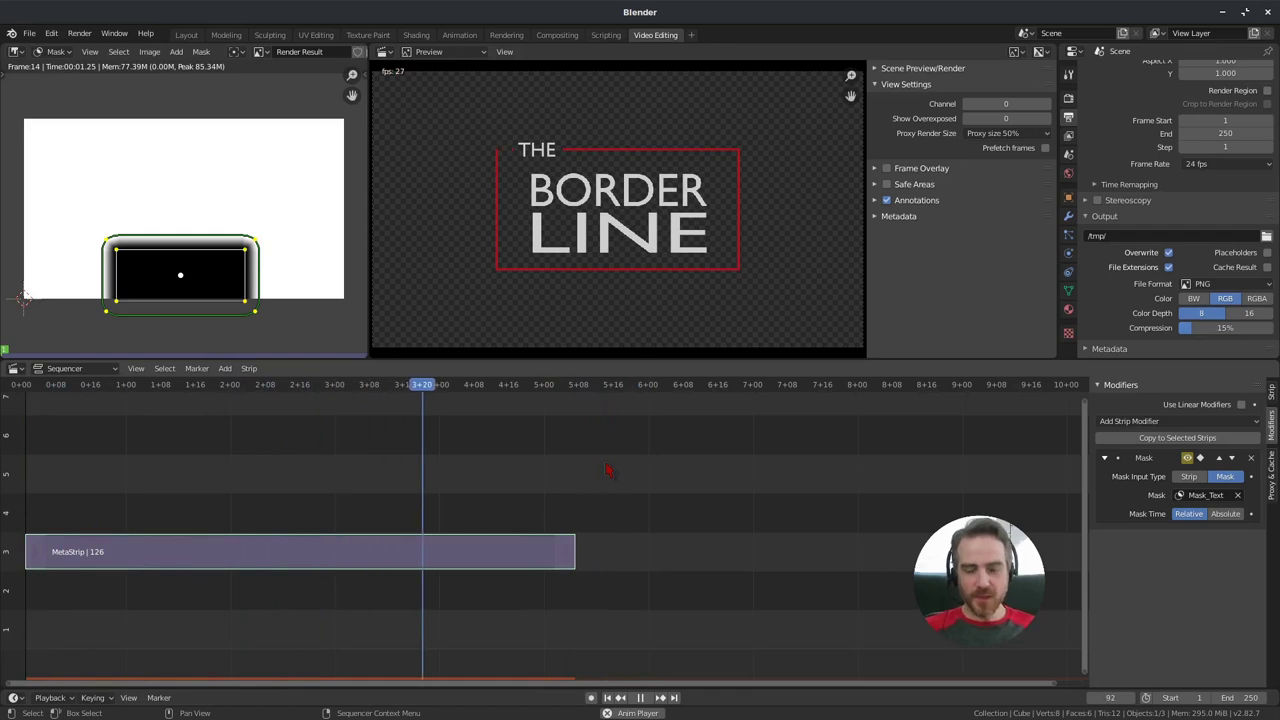
key("space")
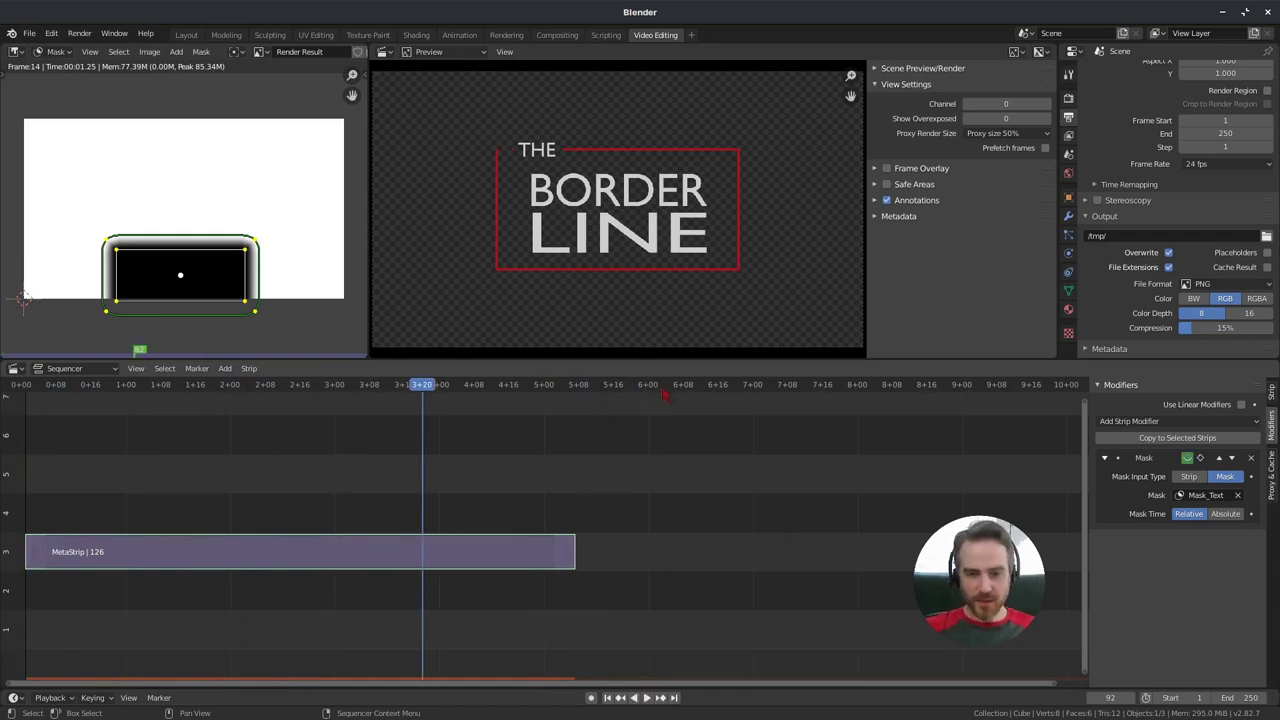
key("space")
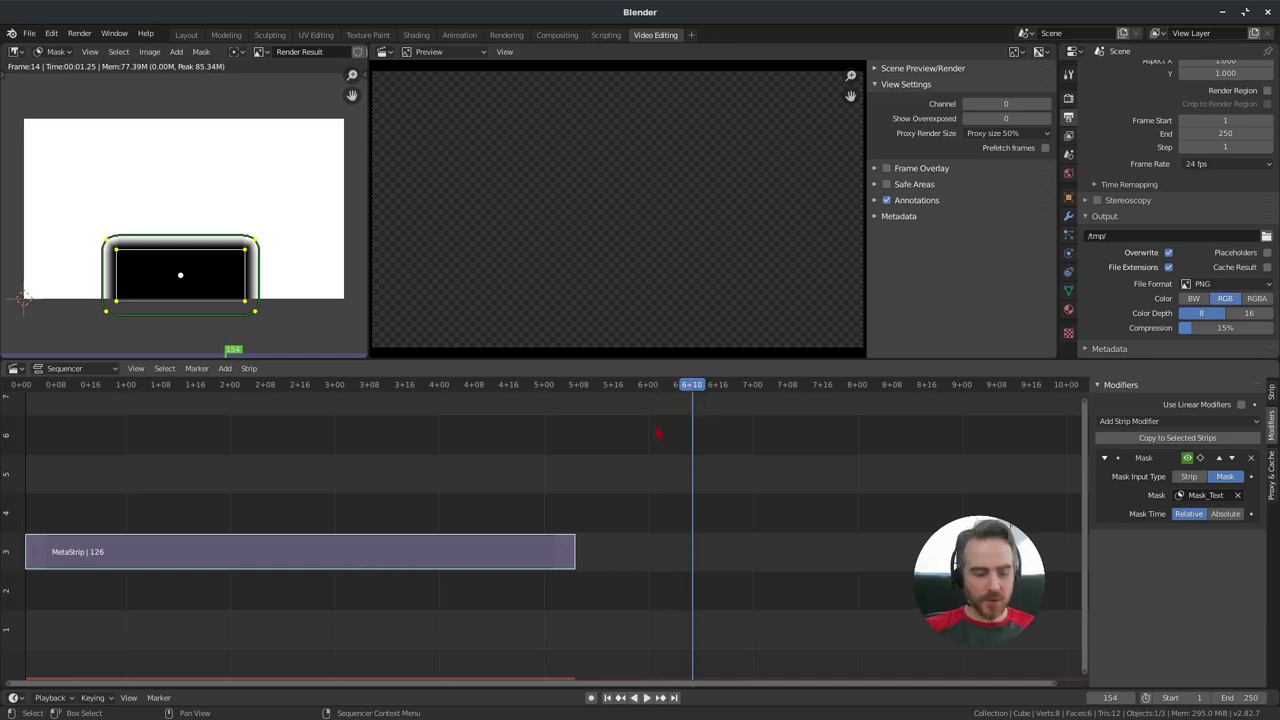
Step: Show the timeline in frames instead of seconds, set the scene's end frame to 150 and play from the start
key("ctrl+t")
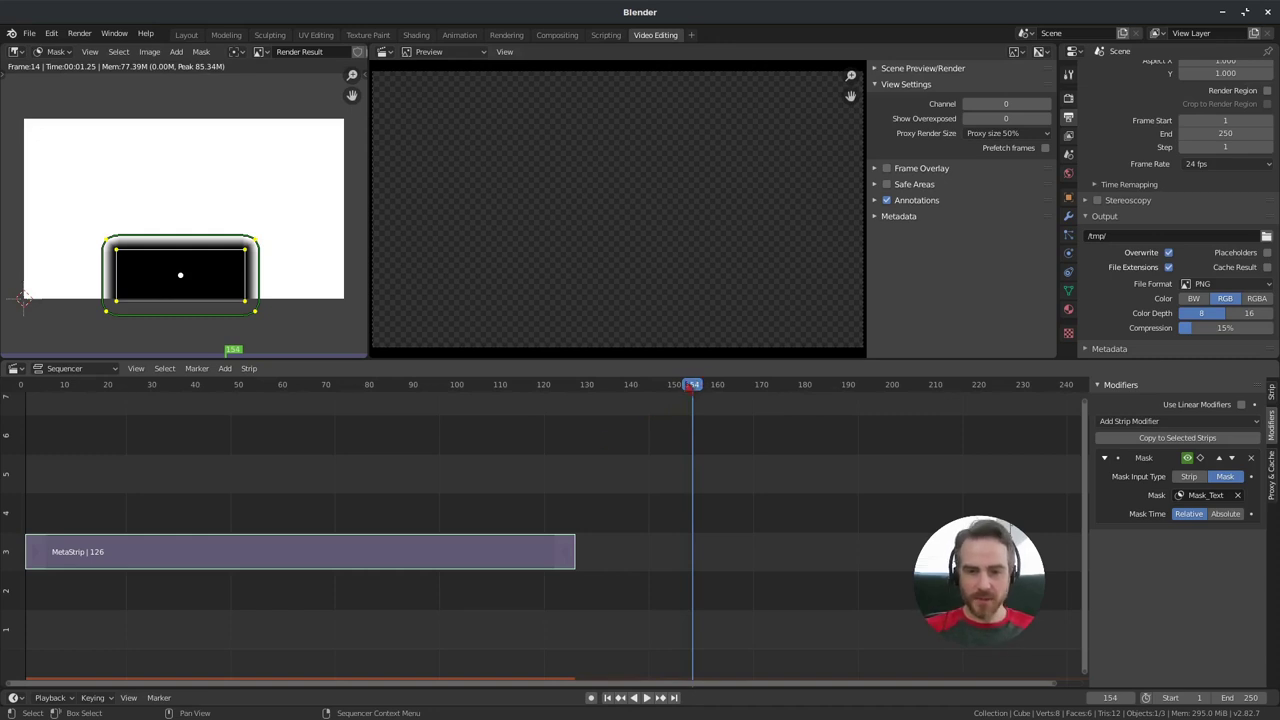
left_click(679, 390)
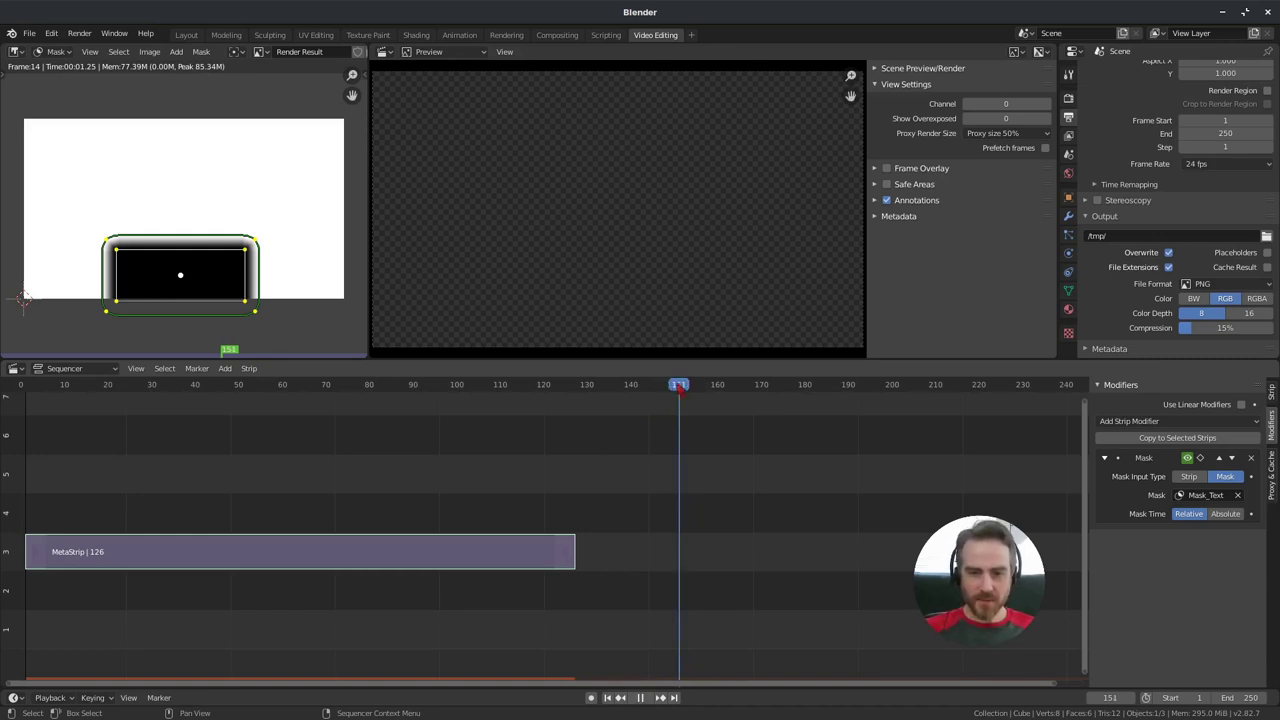
key("Left")
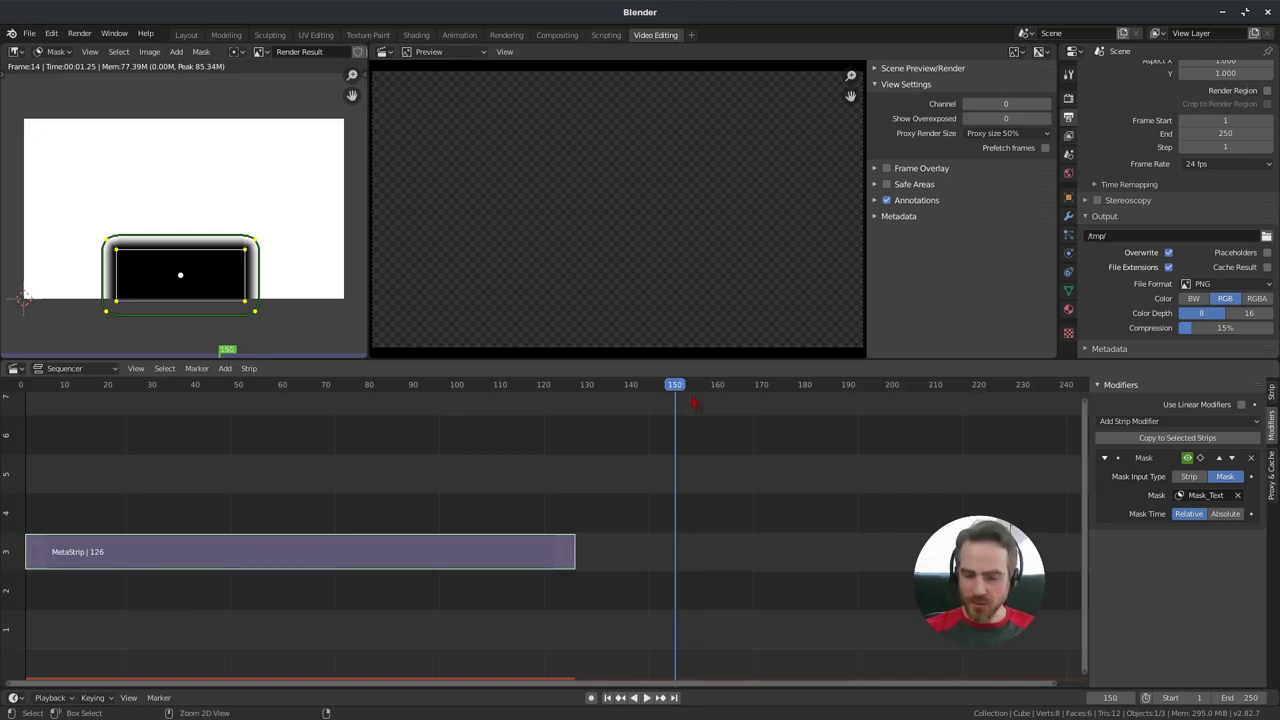
key("ctrl+End")
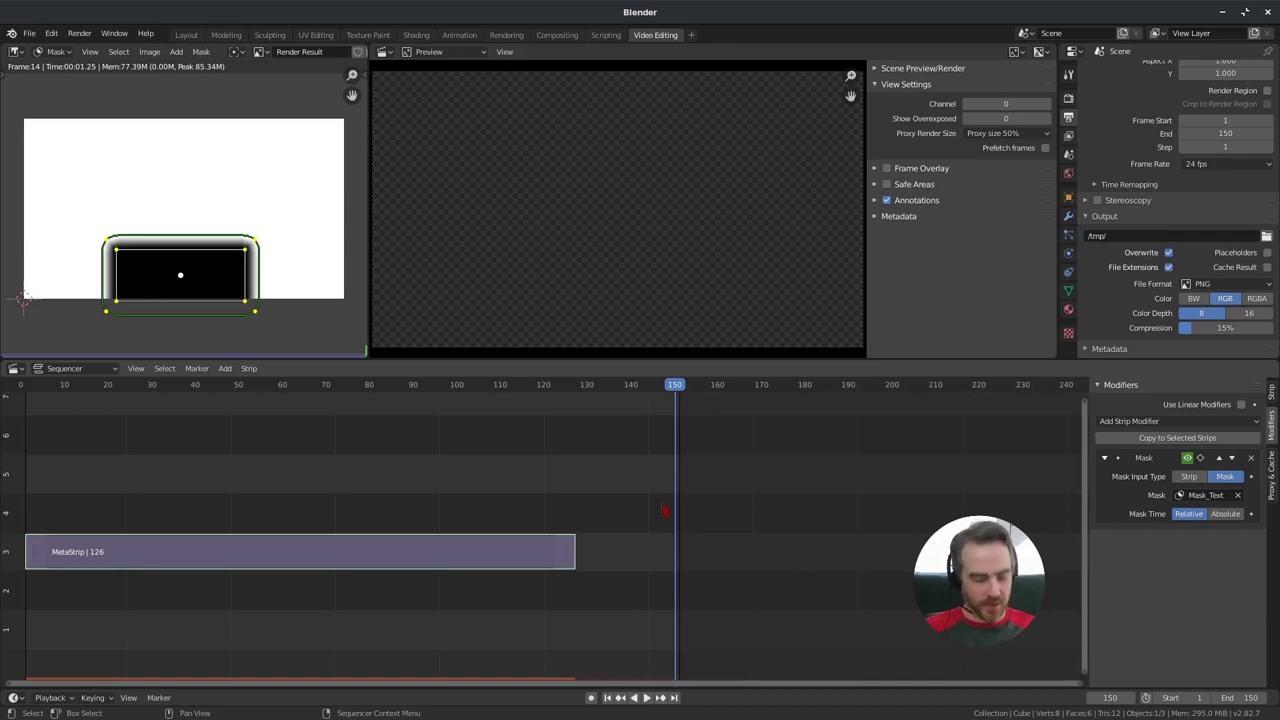
key("shift+Left")
key("space")
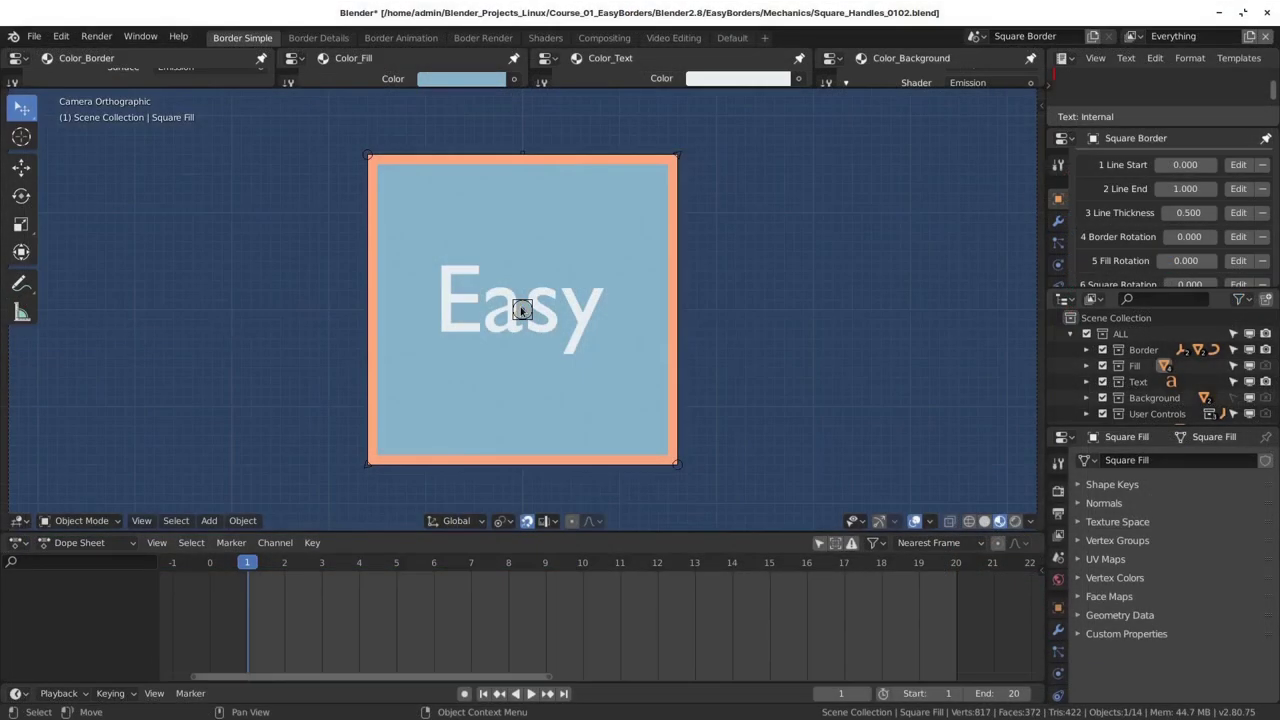
Step: Move the Square Fill sideways out of its border, and move Circle_Border_Size_Handle in toward the circle's centre in the circle scene
key("g")
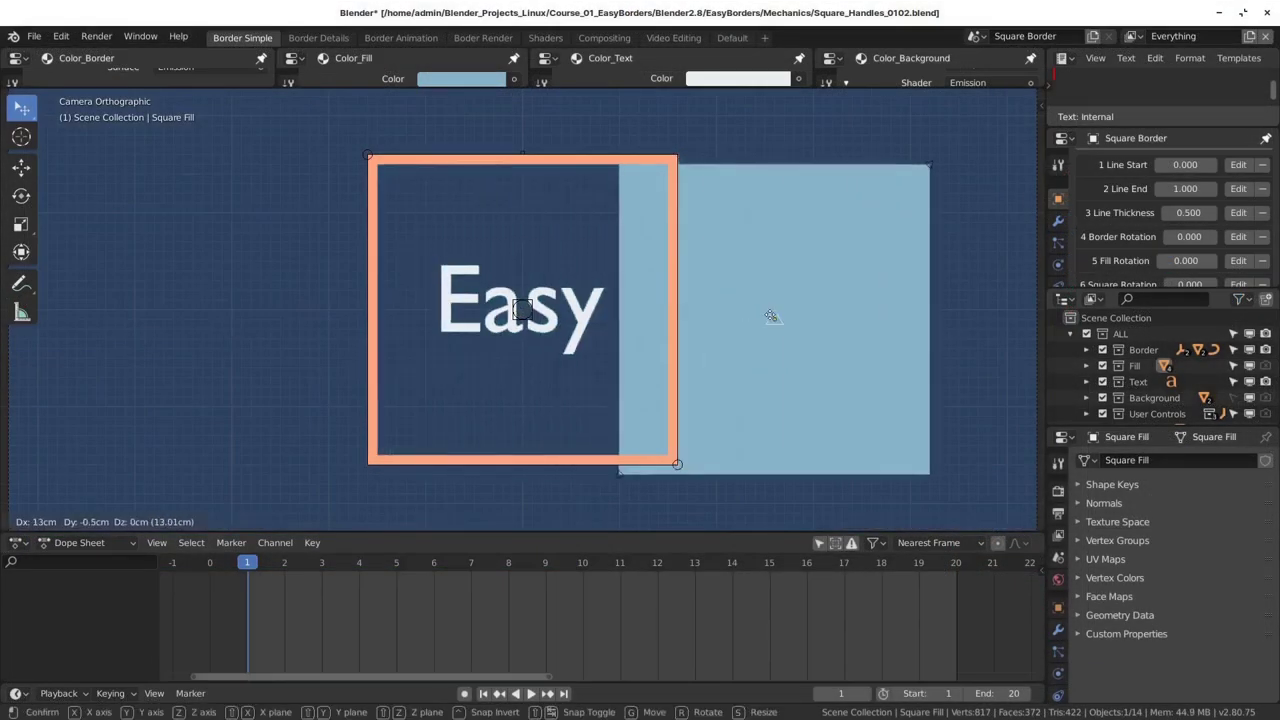
left_click(820, 307)
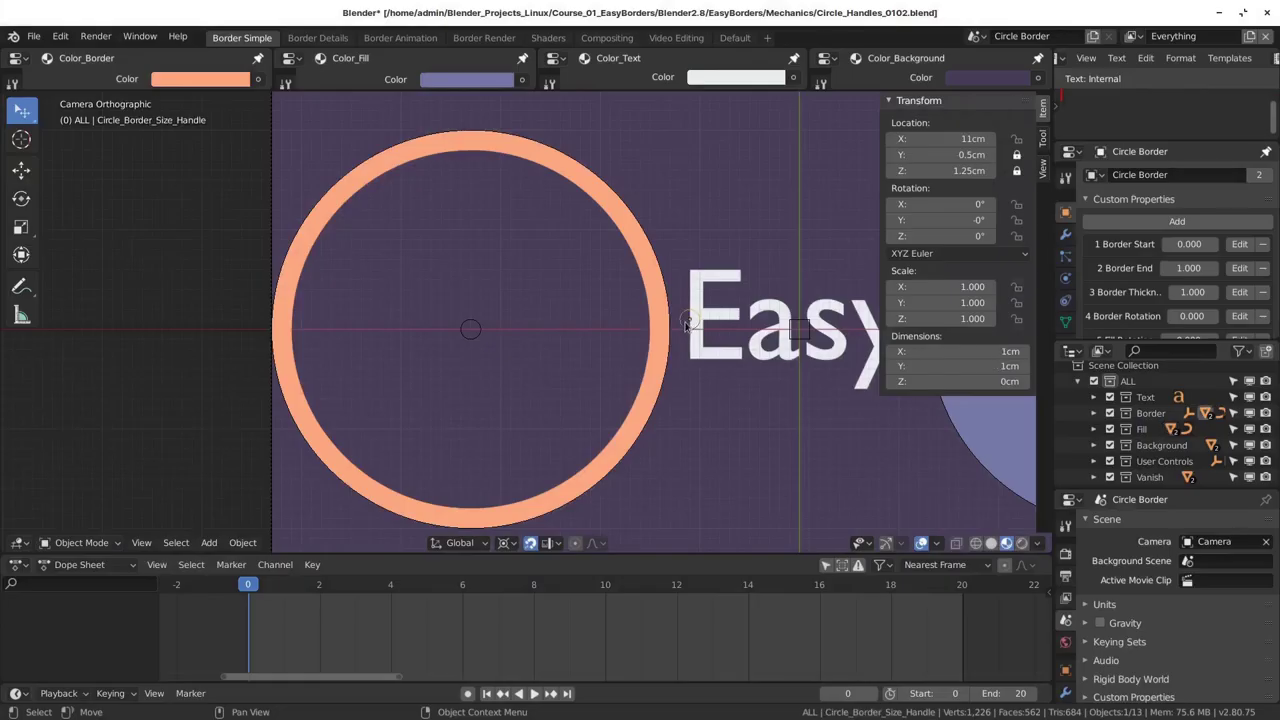
left_click_drag(686, 325, 526, 320)
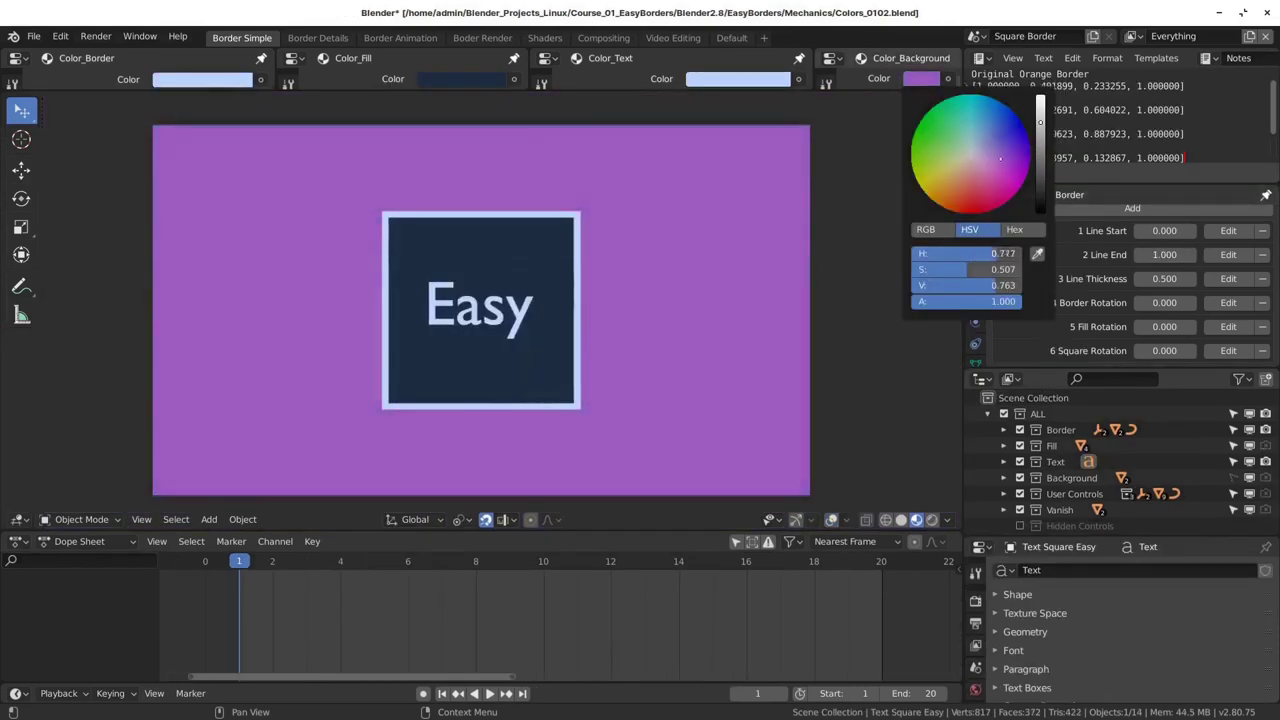
Step: Shift the purple background colour slightly toward blue, and adjust the square's Border Rotation value in the sliders scene
left_click_drag(1000, 158, 1000, 149)
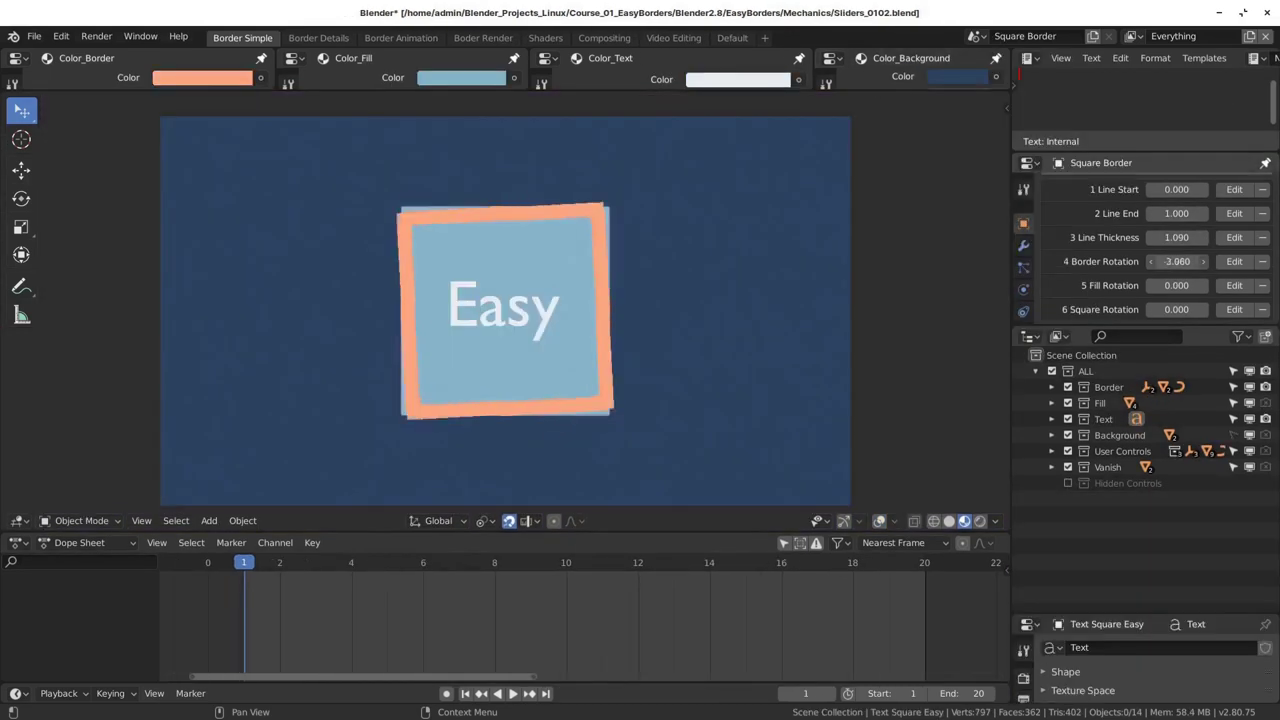
left_click_drag(1177, 261, 1115, 261)
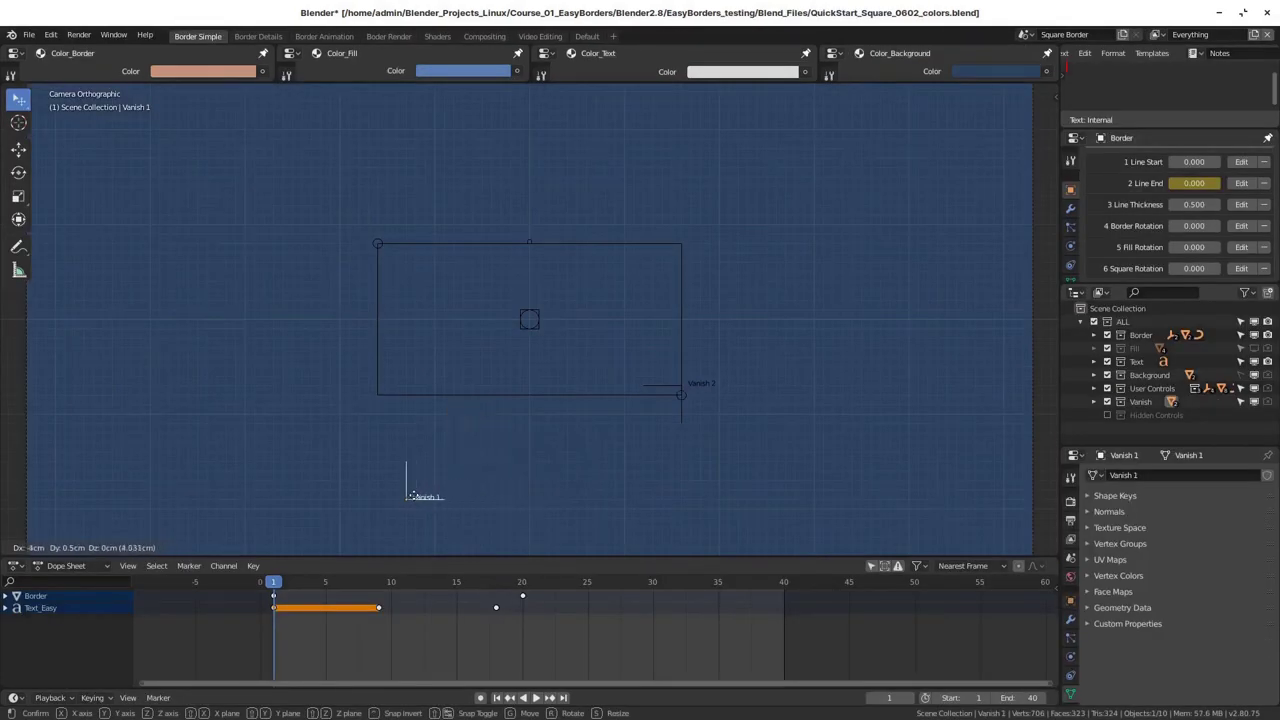
Step: Place the Vanish 1 marker near the rectangular border's lower-left corner and play the animation
left_click(370, 410)
key("space")
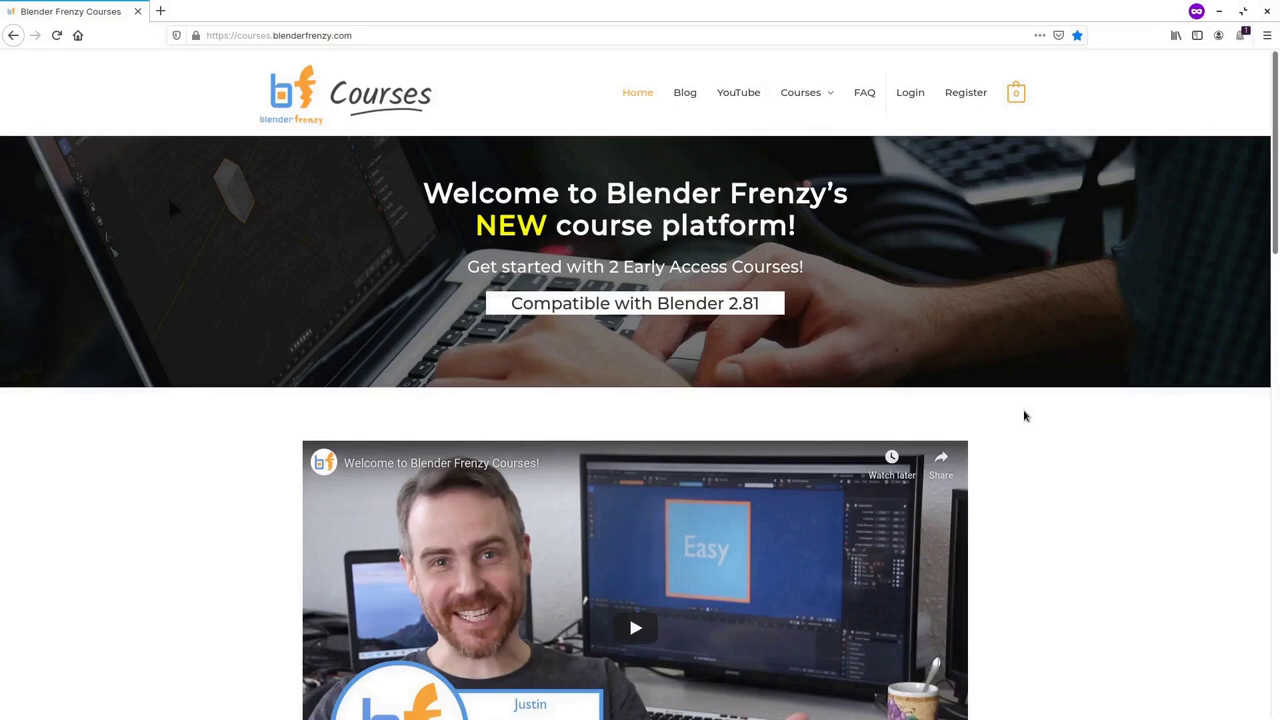
Step: Look down the Blender Frenzy Courses home page in the browser, past the welcome video
scroll(1024, 416, "down", 3)
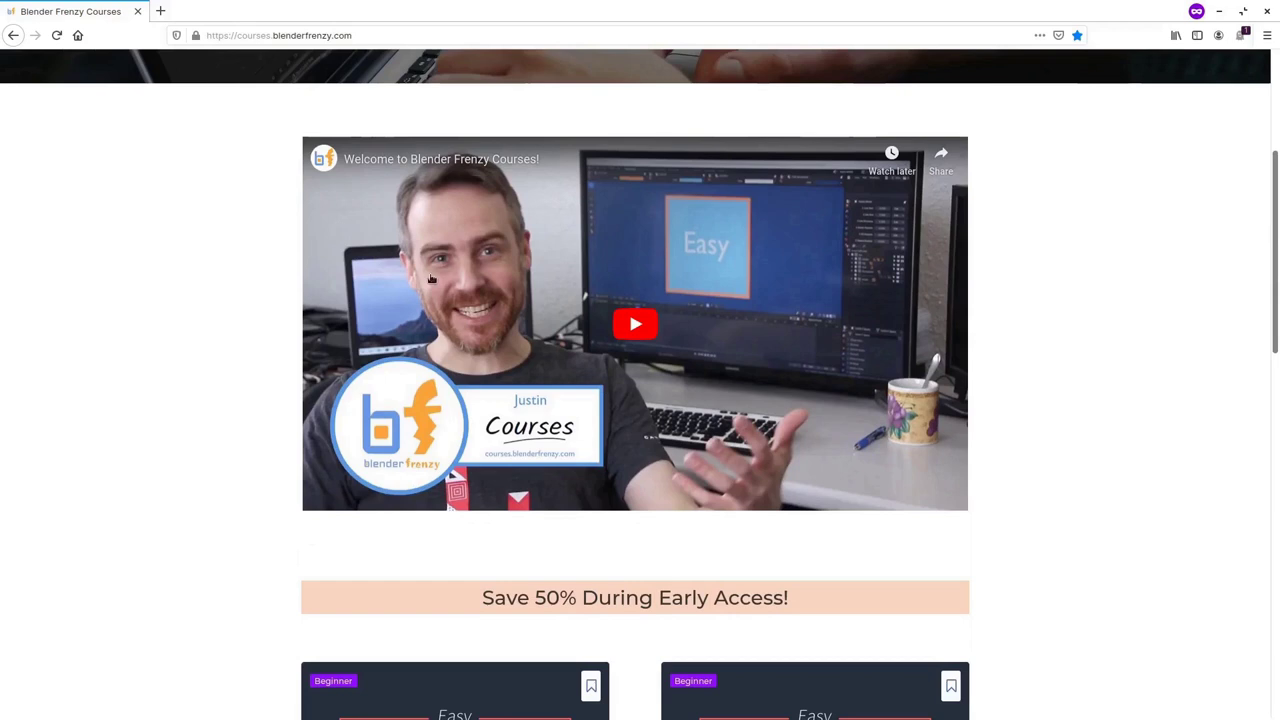
Step: Open the Easy Borders (Early Access) course page from the home page and look through its description and included materials
scroll(263, 437, "down", 3)
scroll(261, 458, "down", 3)
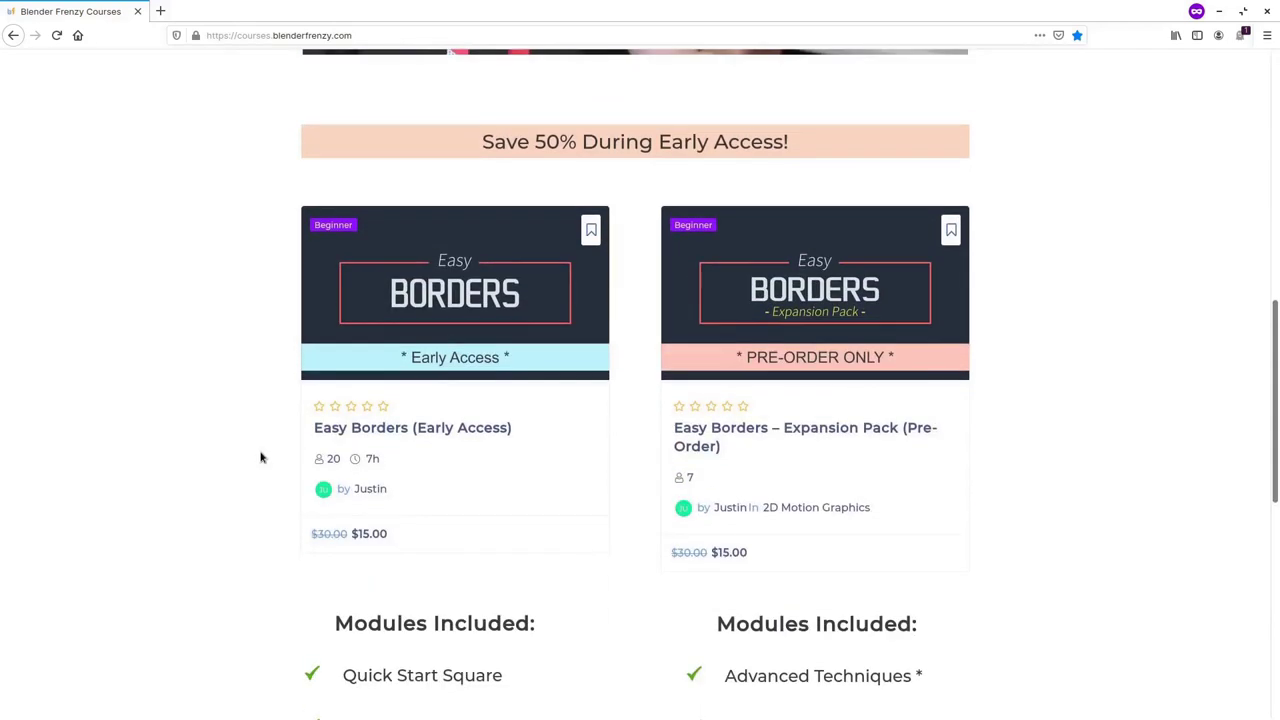
left_click(427, 232)
scroll(1051, 309, "down", 1)
scroll(1020, 309, "down", 1)
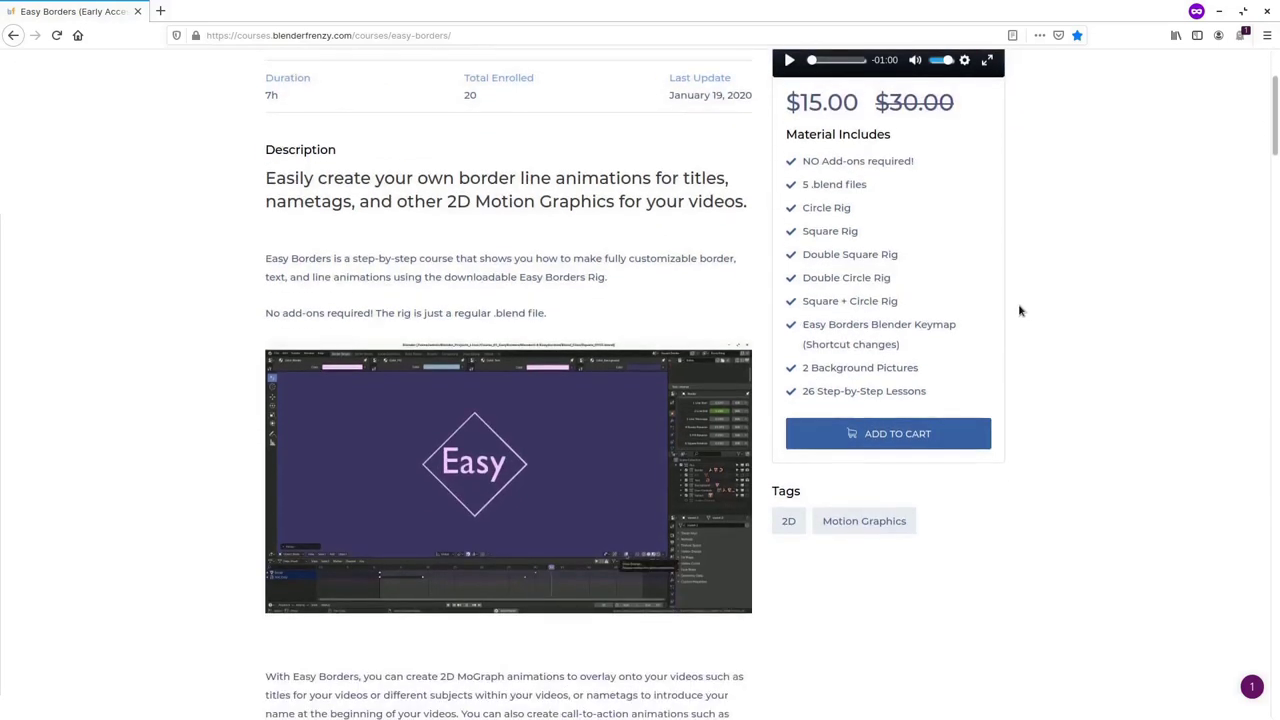
scroll(1020, 317, "down", 6)
scroll(1018, 320, "down", 5)
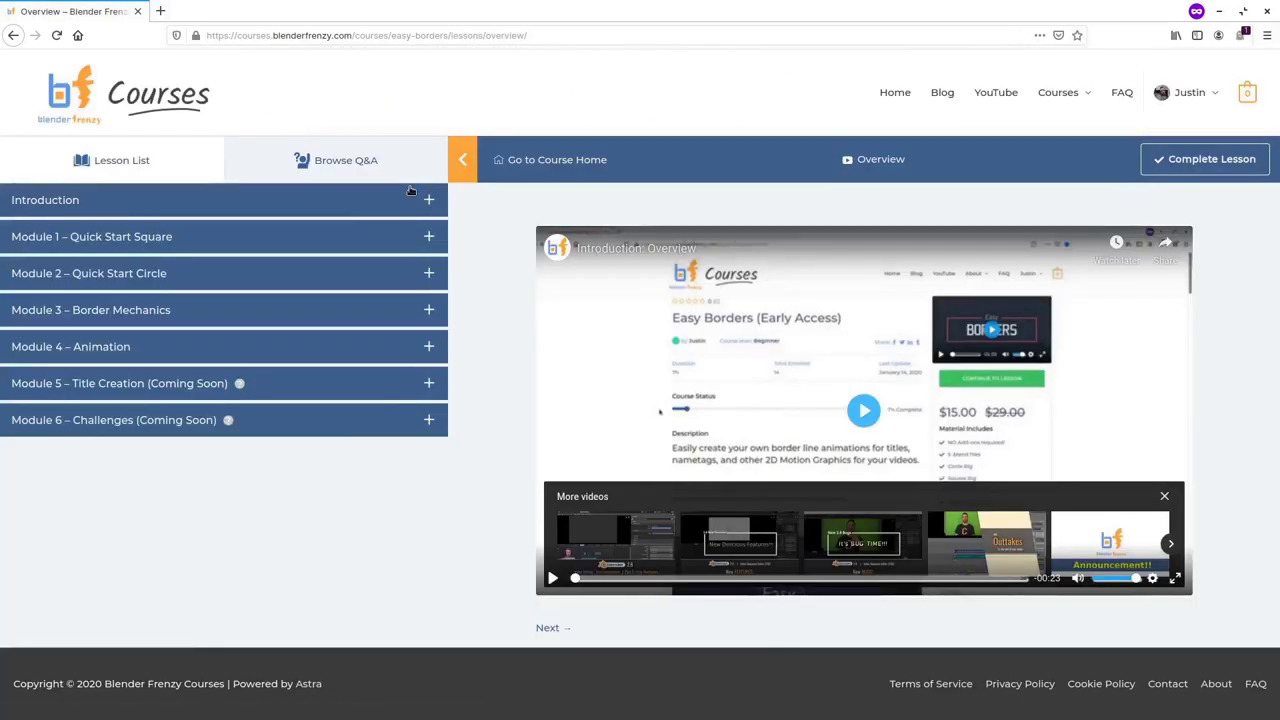
Step: Expand the Introduction, Module 1 – Quick Start Square and Module 2 – Quick Start Circle sections to view their lessons
left_click(303, 207)
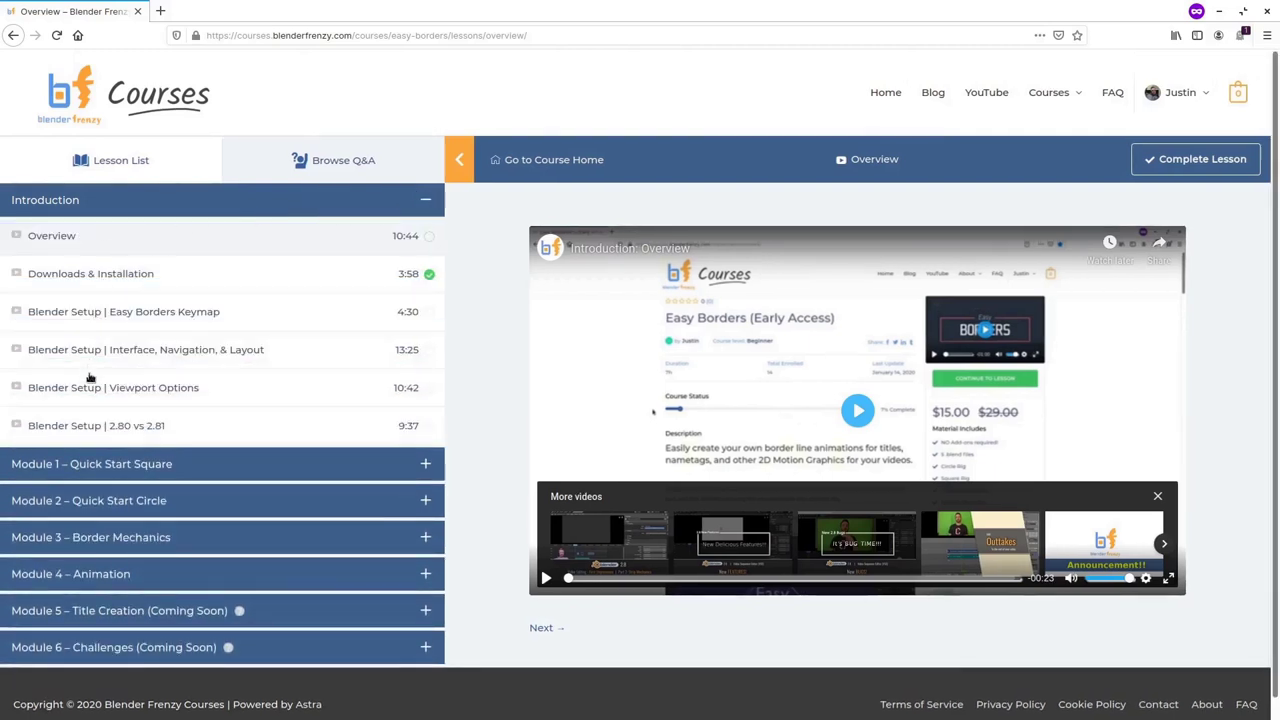
left_click(158, 455)
scroll(157, 453, "down", 2)
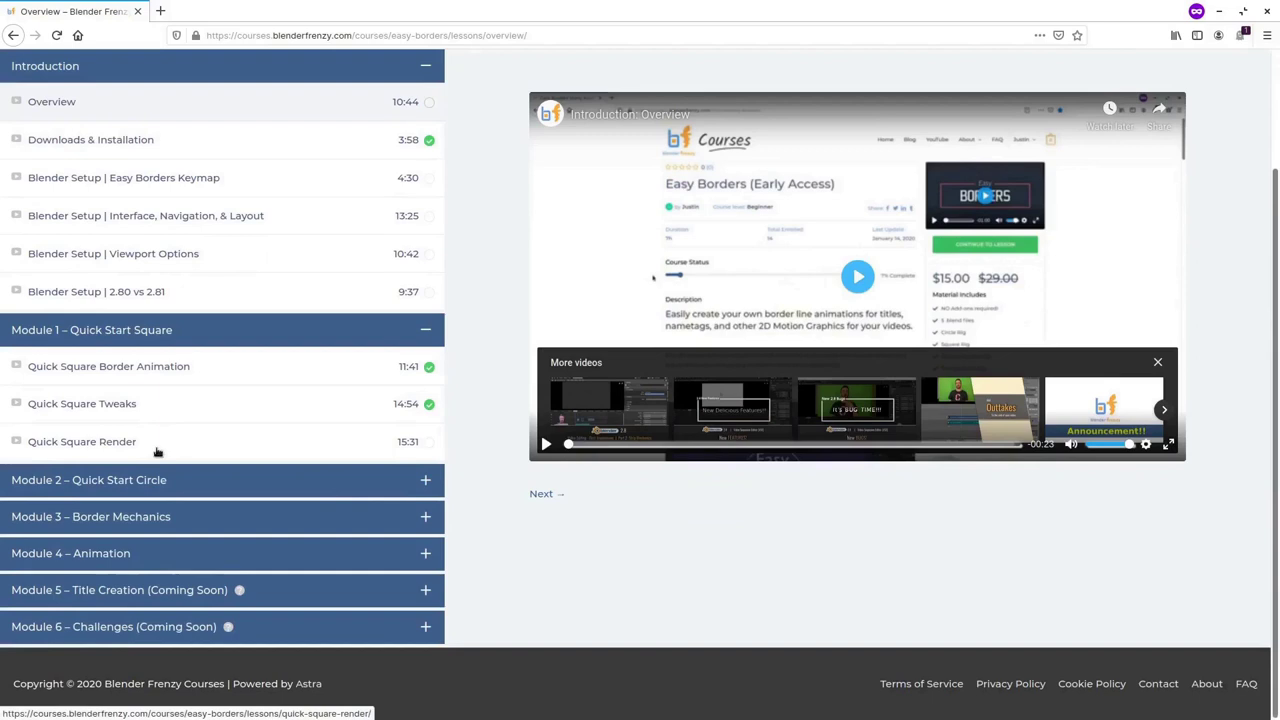
left_click(161, 482)
scroll(165, 480, "down", 2)
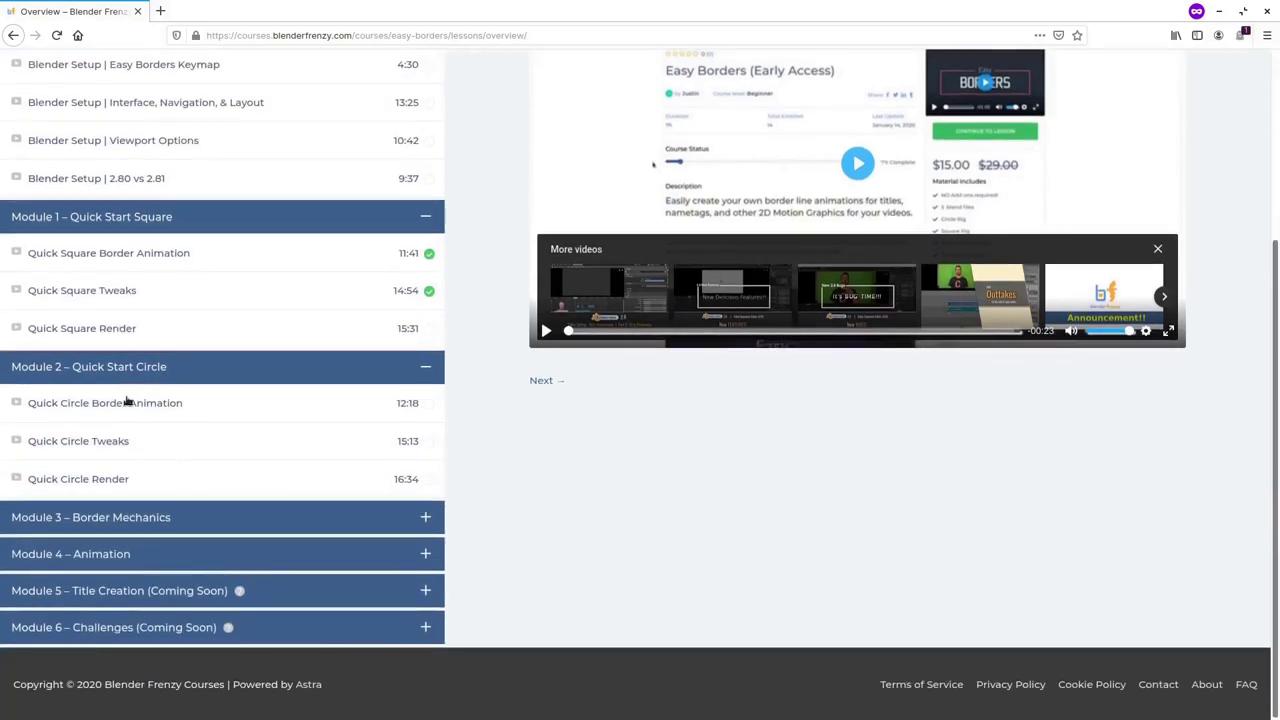
Step: Expand Module 4 – Animation and Module 3 – Border Mechanics in the lesson list to view their lessons
left_click(150, 555)
scroll(155, 555, "down", 3)
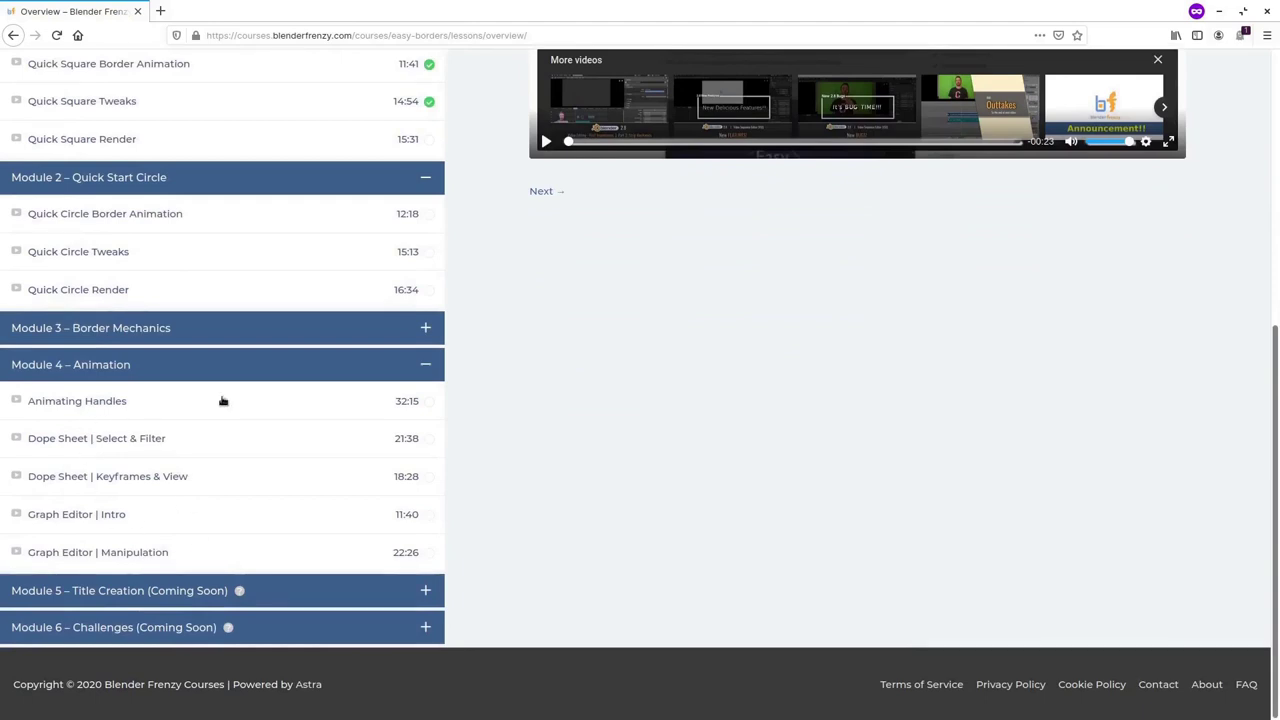
left_click(210, 328)
scroll(197, 366, "down", 3)
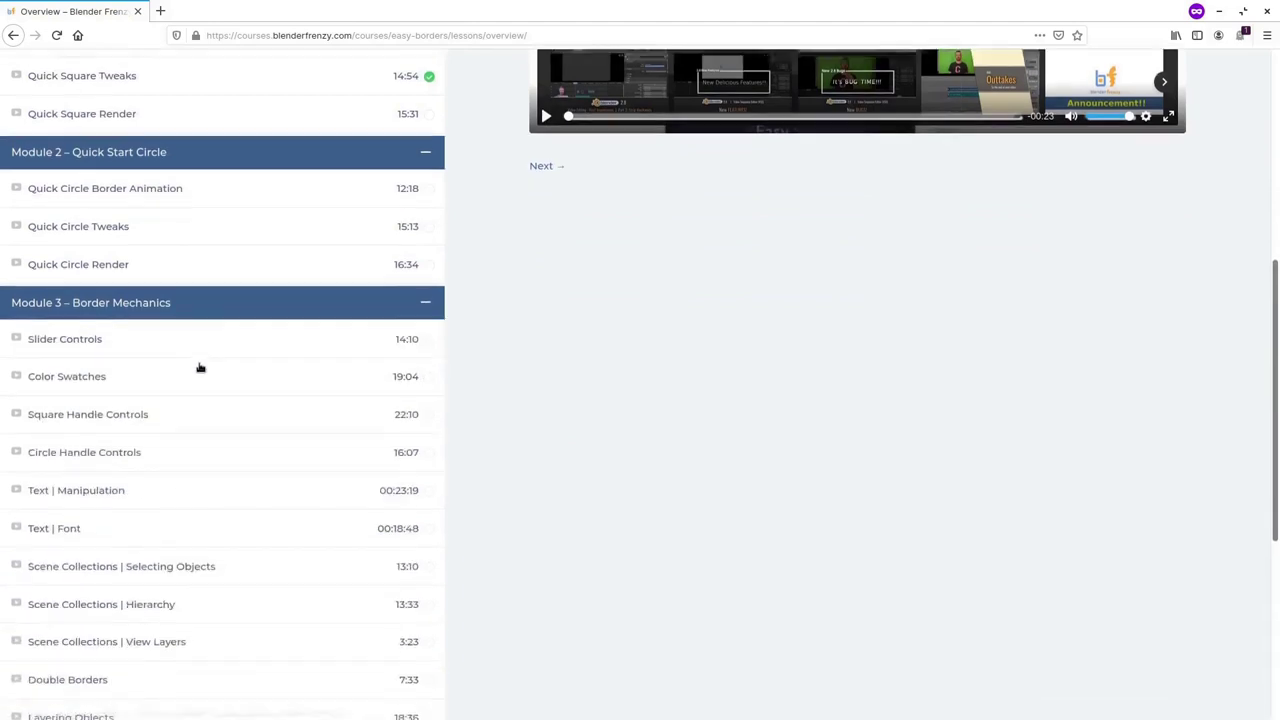
Step: Return to the Blender Frenzy Courses home page and look at the two Easy Borders course offers
scroll(583, 349, "up", 10)
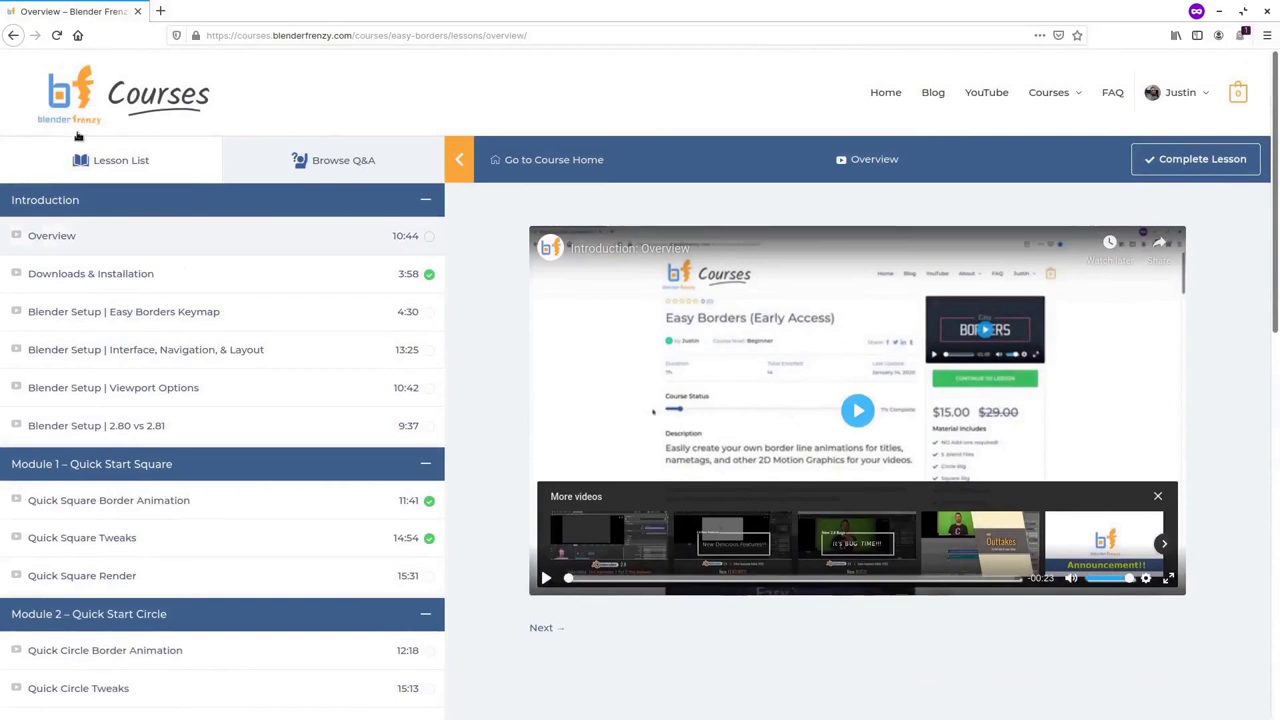
left_click(78, 136)
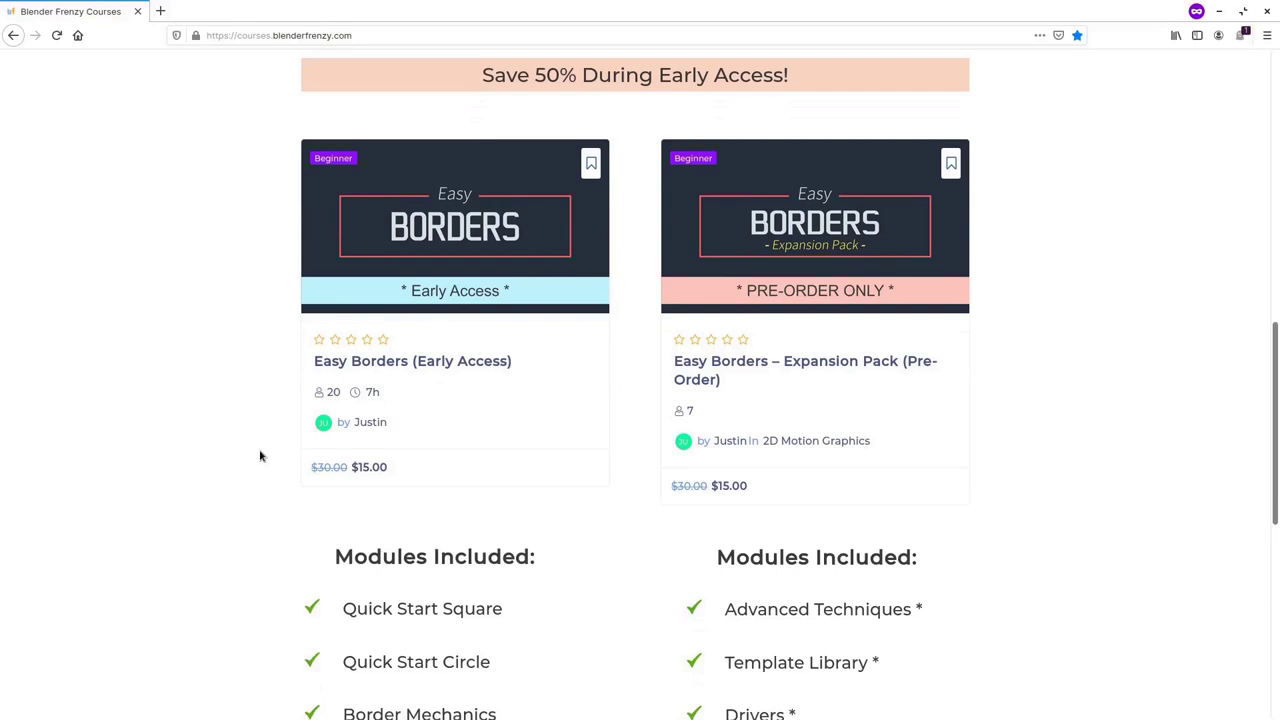
scroll(265, 440, "down", 1)
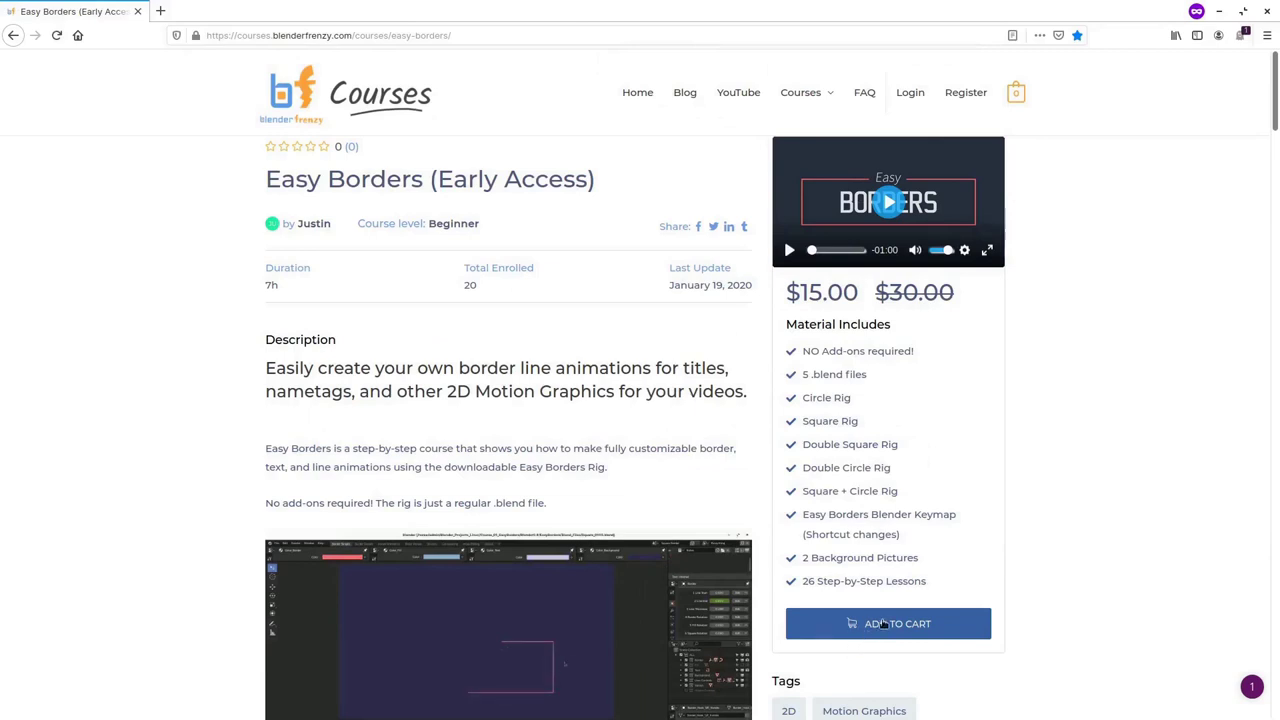
Step: Try to add the Easy Borders (Early Access) course to the cart, and submit the student registration form
left_click(883, 624)
left_click(621, 507)
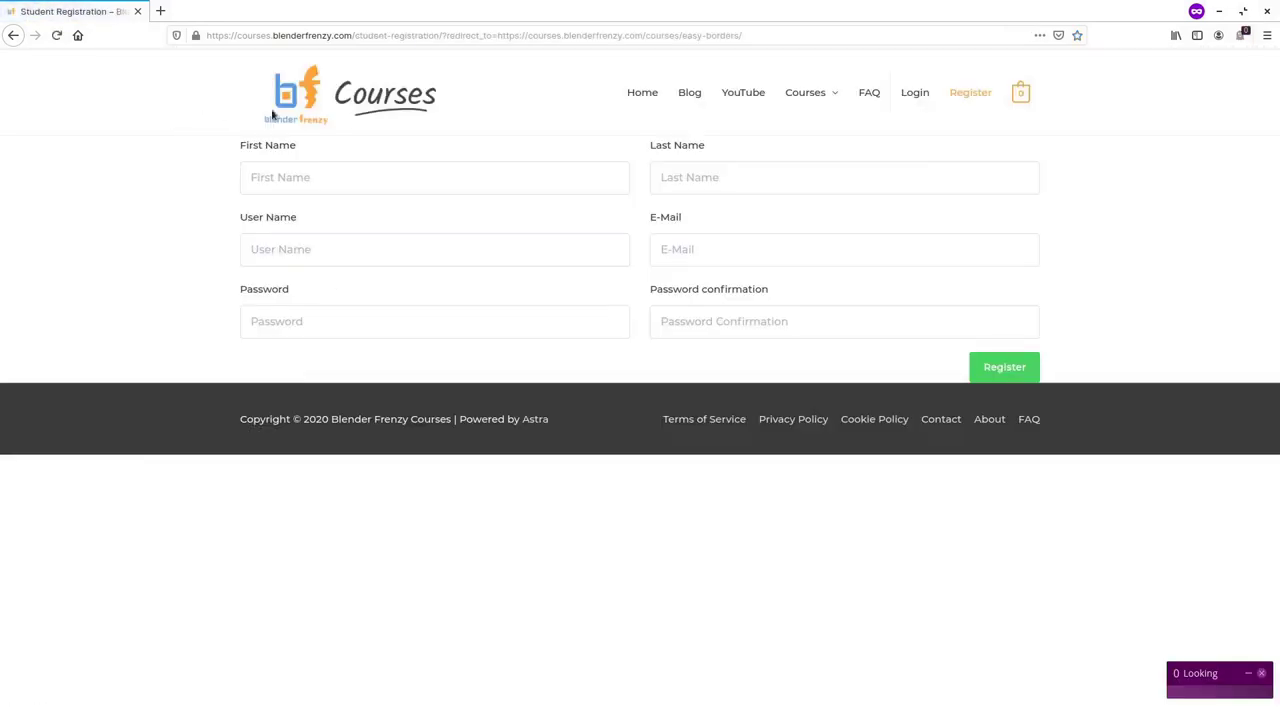
left_click(1004, 367)
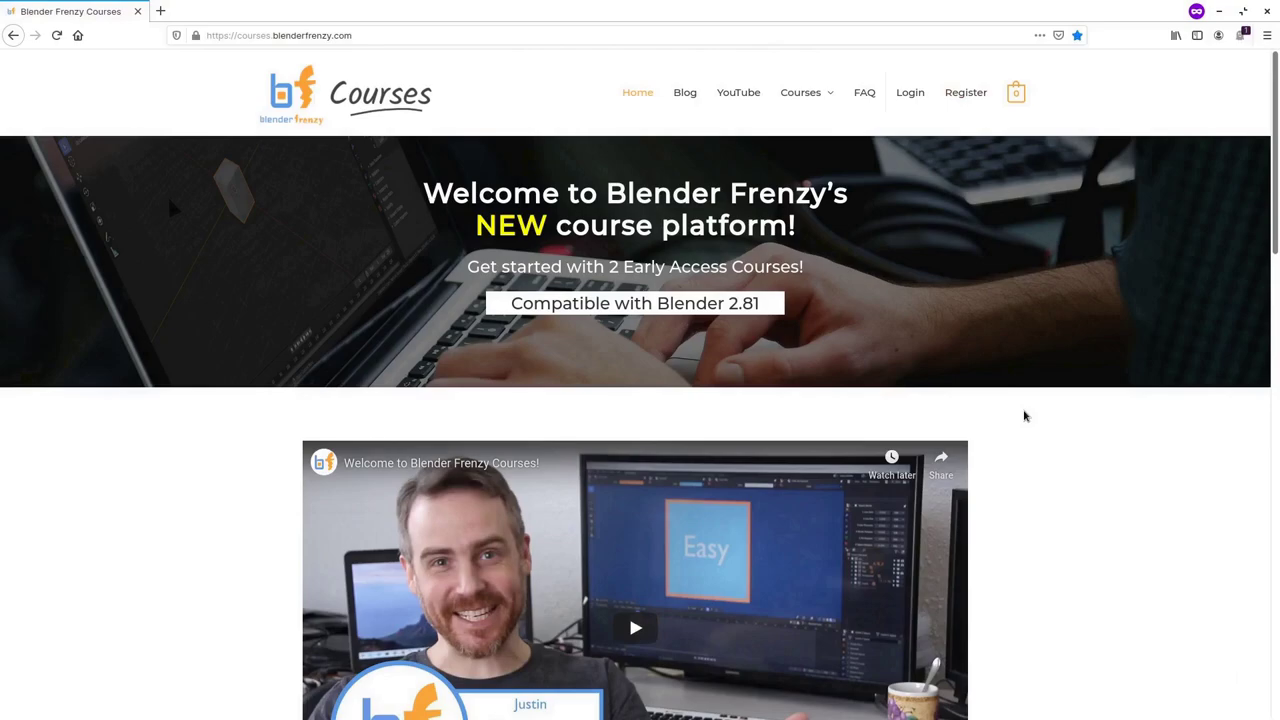